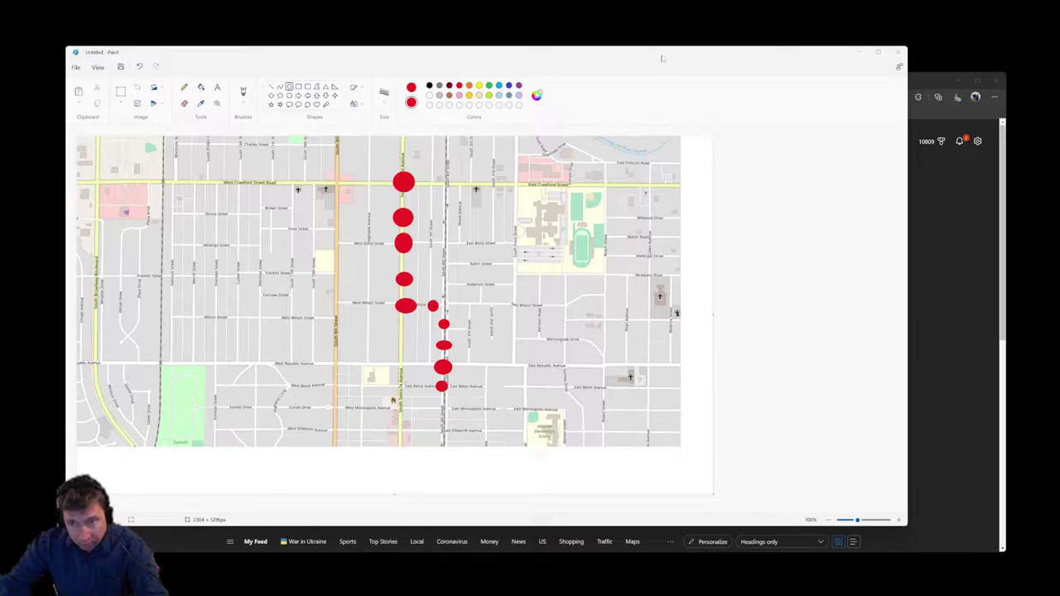
Switch from the map drawing to the web browser and go to google.com
mouse_move(663, 58)
left_mouse_down()
mouse_move(624, 64)
mouse_move(600, 95)
mouse_move(608, 35)
mouse_move(627, 45)
left_mouse_up()
left_click(889, 80)
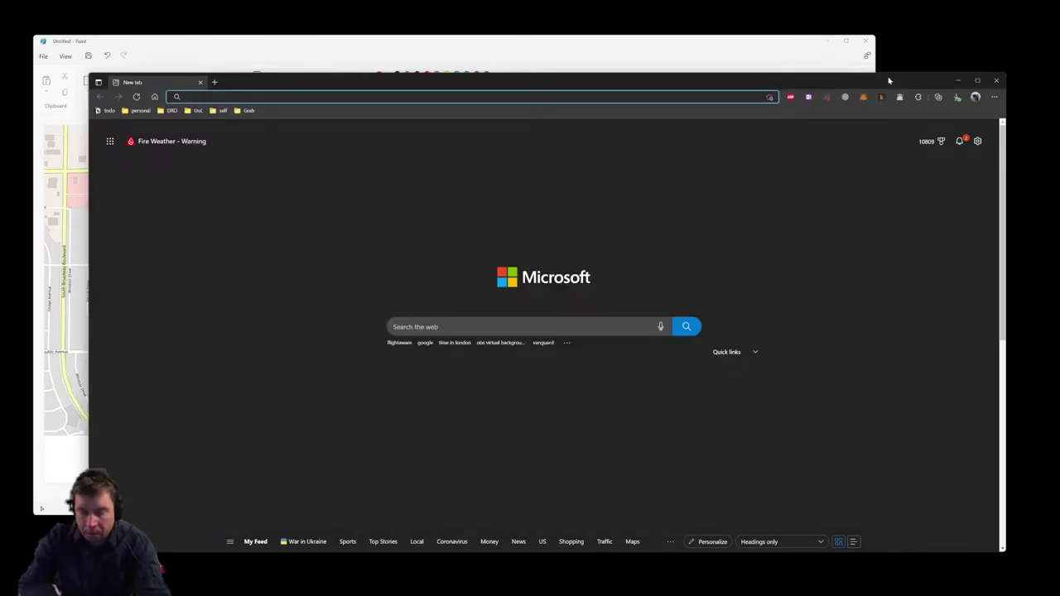
type("google.com")
key("Return")
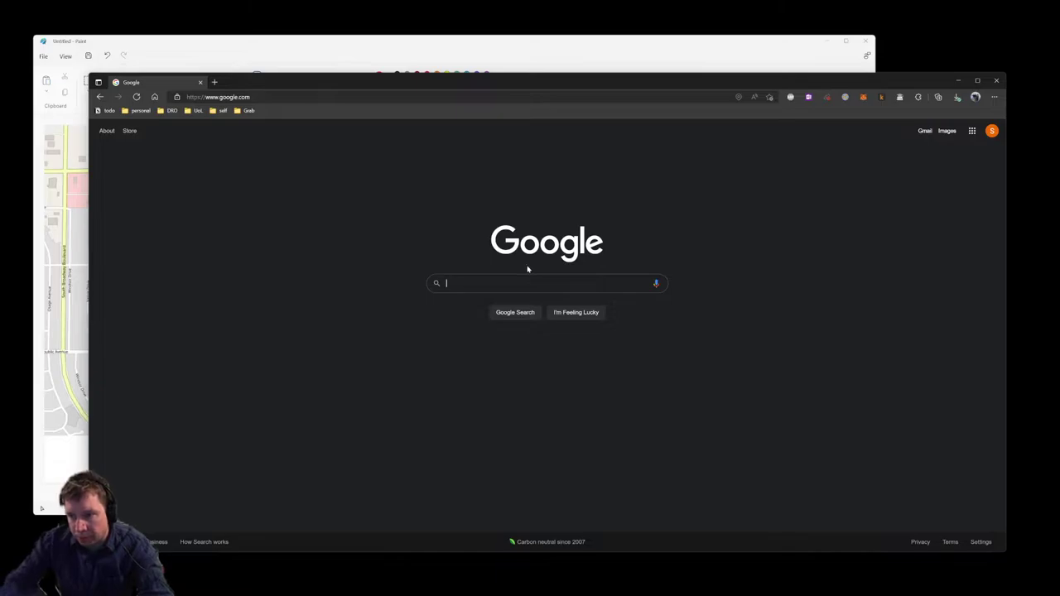
Search Google for "mapmetrics tomtom" and open the MapMetrics - World result
type("mapme")
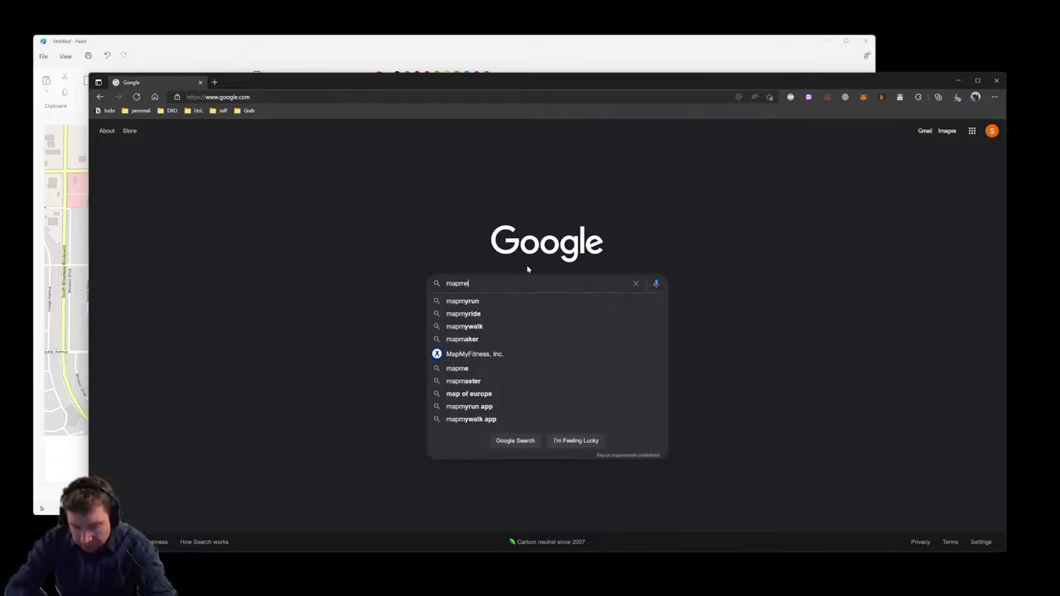
type("trics tomtom")
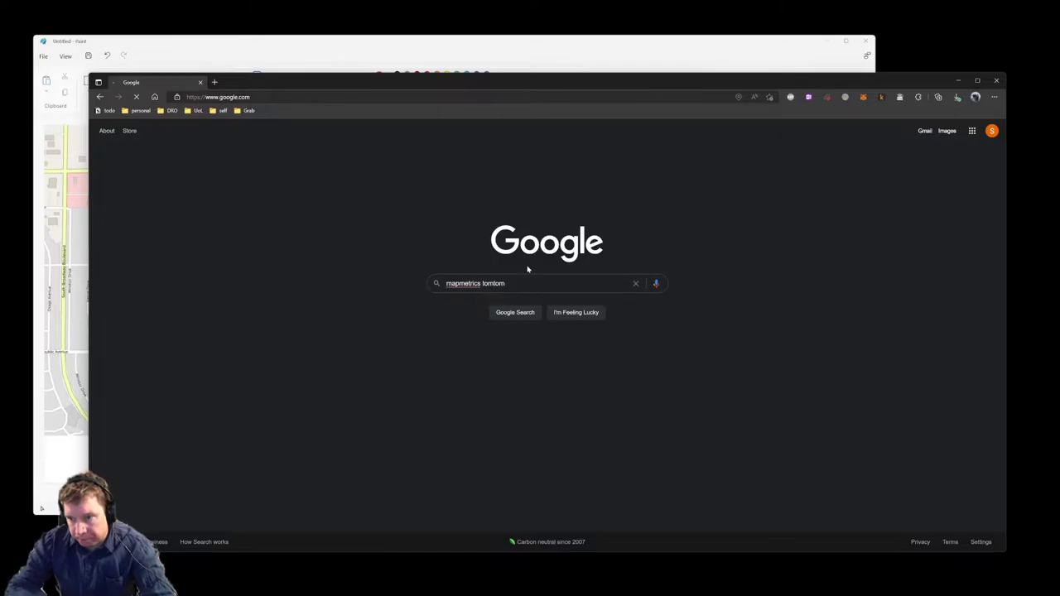
key("Return")
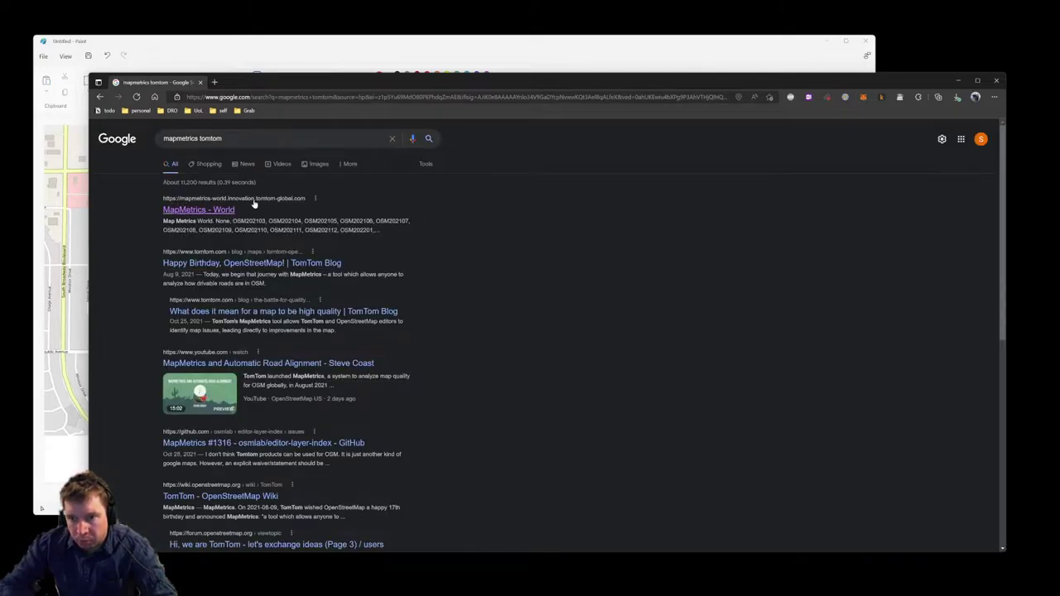
left_click(193, 211)
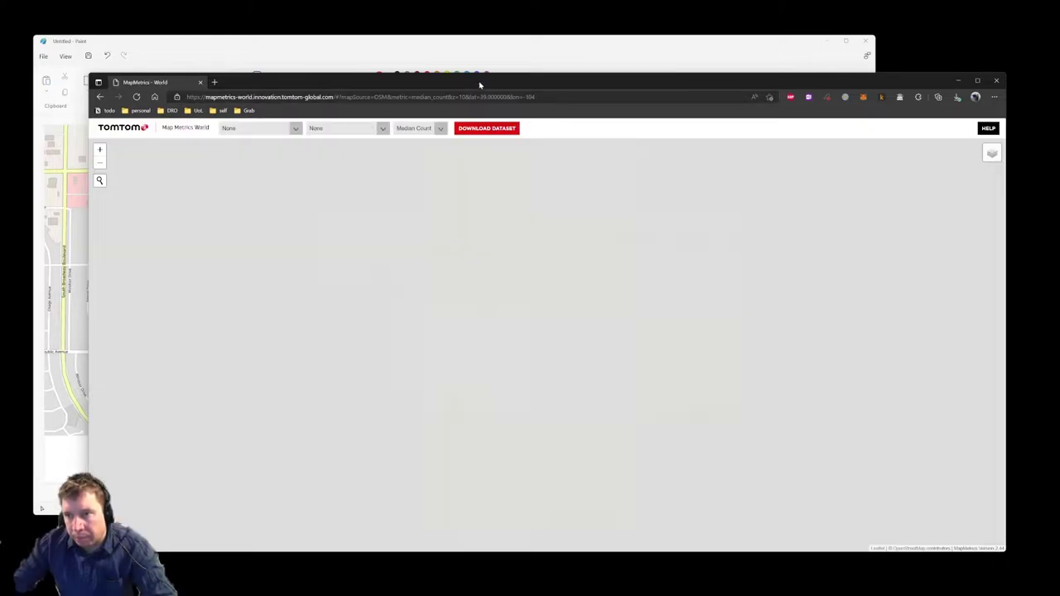
Show the OSM202203 Median Count data source on the MapMetrics map around Colorado and its eastern neighbour
left_click_drag(480, 84, 464, 66)
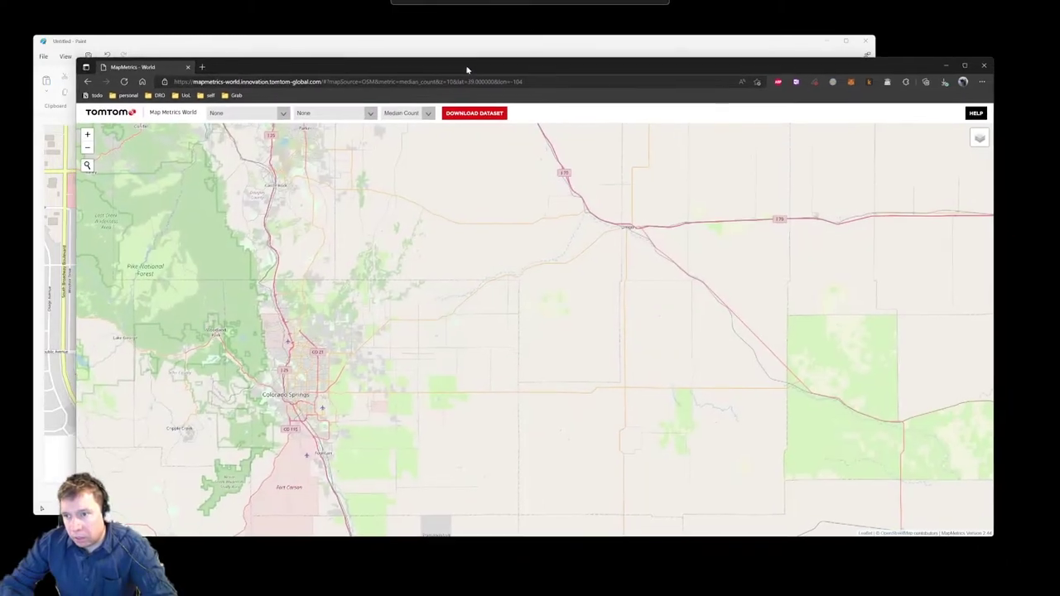
scroll(493, 222, "down", 2)
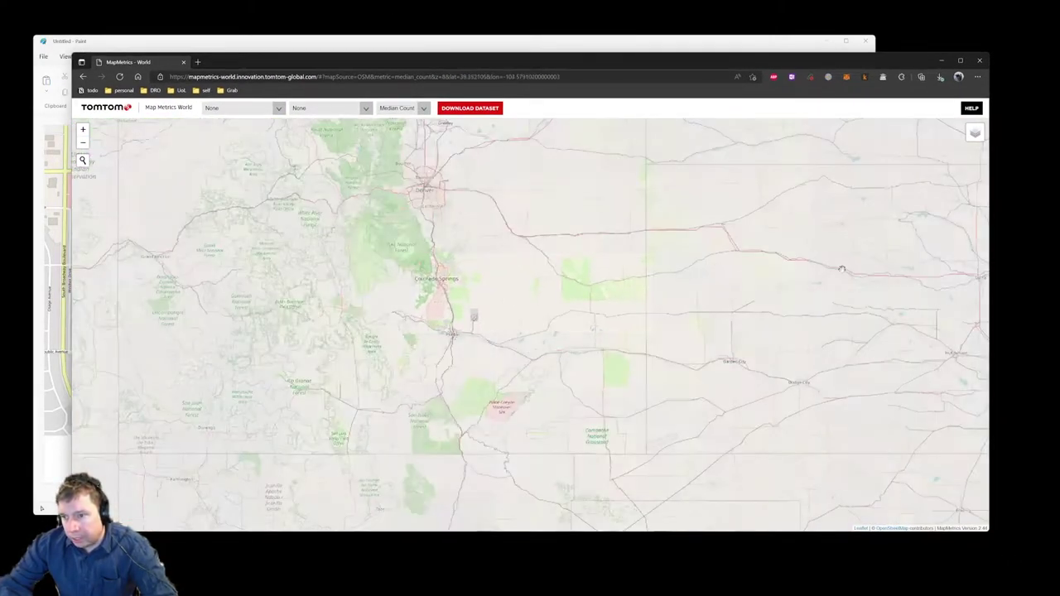
mouse_move(972, 132)
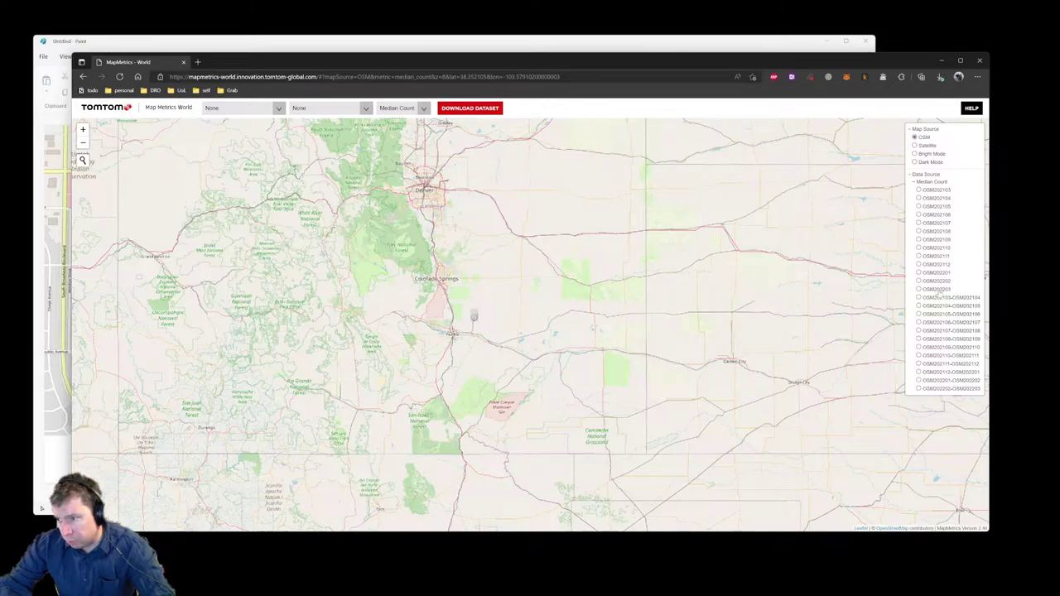
left_click(918, 290)
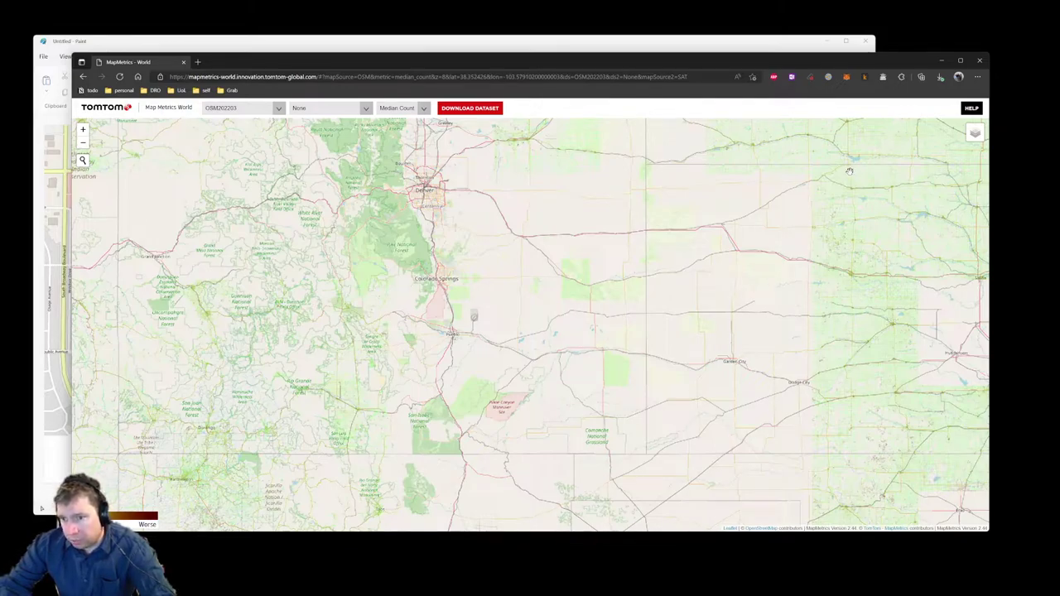
Switch to the Paint window with the street map and red dots, and maximize it
left_click_drag(649, 58, 662, 79)
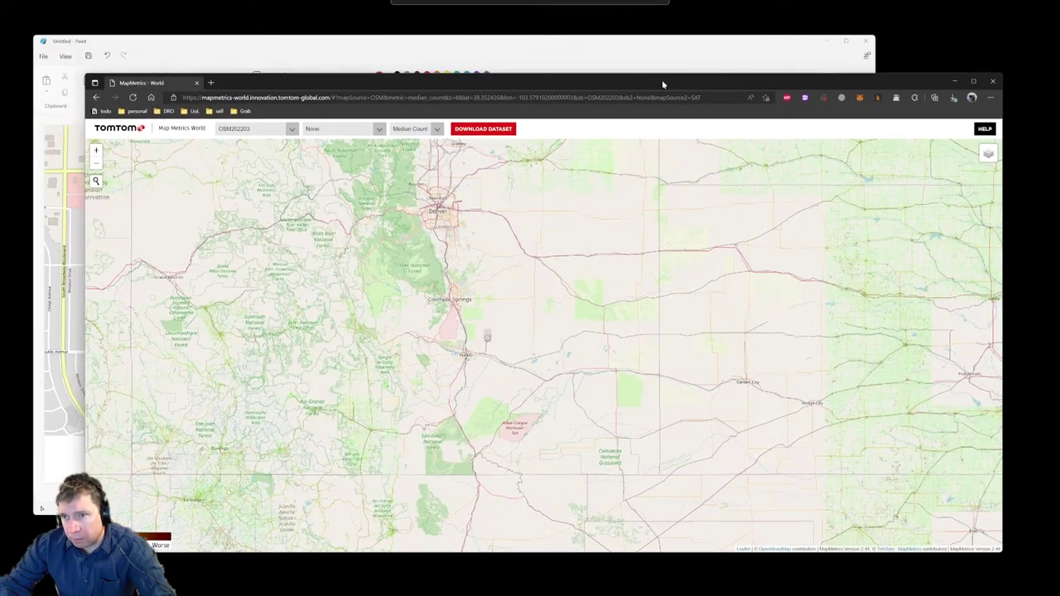
left_click(224, 43)
double_click(224, 44)
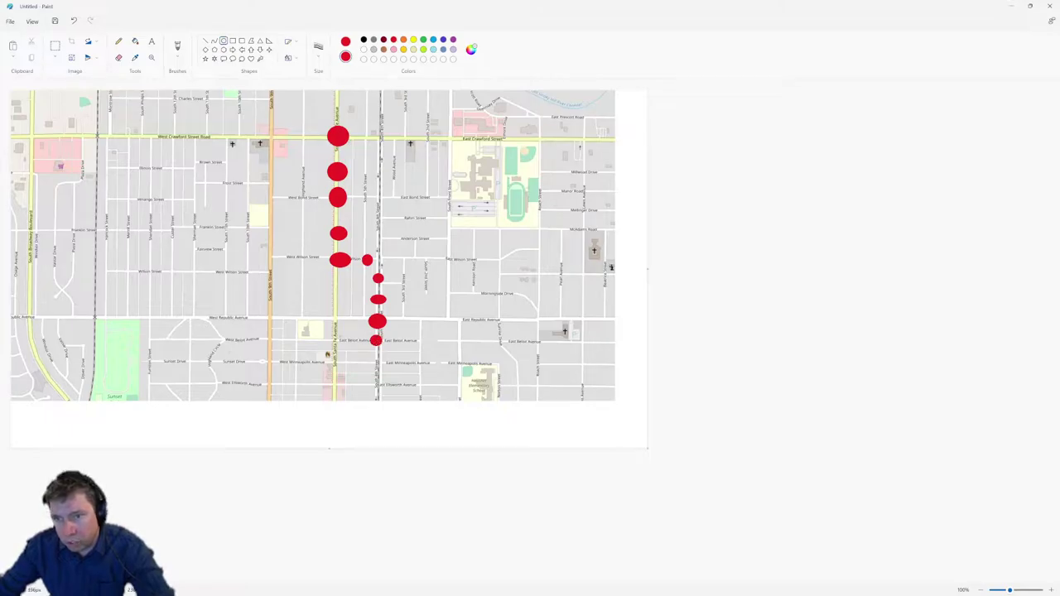
Draw a straight black line down South Santa Fe Avenue from the topmost red dot to level with the lowest red dot
left_click(205, 41)
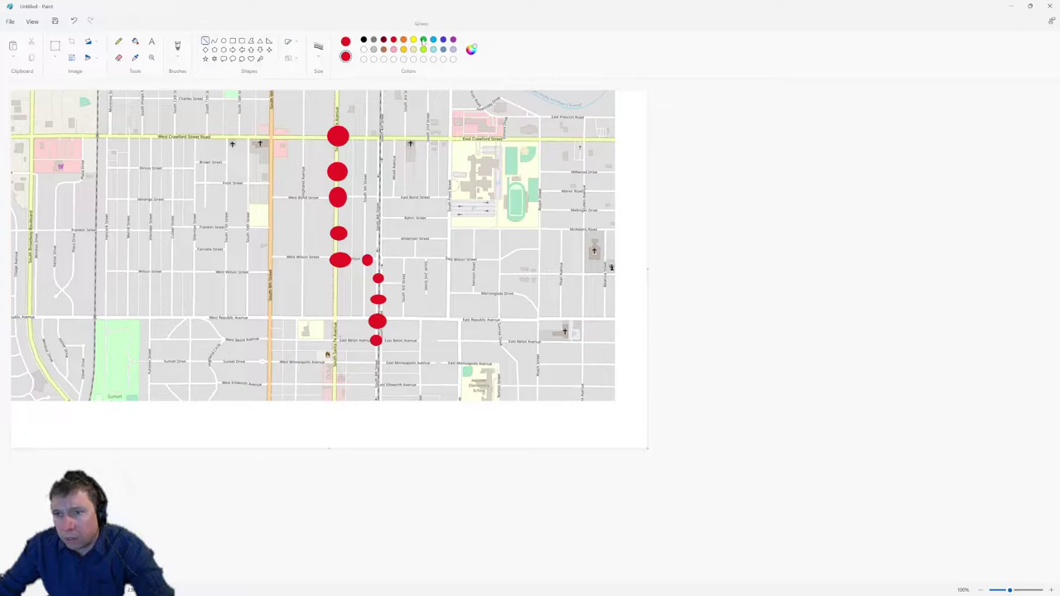
left_click(423, 39)
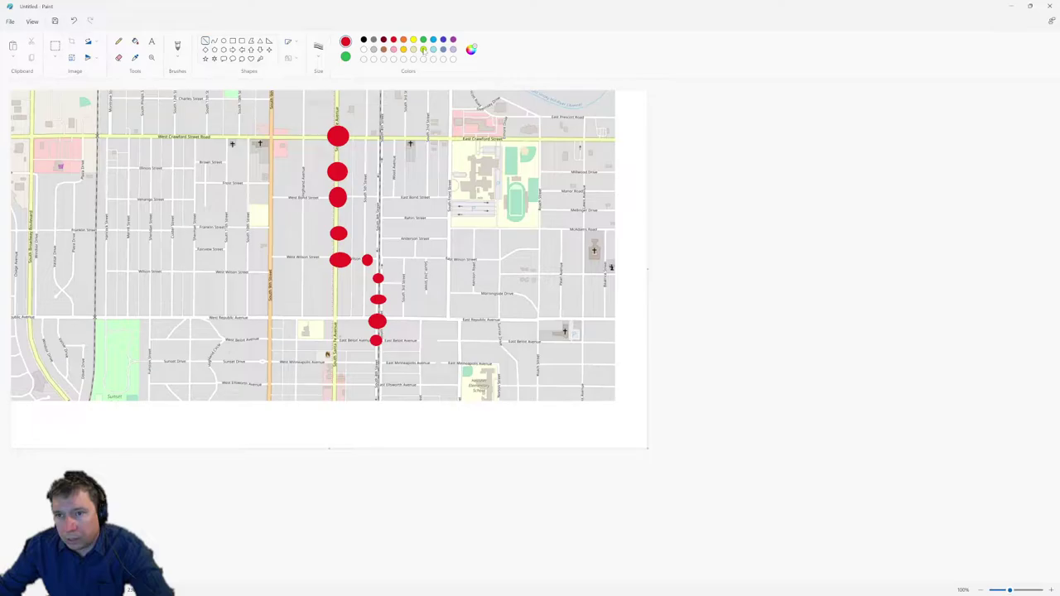
left_click(423, 49)
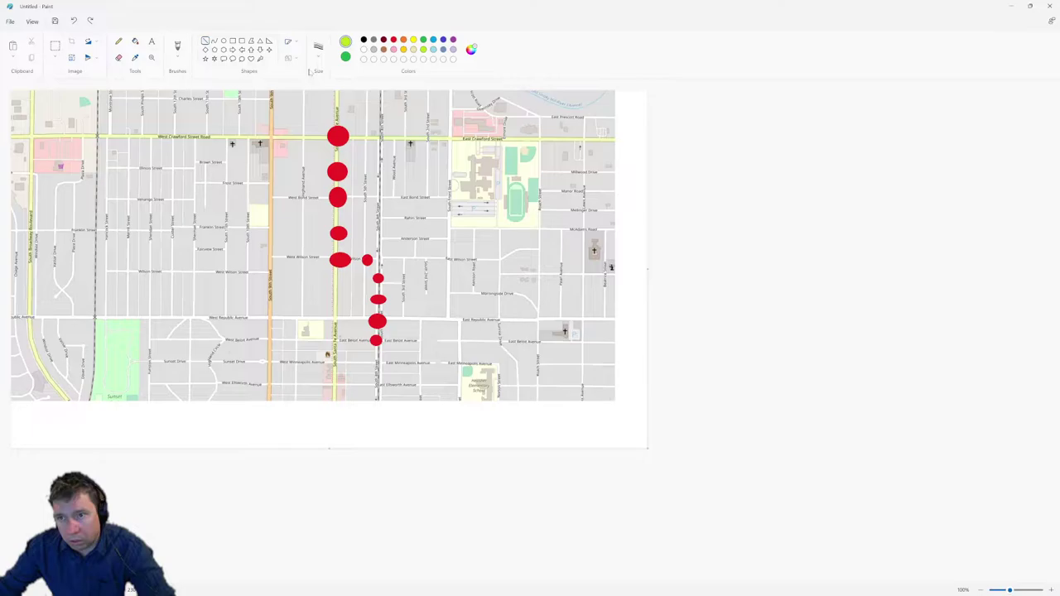
left_click(318, 50)
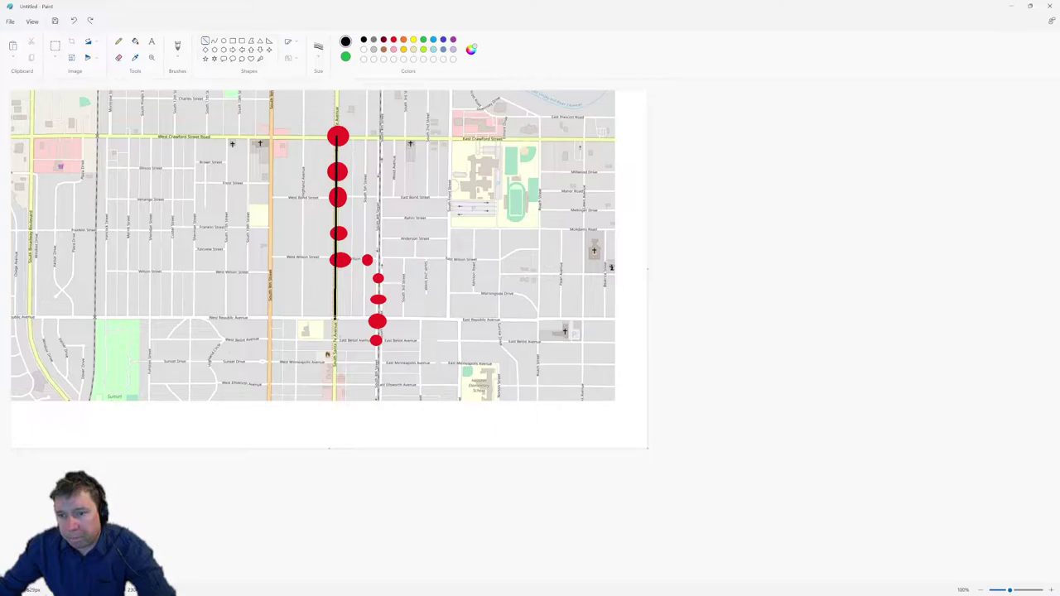
mouse_move(335, 319)
left_mouse_down()
mouse_move(335, 341)
mouse_move(351, 340)
mouse_move(335, 340)
left_mouse_up()
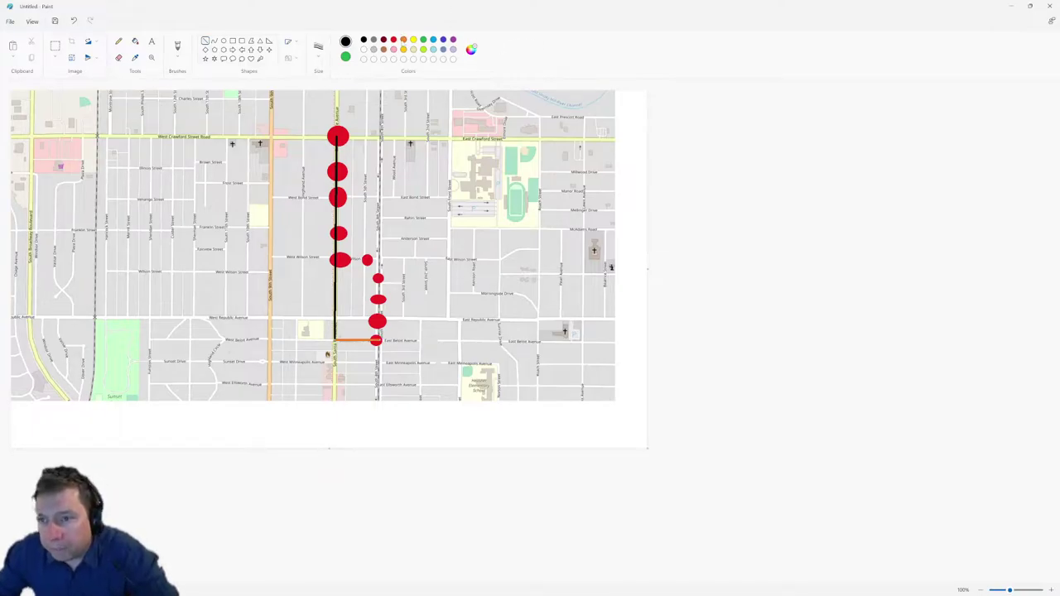
Set both drawing colours to purple and mark short purple links between the upper red dots and the black line
left_click(453, 40)
left_click(345, 57)
left_click(453, 40)
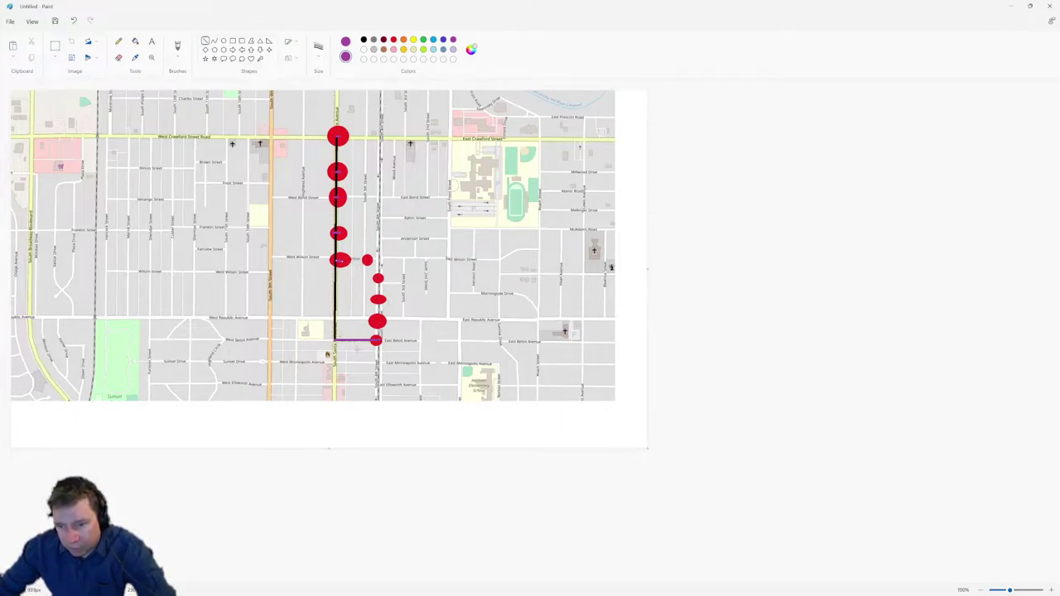
Draw a black line from the bottom end of the vertical route line across to the lowest red dot
left_click(363, 40)
left_click(364, 39)
left_click_drag(334, 339, 383, 339)
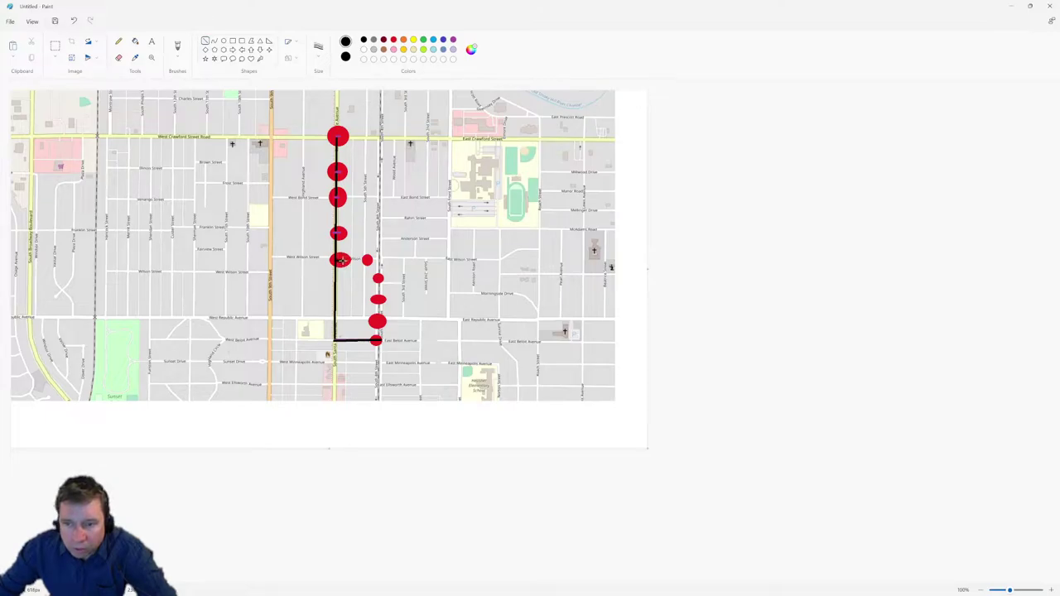
Draw purple connecting lines from the black vertical line to the four red dots east of it above the bottom black line
left_click(453, 39)
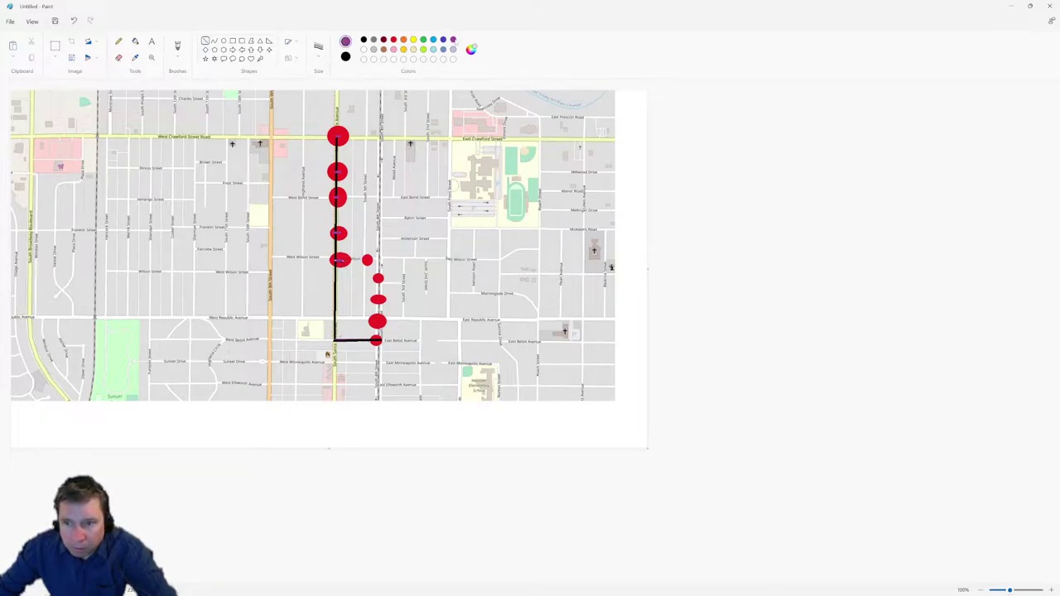
left_click(346, 56)
left_click(453, 39)
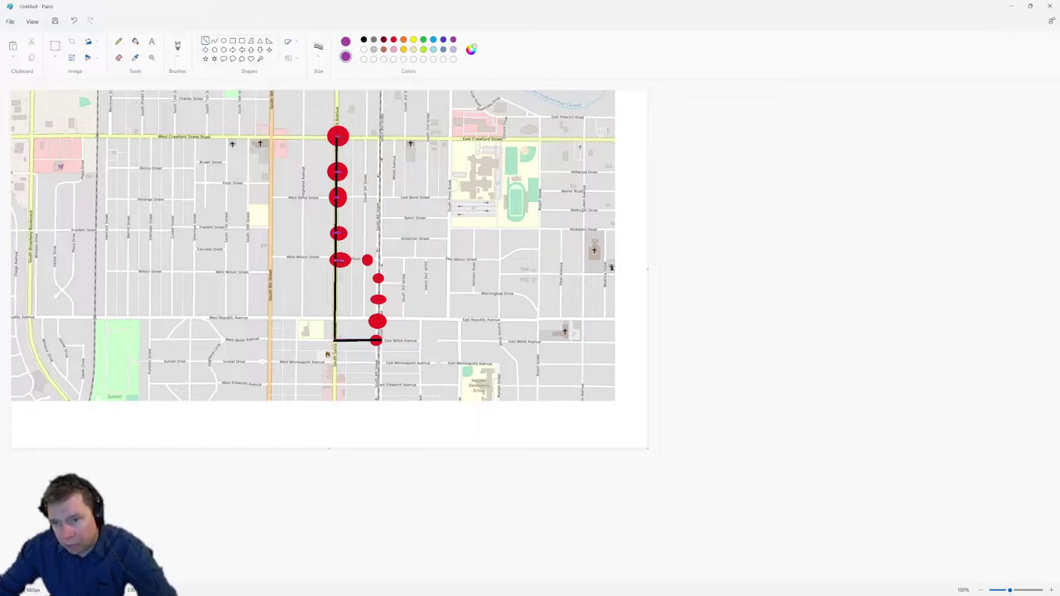
mouse_move(368, 260)
left_mouse_down()
mouse_move(333, 277)
mouse_move(377, 277)
left_mouse_up()
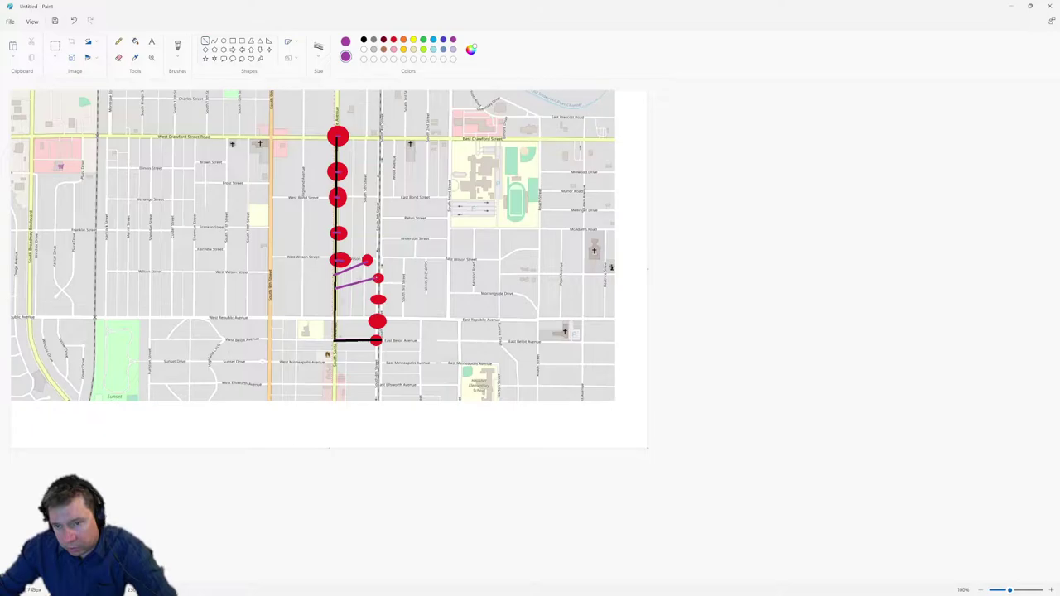
mouse_move(334, 303)
left_mouse_down()
mouse_move(379, 299)
mouse_move(378, 320)
left_mouse_up()
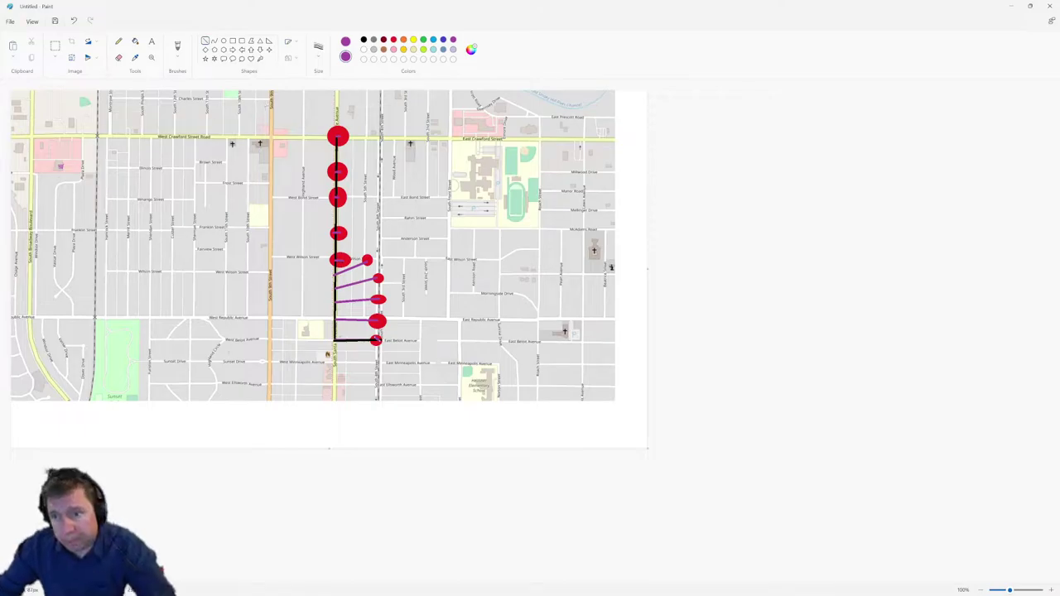
left_click(364, 40)
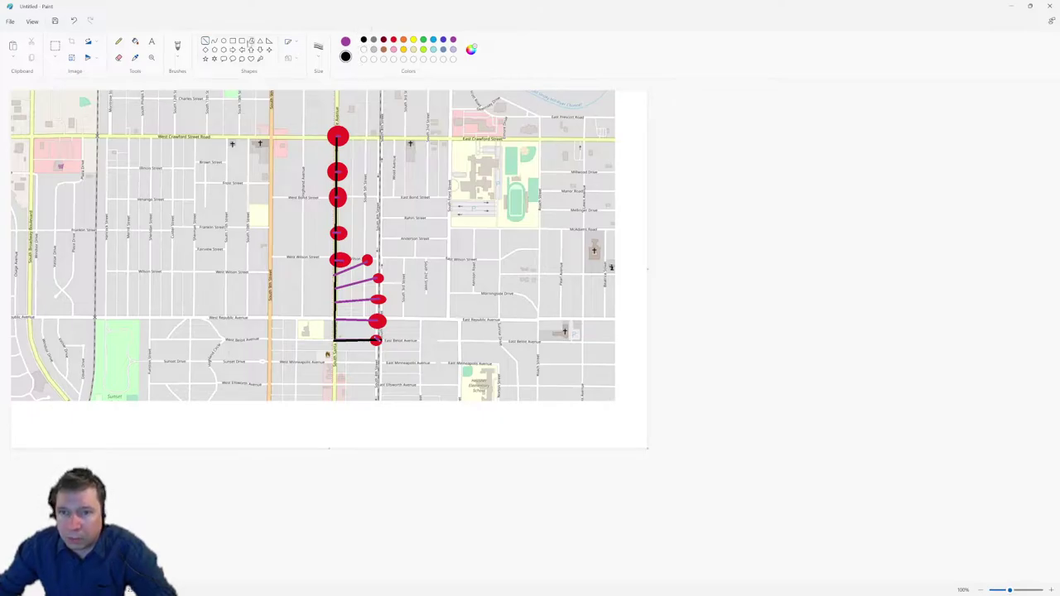
left_click(233, 40)
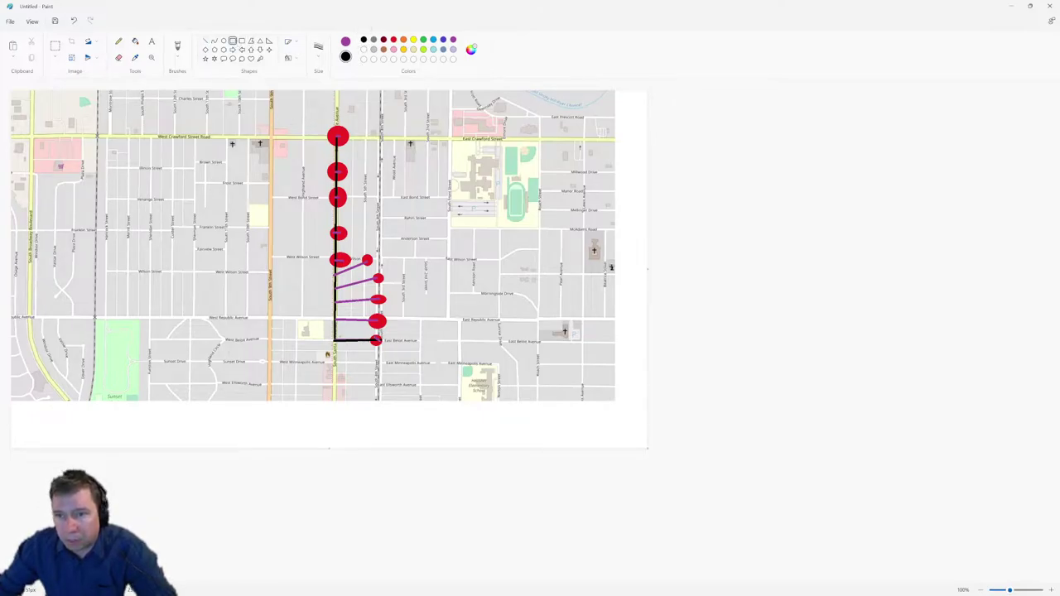
left_click_drag(187, 116, 391, 270)
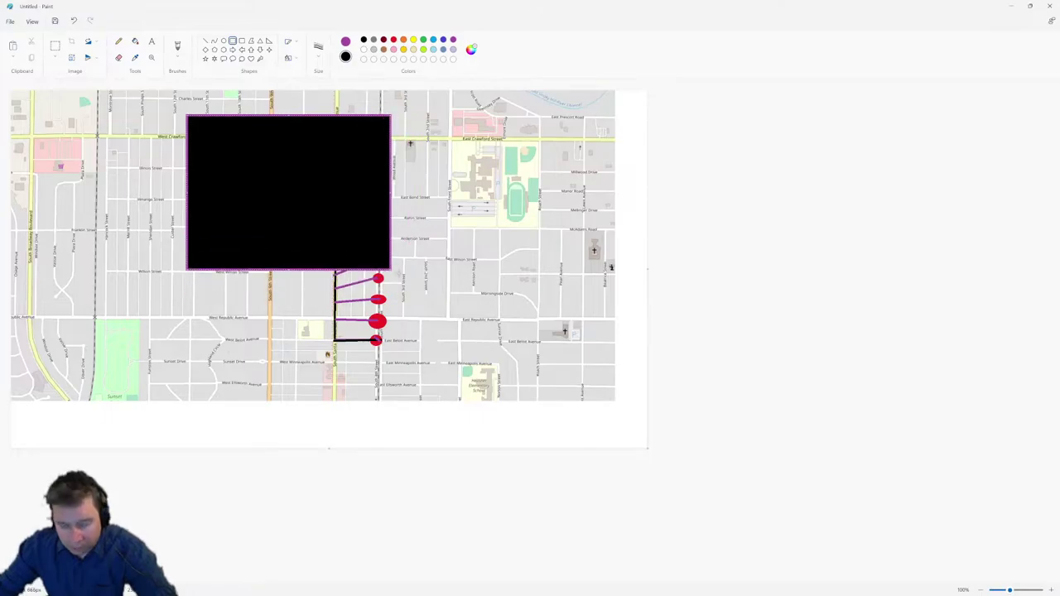
key("ctrl+z")
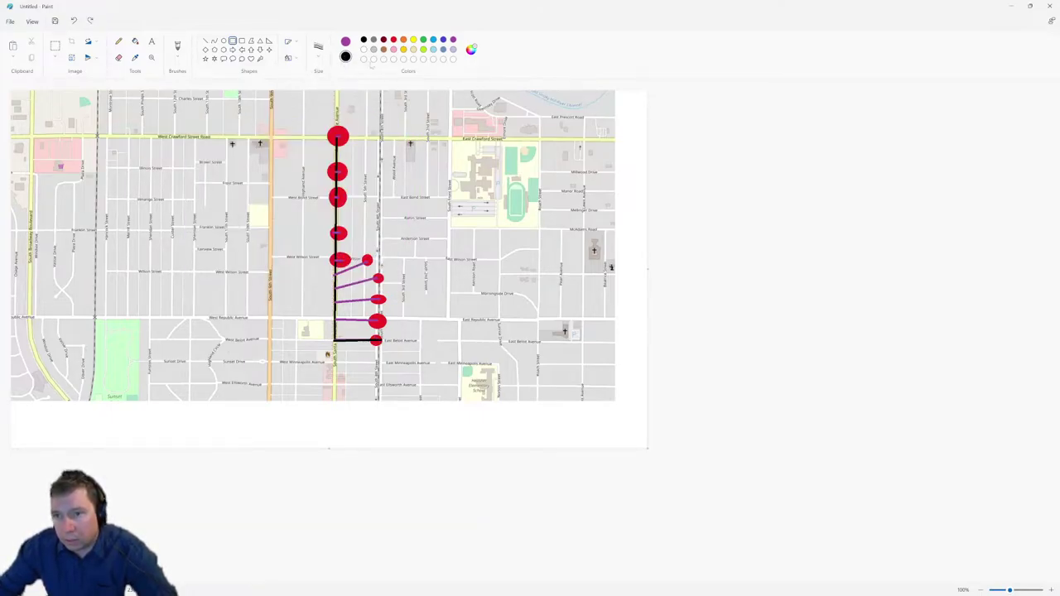
Draw two unfilled purple rectangles stacked vertically, one around the upper red dots and one around the lower dots
left_click(363, 49)
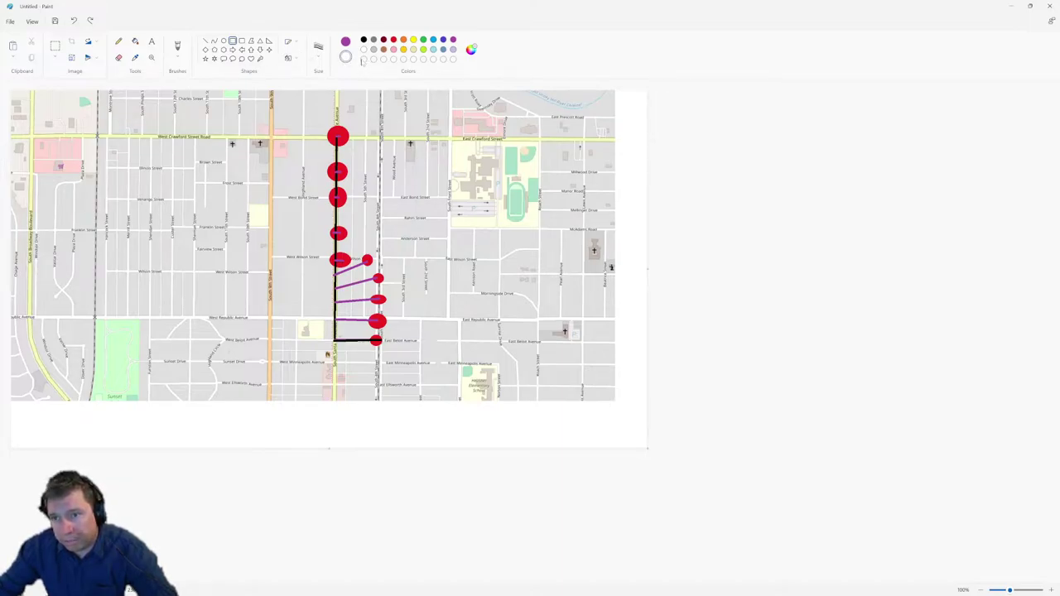
left_click(290, 58)
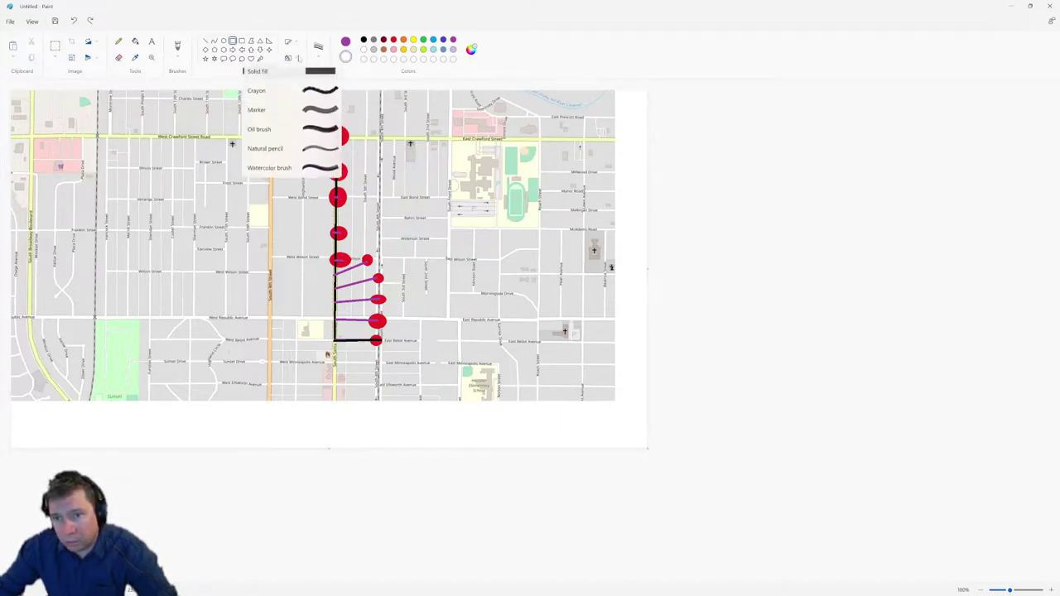
left_click(319, 80)
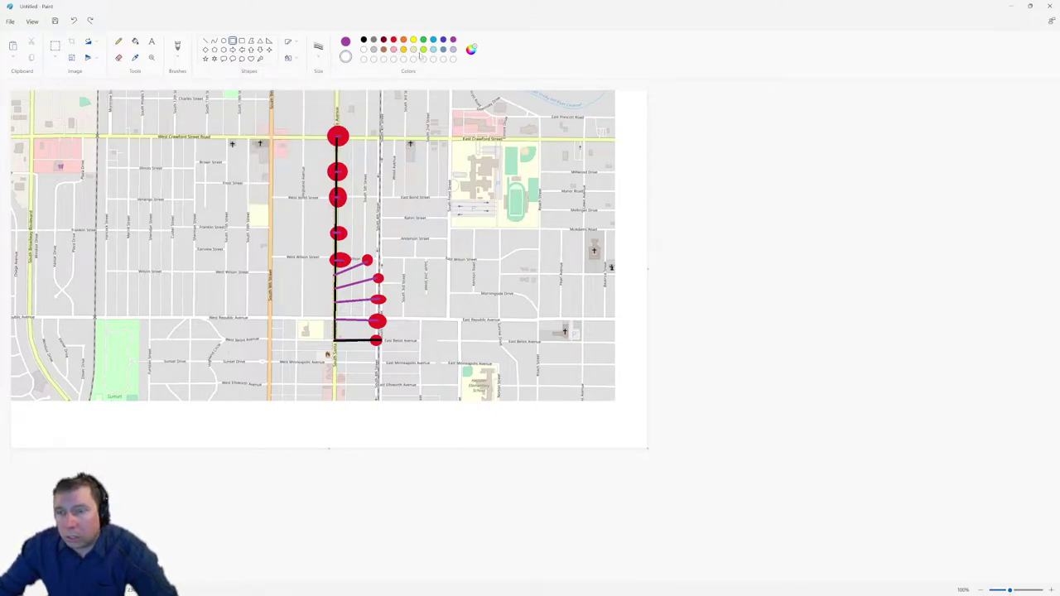
left_click(383, 40)
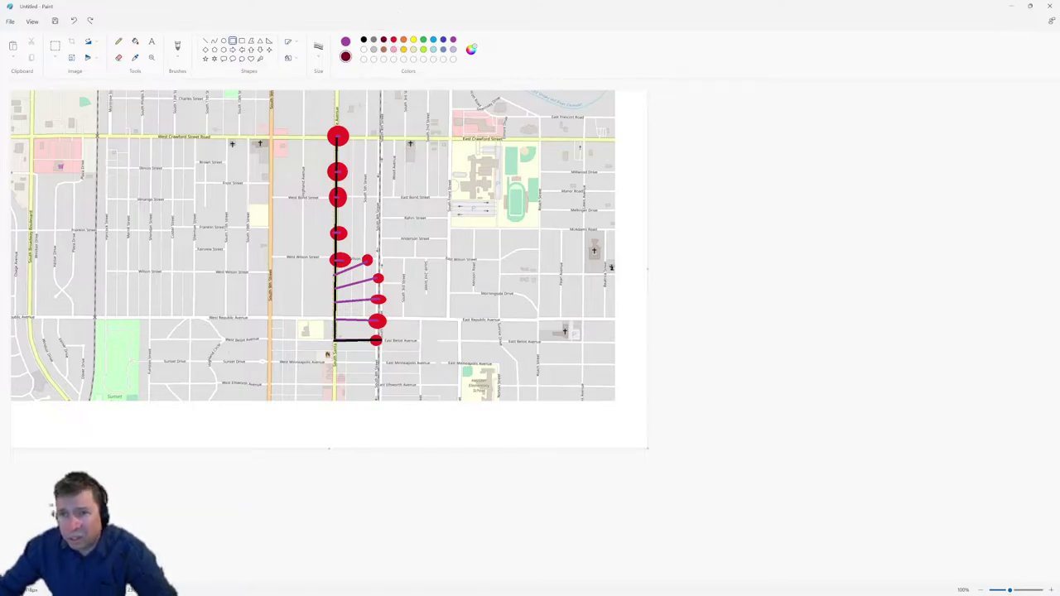
mouse_move(215, 110)
left_mouse_down()
mouse_move(433, 270)
mouse_move(357, 272)
mouse_move(433, 268)
mouse_move(356, 268)
mouse_move(380, 270)
left_mouse_up()
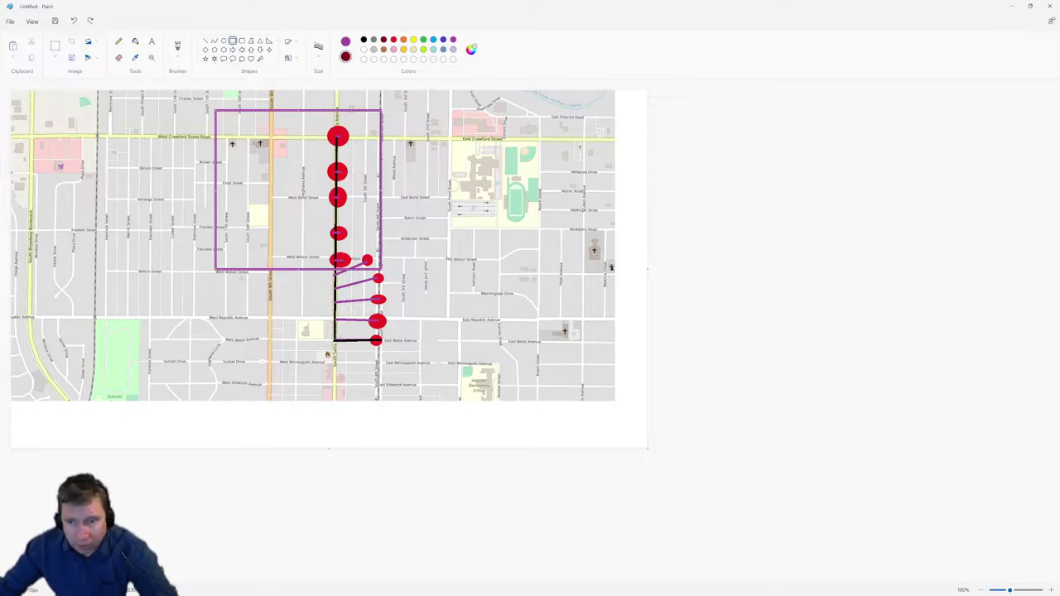
mouse_move(216, 407)
left_mouse_down()
mouse_move(388, 284)
mouse_move(381, 269)
left_mouse_up()
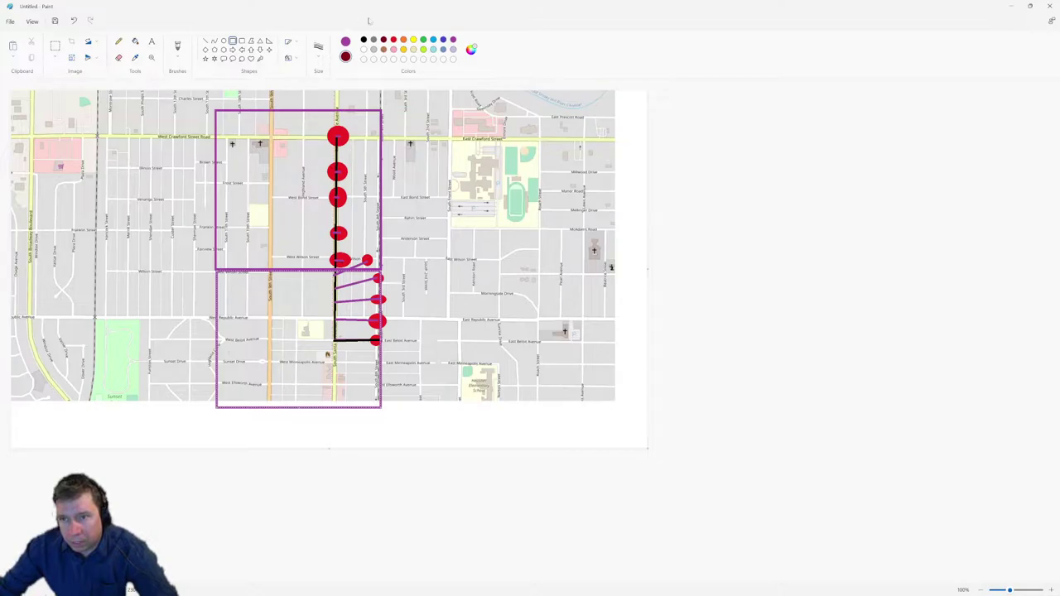
Cover the upper purple tile with a rectangle using a solid lime fill and purple outline
left_click(425, 51)
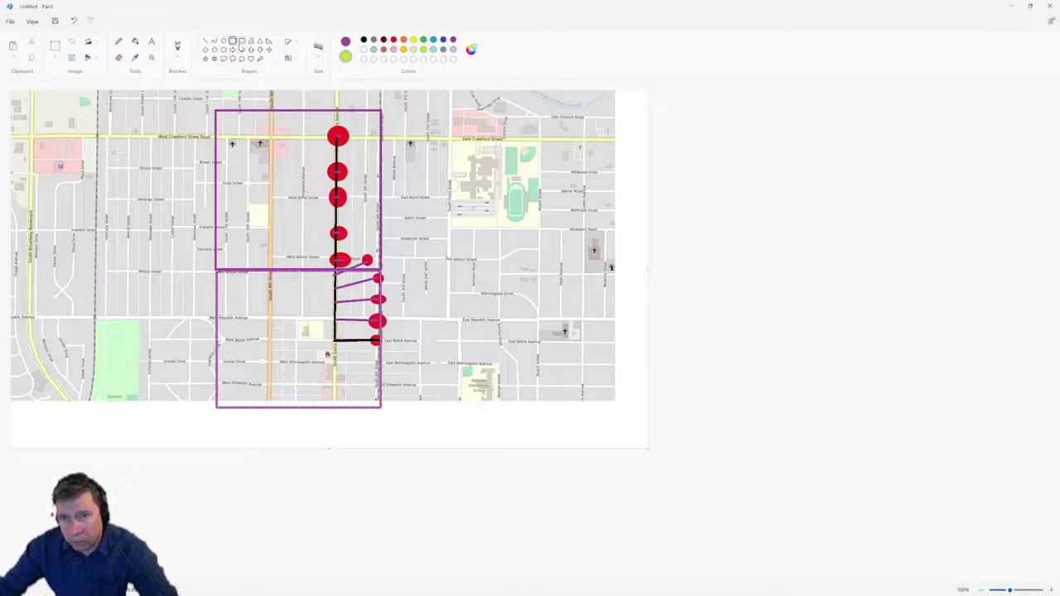
left_click_drag(216, 108, 381, 270)
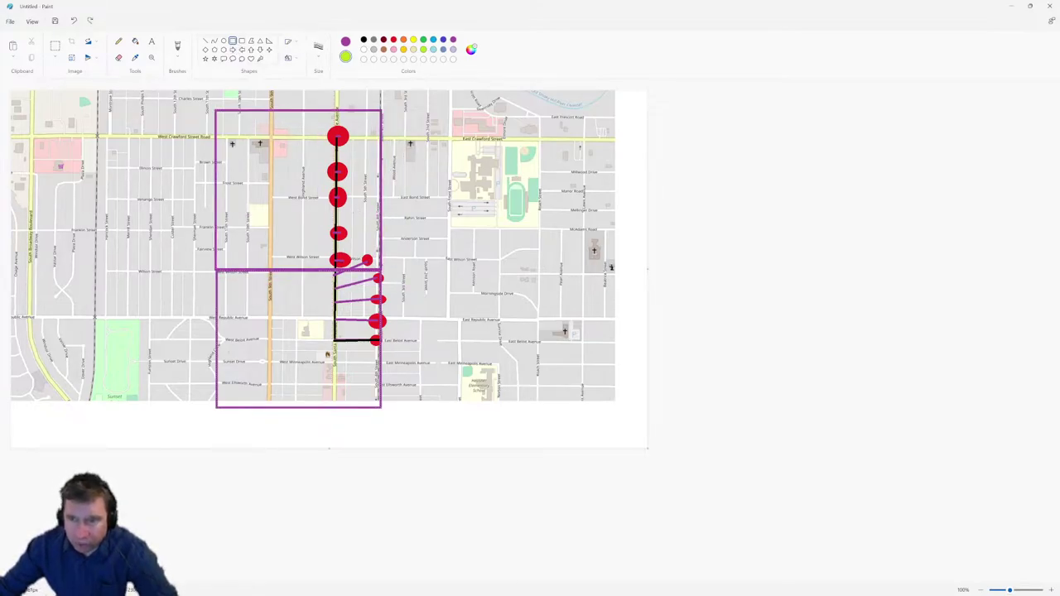
left_click(291, 58)
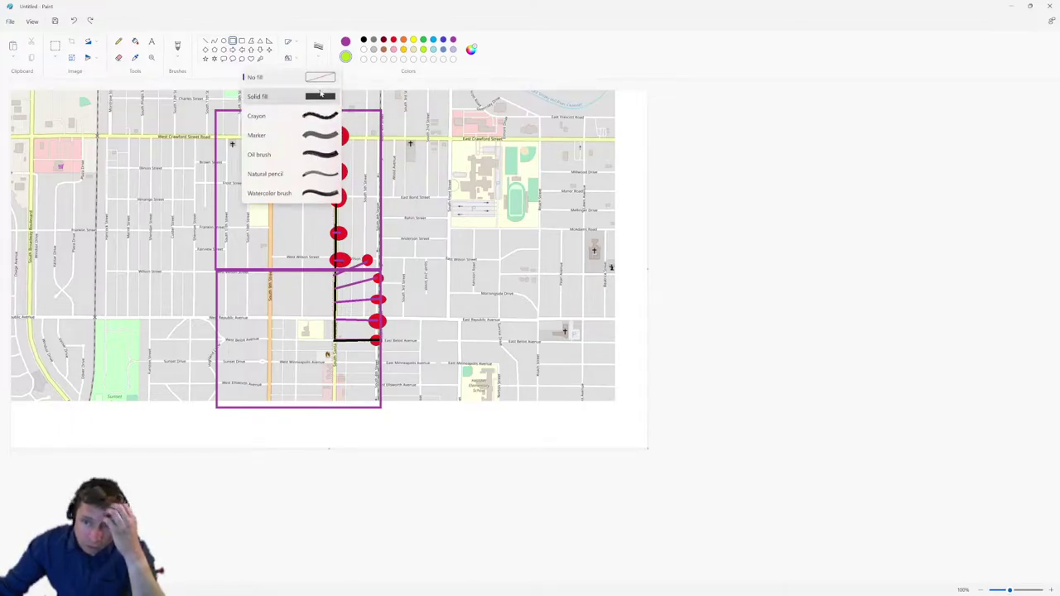
left_click(322, 97)
left_click_drag(216, 111, 381, 271)
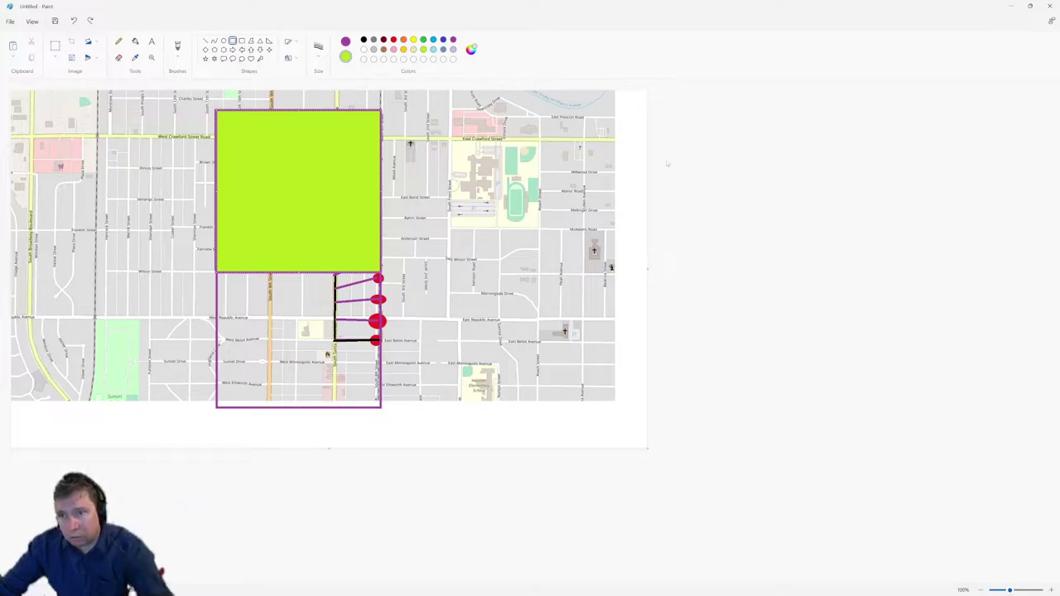
Undo the accidental map paste and cover the lower purple tile with a solid red rectangle
key("ctrl+v")
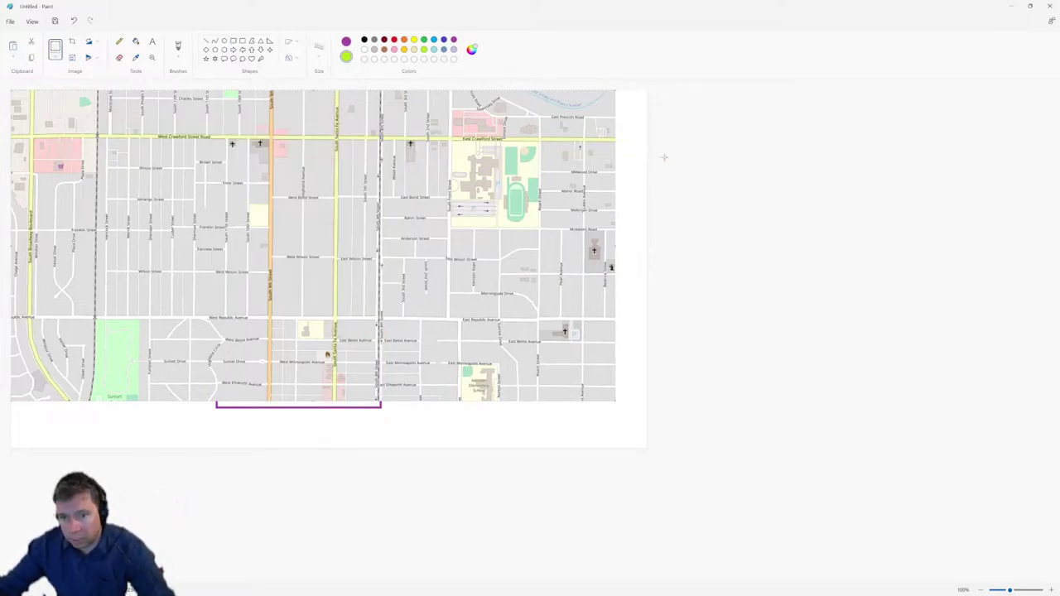
key("ctrl+z")
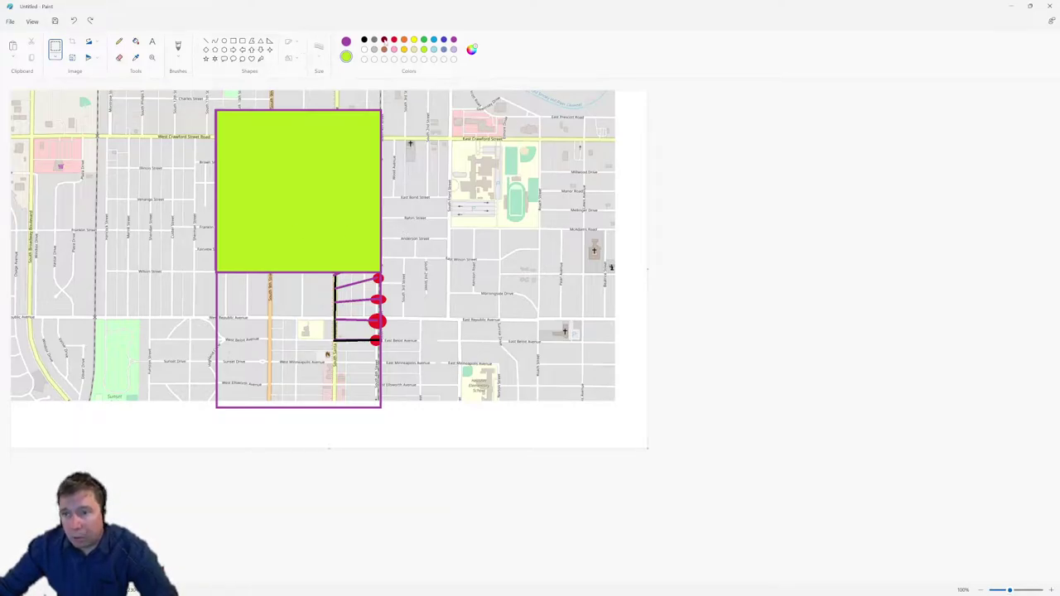
left_click(233, 41)
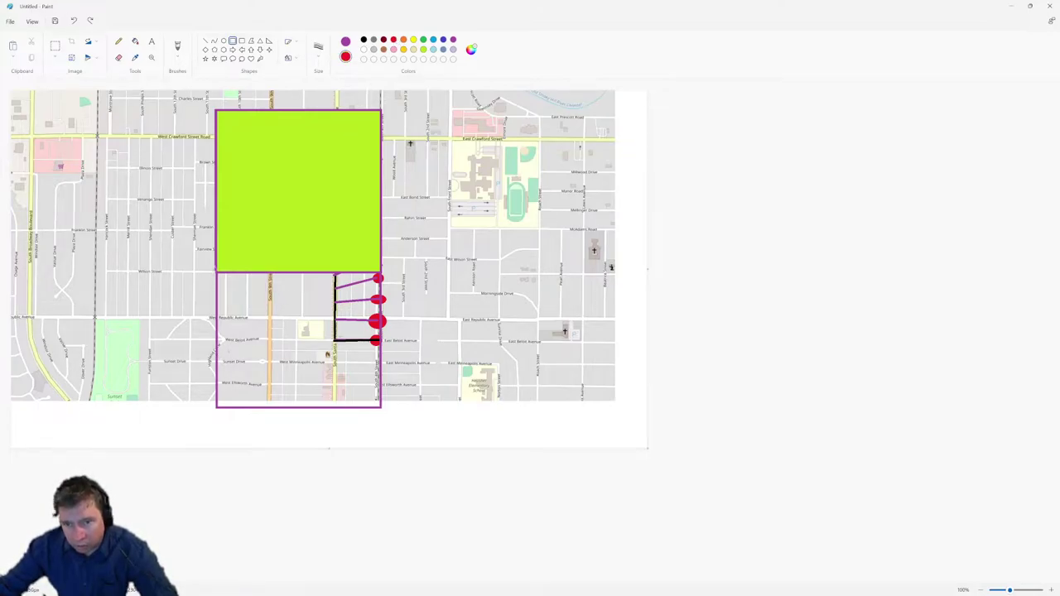
left_click_drag(214, 273, 383, 409)
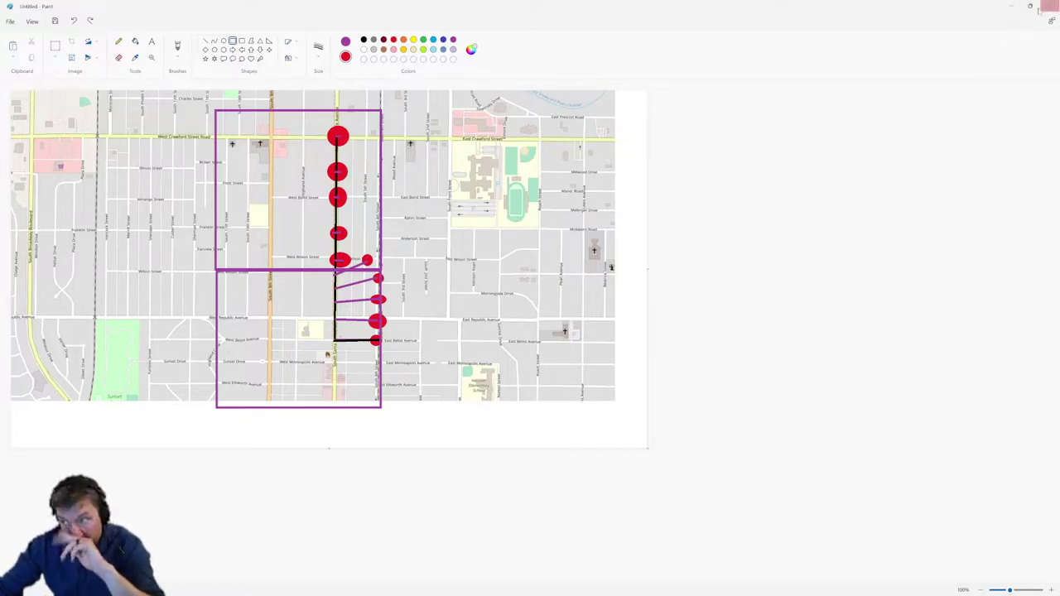
Switch to TomTom MapMetrics and inspect the details of the lowest dark red tile in the vertical column in southwestern Colorado
double_click(861, 5)
double_click(733, 76)
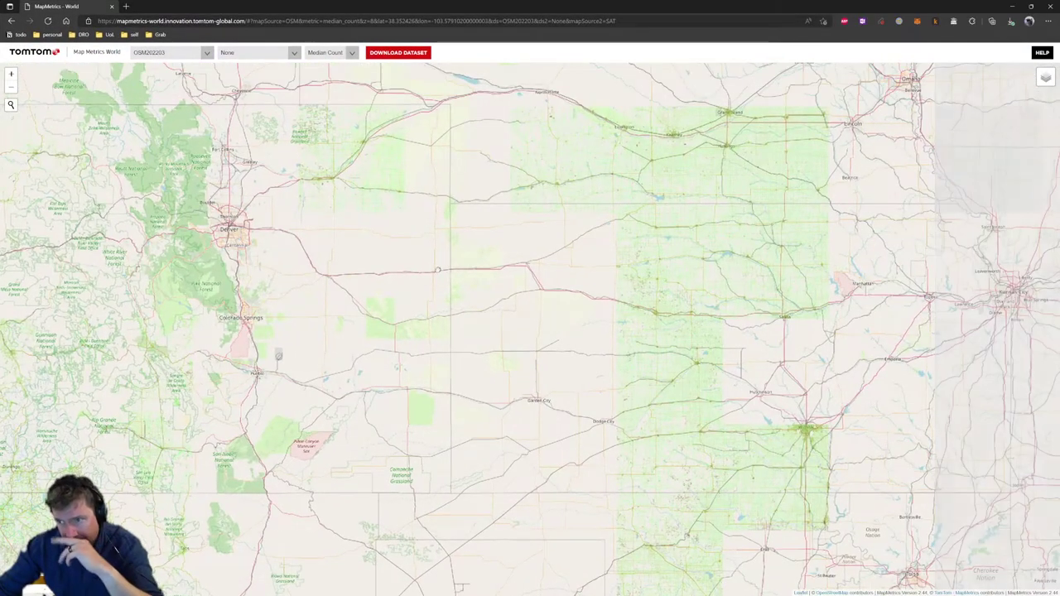
left_click_drag(438, 269, 755, 171)
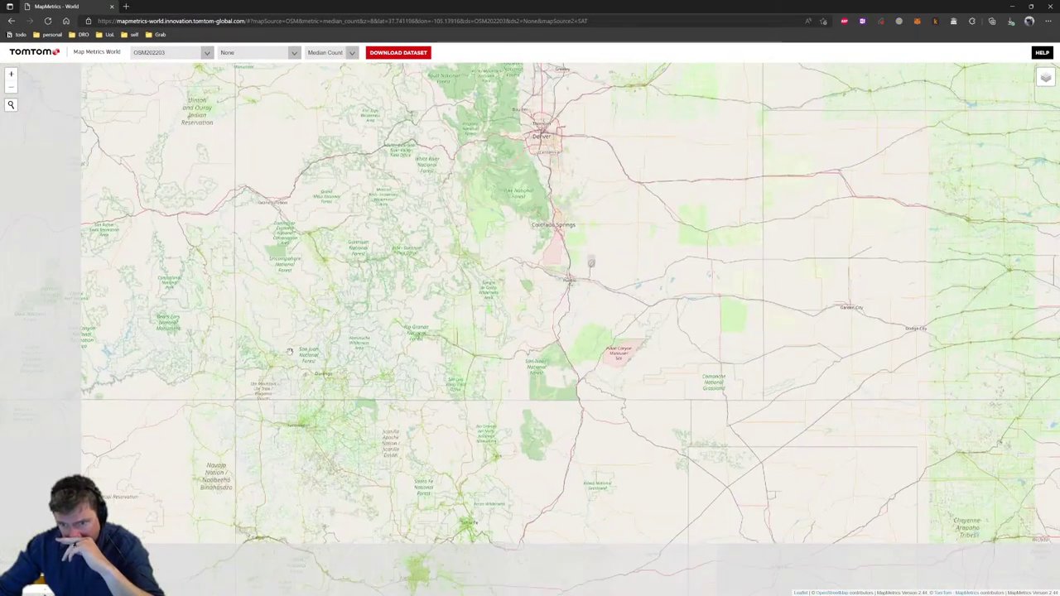
scroll(300, 431, "up", 4)
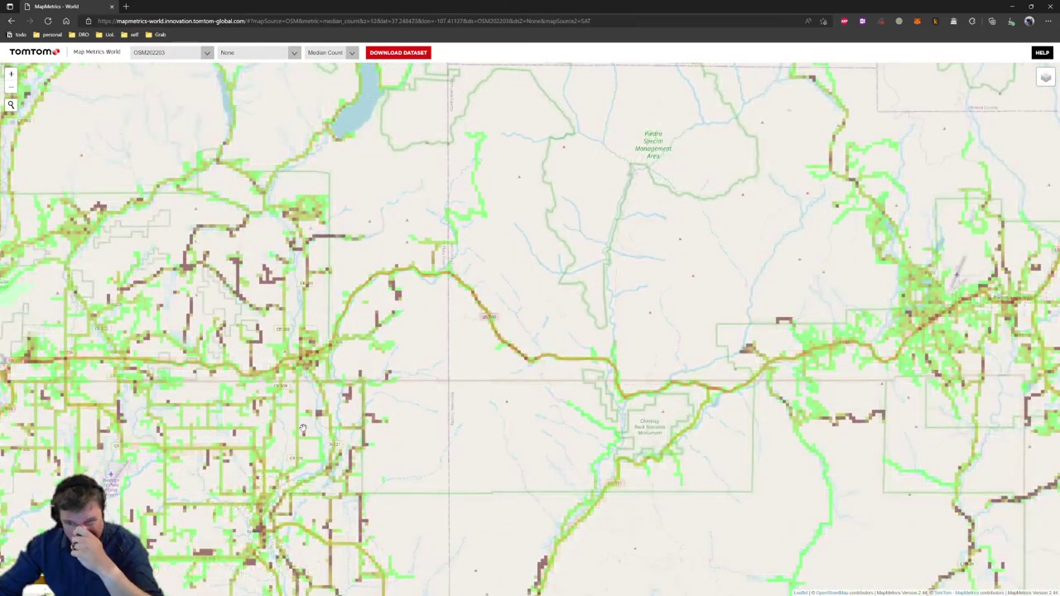
left_click_drag(305, 339, 401, 306)
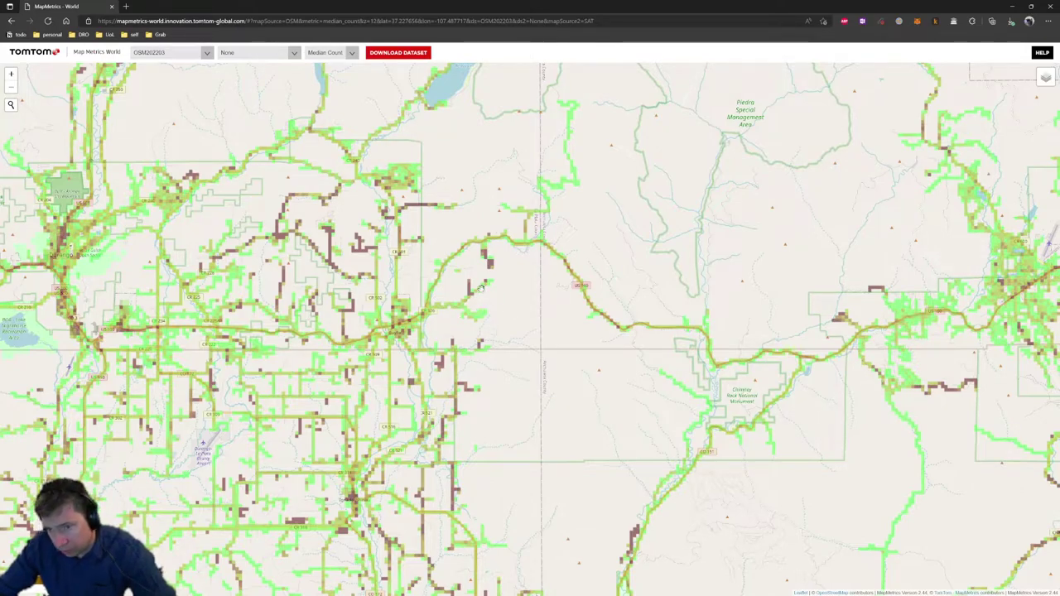
scroll(470, 290, "up", 4)
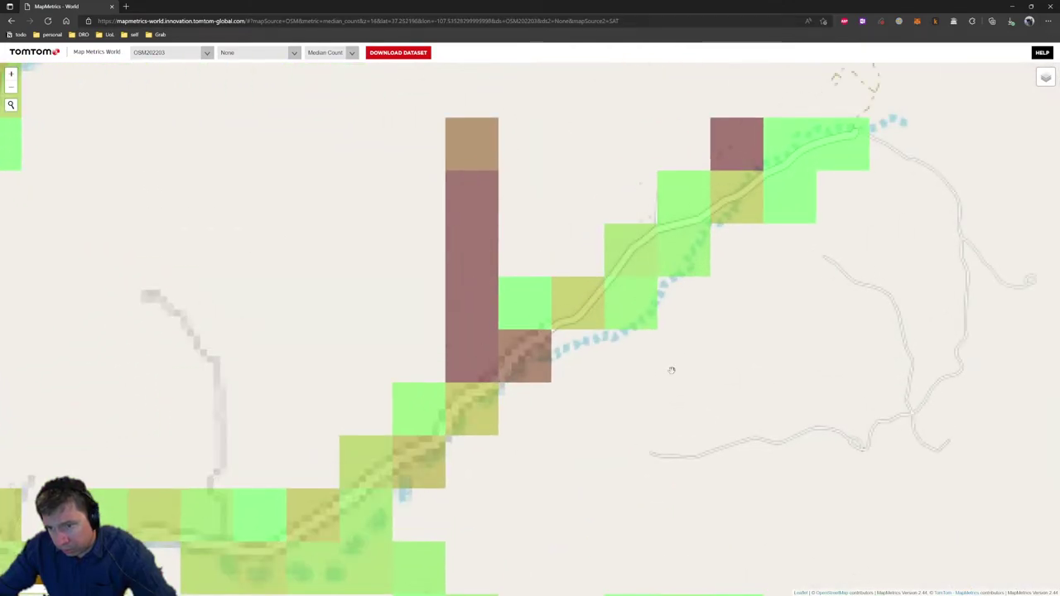
left_click(672, 370)
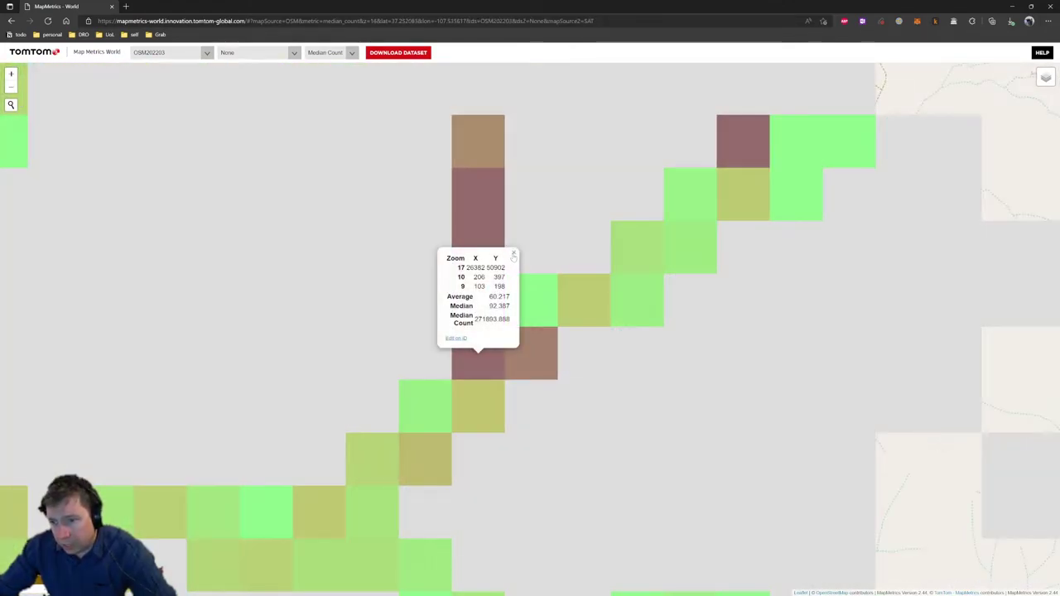
left_click(510, 255)
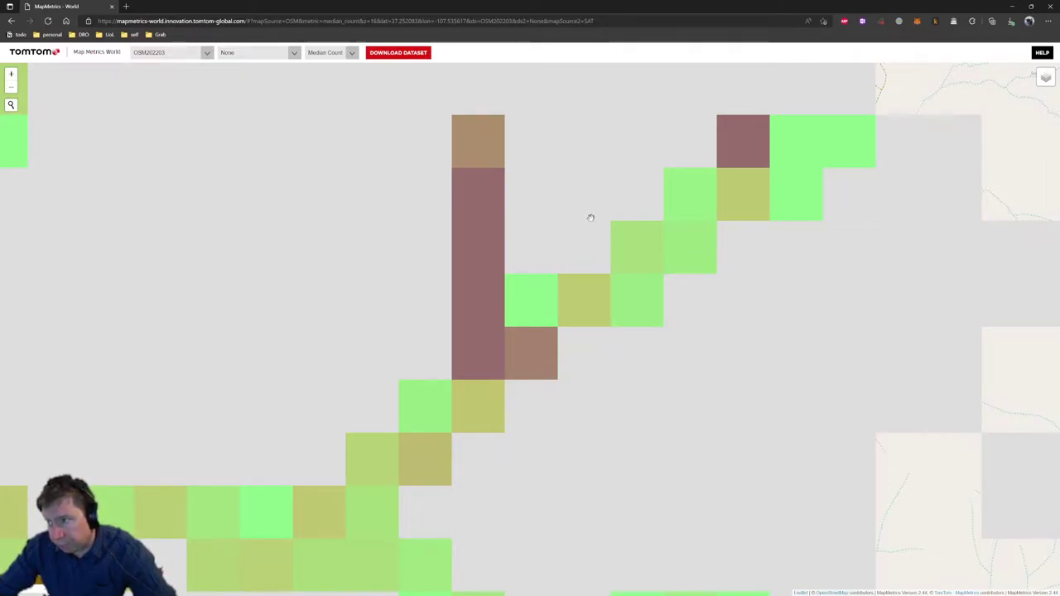
Inspect the details of the single dark red tile near the northeast end of the diagonal road
left_click_drag(589, 218, 563, 240)
scroll(563, 239, "down", 1)
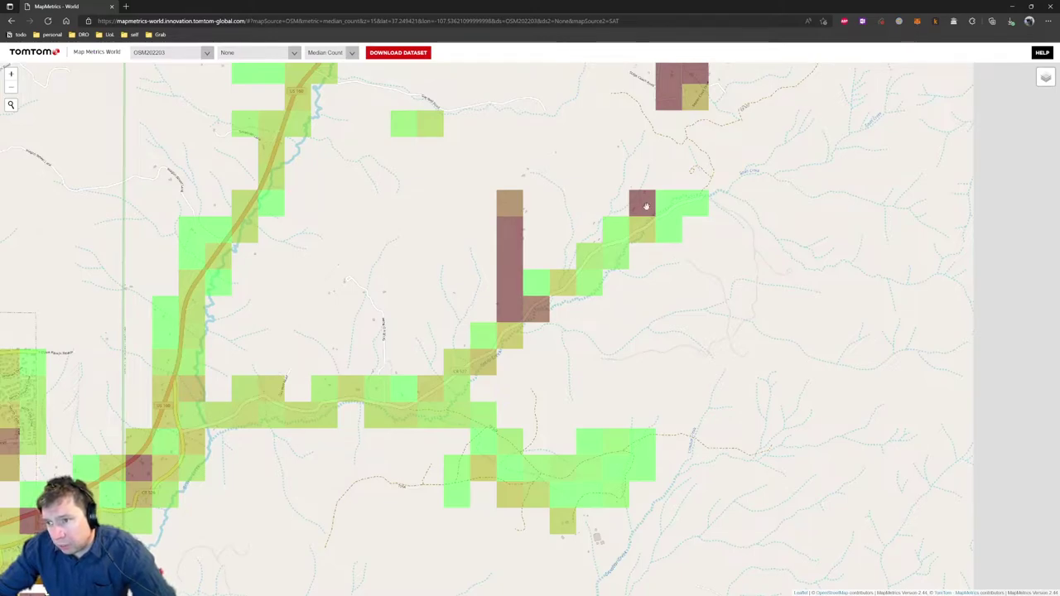
scroll(646, 207, "up", 2)
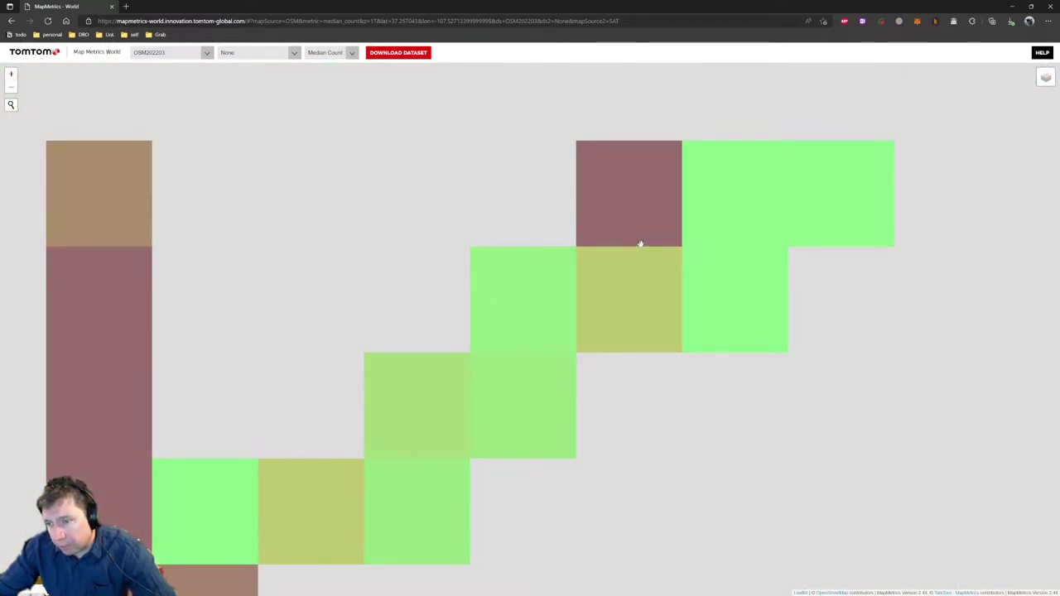
left_click(640, 242)
left_click_drag(590, 107, 628, 174)
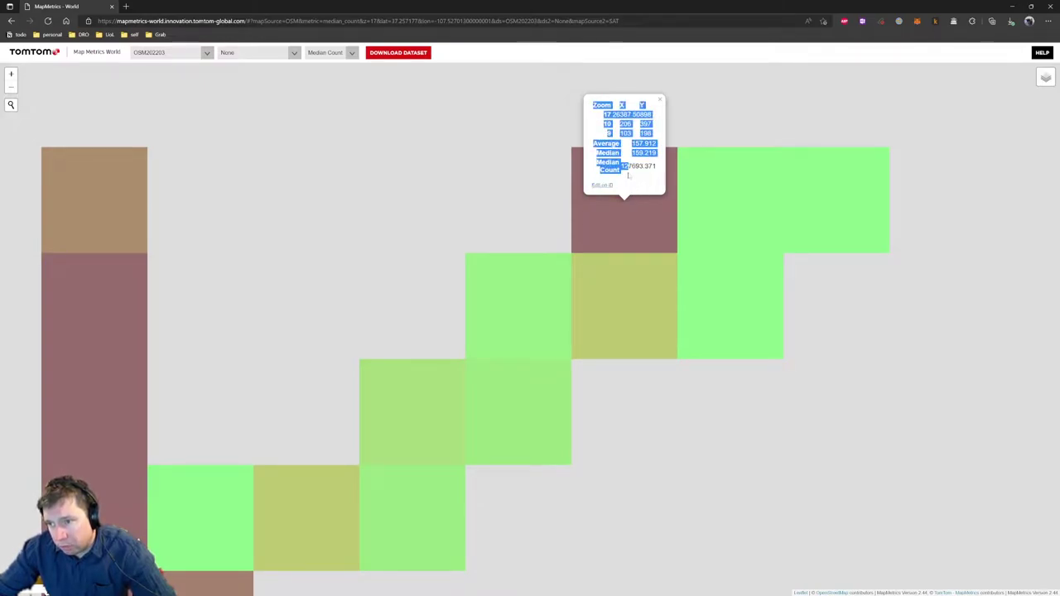
left_click(628, 175)
Highlight the dark red tile's zoom and X/Y coordinates, particularly the zoom 17 row
left_click_drag(593, 103, 660, 136)
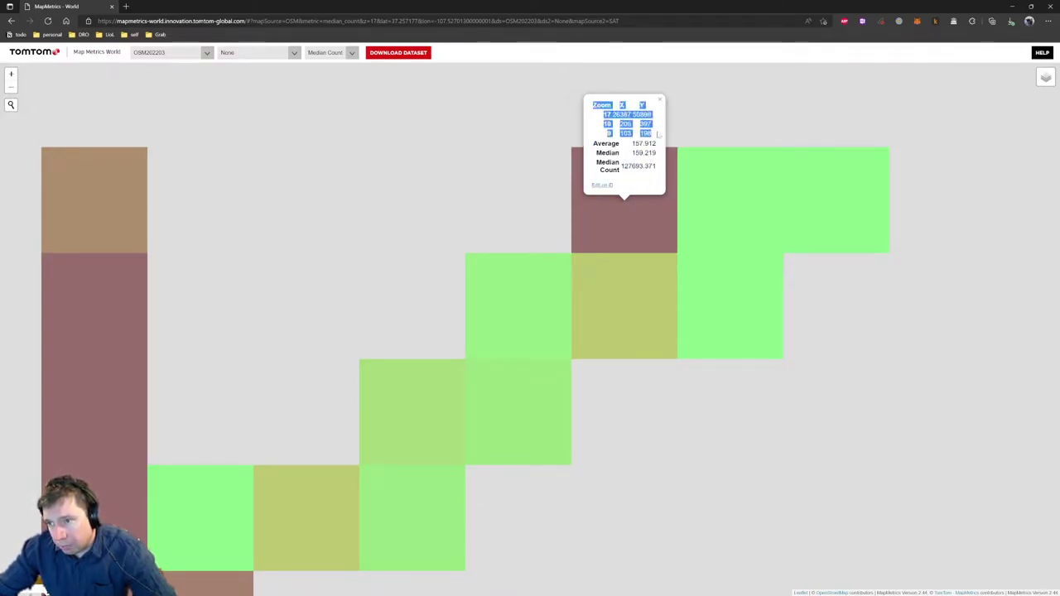
left_click(603, 114)
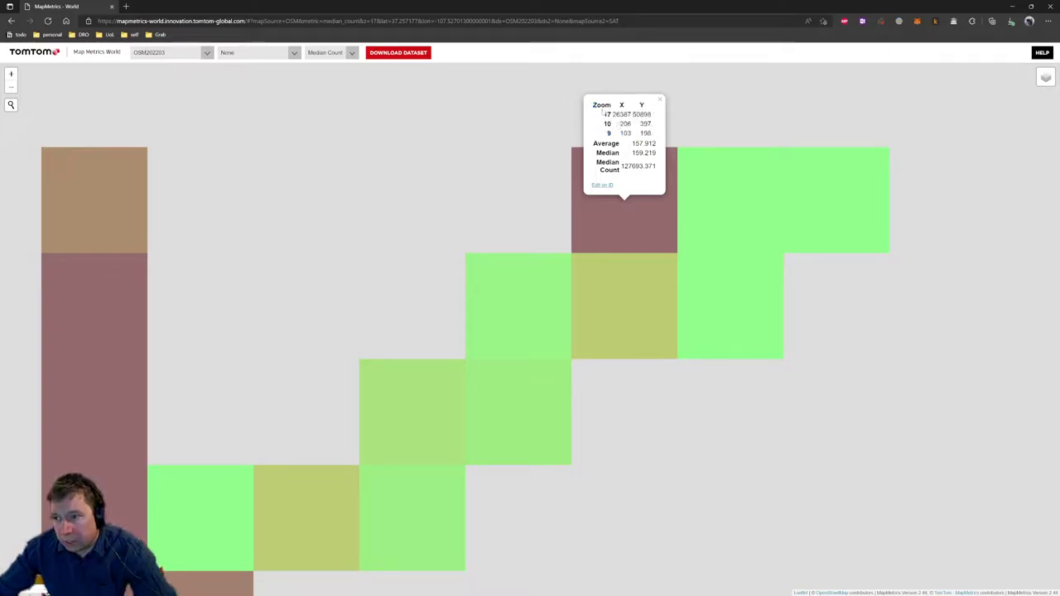
left_click_drag(603, 114, 653, 117)
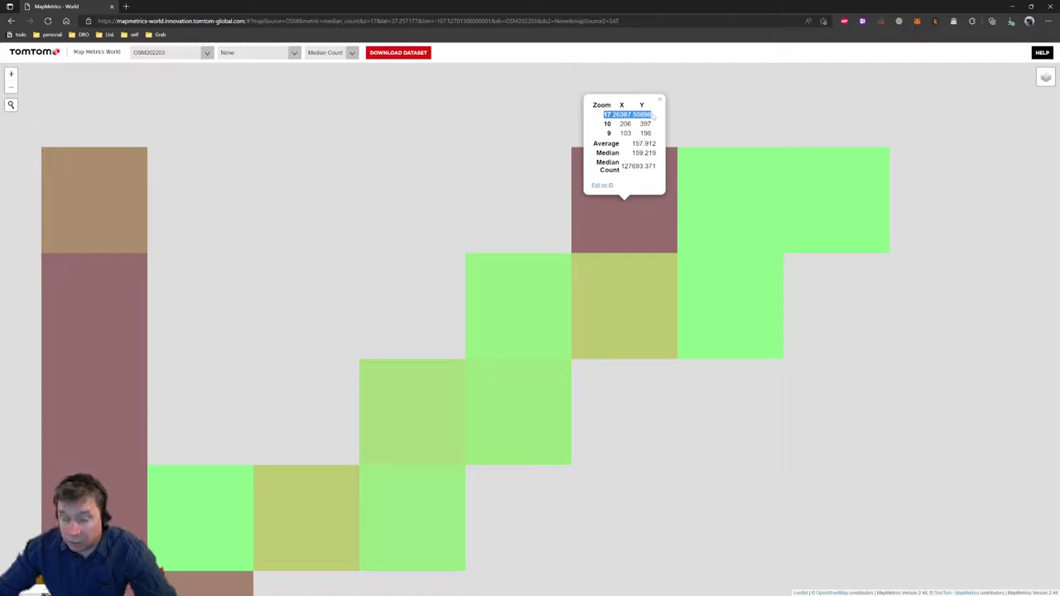
left_click(632, 113)
Highlight the dark red tile's Average and Median Count metrics
left_click_drag(594, 143, 656, 146)
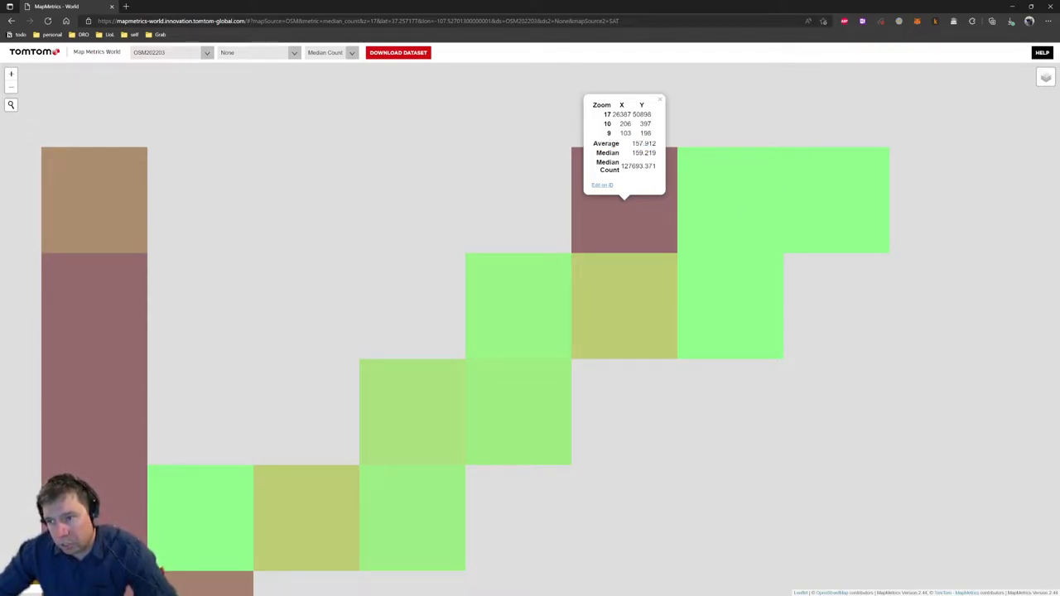
left_click_drag(596, 160, 635, 181)
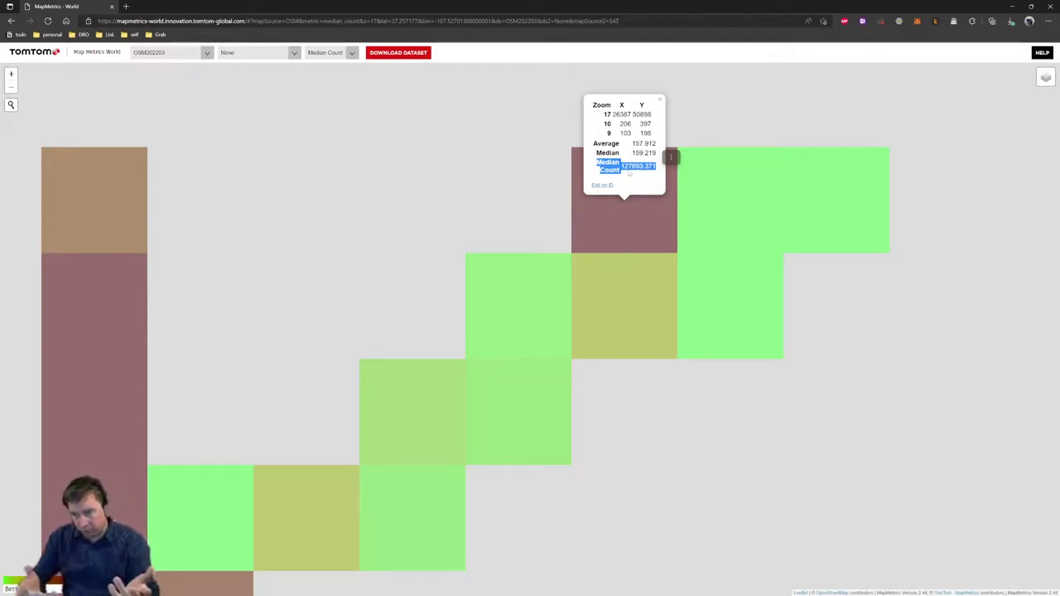
left_click(670, 157)
left_click(686, 158)
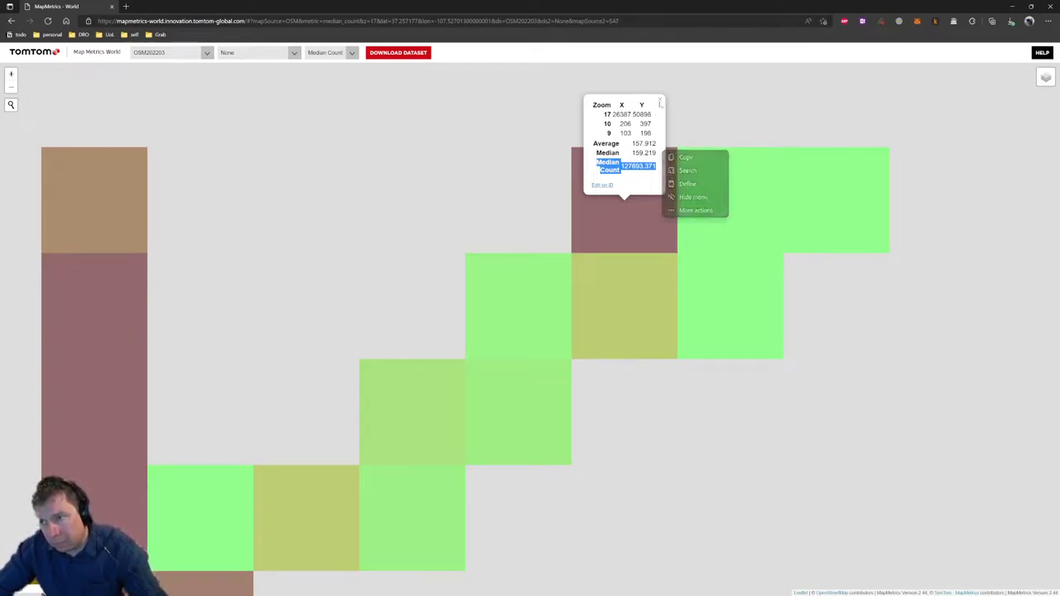
Inspect the green tile diagonally southwest of the dark red one, highlighting its Average and Median Count
left_click(532, 291)
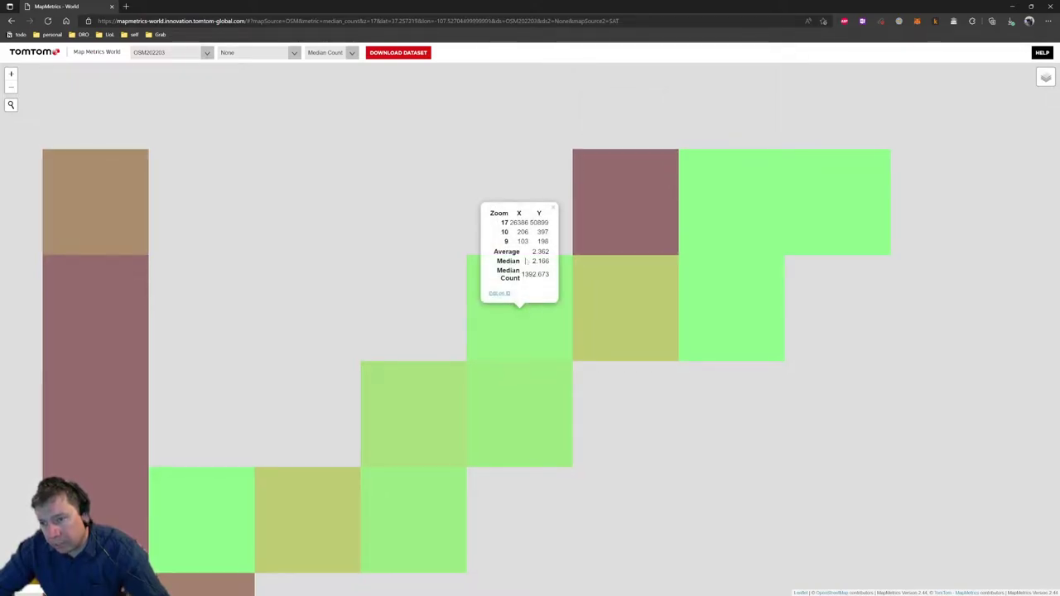
left_click_drag(495, 252, 550, 253)
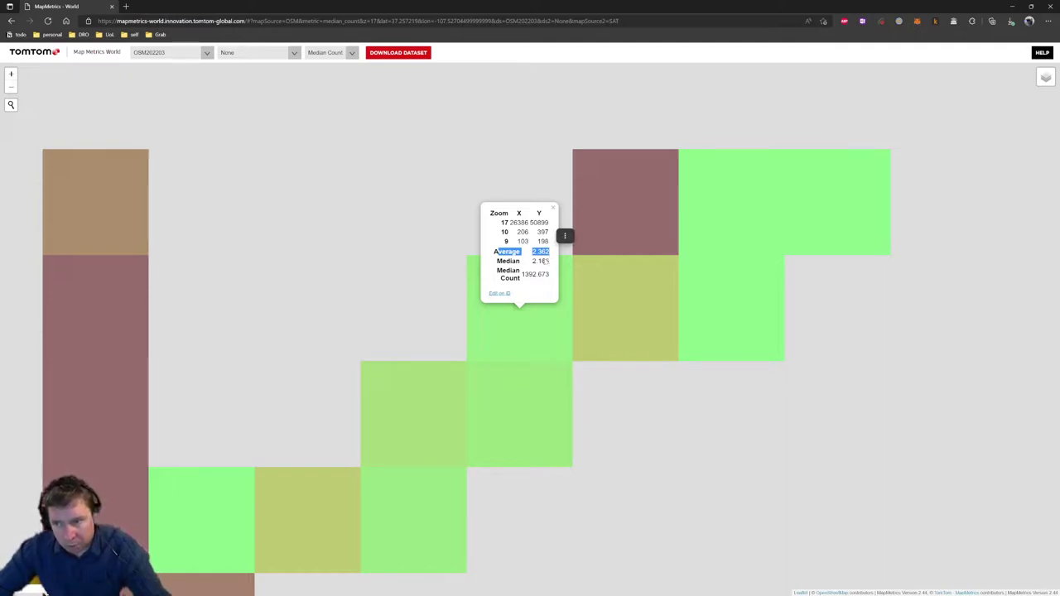
left_click_drag(508, 271, 550, 278)
left_click(559, 248)
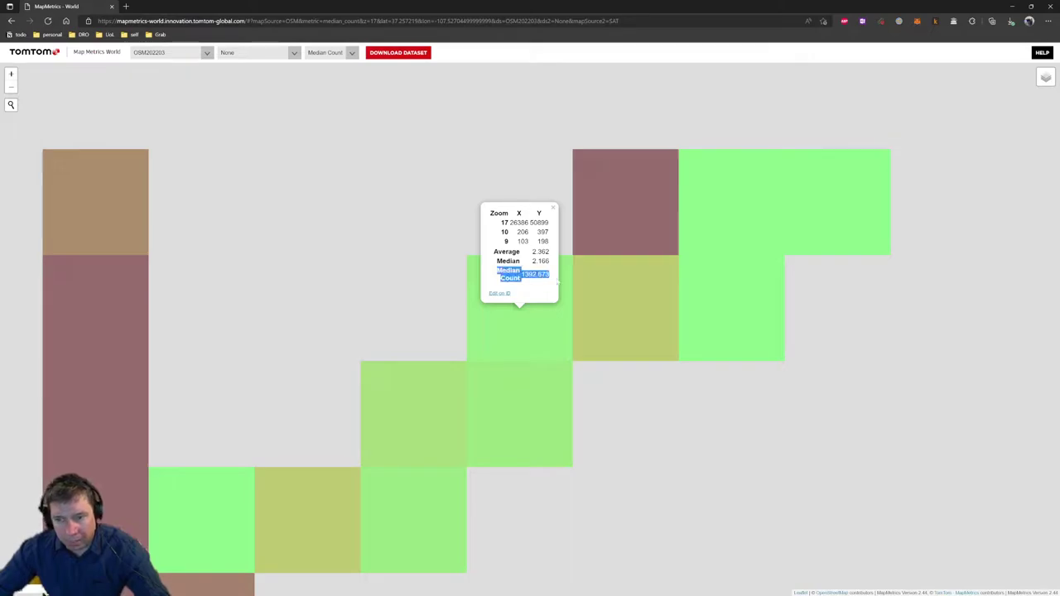
left_click_drag(550, 248, 522, 270)
left_click(524, 274)
left_click(530, 283)
Reopen the single dark red tile's details and open its location in the OpenStreetMap iD editor
left_click(622, 203)
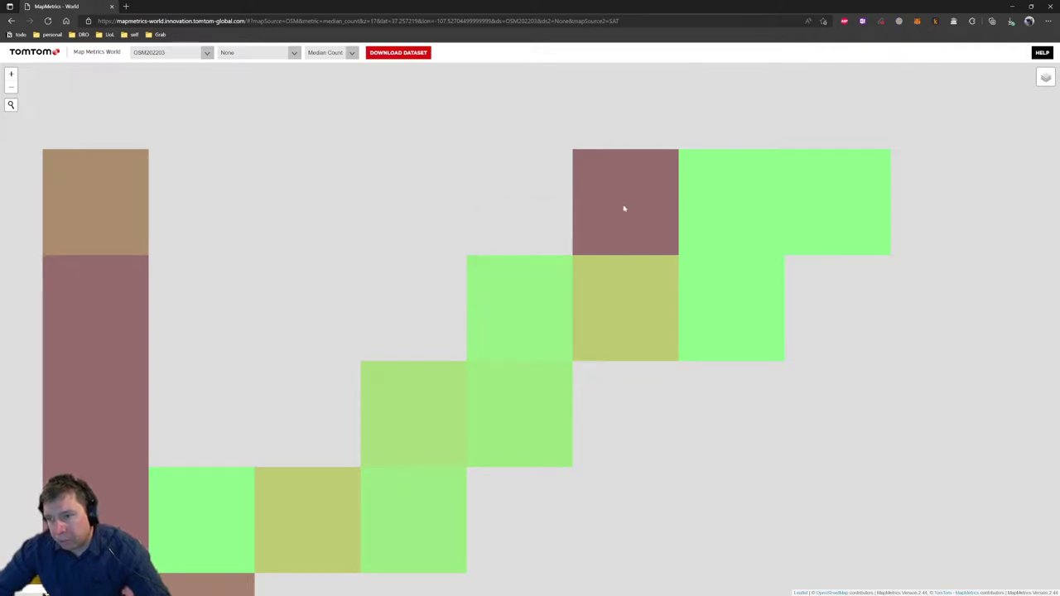
scroll(621, 211, "down", 1)
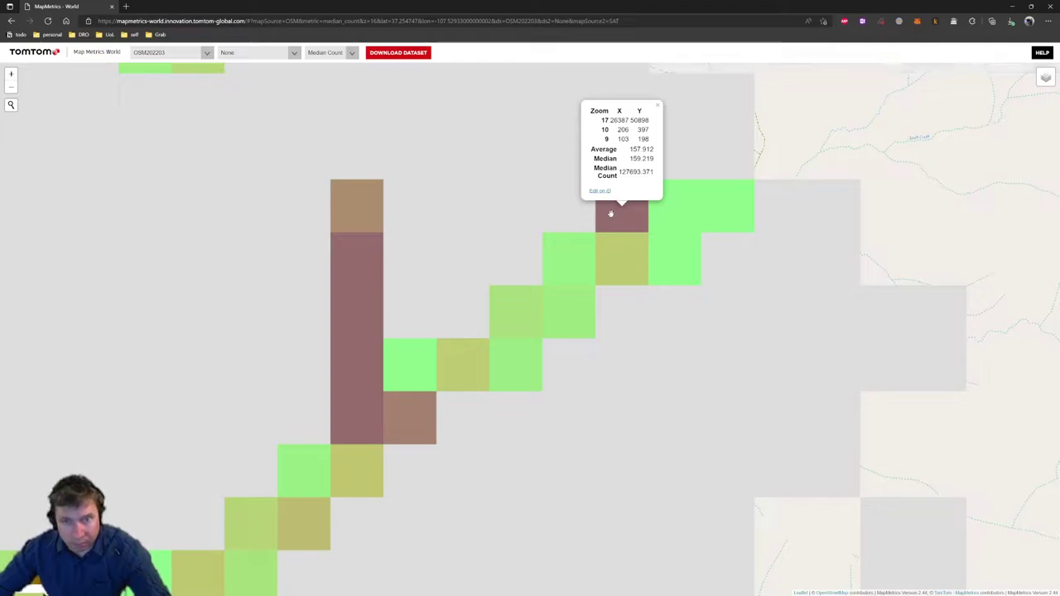
left_click(602, 192)
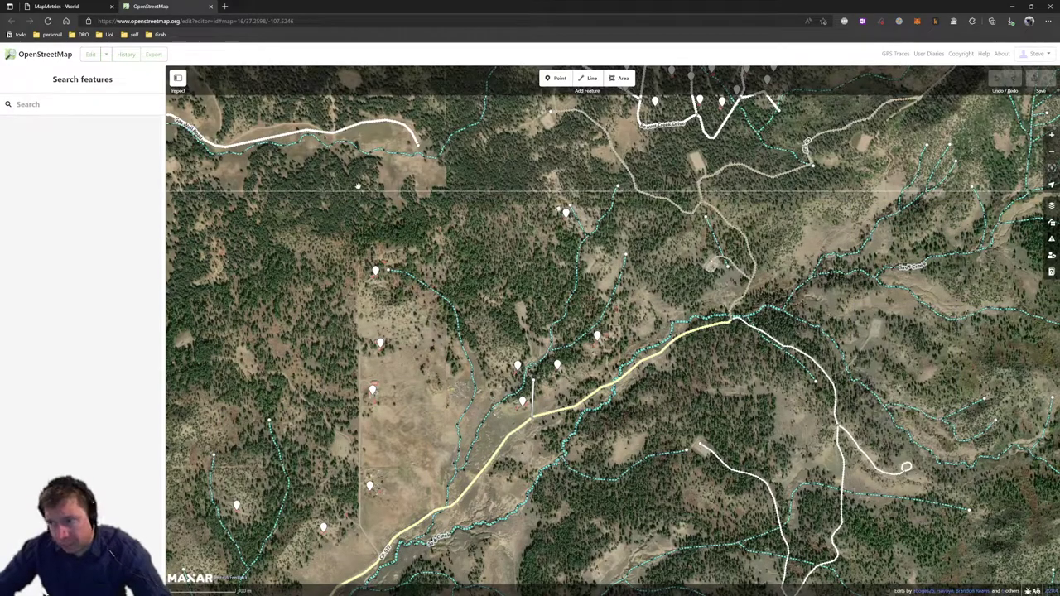
Return to MapMetrics, dismiss the dark red tile's details and examine the roads beneath the surrounding tiles
left_click(86, 7)
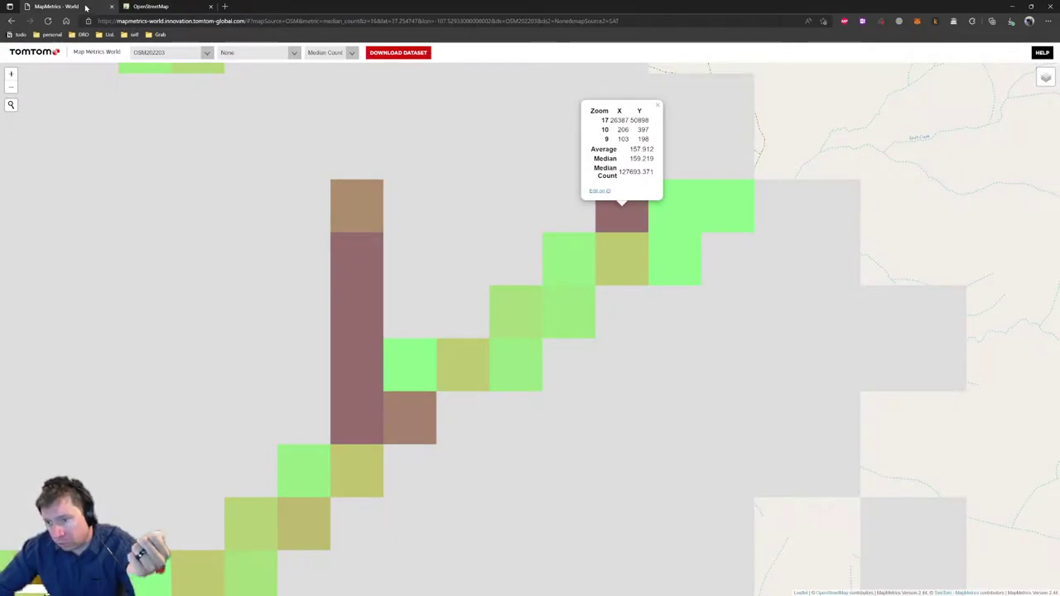
scroll(626, 200, "down", 2)
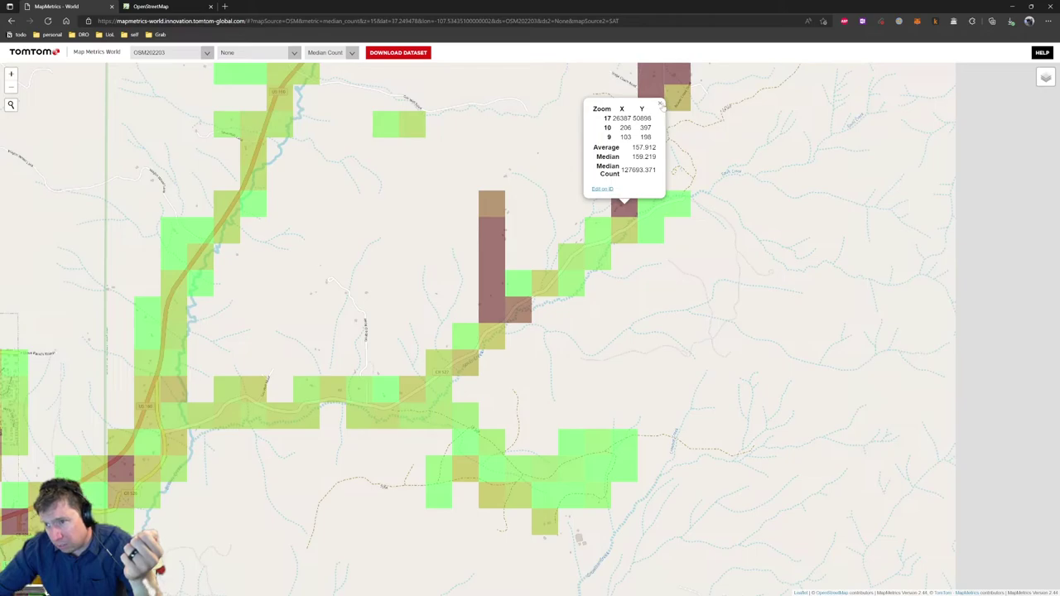
left_click(660, 105)
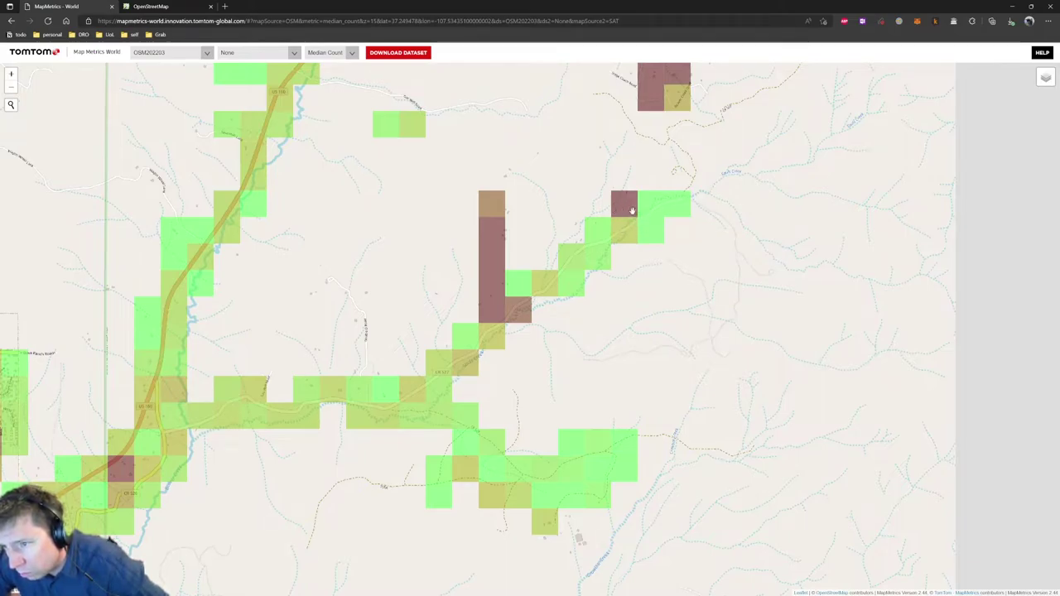
Switch to the OpenStreetMap editor, zoom in on the area north of the yellow road, and hide the background imagery while showing the minimap
left_click(174, 8)
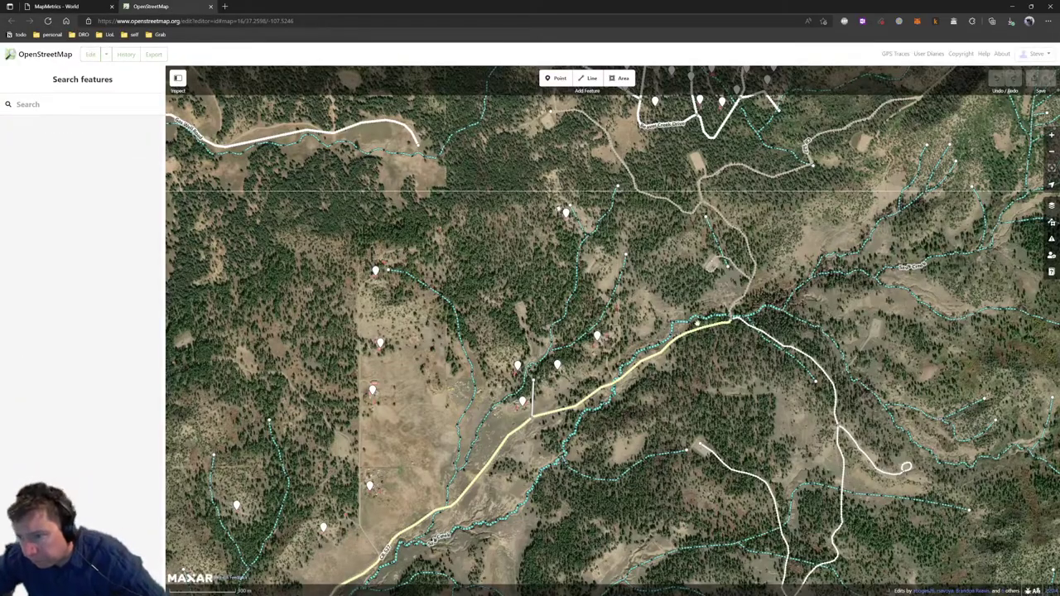
key("plus")
key("ctrl+b")
key("slash")
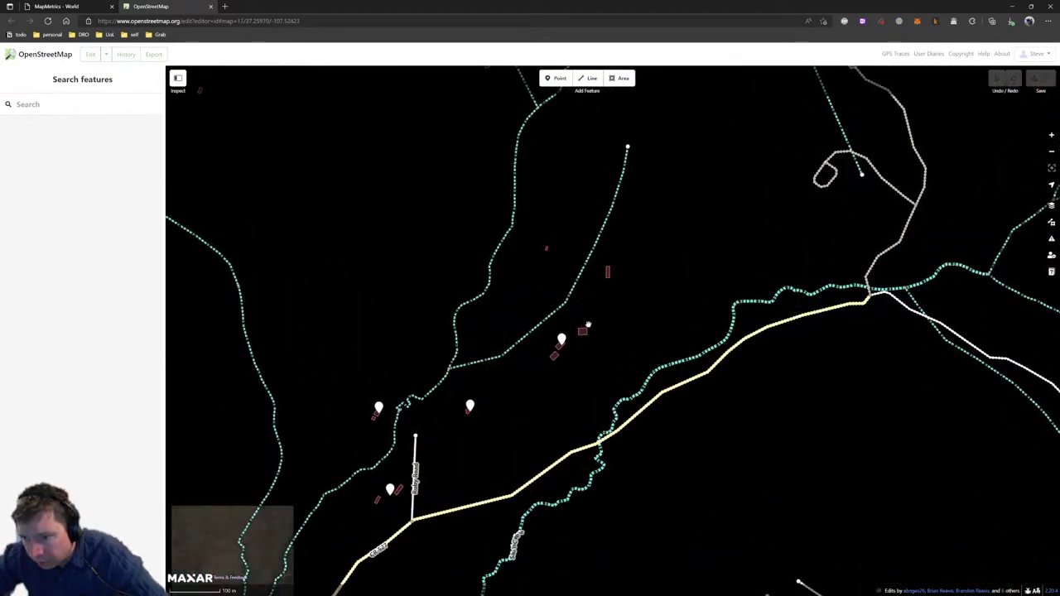
Hide the minimap and restore the background imagery around the buildings north of the yellow road
key("slash")
key("ctrl+b")
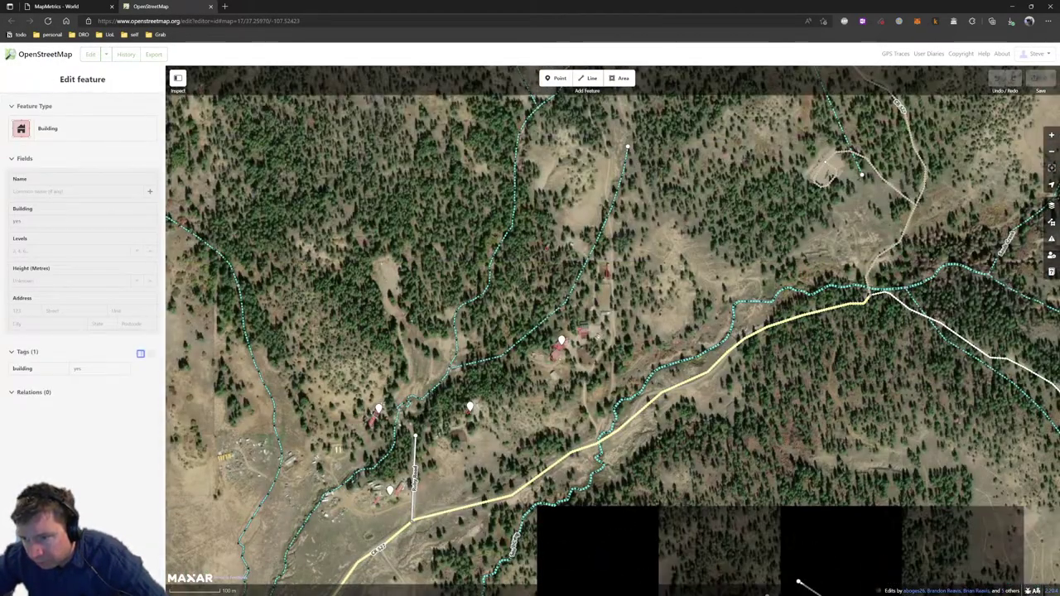
scroll(572, 370, "up", 3)
key("ctrl+b")
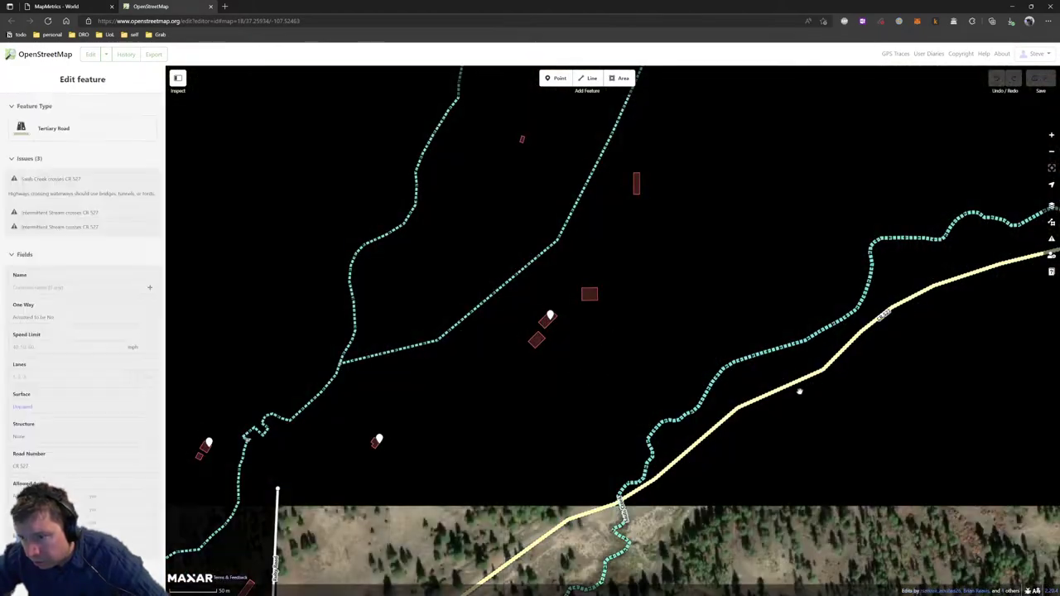
left_click_drag(557, 366, 516, 326)
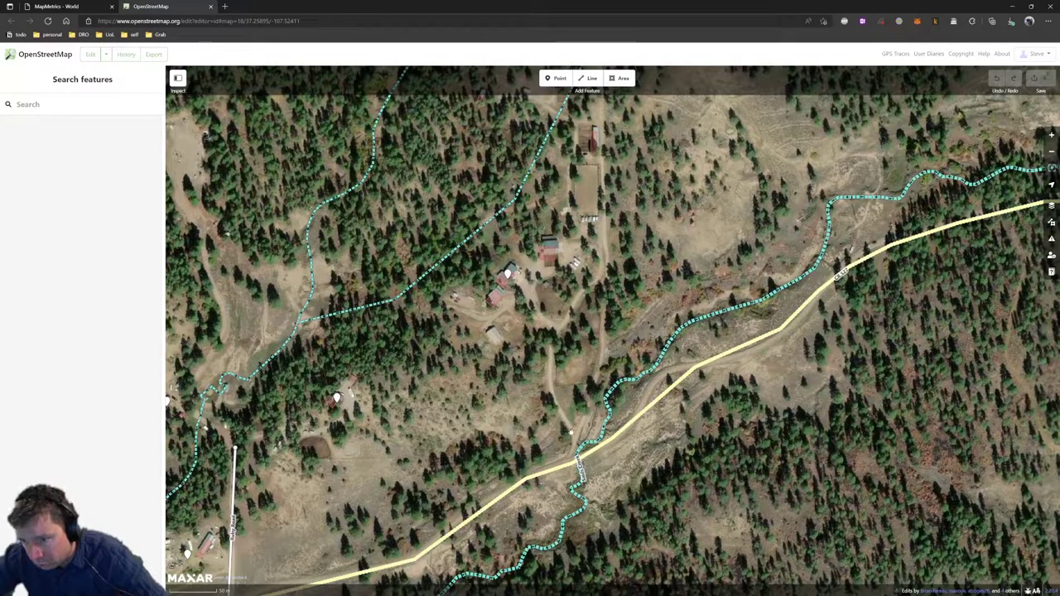
Draw a Driveway from the yellow road CR 527 north past the buildings, ending beside the northernmost building
left_click(588, 77)
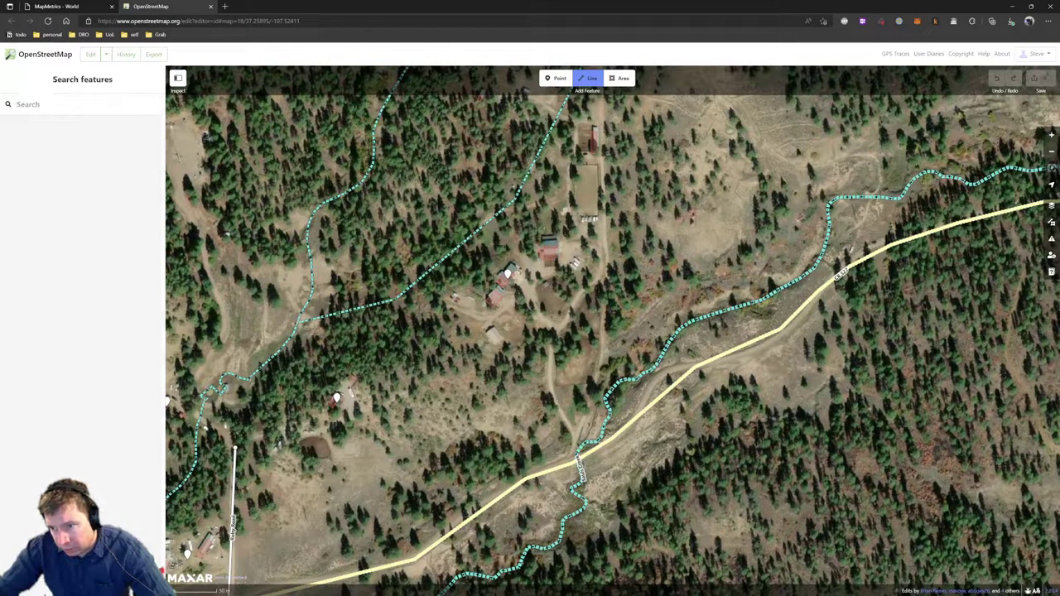
left_click(565, 466)
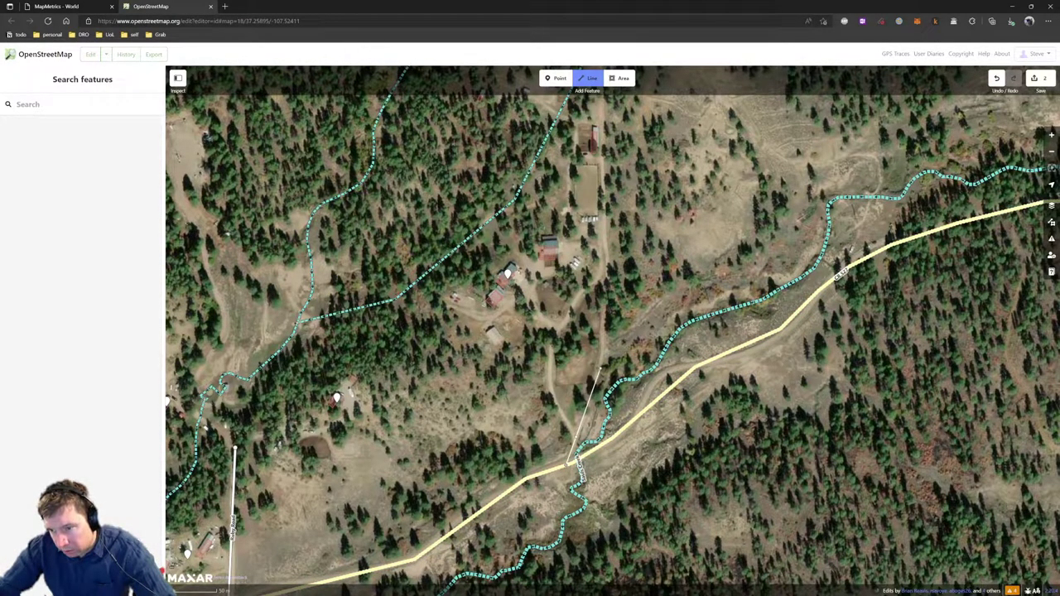
left_click(607, 286)
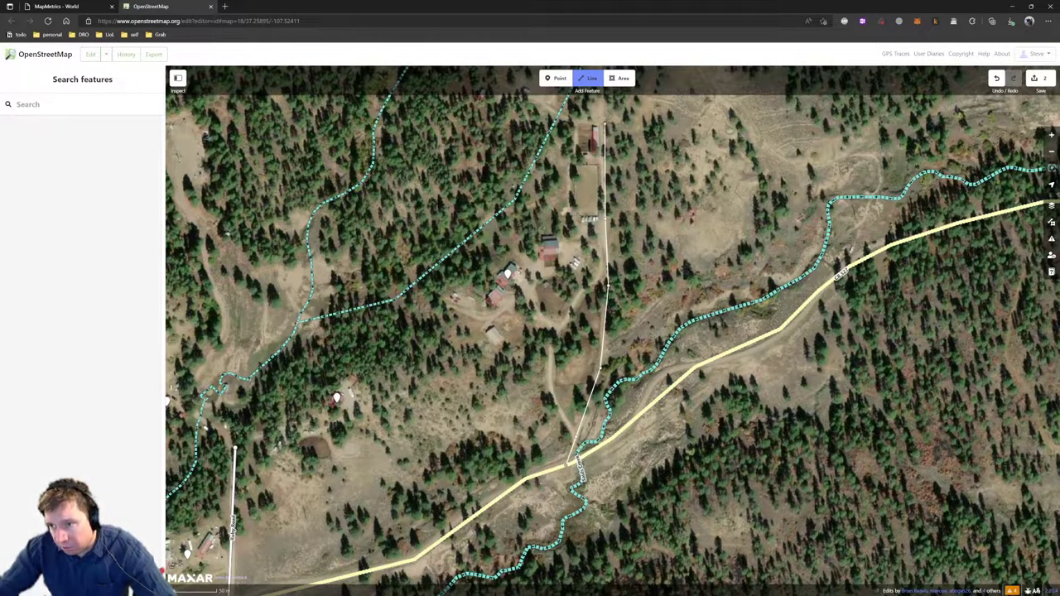
double_click(603, 124)
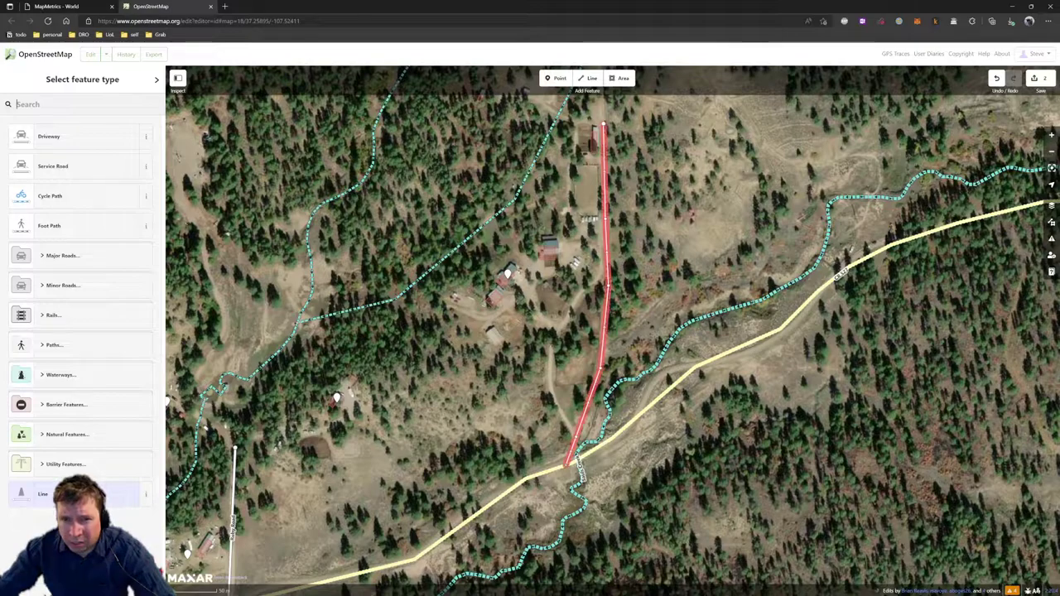
left_click(73, 136)
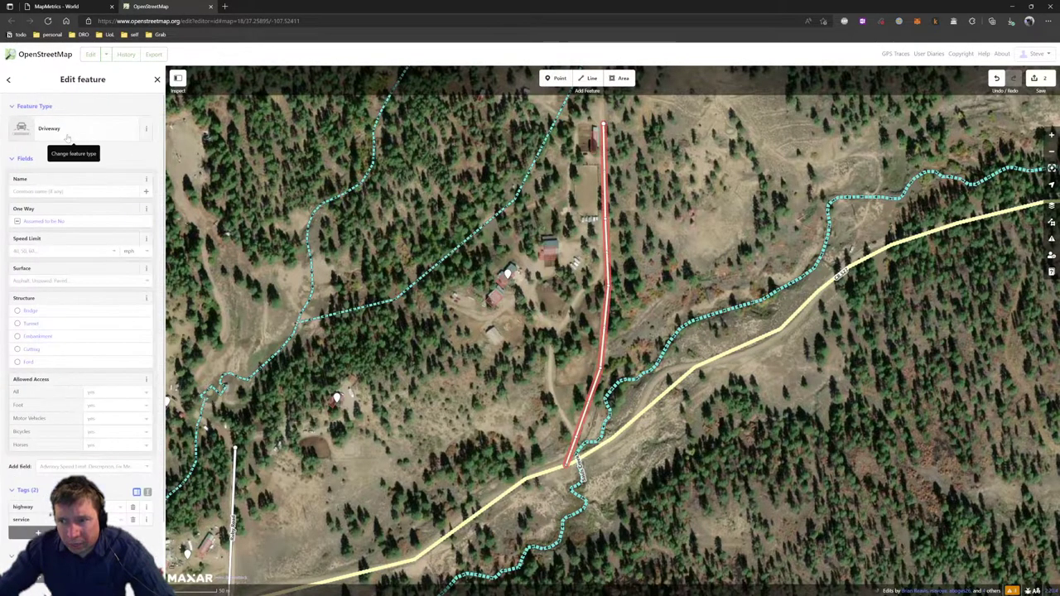
Draw a second Driveway branching west off the first near the creek, curving northeast to the parked vehicles beside the main driveway
left_click(590, 78)
left_click(576, 435)
left_click(554, 398)
left_click(546, 354)
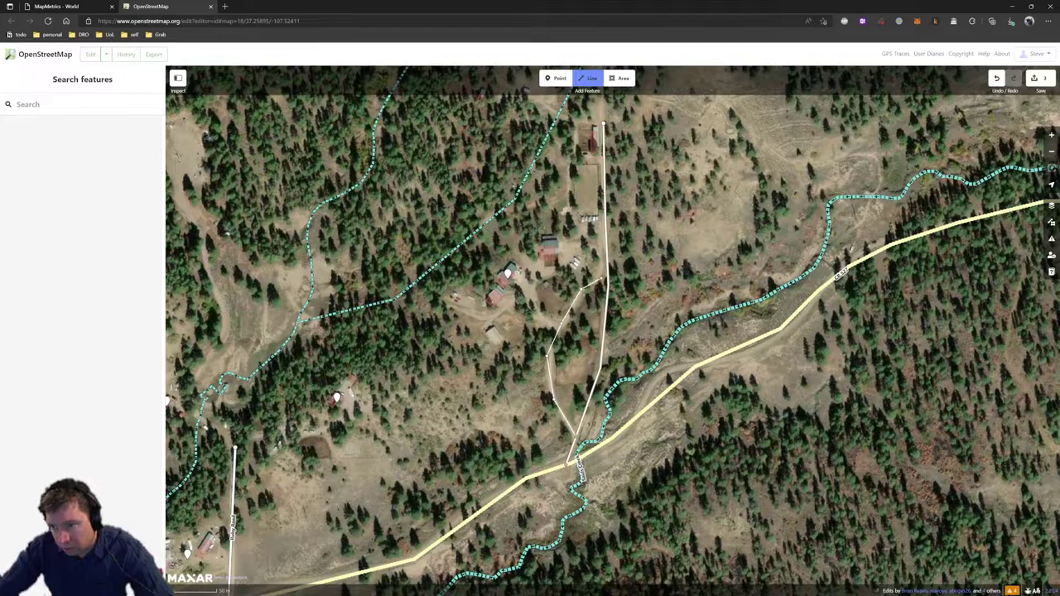
left_click(598, 276)
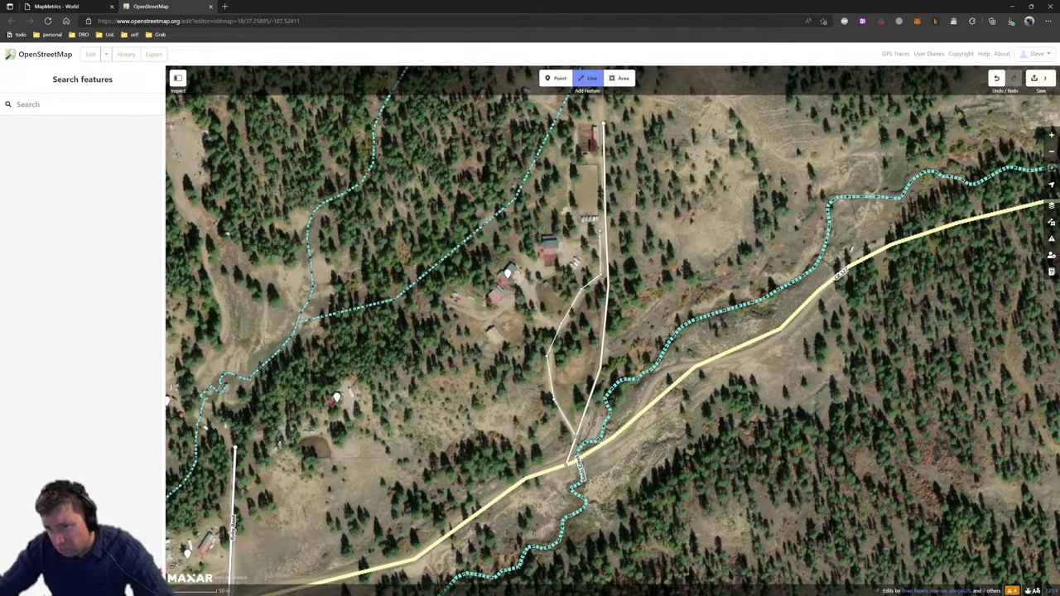
double_click(598, 228)
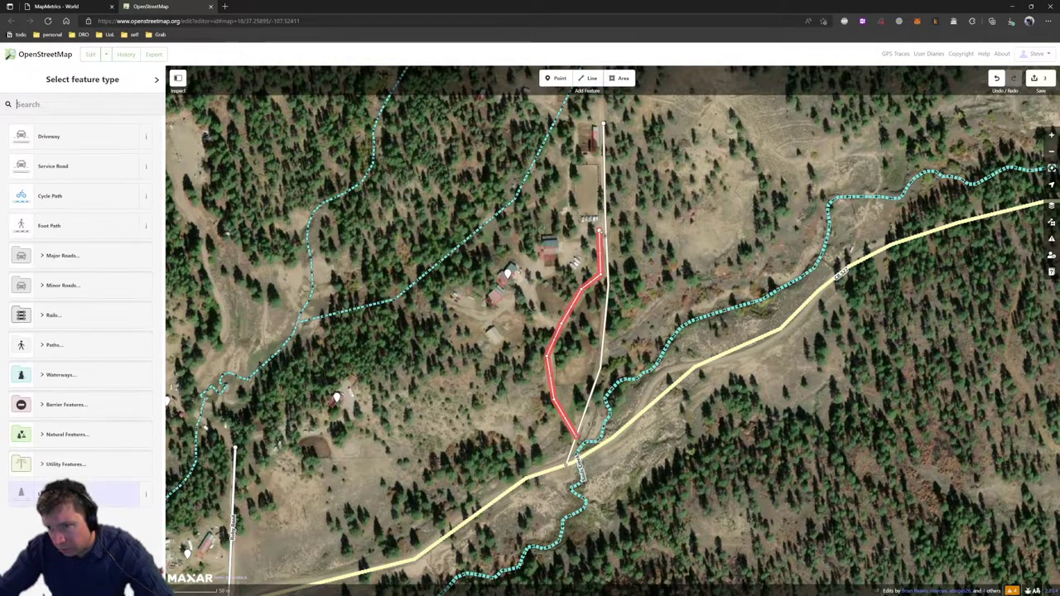
left_click(49, 135)
Draw a third Driveway branching off the middle of the curved driveway and ending at the red-roofed building
left_click(588, 78)
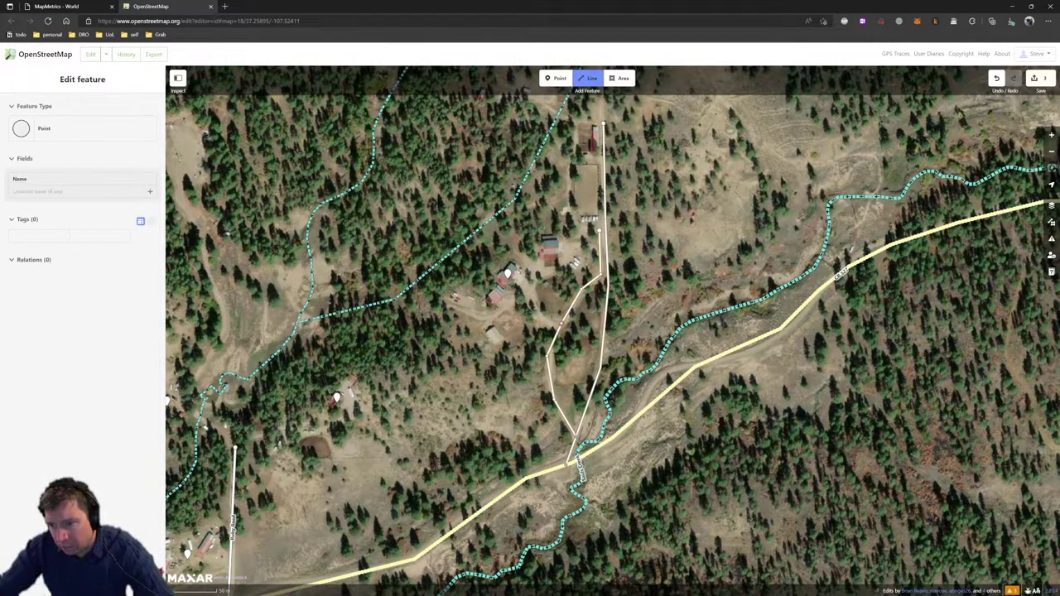
left_click(530, 275)
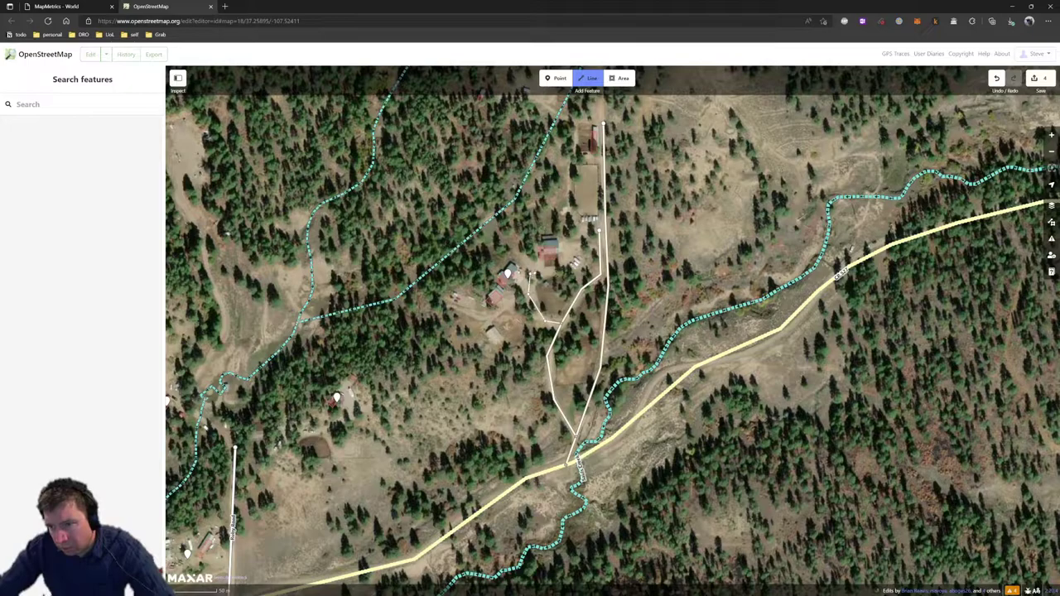
double_click(550, 268)
left_click(83, 145)
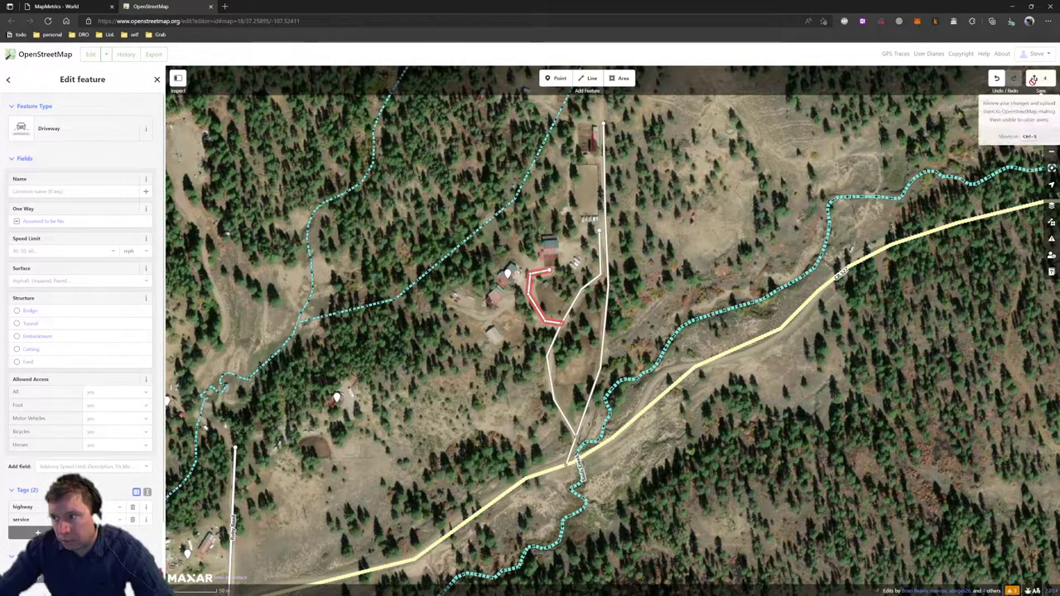
Upload the edits to OpenStreetMap with the changeset comment "add a driveway based on mapmetrics"
left_click(1036, 77)
type("add a drive")
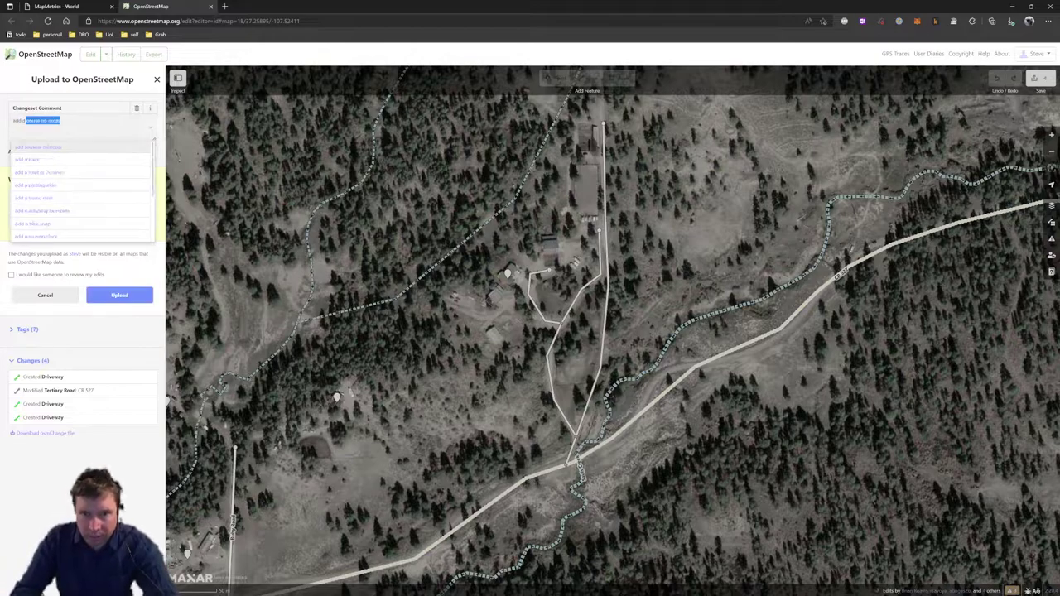
type("way based on m")
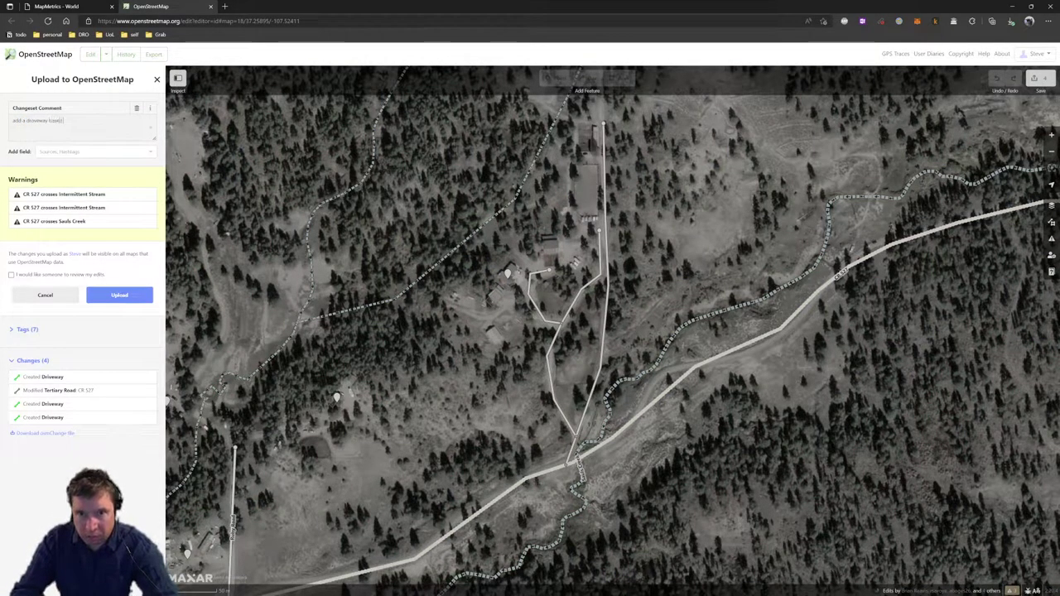
type("apmetrics")
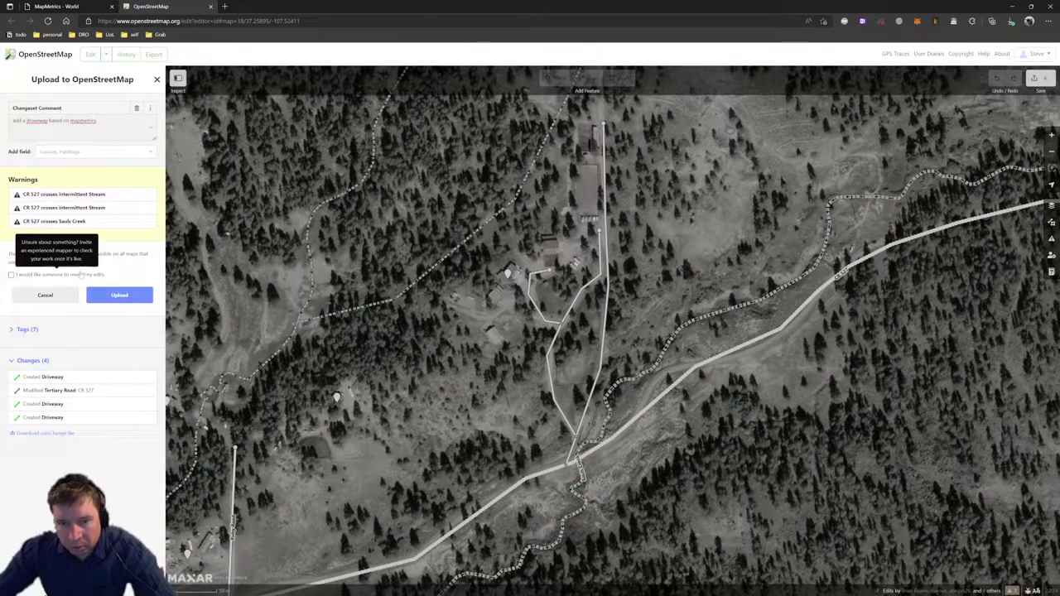
left_click(119, 295)
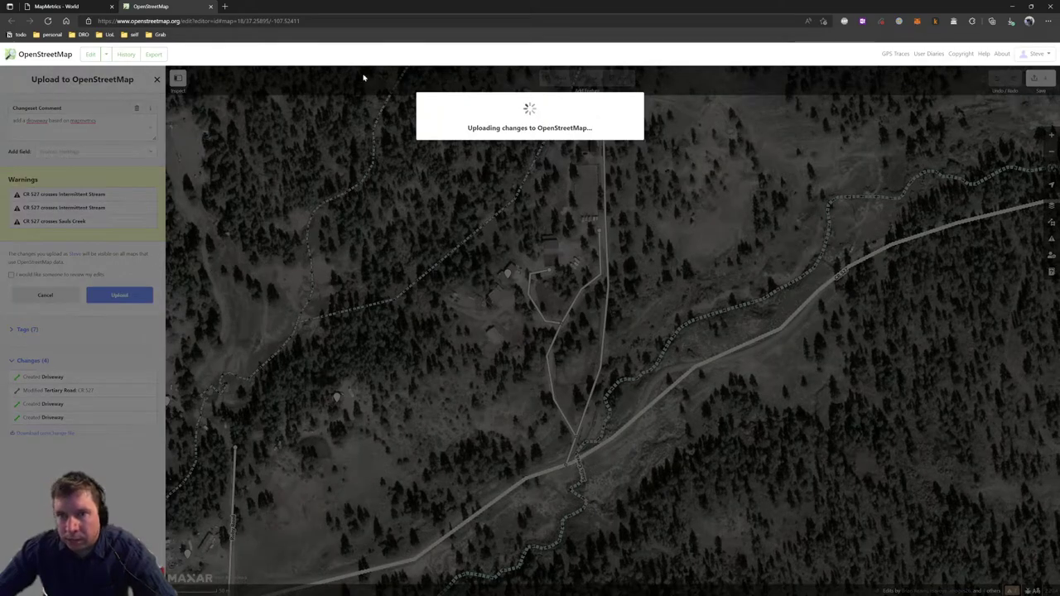
Switch to MapMetrics and survey the tiles across southwestern Colorado near the New Mexico border for clusters of dark red
left_click(69, 9)
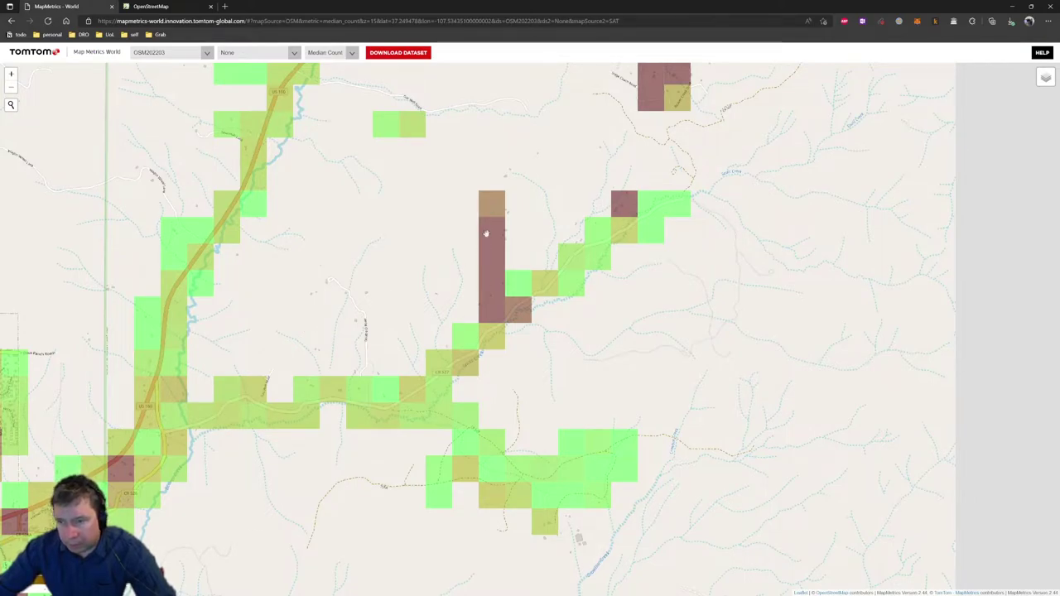
scroll(474, 214, "down", 3)
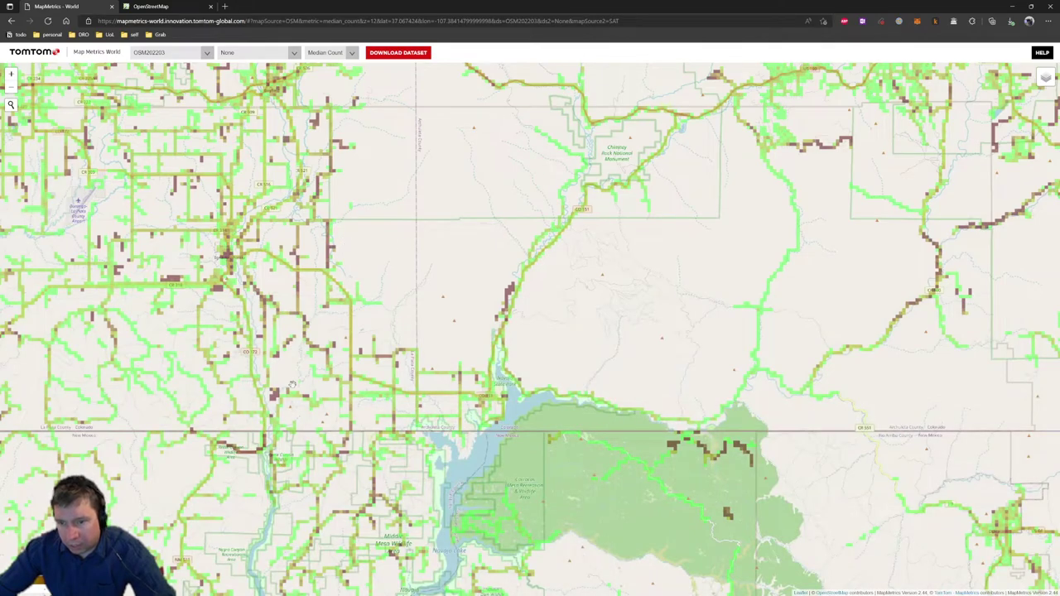
scroll(303, 369, "down", 2)
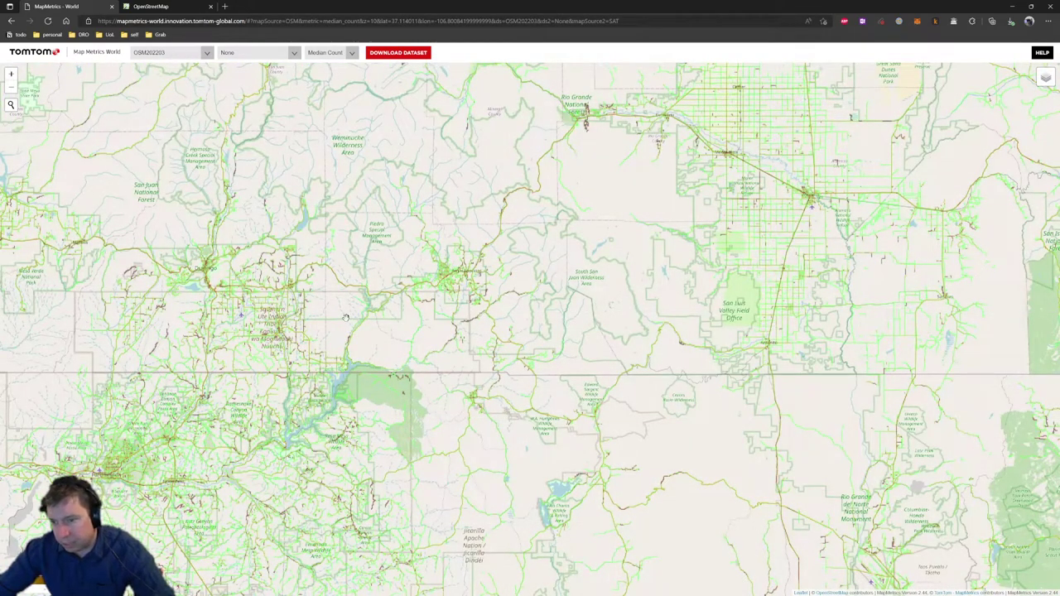
left_click_drag(360, 333, 411, 279)
scroll(412, 279, "up", 2)
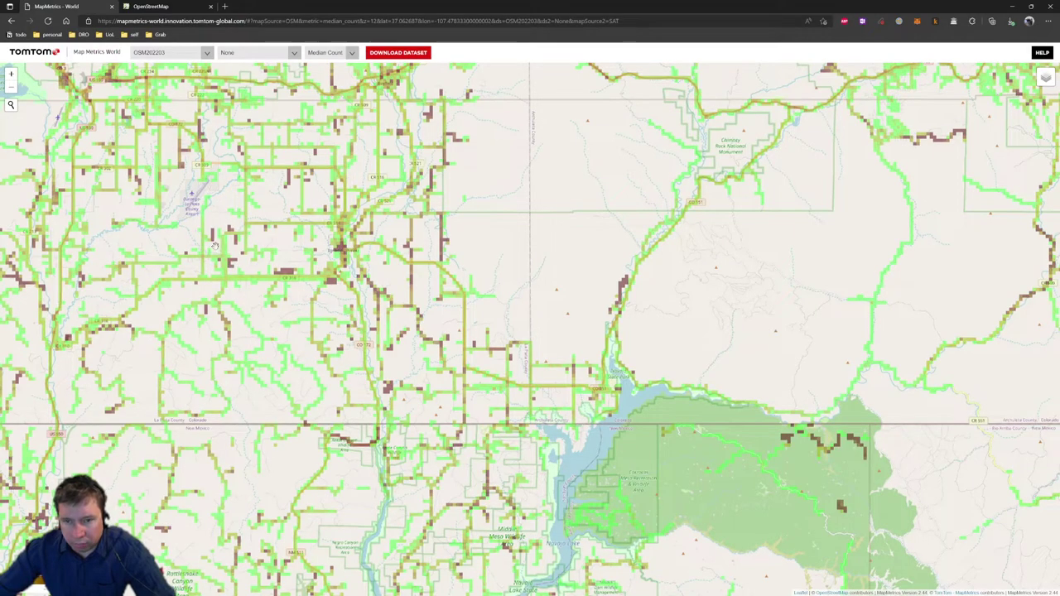
left_click_drag(219, 344, 274, 364)
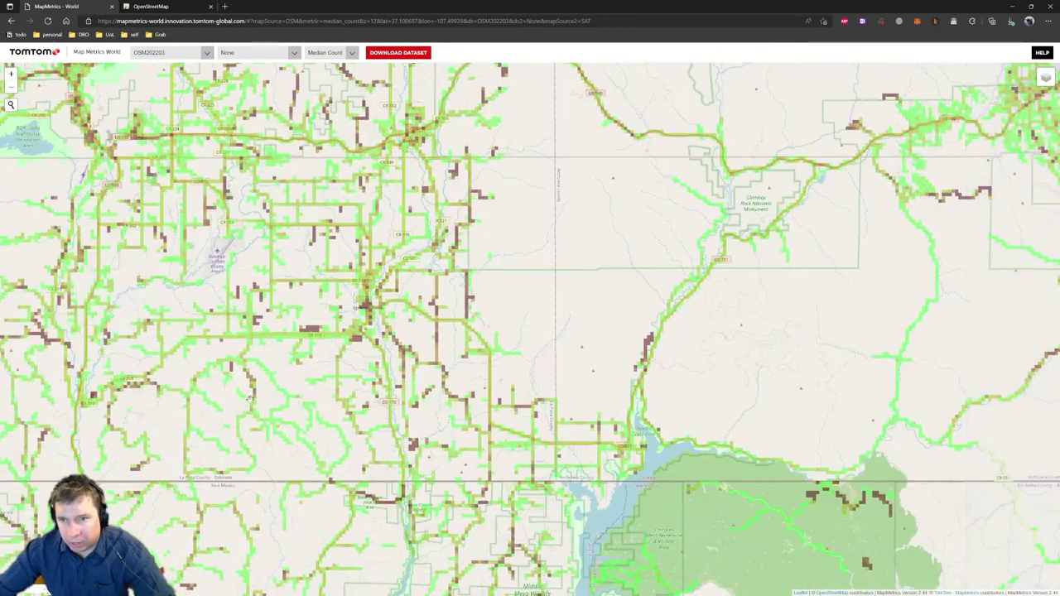
left_click_drag(332, 215, 333, 306)
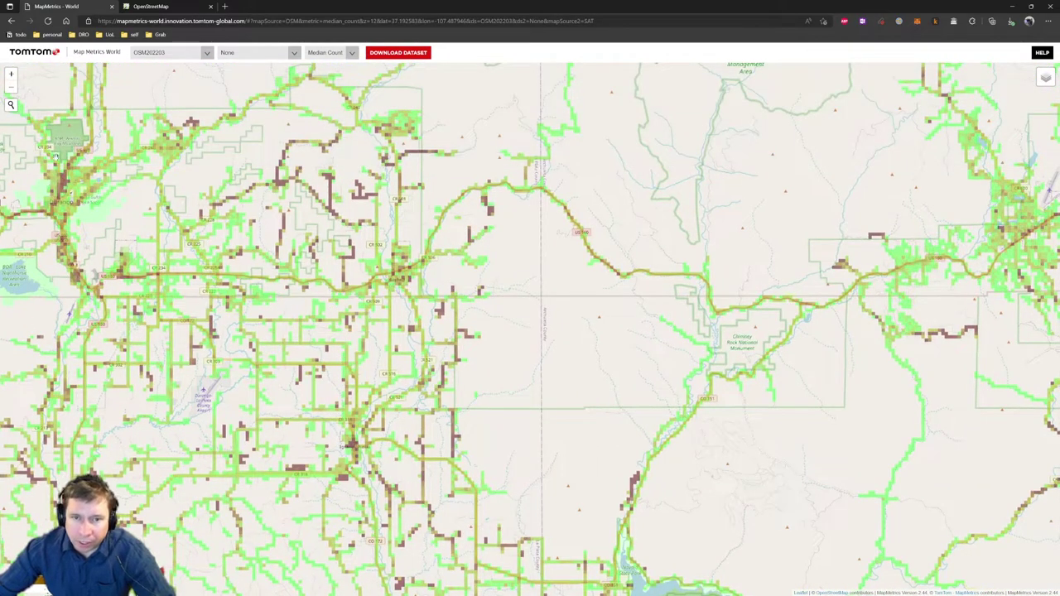
Survey the Median Count tiles northeast toward Colorado Springs and examine the city's tile pattern
scroll(468, 233, "down", 2)
left_click_drag(580, 182, 417, 463)
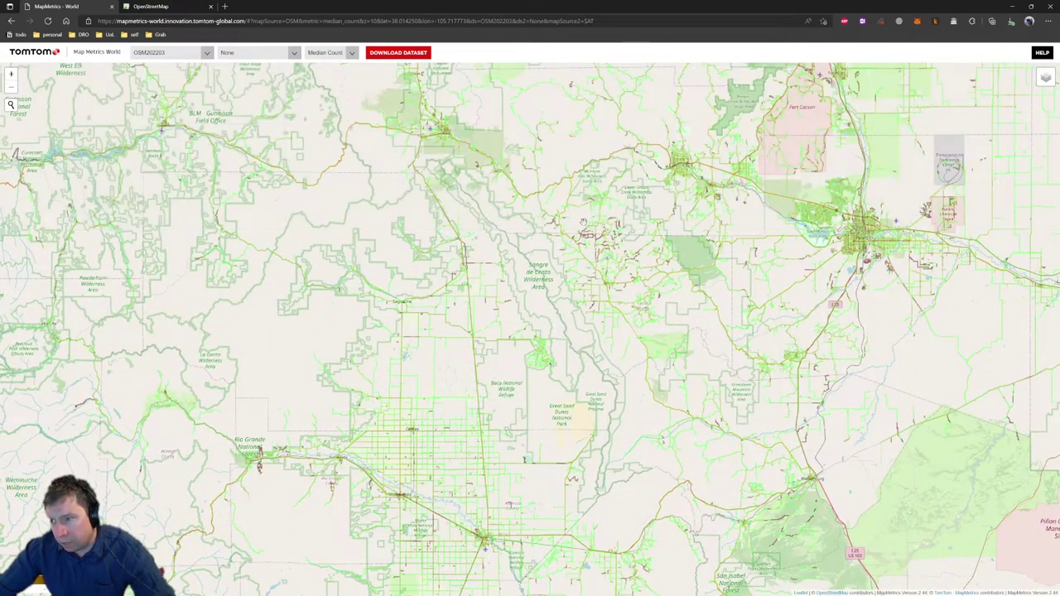
left_click_drag(583, 223, 338, 257)
left_click_drag(543, 92, 413, 222)
left_click_drag(469, 197, 399, 213)
scroll(453, 175, "up", 3)
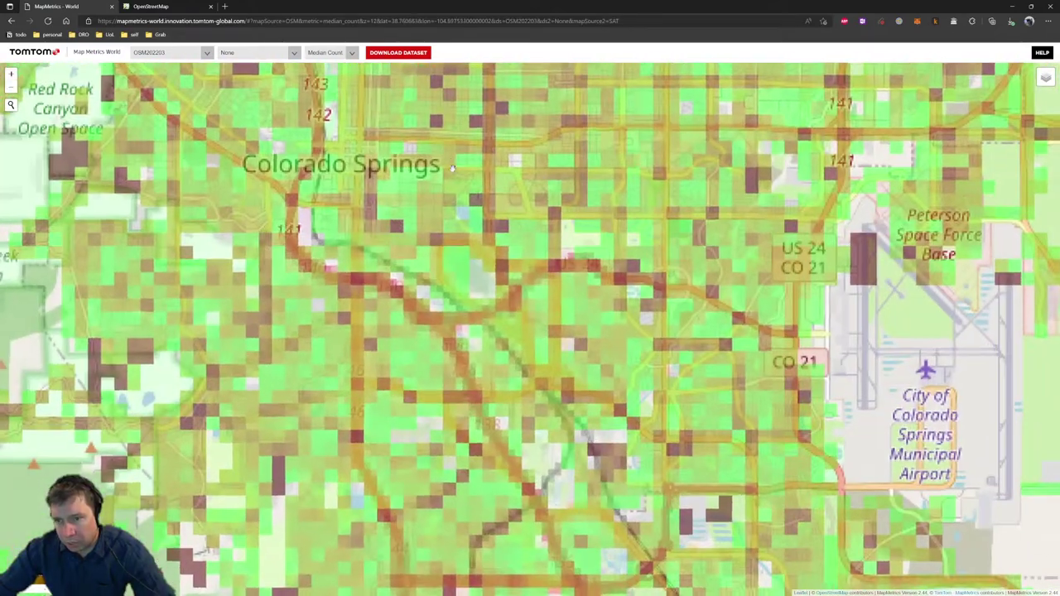
scroll(452, 175, "up", 2)
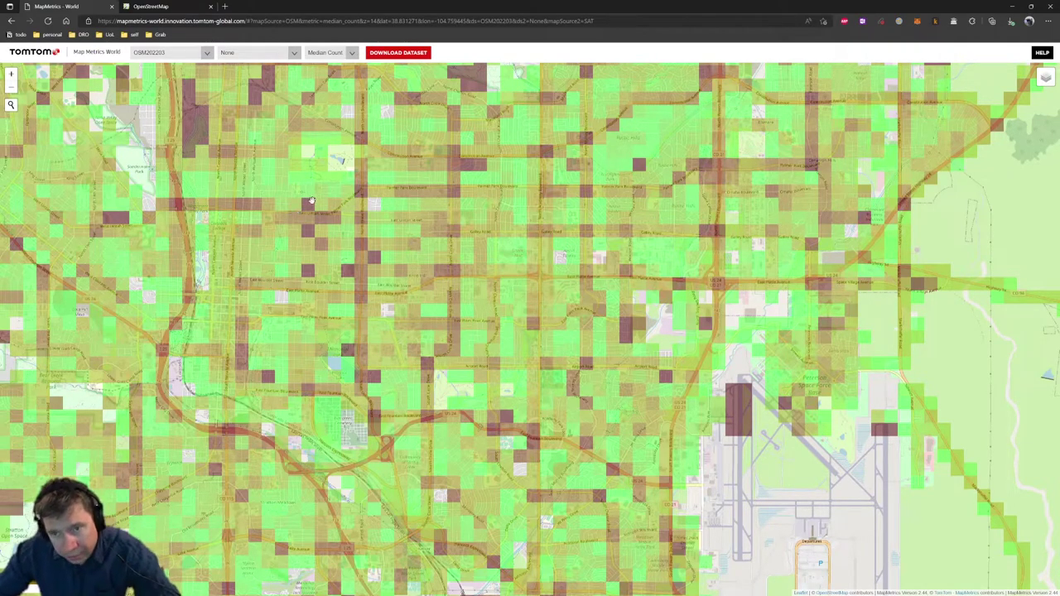
Examine the dark red tile over East San Miguel Street and its neighbours along East Uintah Street
scroll(315, 202, "up", 4)
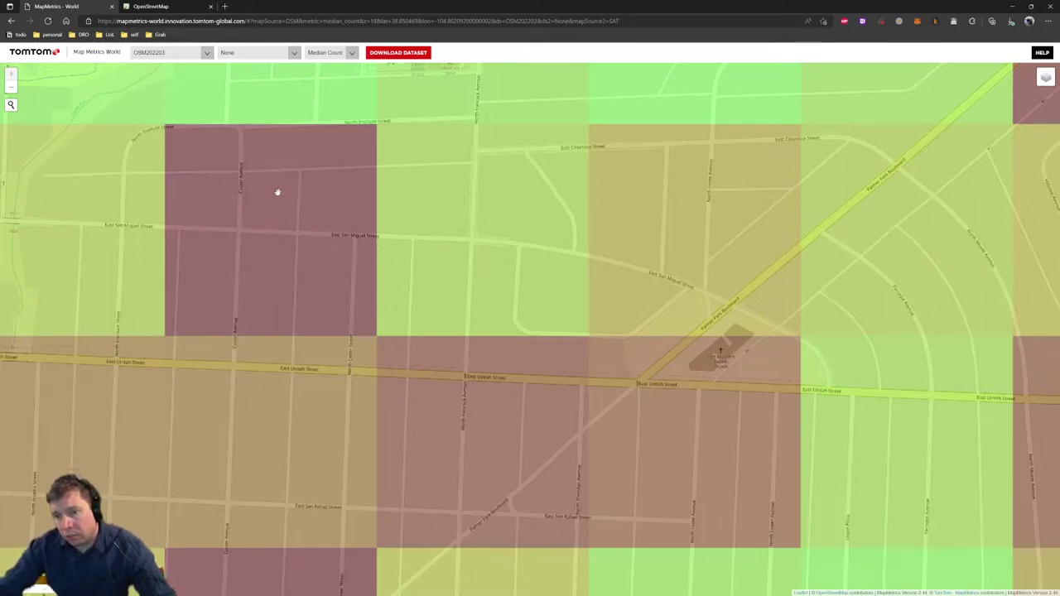
scroll(278, 192, "down", 4)
scroll(277, 192, "up", 3)
left_click_drag(278, 192, 592, 260)
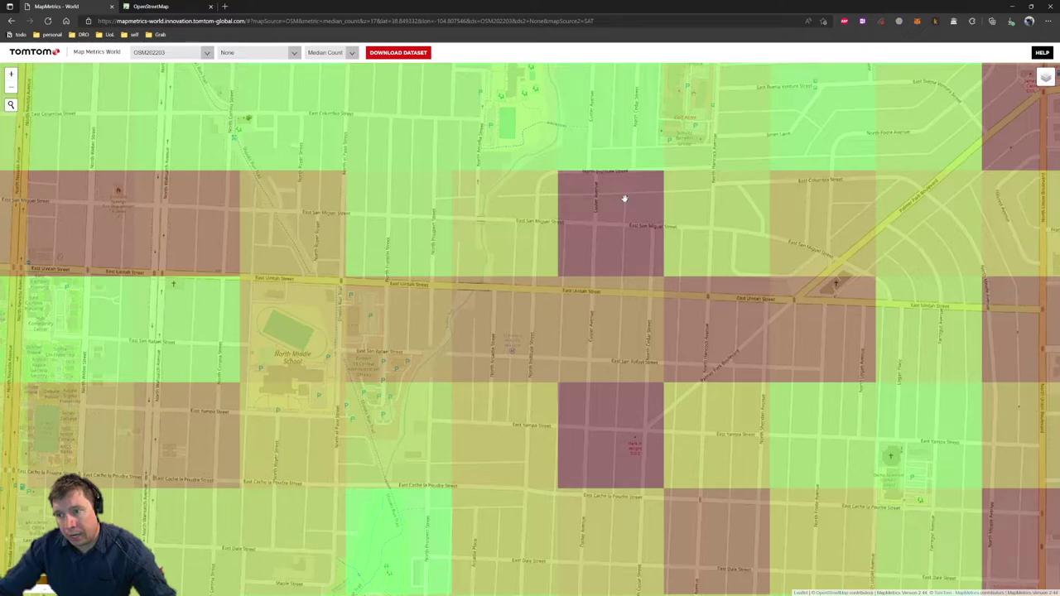
scroll(376, 373, "down", 1)
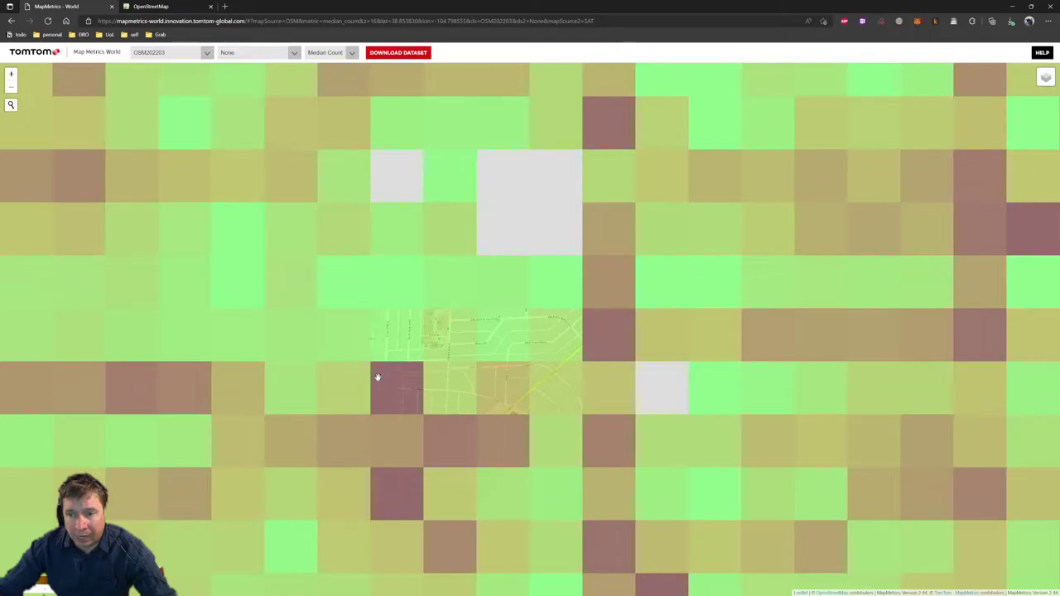
Survey the tile coverage from Colorado Springs westward across the mountains to the Gunnison National Forest area
scroll(377, 377, "down", 3)
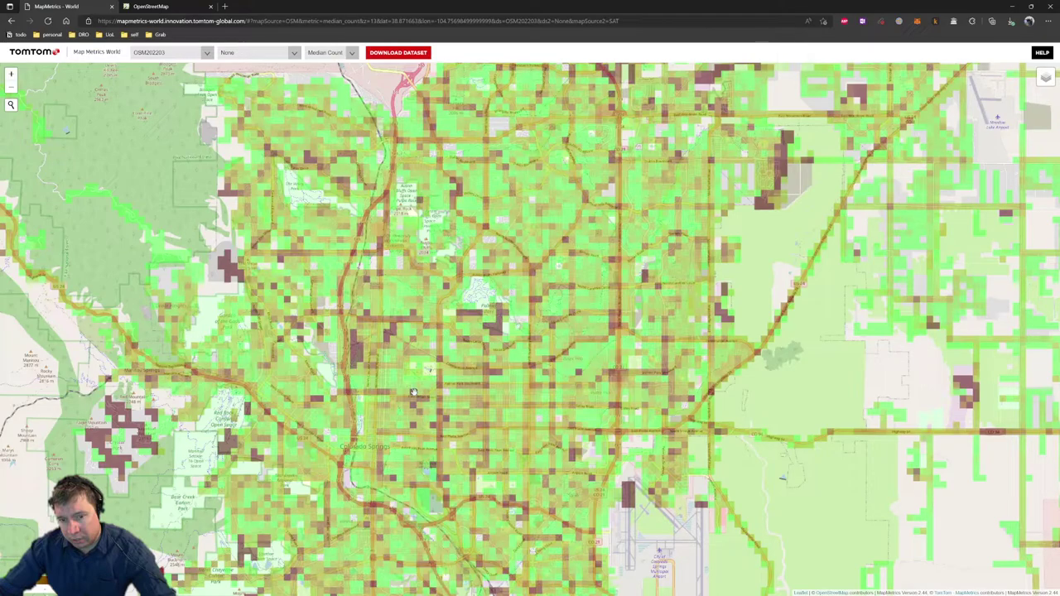
scroll(414, 392, "down", 2)
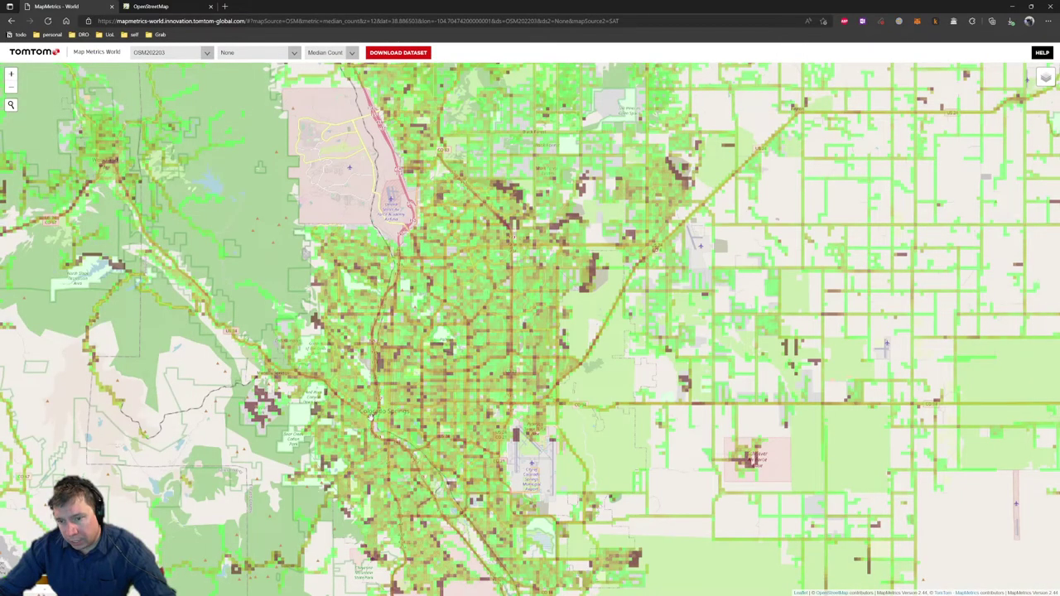
left_click_drag(142, 325, 383, 306)
scroll(382, 306, "down", 2)
left_click_drag(207, 463, 361, 278)
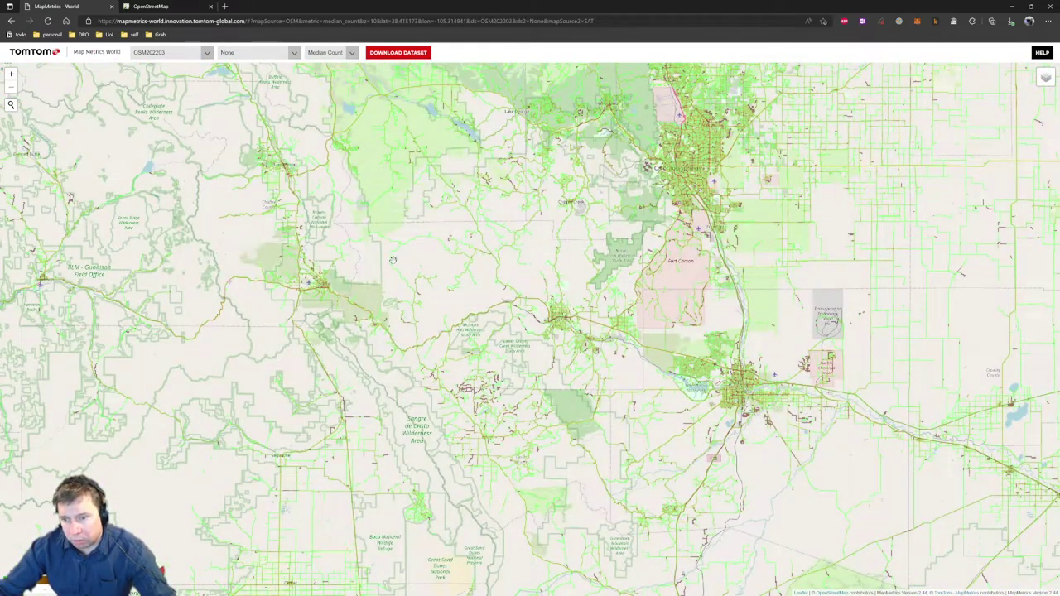
left_click_drag(435, 168, 422, 288)
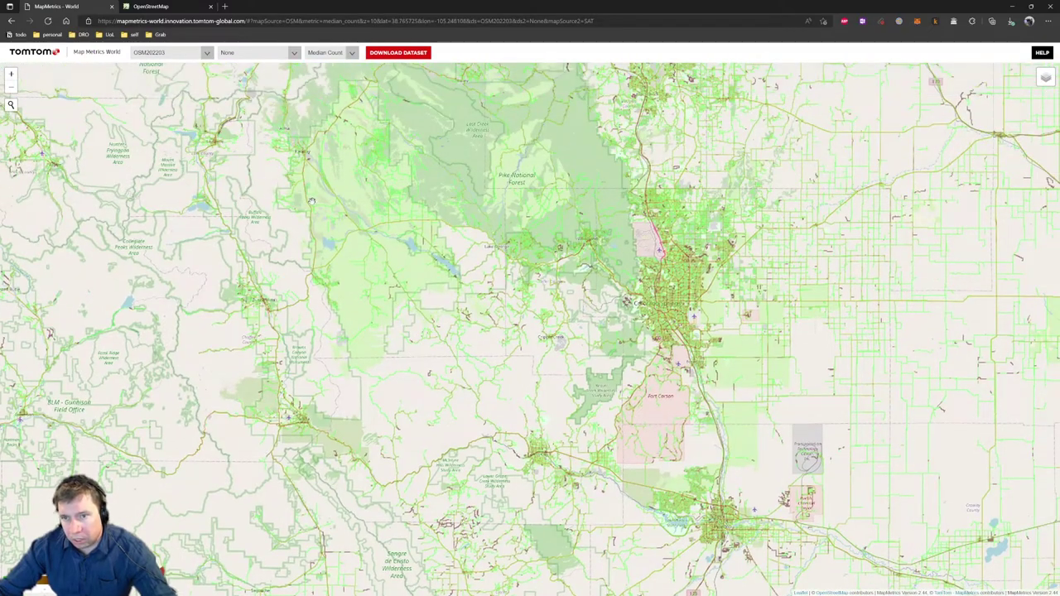
scroll(312, 200, "down", 1)
scroll(199, 281, "up", 2)
scroll(86, 364, "down", 1)
left_click_drag(86, 364, 869, 316)
left_click_drag(249, 331, 870, 331)
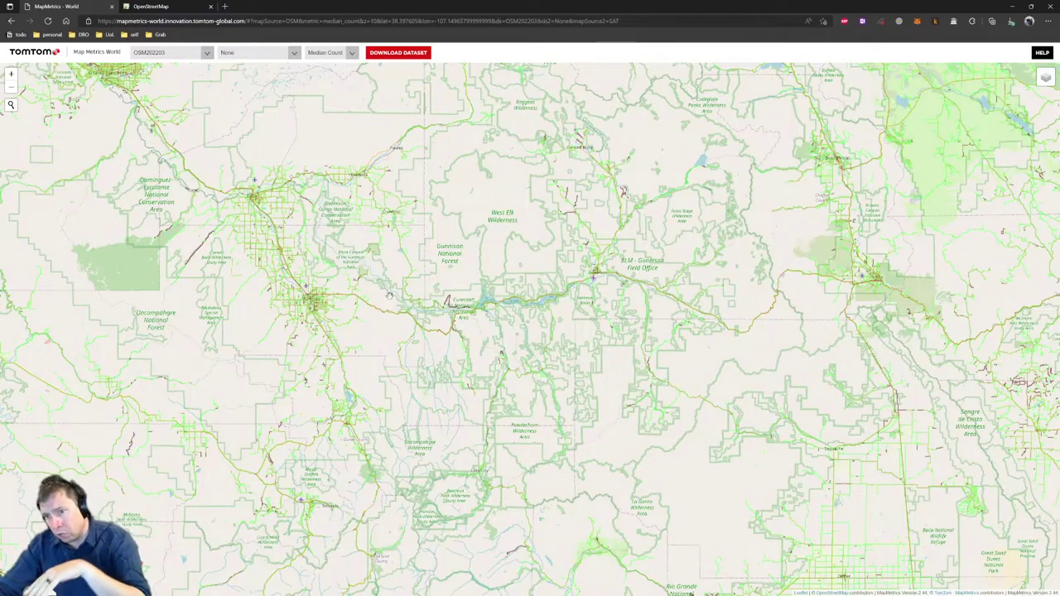
Examine the dark red Median Count tiles along CO 92 north of Morrow Point Reservoir
scroll(442, 303, "up", 2)
scroll(464, 308, "up", 2)
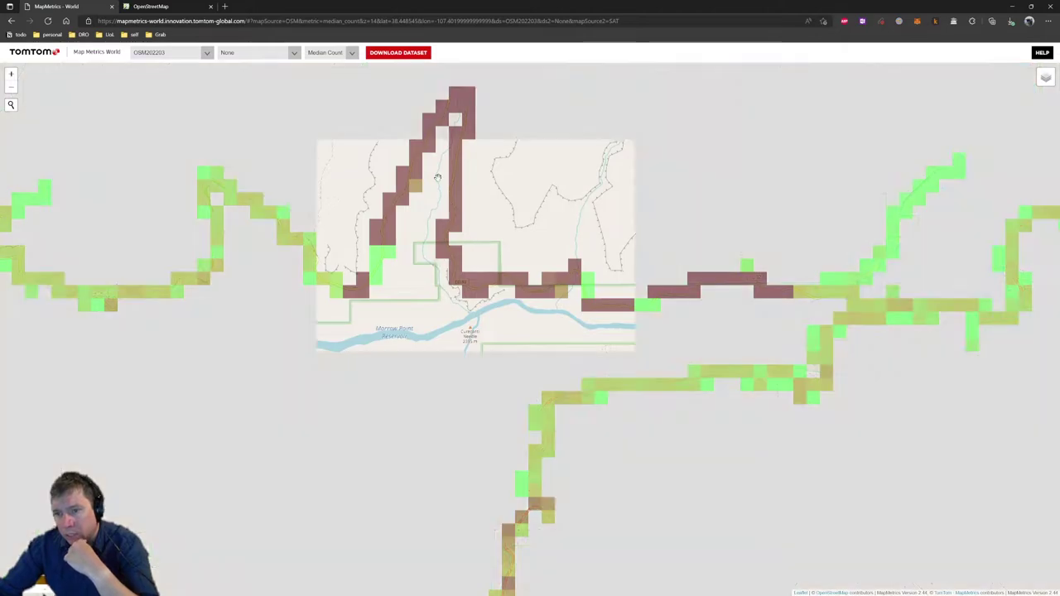
scroll(431, 219, "up", 2)
left_click_drag(431, 218, 386, 343)
scroll(385, 343, "down", 1)
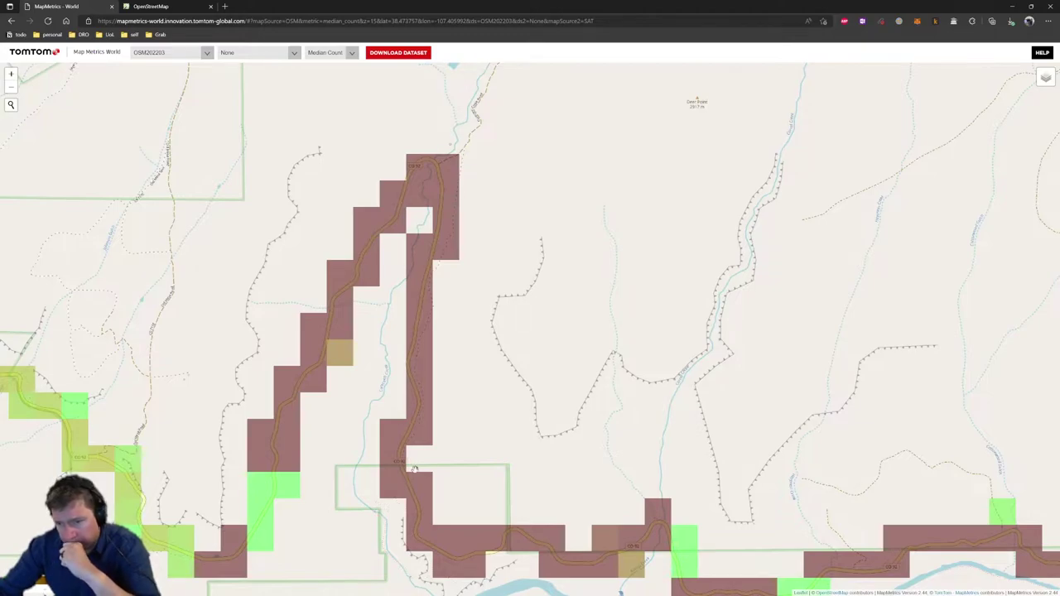
left_click_drag(413, 468, 410, 265)
left_click_drag(334, 294, 348, 300)
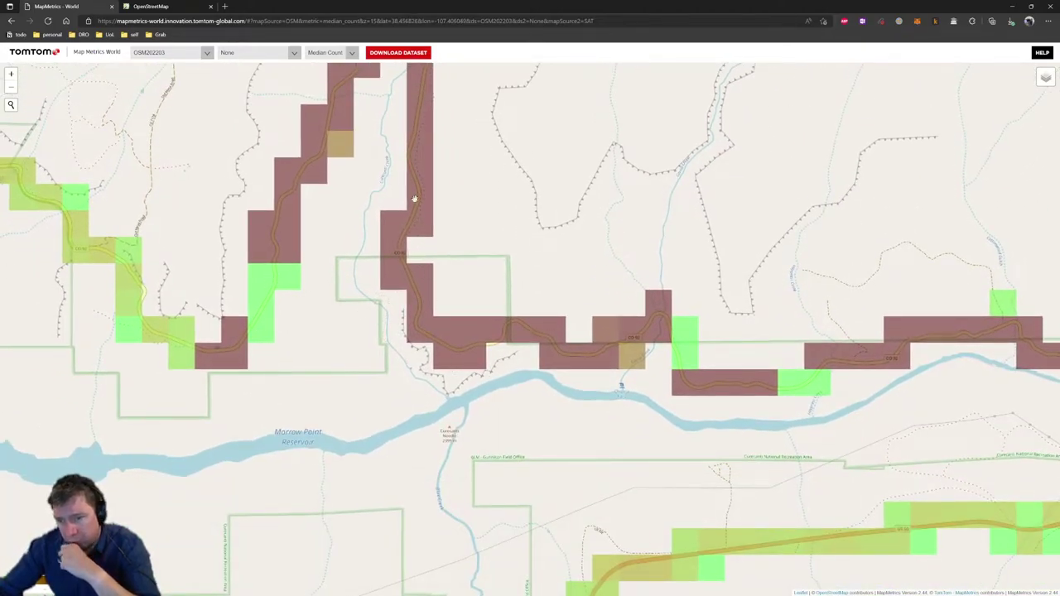
left_click_drag(452, 75, 503, 168)
left_click_drag(497, 100, 446, 204)
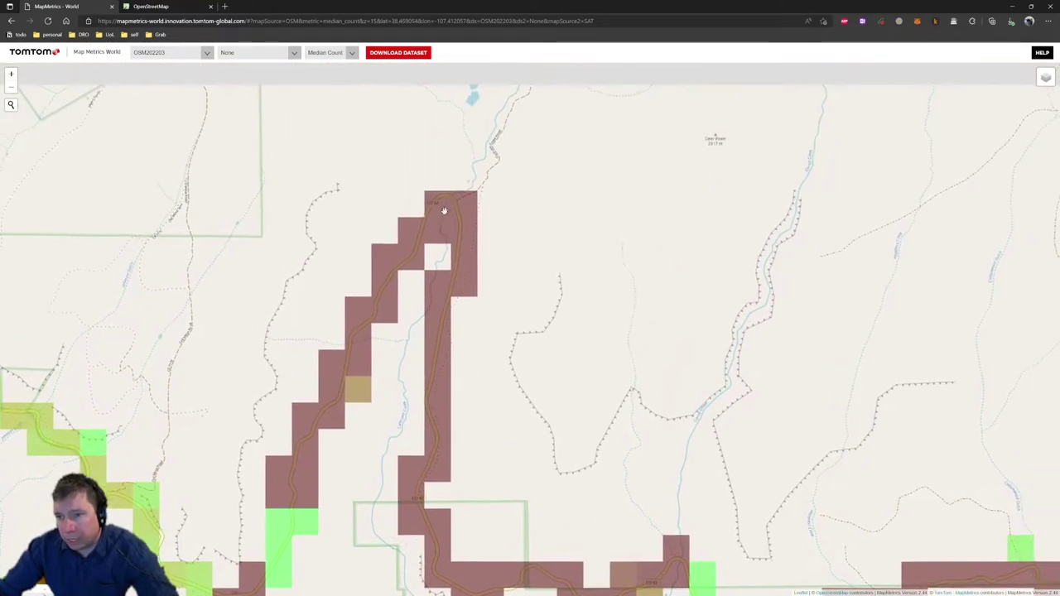
Open the dark red tile at the CO 92 hairpin bend in the iD editor and close the earlier La Plata County editing tab
scroll(439, 214, "up", 2)
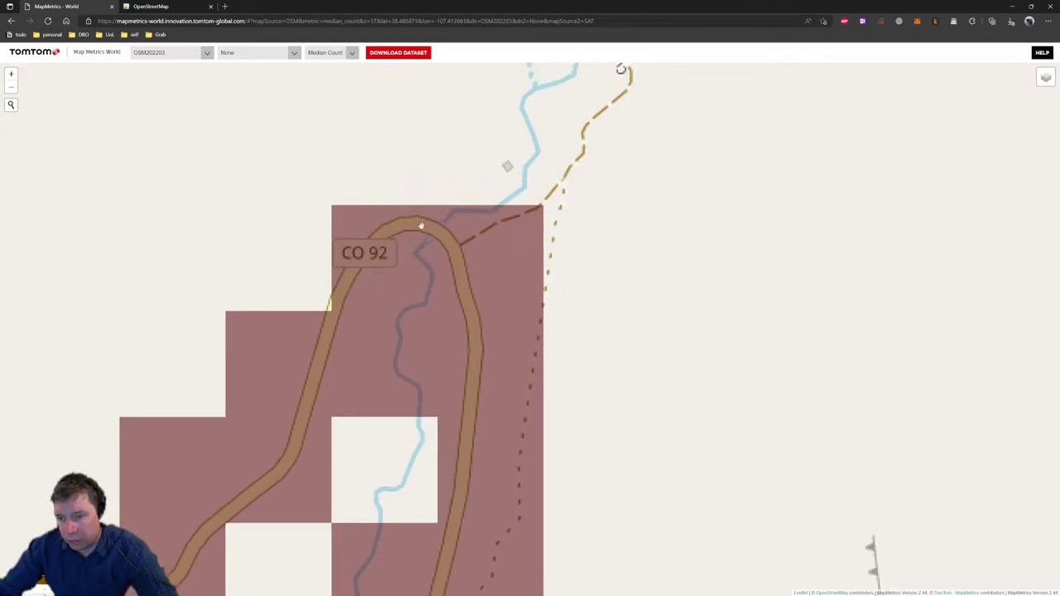
left_click(395, 231)
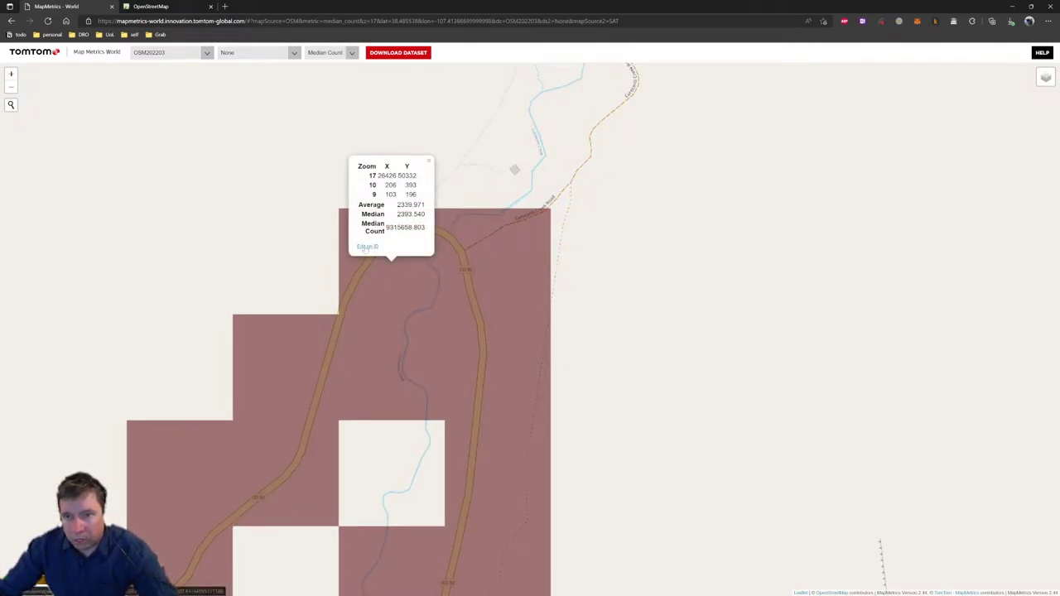
left_click(365, 248)
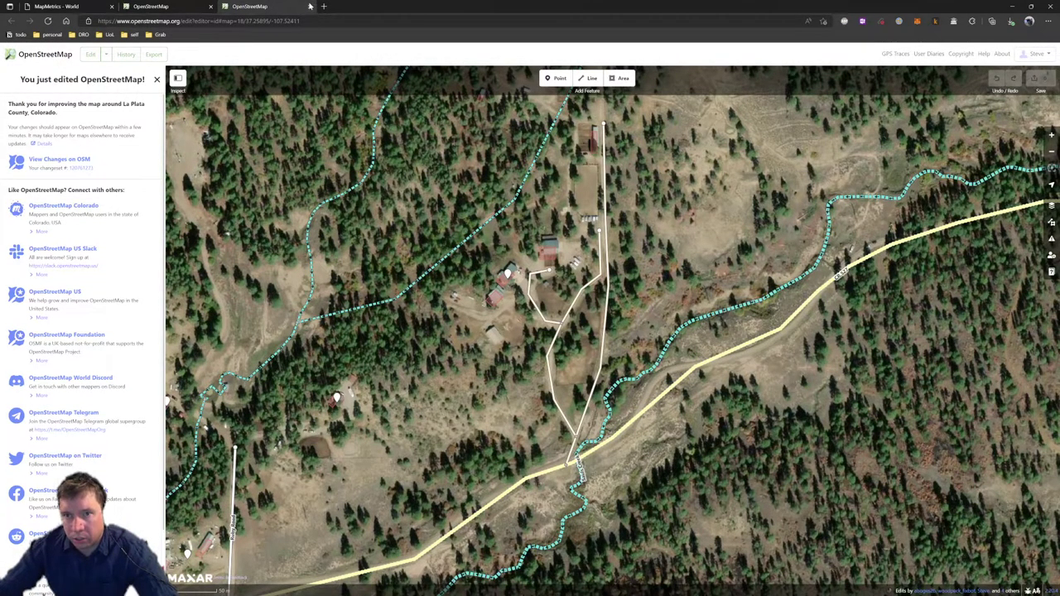
left_click(310, 7)
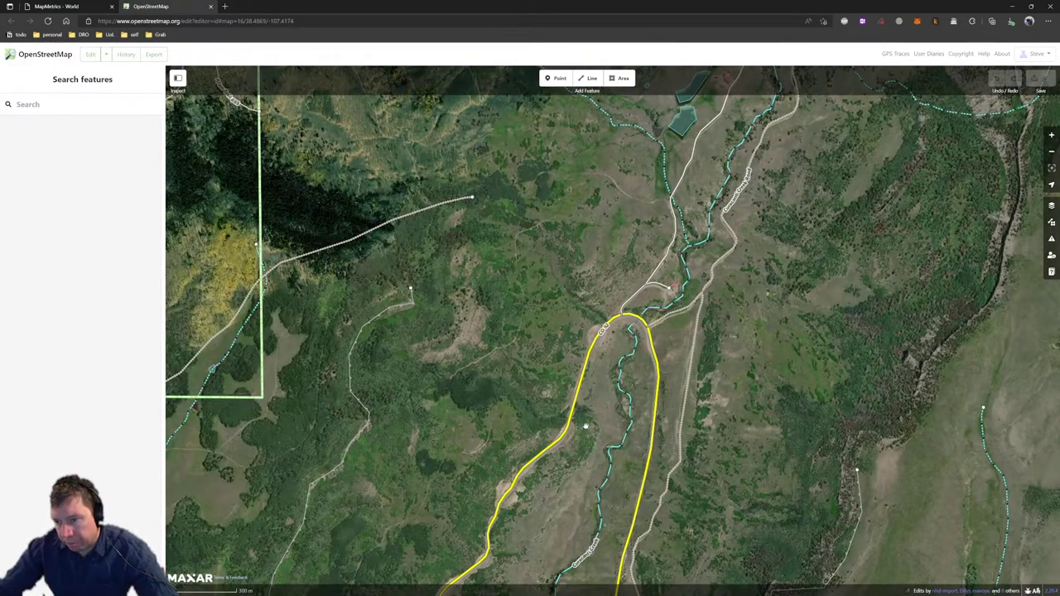
scroll(663, 350, "up", 5)
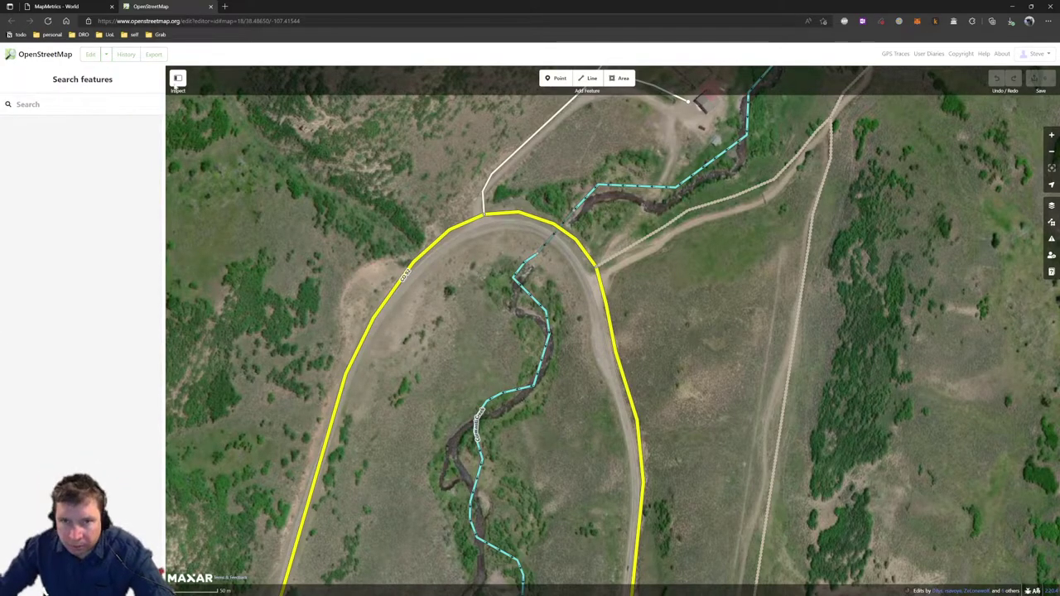
Return to MapMetrics and review the Median and Median Count scores of the CO 92 hairpin tile
left_click(66, 6)
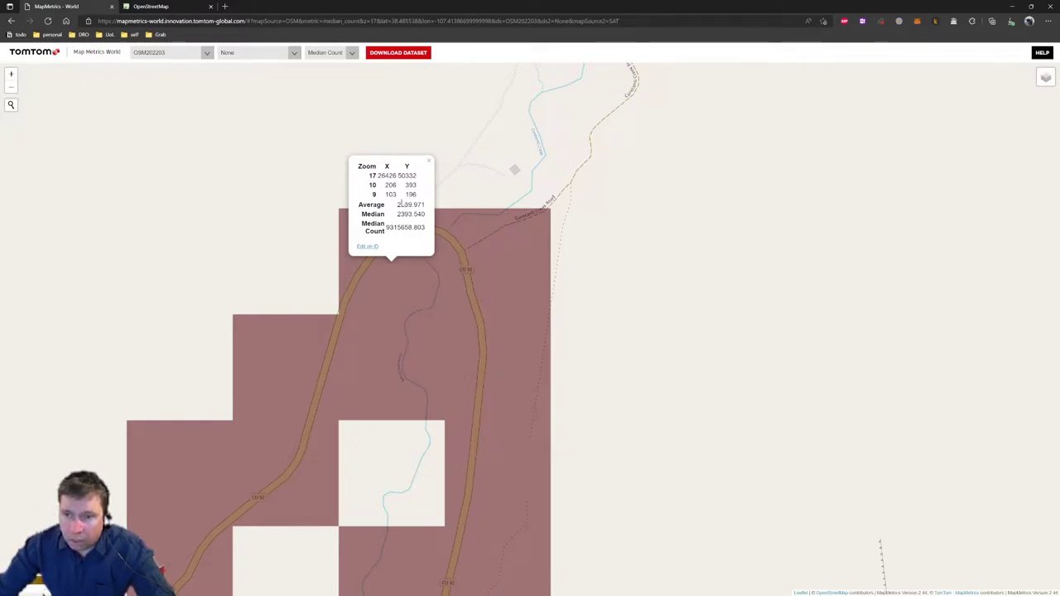
left_click_drag(395, 207, 424, 214)
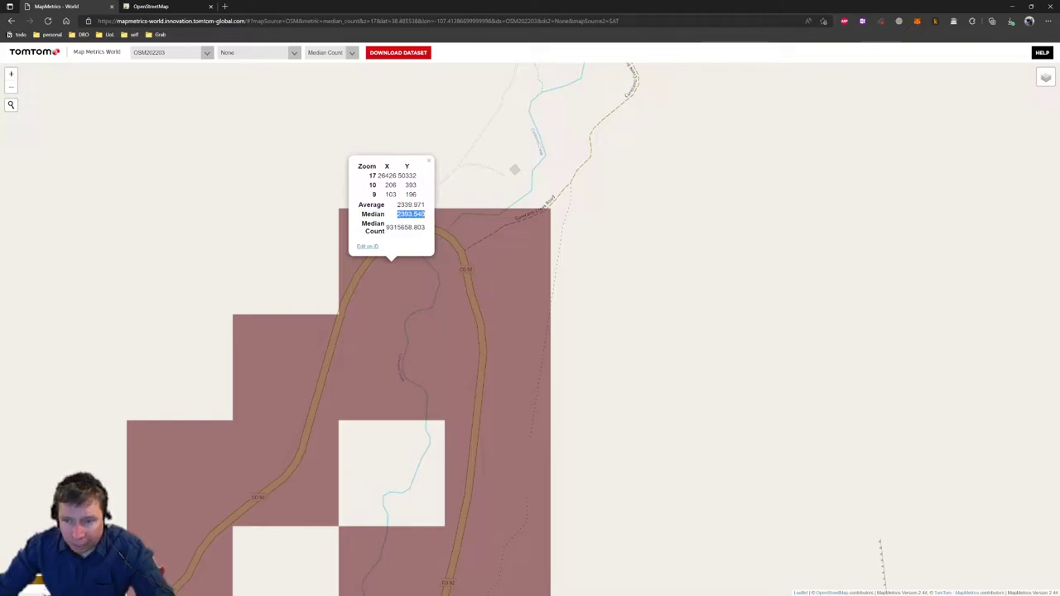
left_click(438, 204)
left_click_drag(393, 227, 425, 227)
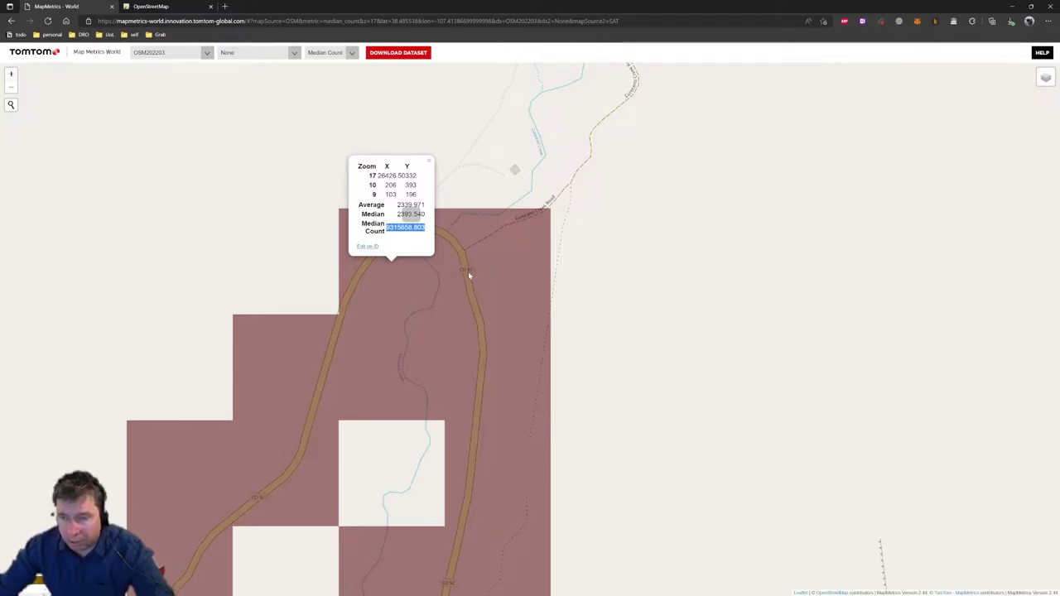
left_click(388, 206)
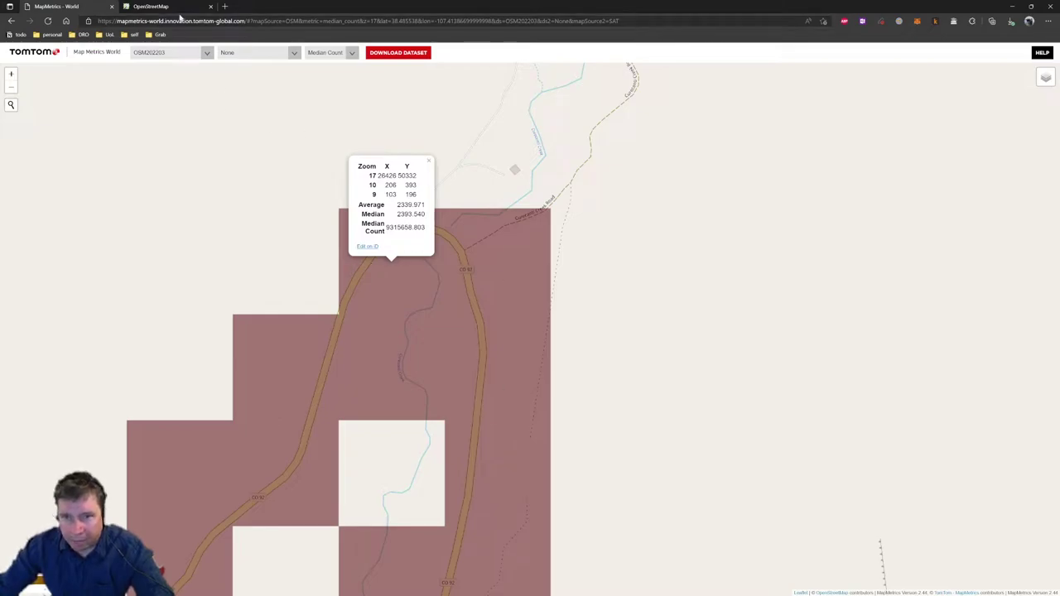
Compare the MapMetrics tile with the mapped roads and Maxar imagery around the CO 92 hairpin in the iD editor
left_click(150, 6)
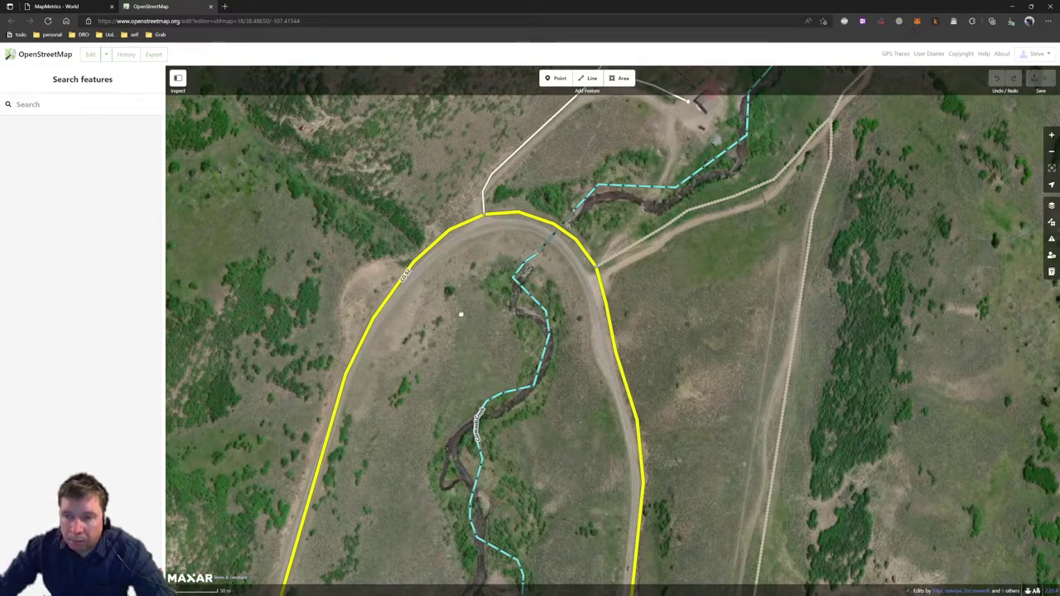
left_click(87, 7)
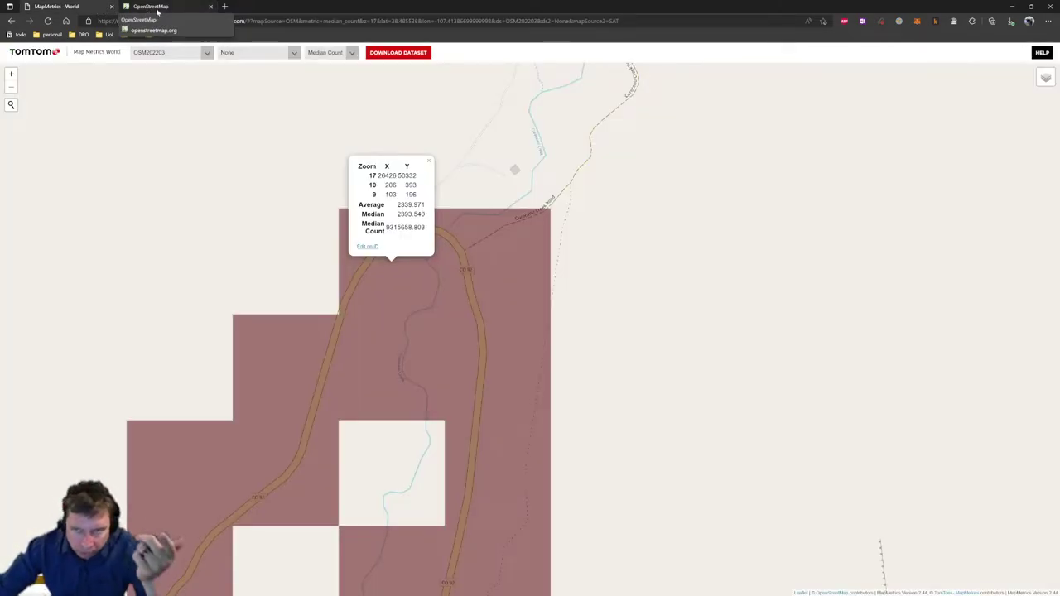
left_click(158, 10)
left_click(104, 8)
left_click(166, 7)
left_click_drag(396, 317, 329, 204)
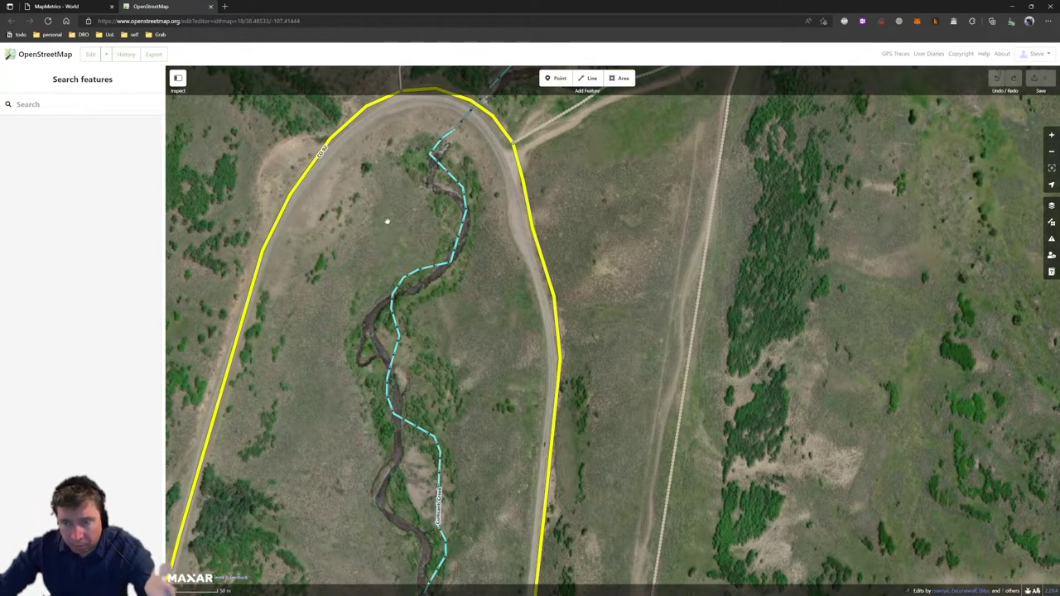
left_click_drag(389, 216, 373, 307)
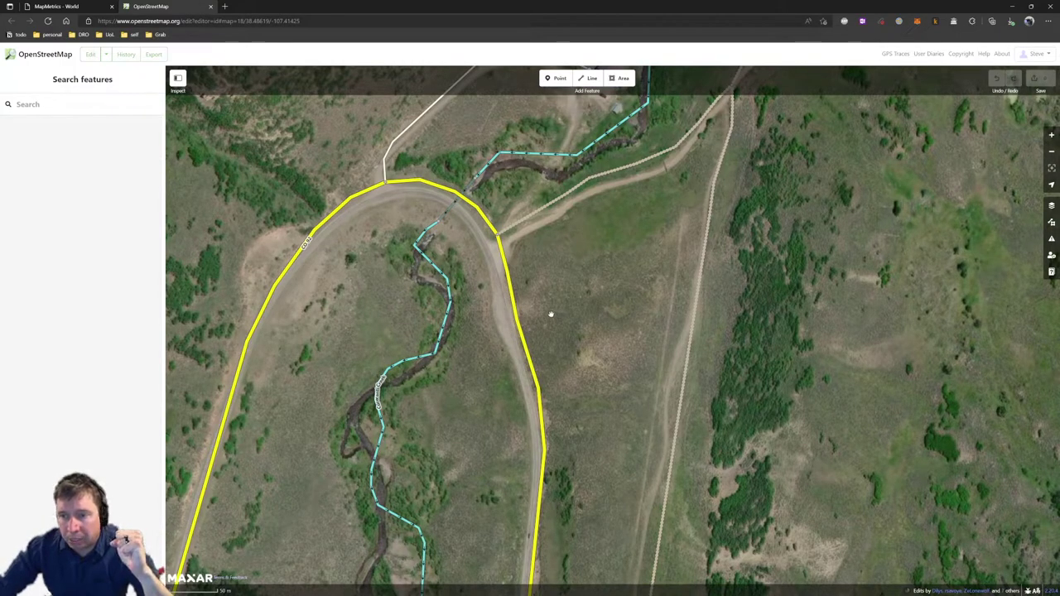
left_click(511, 277)
left_click(576, 278)
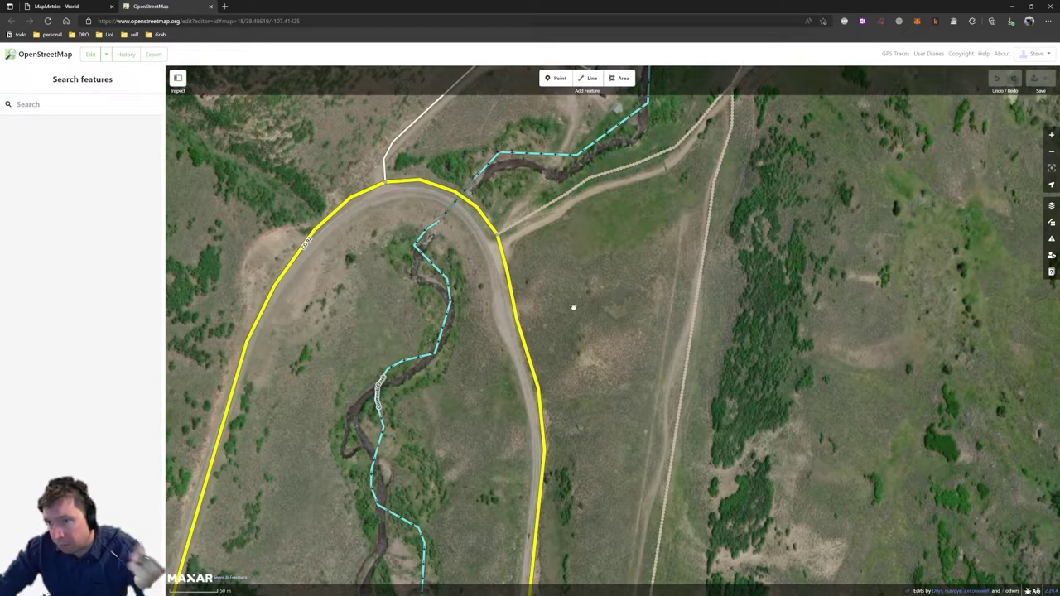
Inspect the roads north of the hairpin and both legs of CO 92 to the south for misalignment with the imagery
left_click_drag(581, 279, 532, 431)
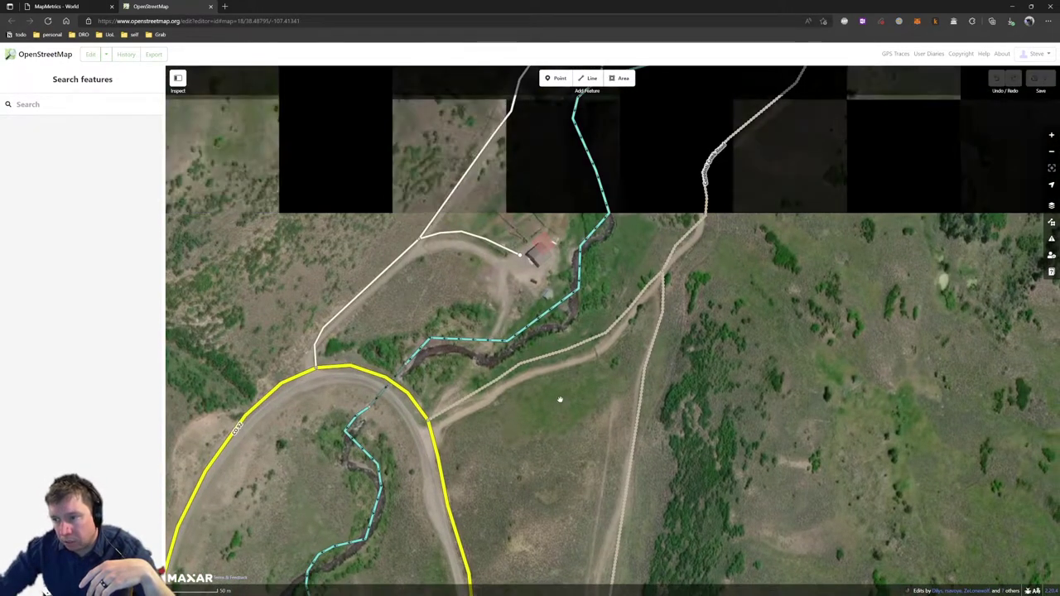
left_click_drag(525, 590, 598, 350)
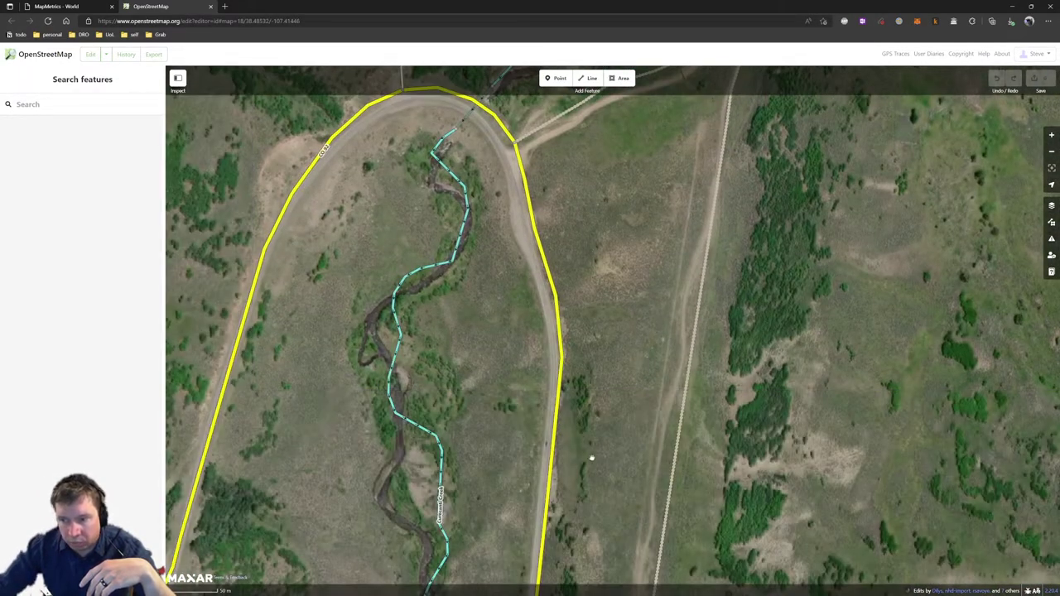
left_click_drag(591, 390, 548, 209)
left_click_drag(547, 339, 521, 189)
left_click_drag(492, 359, 528, 170)
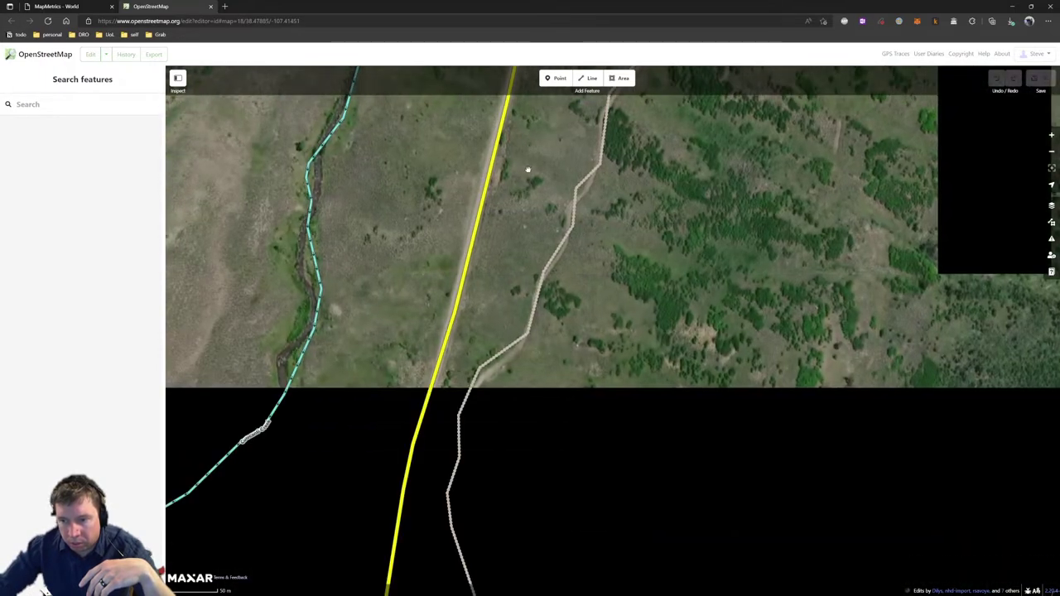
scroll(509, 205, "down", 3)
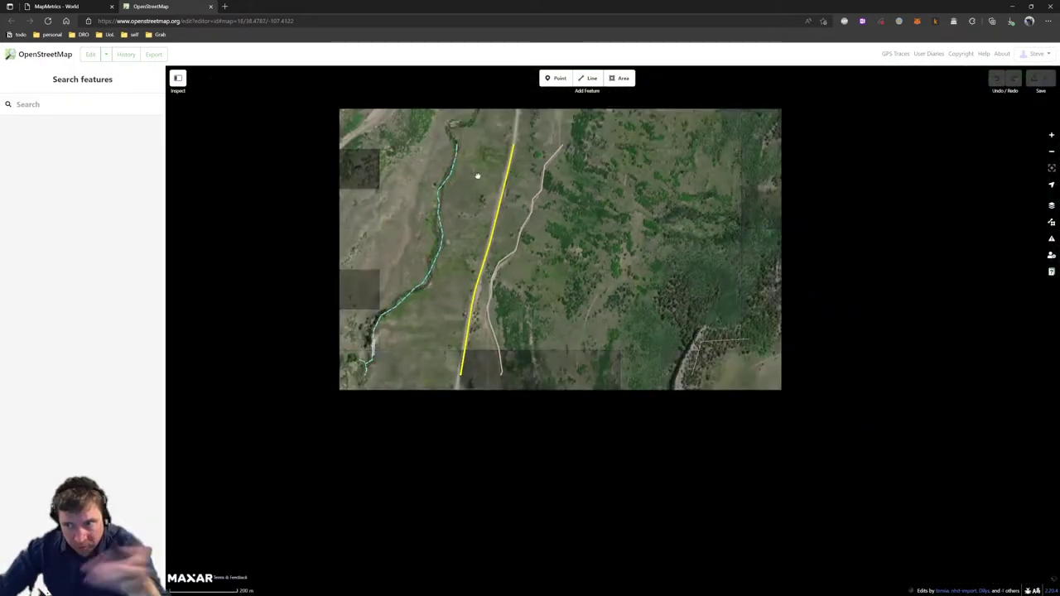
scroll(478, 173, "down", 3)
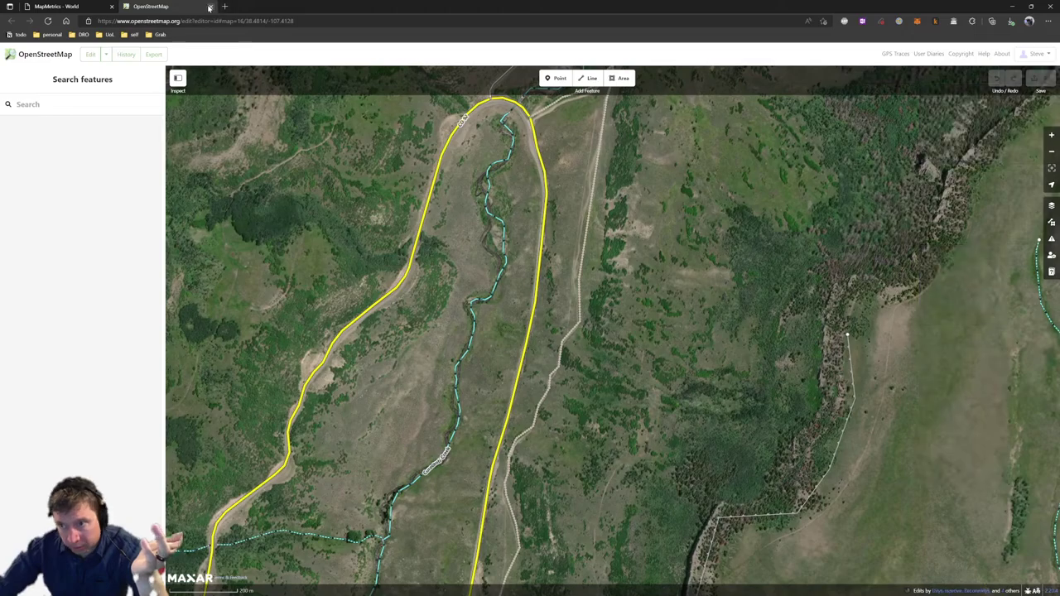
scroll(357, 343, "up", 3)
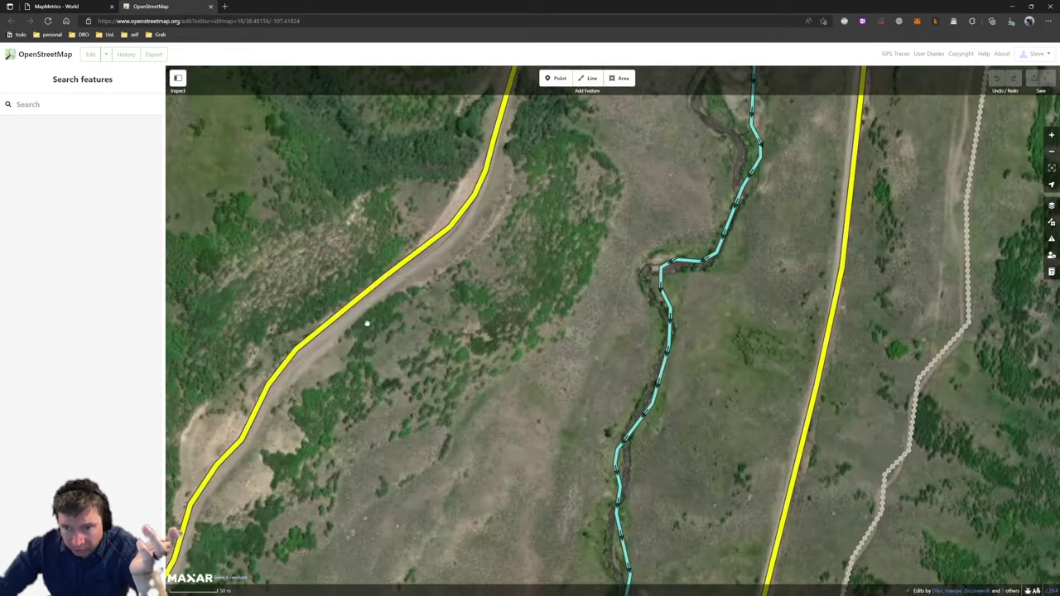
left_click(431, 246)
key("Escape")
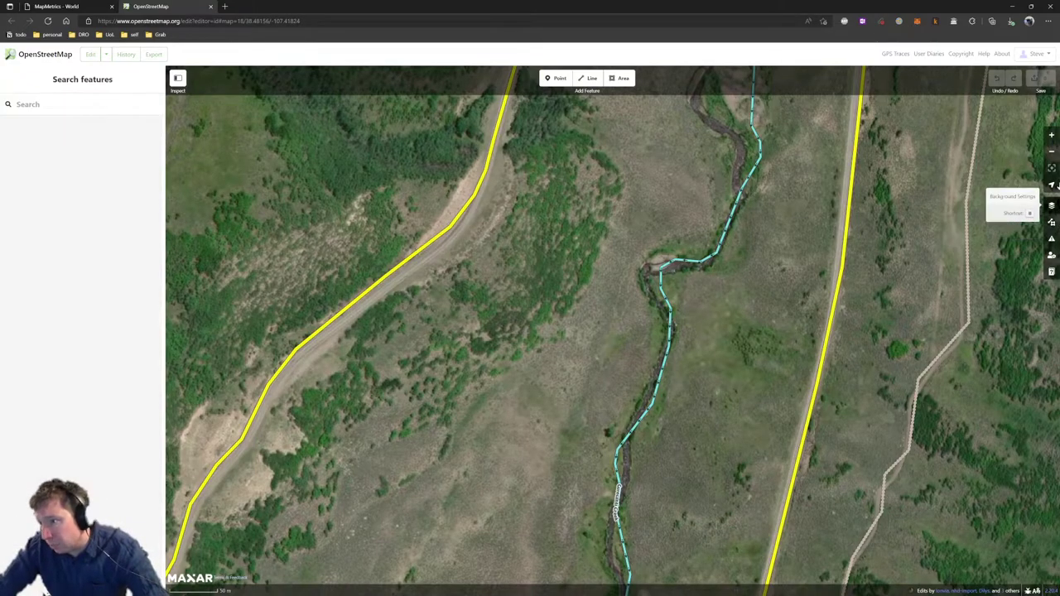
Enable the OpenStreetMap GPS traces overlay and check the CO 92 hairpin for recorded traces
left_click(1051, 206)
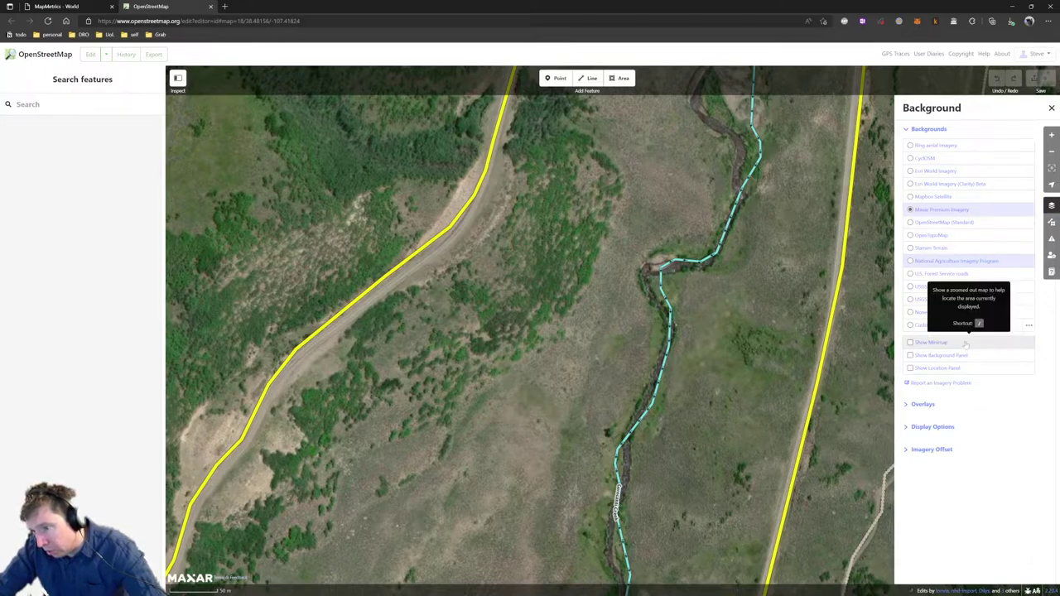
left_click(921, 405)
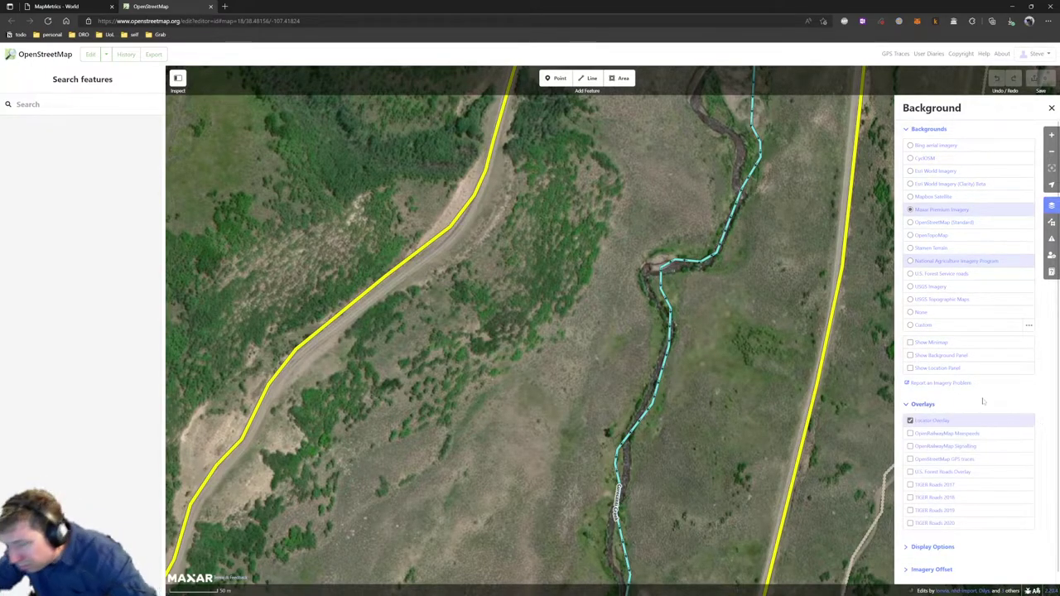
left_click(936, 460)
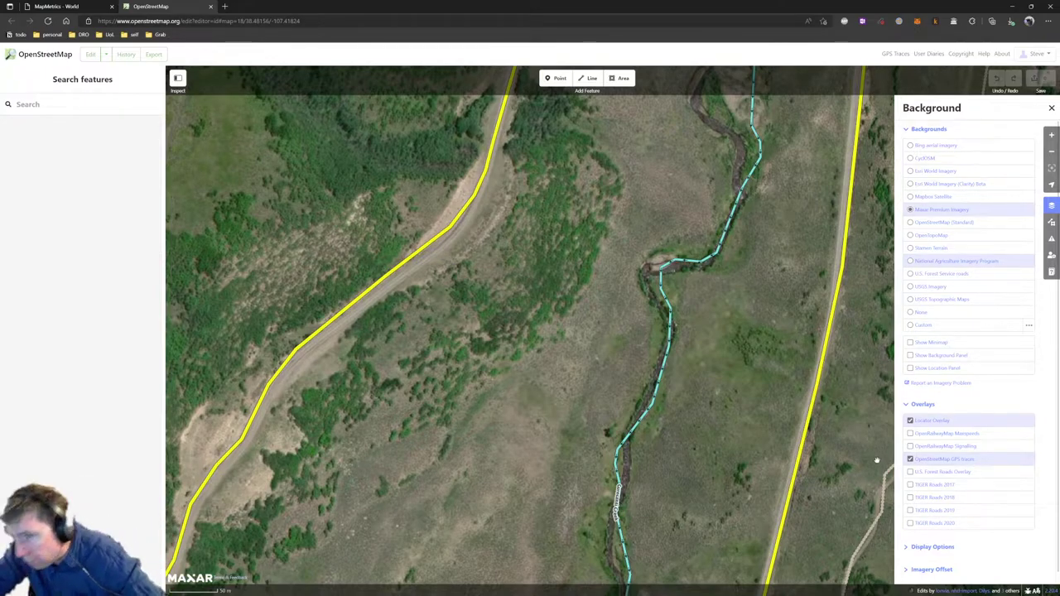
left_click_drag(793, 113, 598, 404)
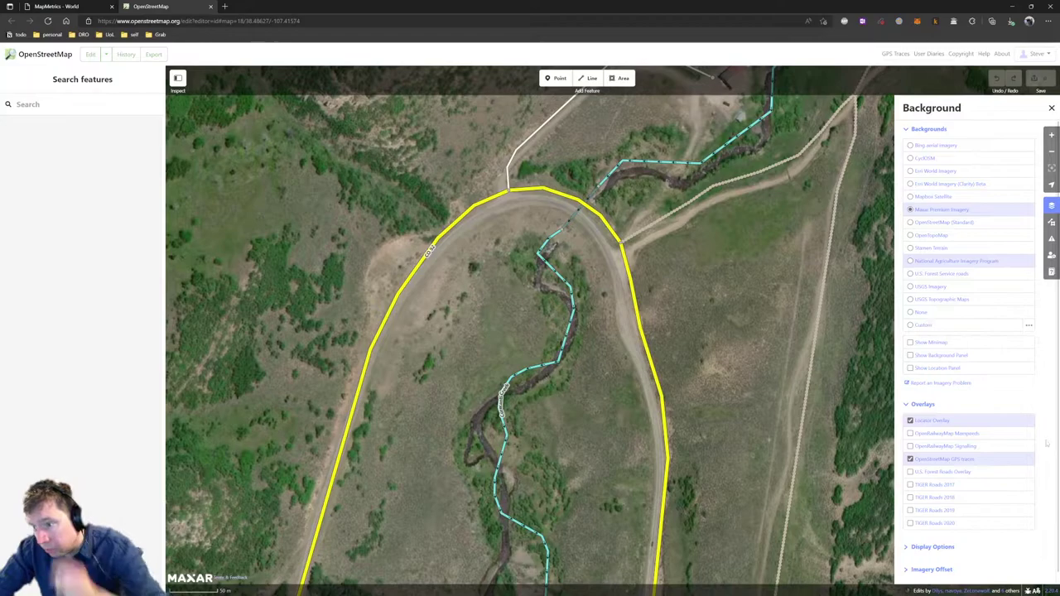
Compare the hairpin against the U.S. Forest Service roads and USGS Imagery backgrounds, and set the background to Bing aerial imagery
left_click(944, 274)
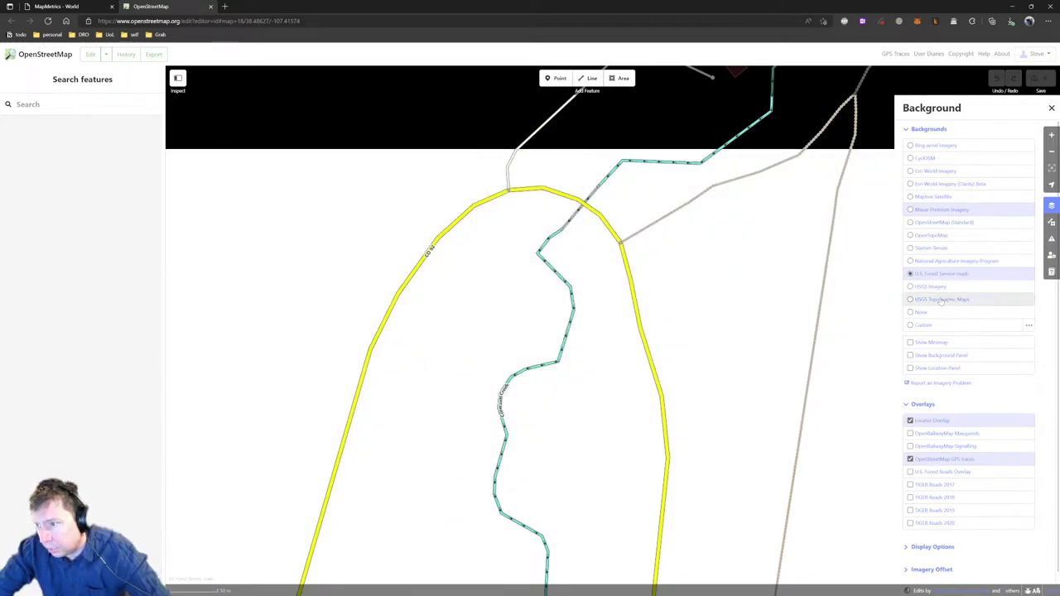
left_click(932, 288)
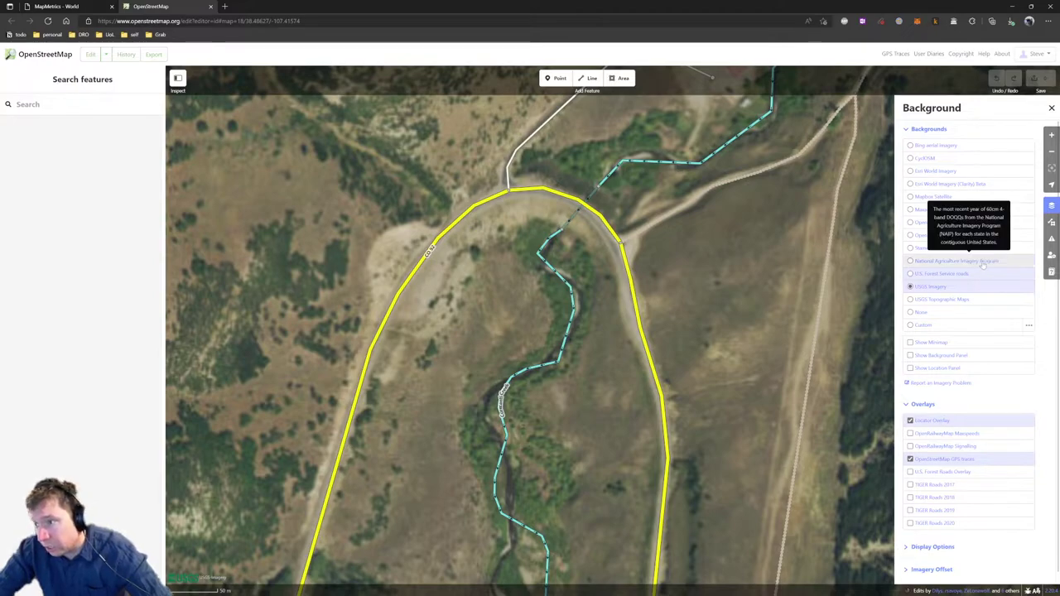
left_click(934, 146)
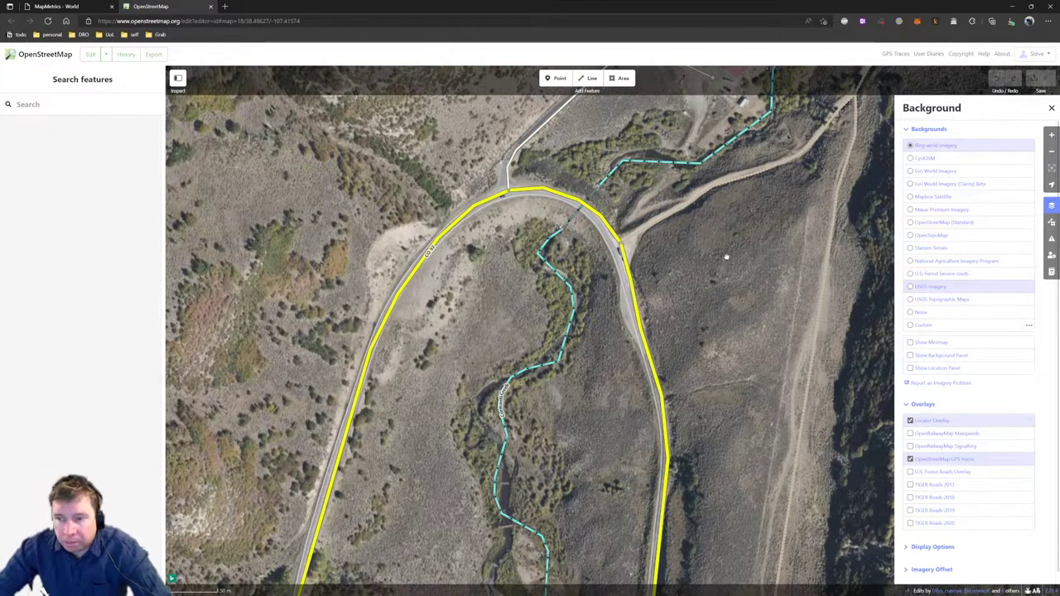
Check the attributes of the CO 92 road, close the editor tab and return to the surrounding MapMetrics tiles
left_click(488, 201)
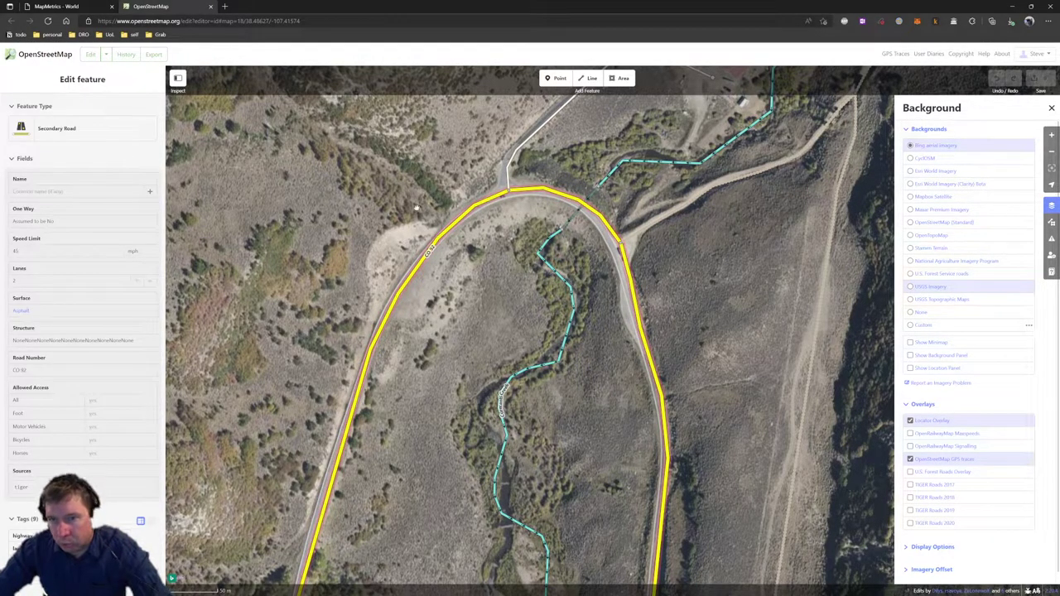
key("Escape")
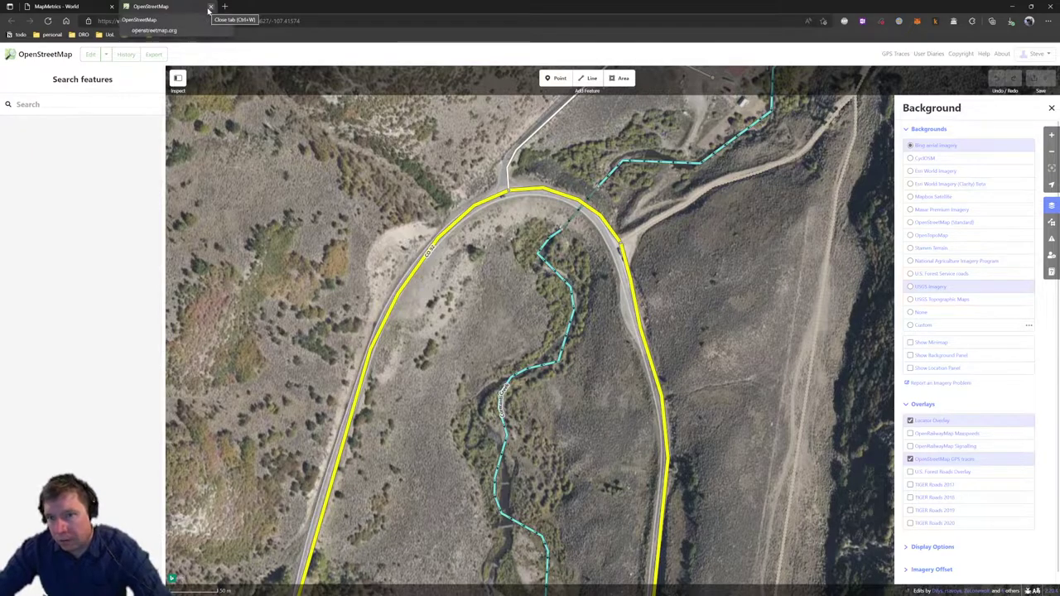
left_click(209, 7)
scroll(194, 262, "down", 2)
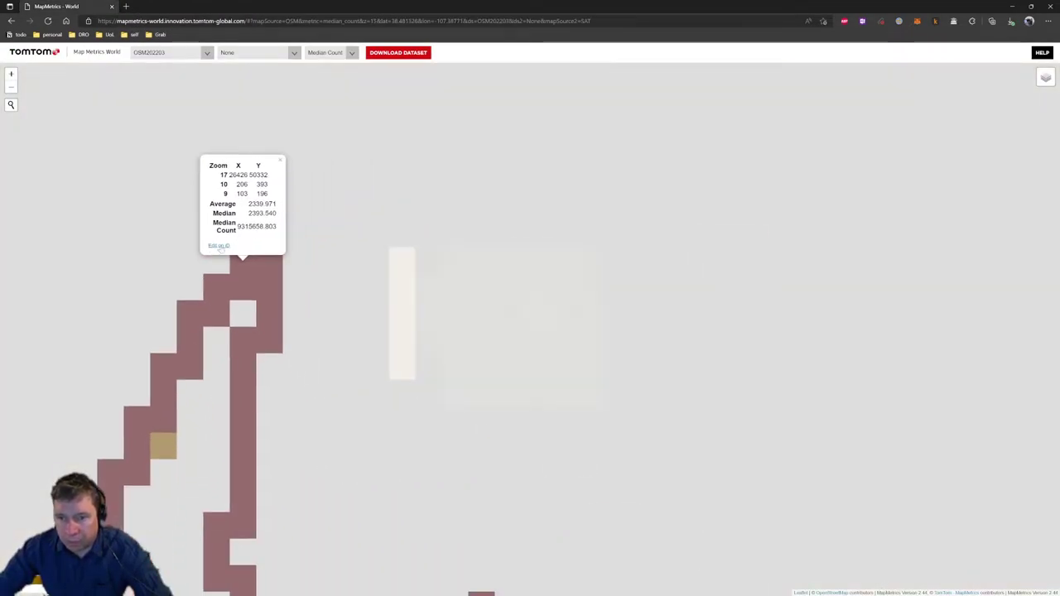
Find the dark red tiles along Blue Mesa Drive south of CO 92 and open the tile at the Monarch Road junction in iD
scroll(323, 284, "down", 1)
scroll(323, 284, "down", 1)
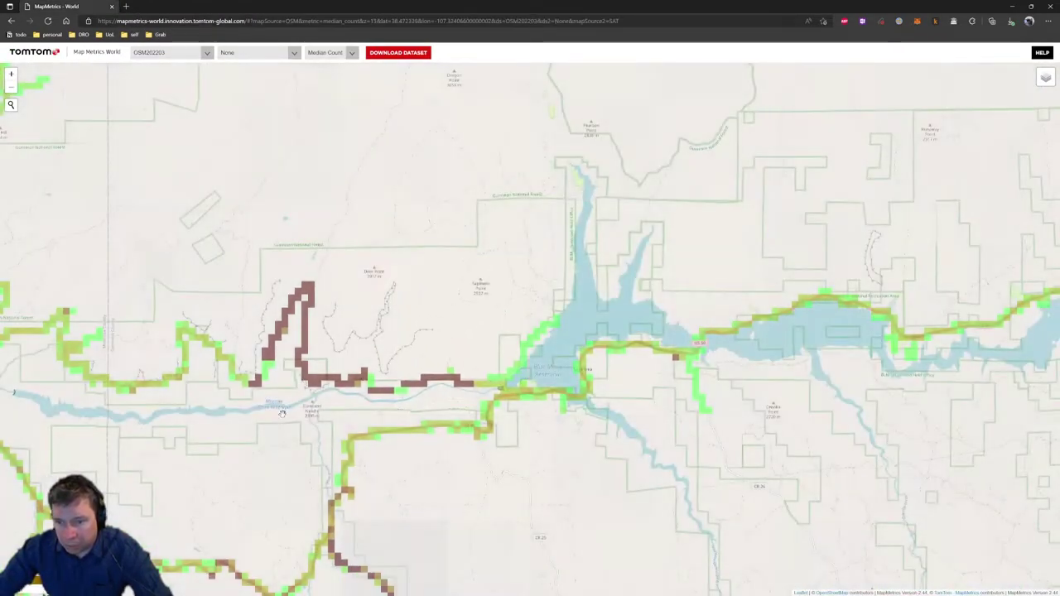
left_click_drag(307, 389, 372, 182)
scroll(365, 182, "down", 3)
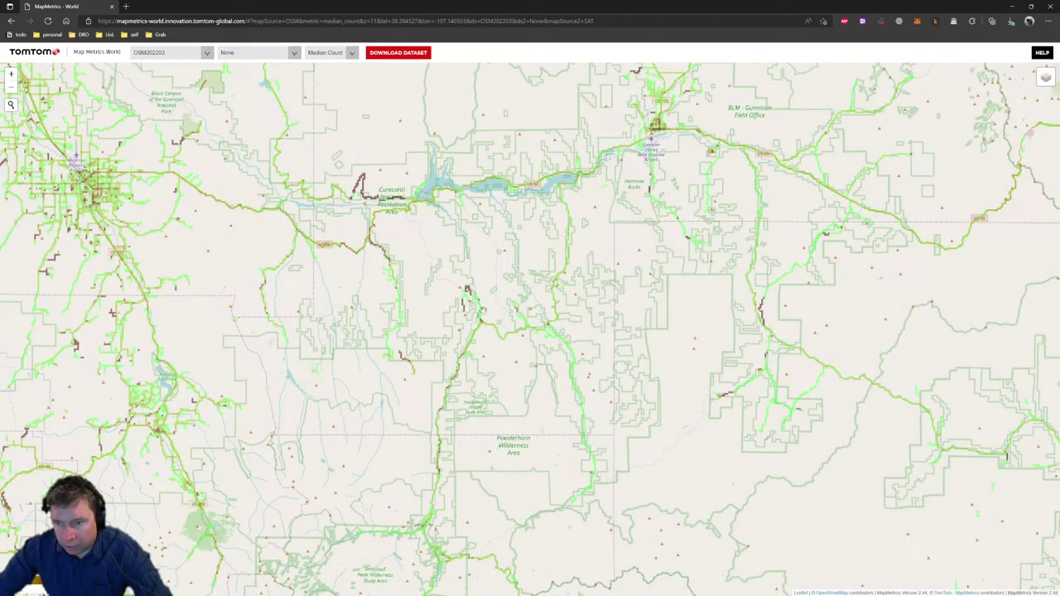
scroll(471, 316, "up", 4)
scroll(465, 321, "up", 2)
left_click_drag(424, 211, 407, 503)
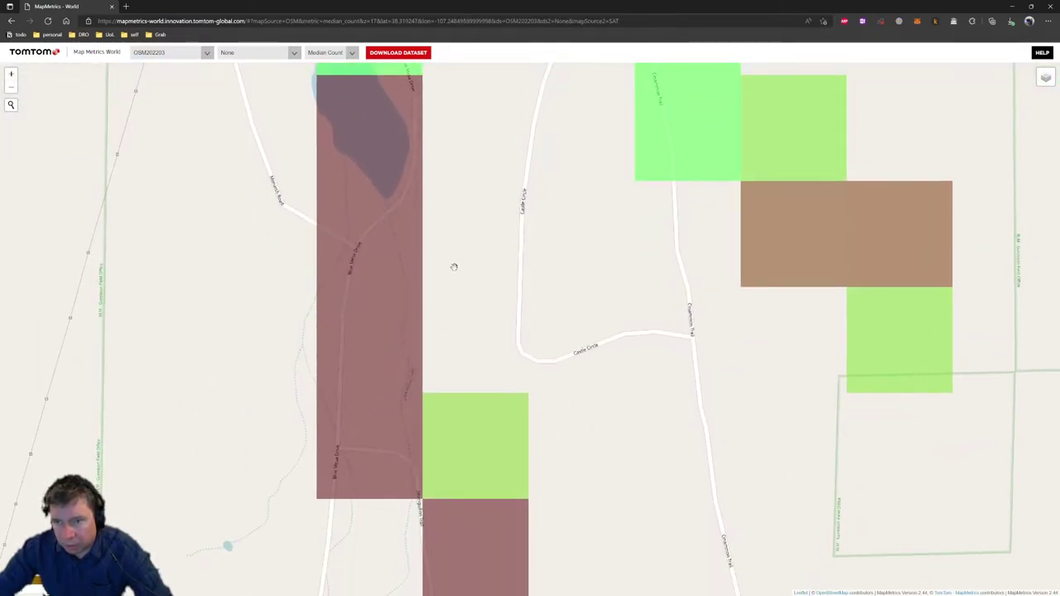
left_click(374, 232)
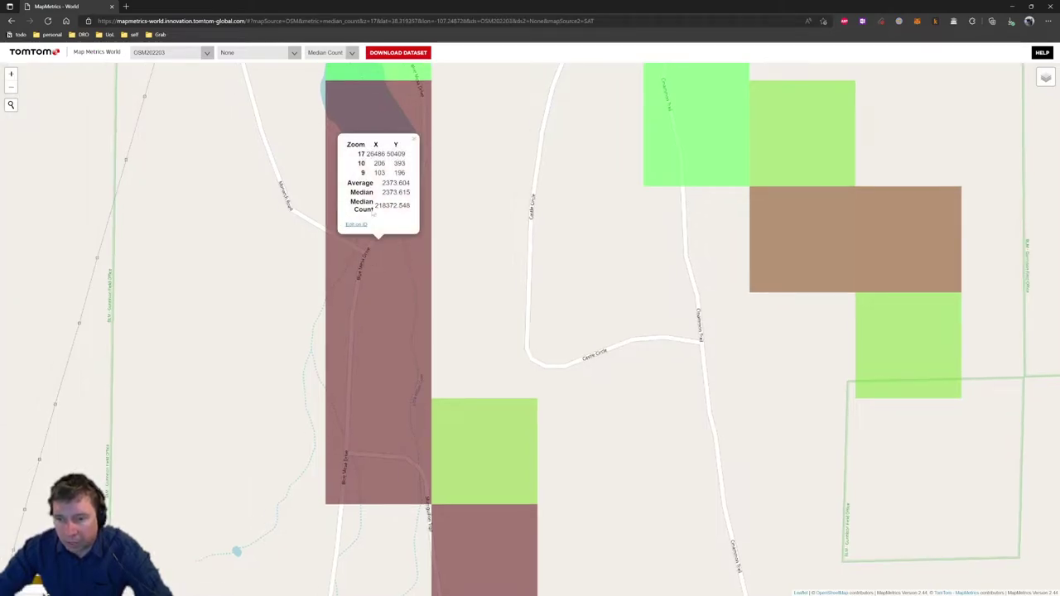
left_click(356, 225)
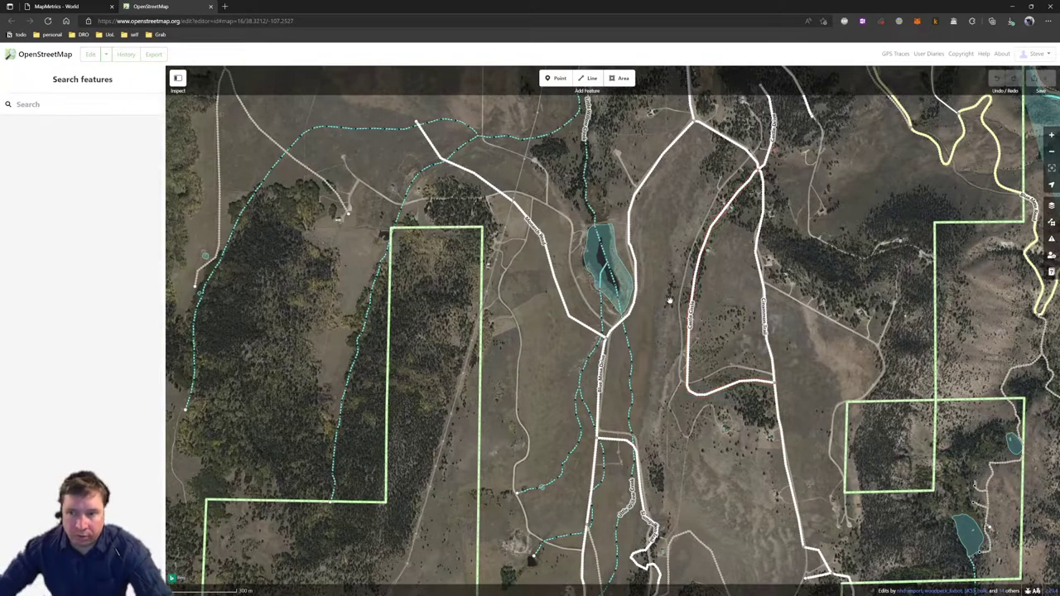
Check the attributes of Monarch Road in iD and compare the road with the surrounding MapMetrics tiles
scroll(530, 245, "up", 1)
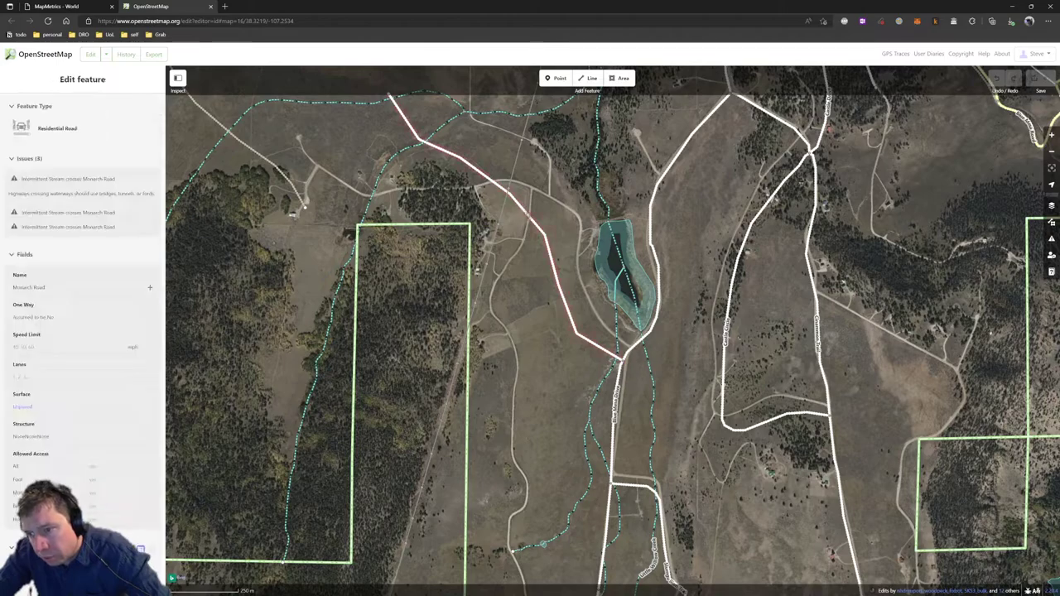
left_click(495, 182)
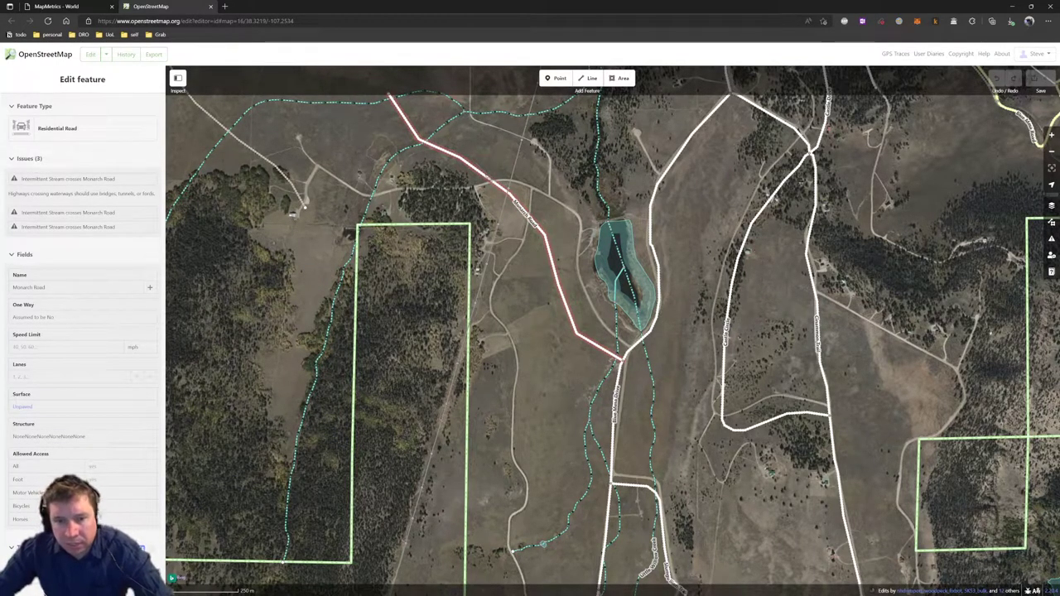
key("Escape")
key("ctrl+shift+Tab")
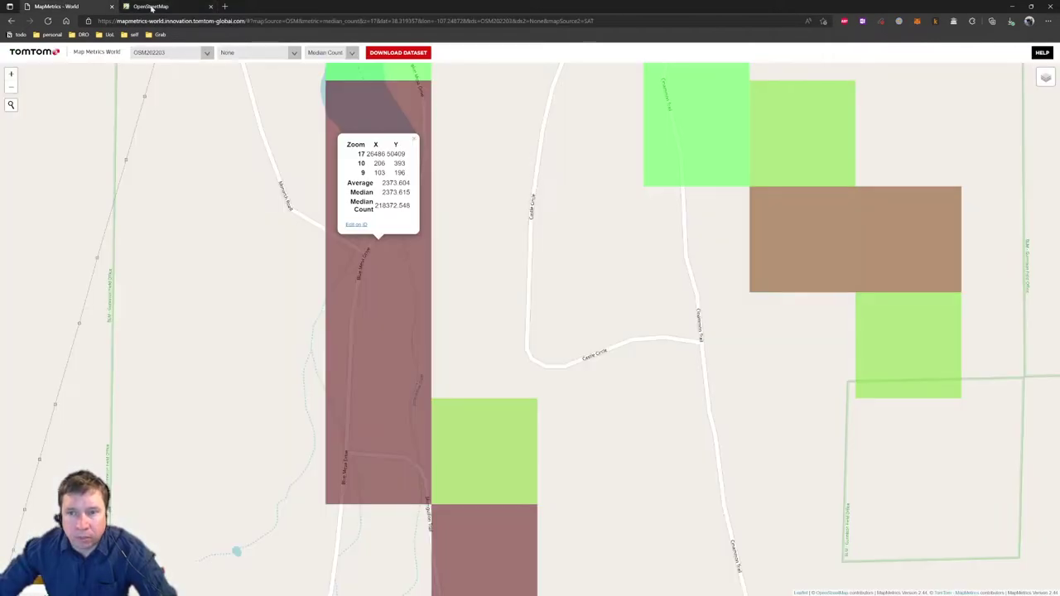
left_click_drag(242, 196, 398, 362)
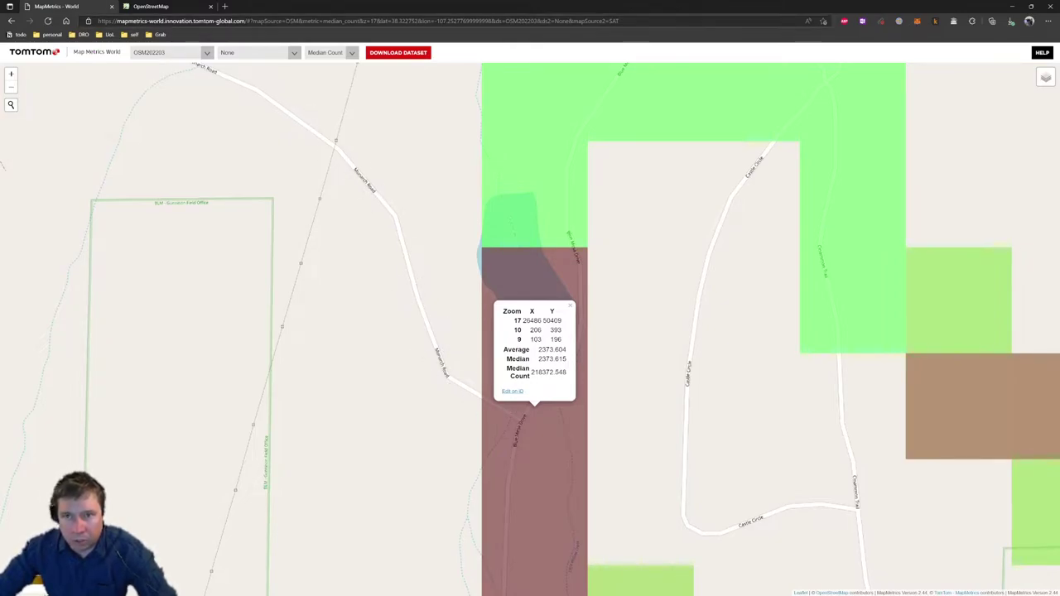
left_click(511, 391)
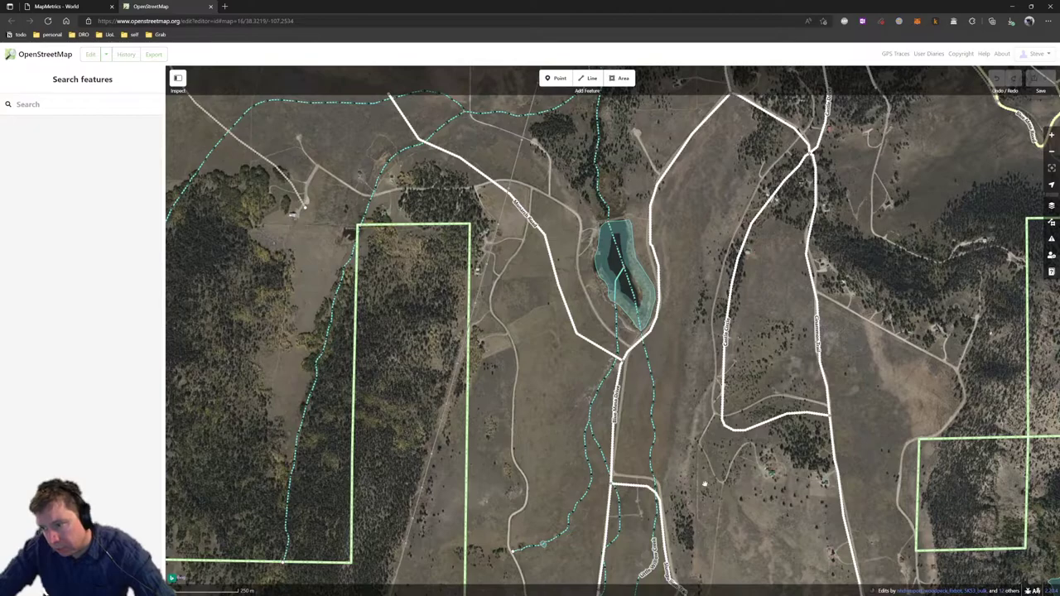
Check the attributes of Castle Circle in iD and inspect the roads to its north against the imagery
left_click_drag(770, 359, 512, 305)
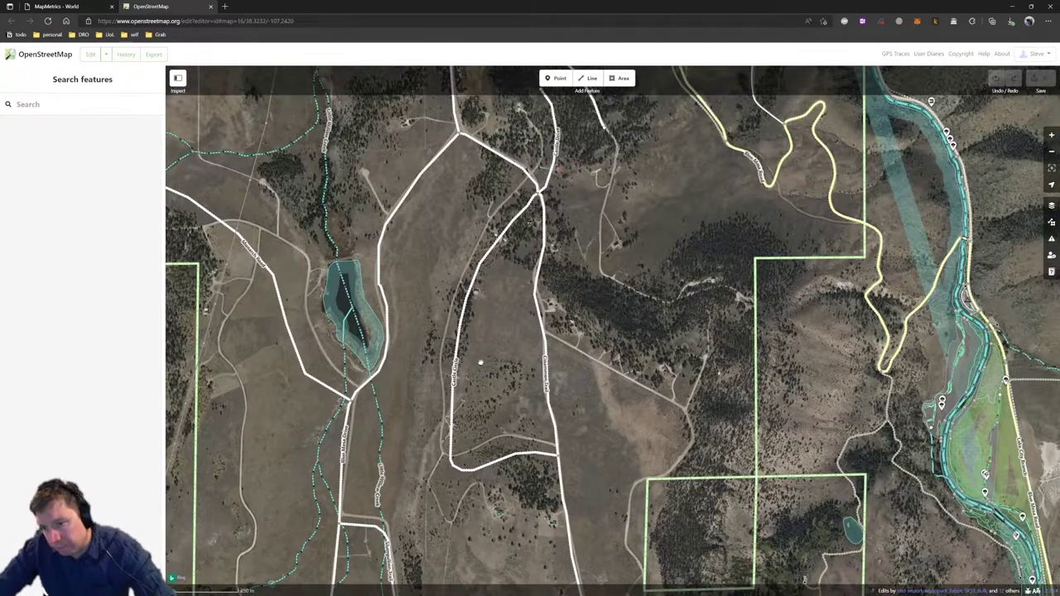
left_click(467, 465)
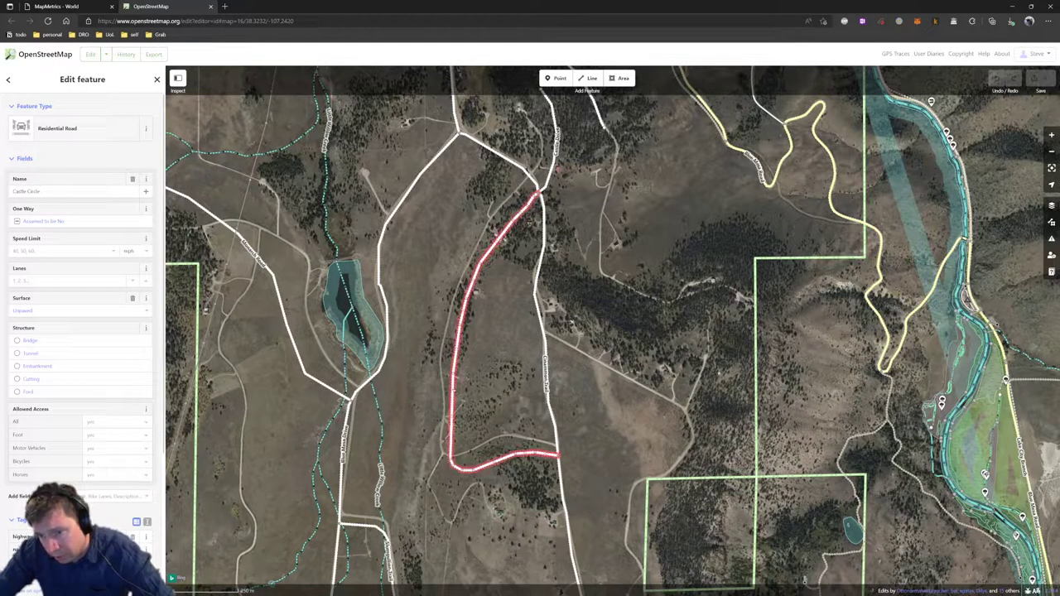
scroll(612, 332, "down", 1)
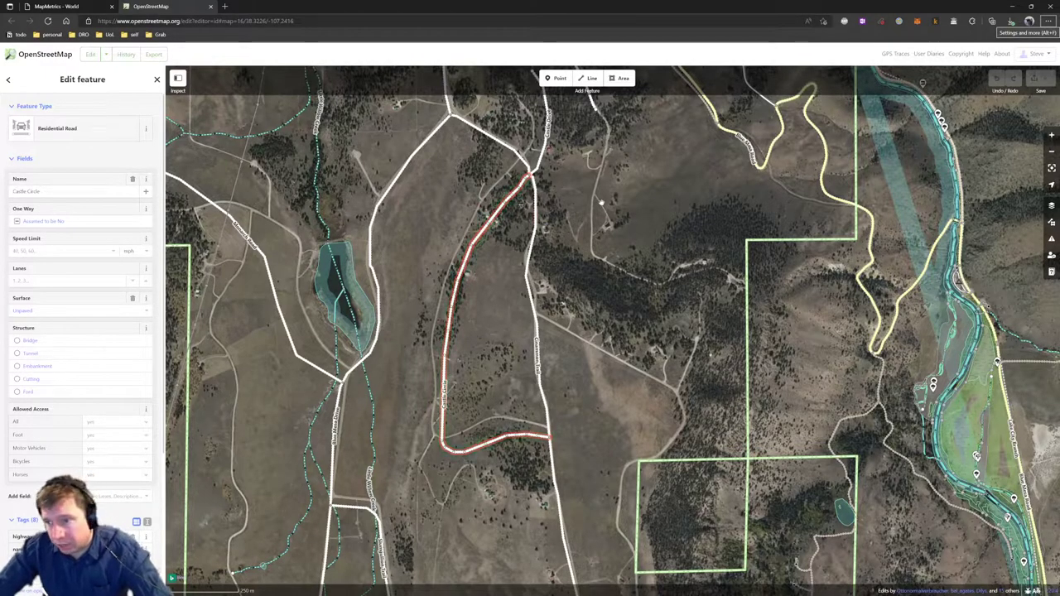
left_click_drag(677, 235, 592, 466)
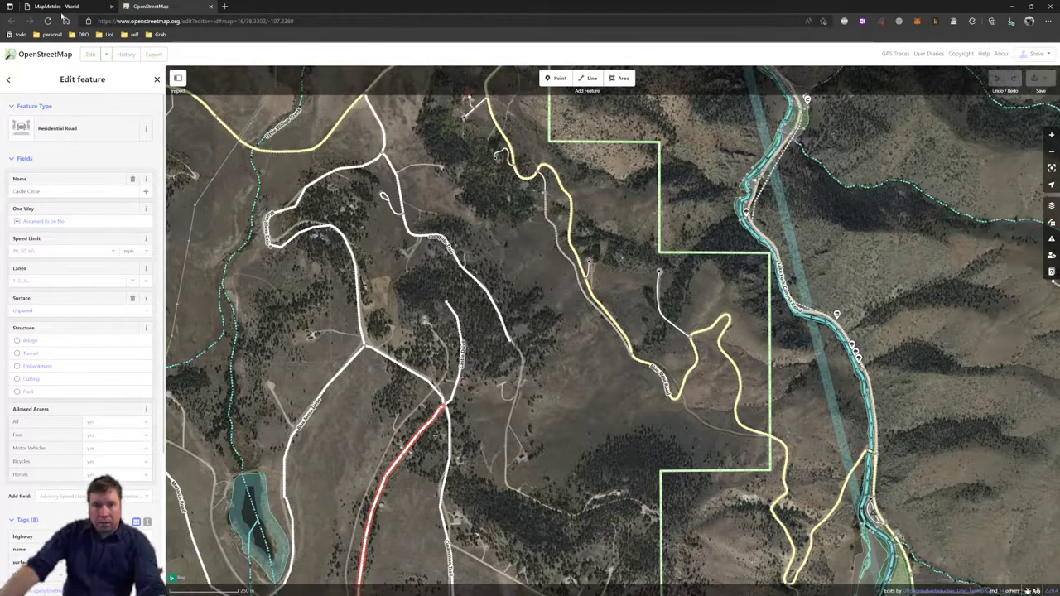
Return to MapMetrics, close the tile details, zoom out to Colorado and close the OpenStreetMap editor tab
left_click(75, 7)
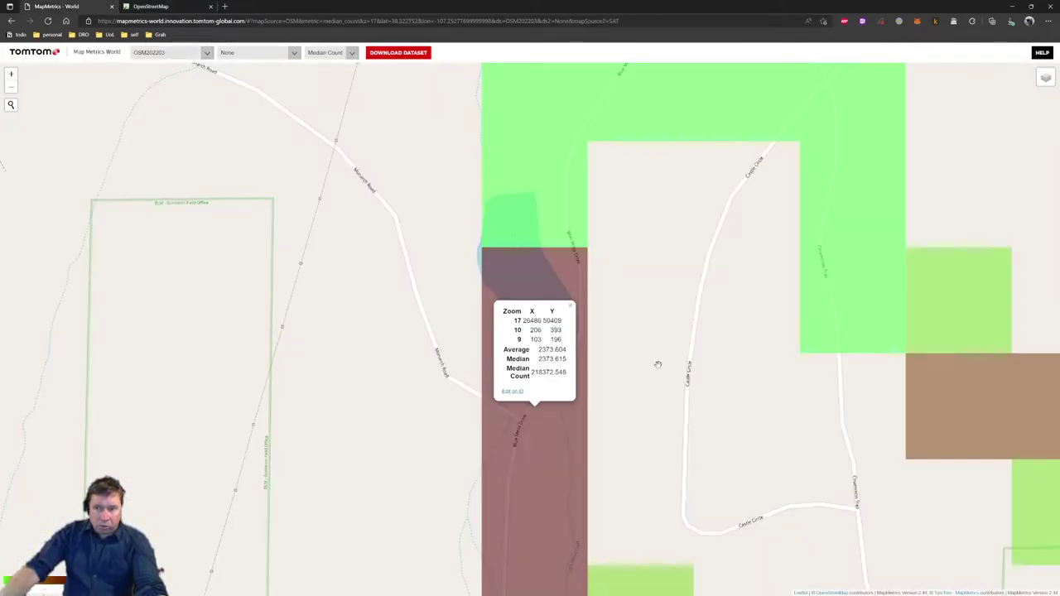
left_click(570, 307)
scroll(574, 320, "down", 2)
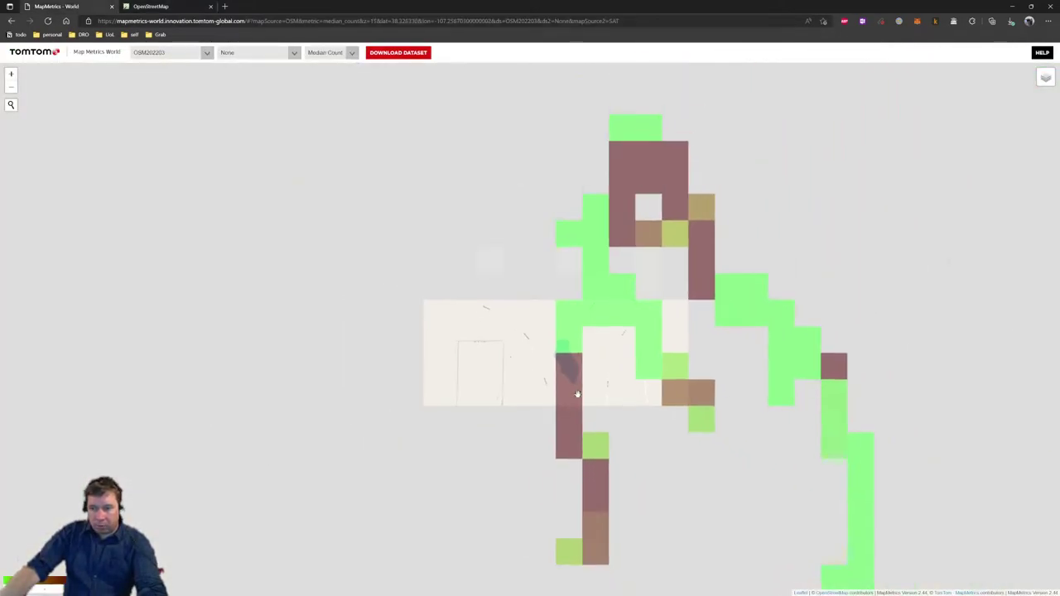
scroll(437, 373, "down", 3)
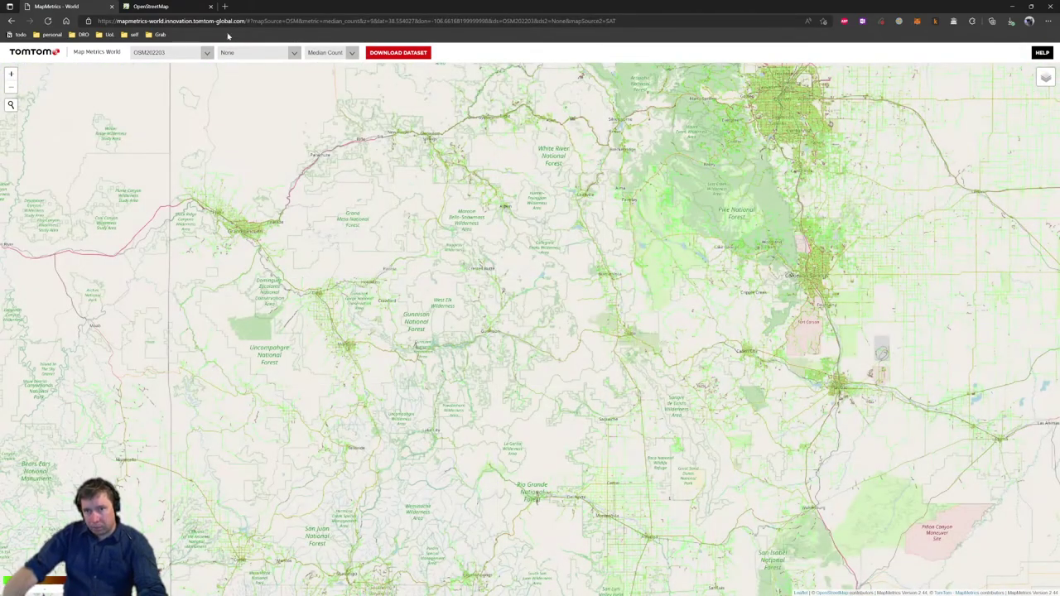
left_click(211, 8)
Bring the MapMetrics map from North America to the Gulf of Thailand in Southeast Asia
scroll(528, 240, "down", 2)
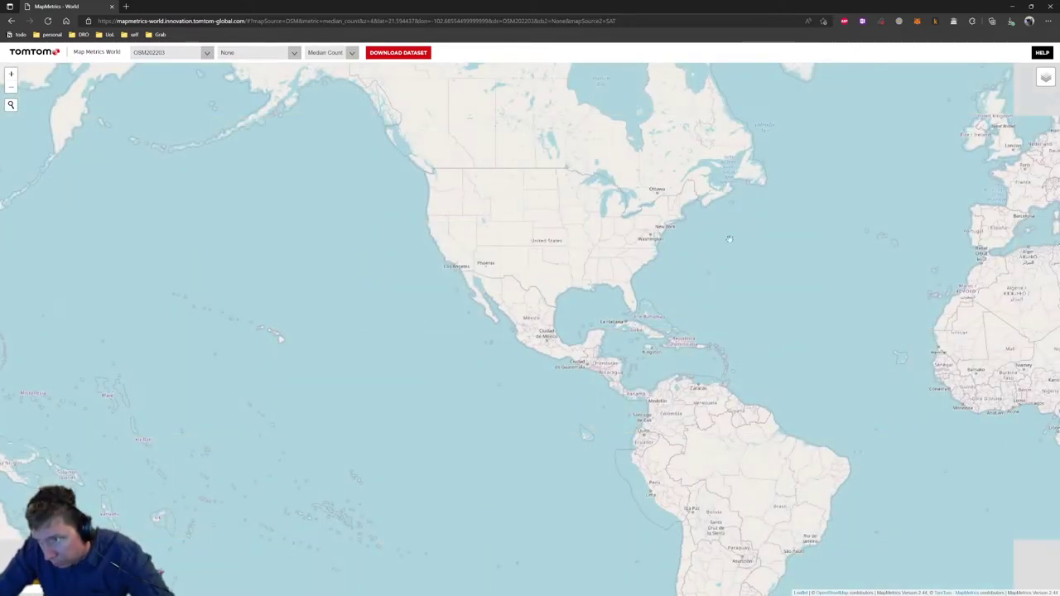
left_click_drag(698, 277, 367, 302)
left_click_drag(609, 162, 351, 240)
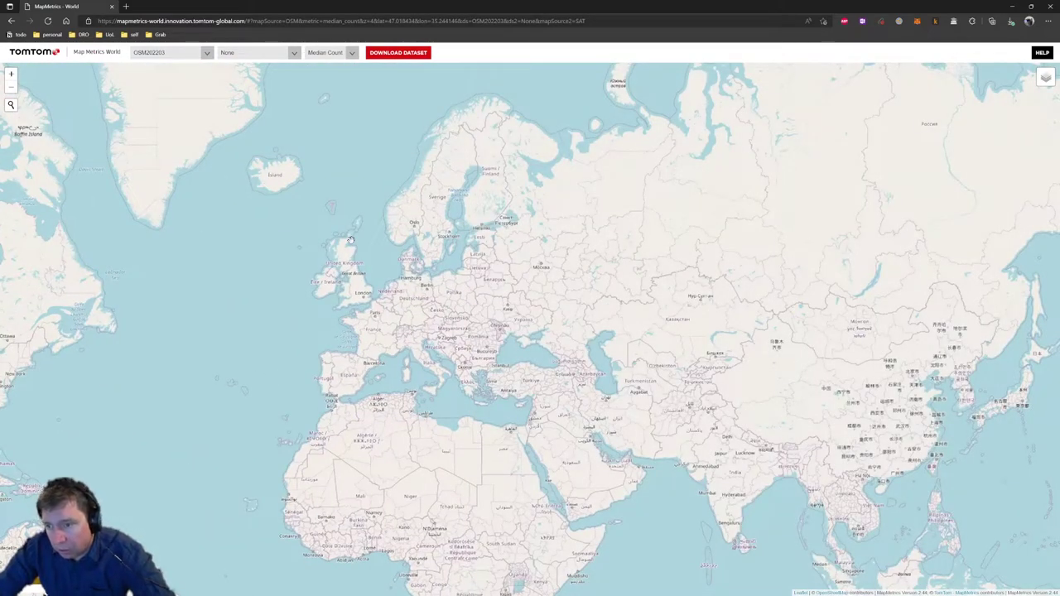
left_click_drag(704, 463, 530, 207)
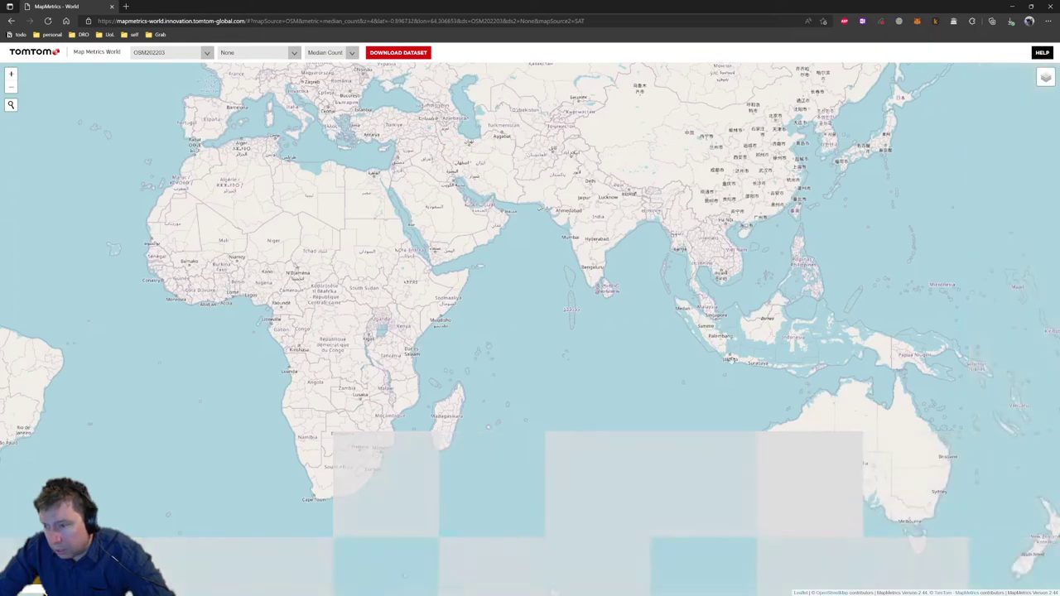
left_click_drag(566, 595, 270, 549)
scroll(431, 234, "up", 2)
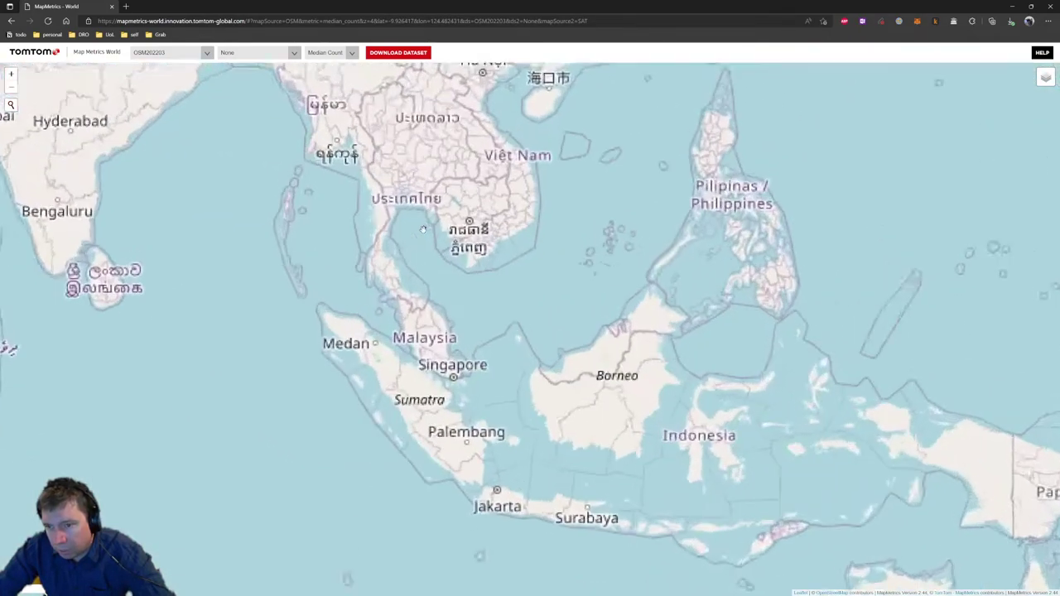
scroll(485, 231, "up", 1)
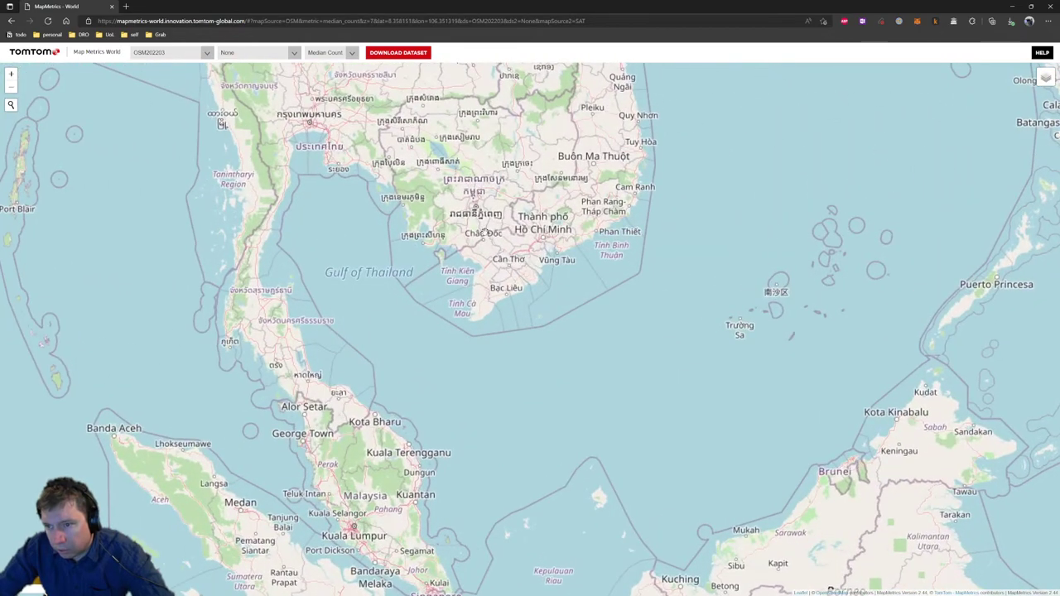
Review the map and data source options over the Gulf of Thailand and reload the page to load the metric tiles
mouse_move(1046, 76)
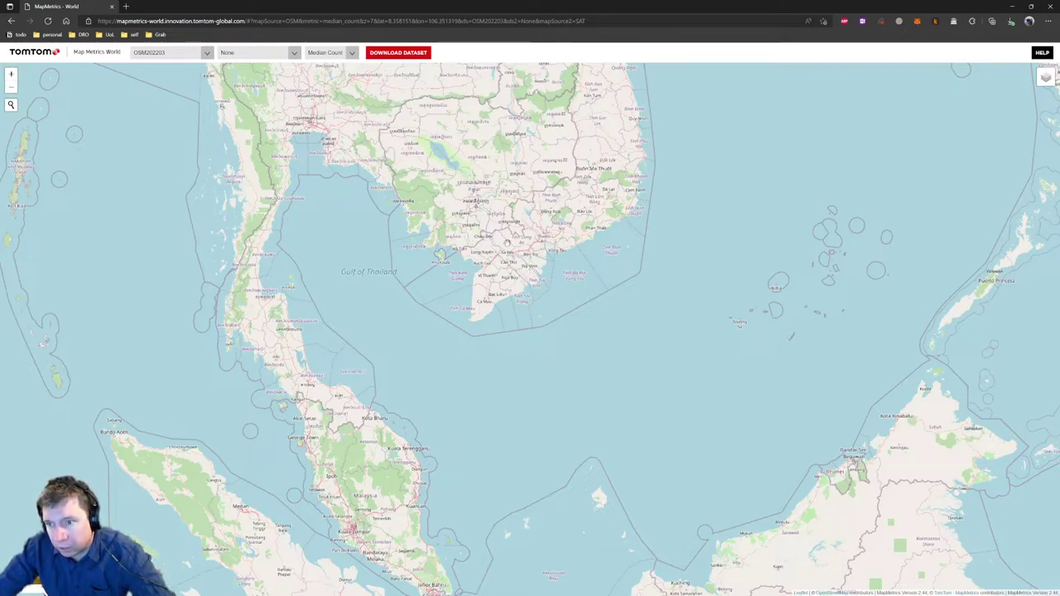
scroll(506, 243, "up", 1)
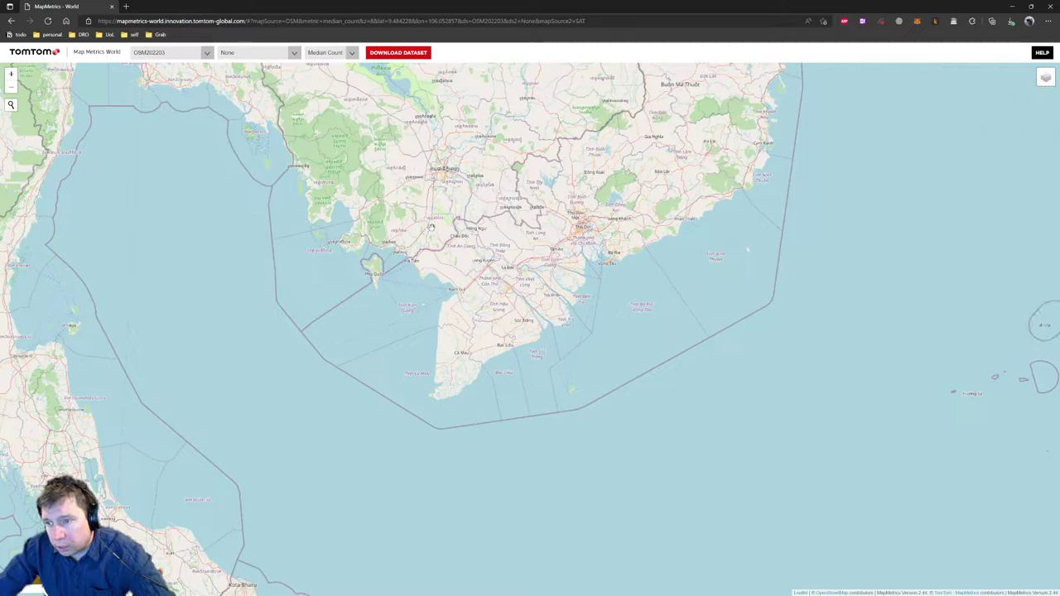
scroll(430, 227, "down", 1)
left_click_drag(431, 226, 435, 273)
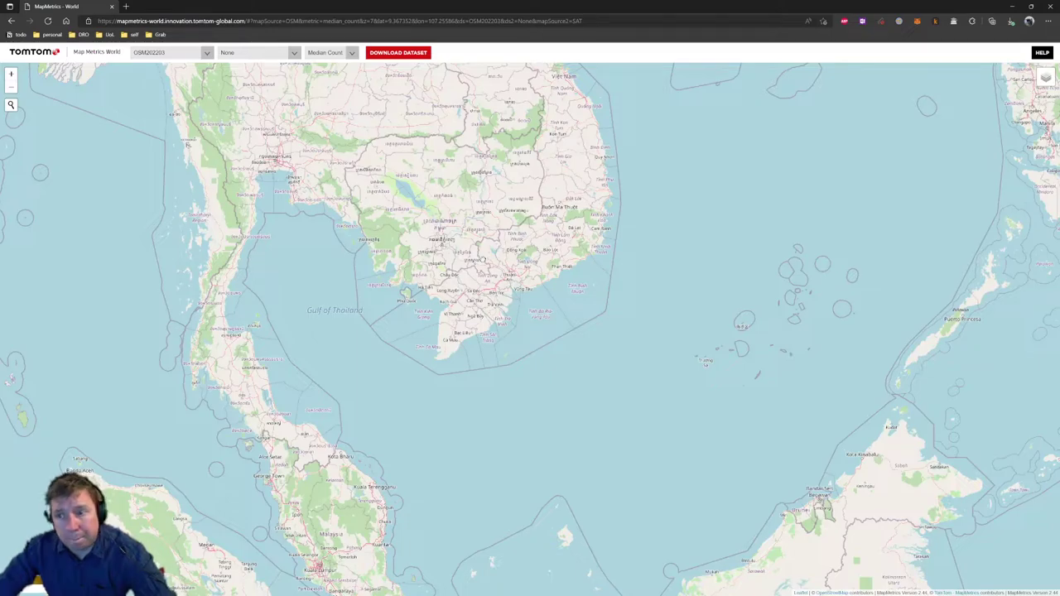
left_click_drag(438, 226, 472, 248)
mouse_move(1036, 222)
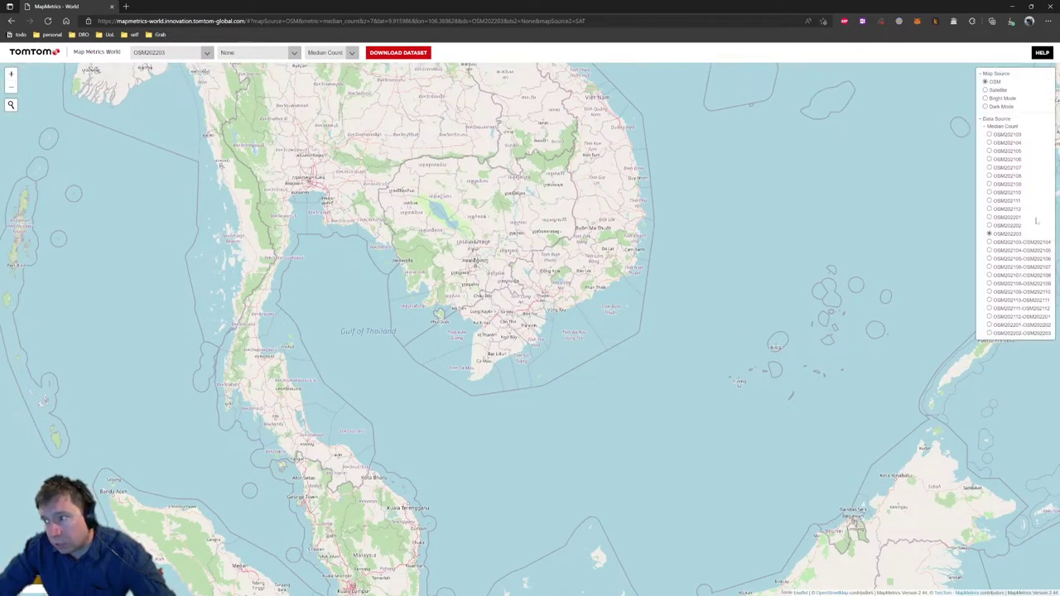
left_click(48, 21)
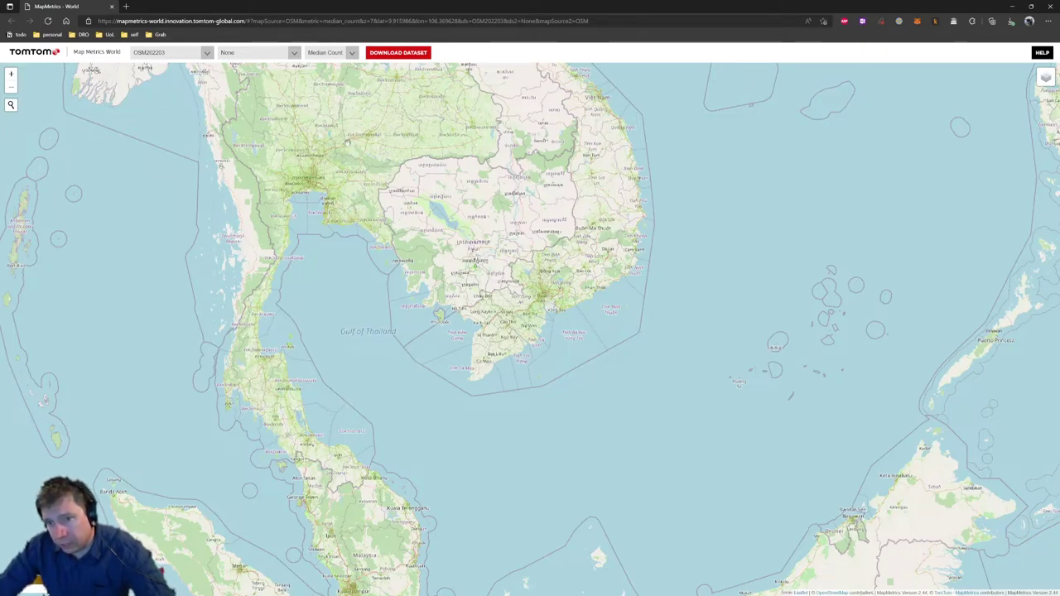
Examine the extent and scores of the MapMetrics tiles around Bangkok and across central and northeastern Thailand
scroll(309, 181, "up", 2)
left_click_drag(309, 184, 414, 233)
scroll(414, 234, "up", 1)
left_click_drag(304, 285, 351, 347)
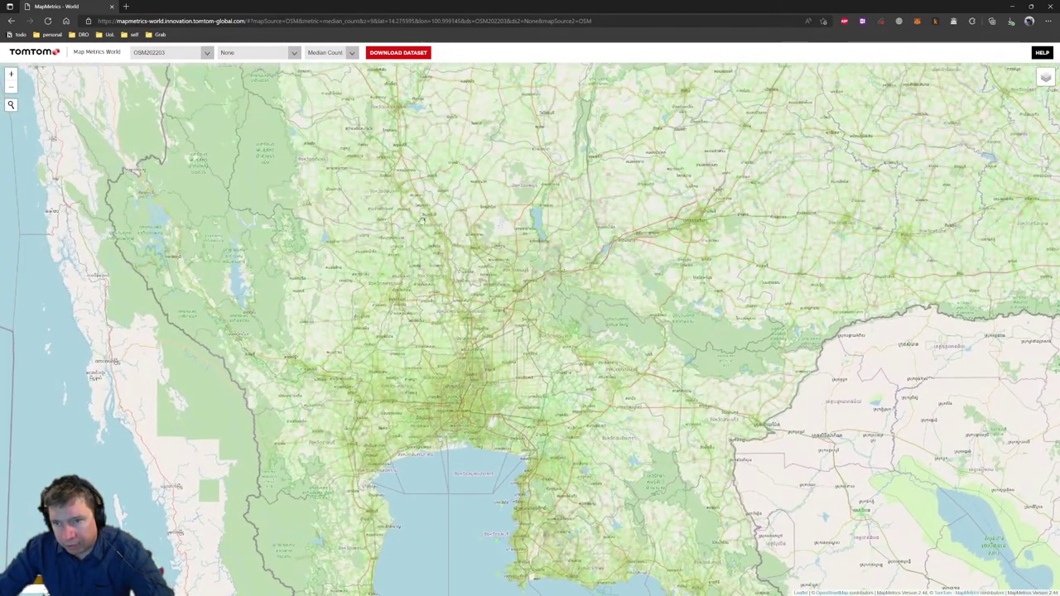
left_click_drag(420, 143, 350, 323)
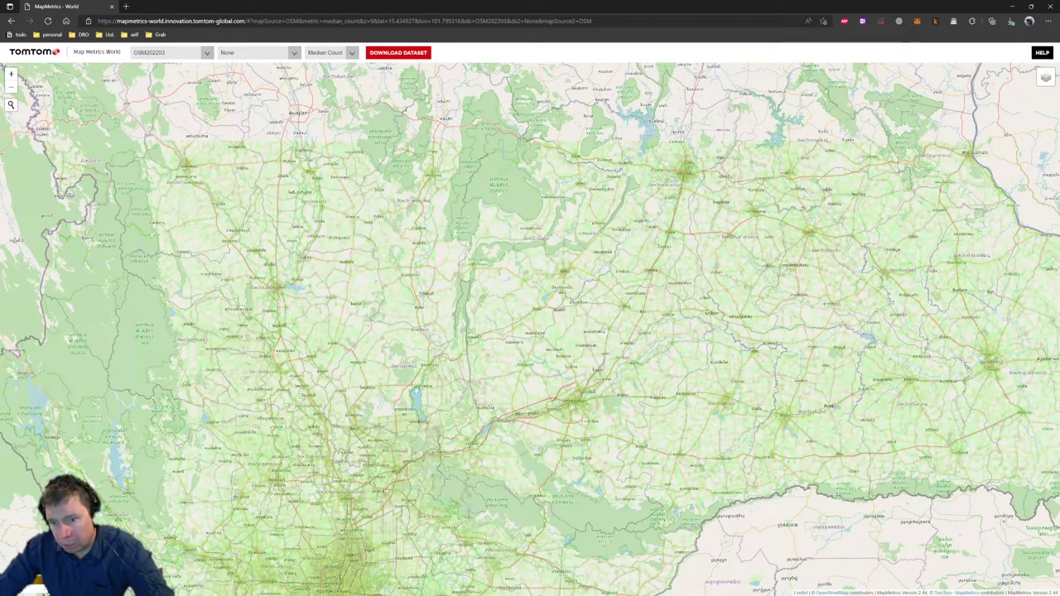
scroll(304, 357, "down", 1)
scroll(298, 356, "up", 2)
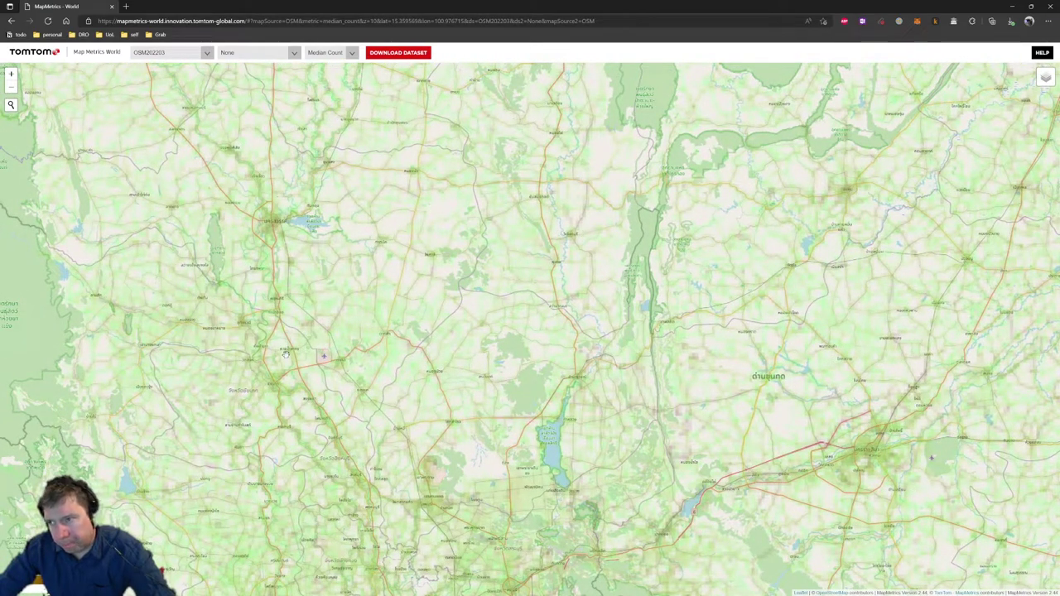
scroll(293, 338, "down", 3)
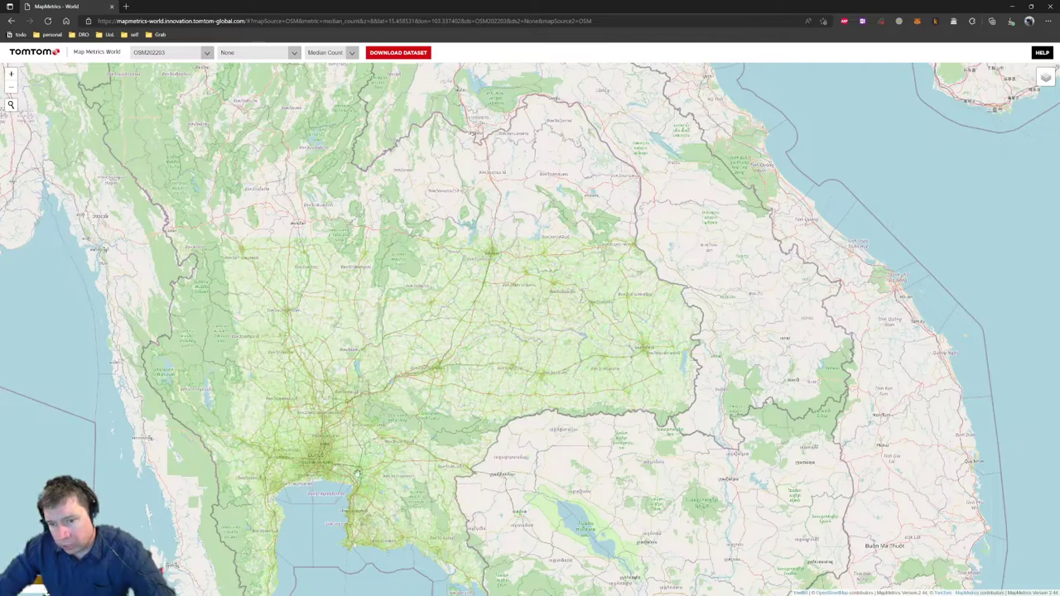
left_click_drag(379, 515, 416, 374)
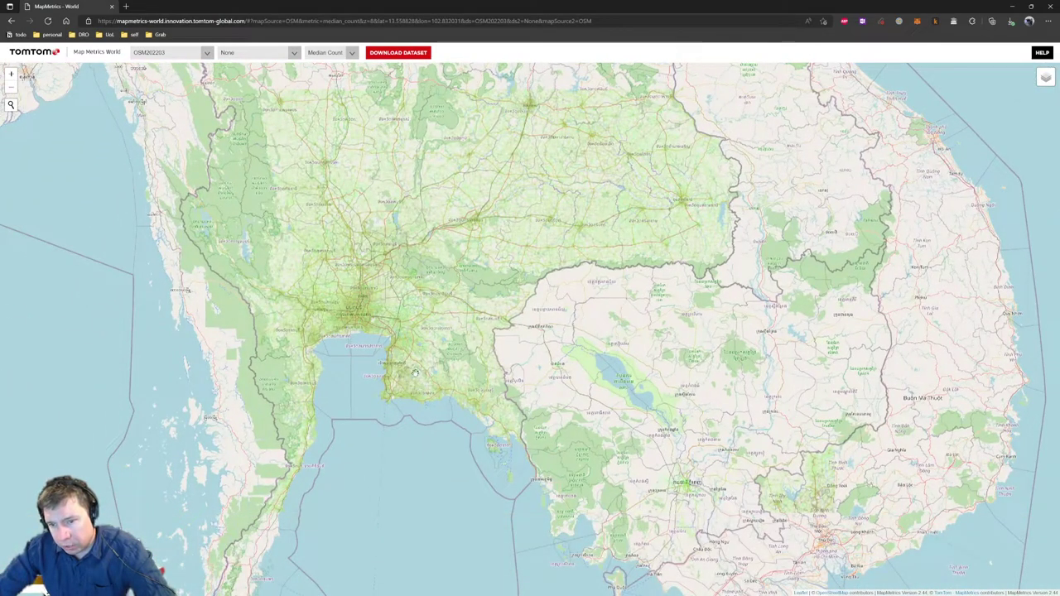
Examine the tiles near the coast southeast of Bangkok in detail and return to the regional view
scroll(416, 374, "up", 4)
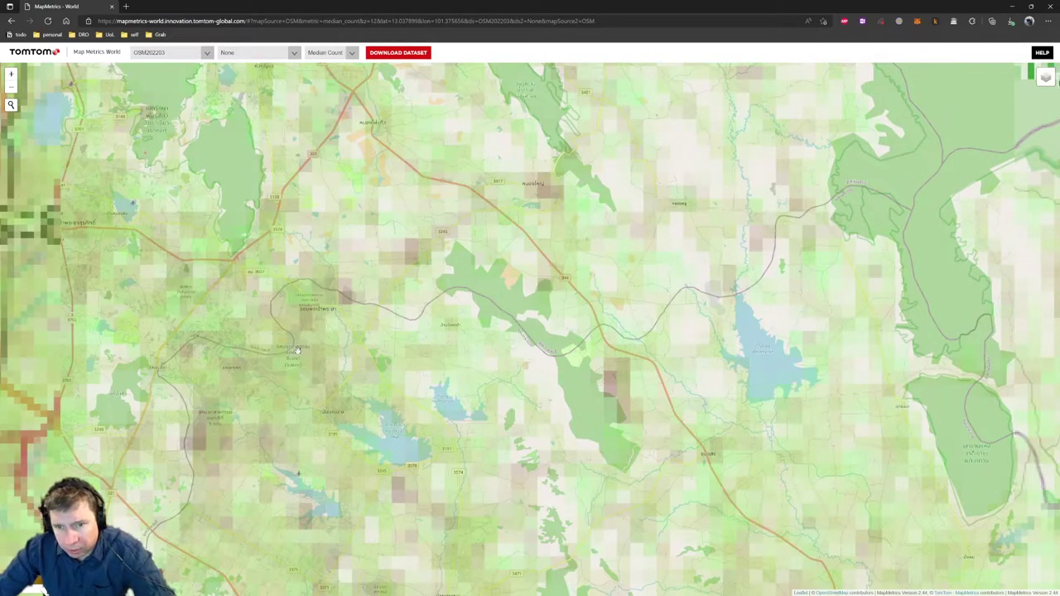
left_click_drag(267, 437, 503, 382)
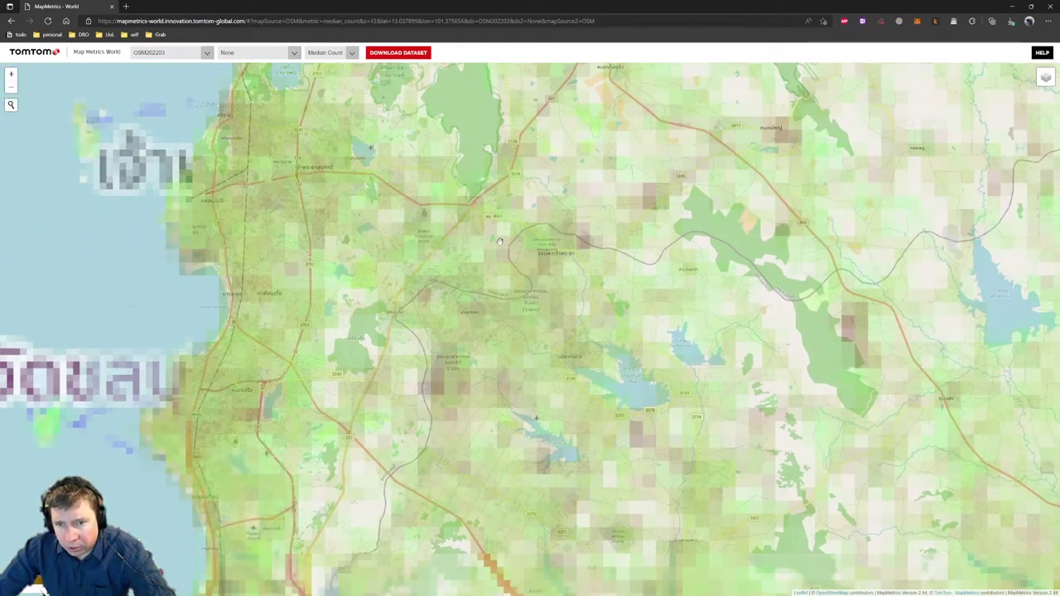
left_click_drag(485, 253, 450, 247)
scroll(450, 247, "down", 5)
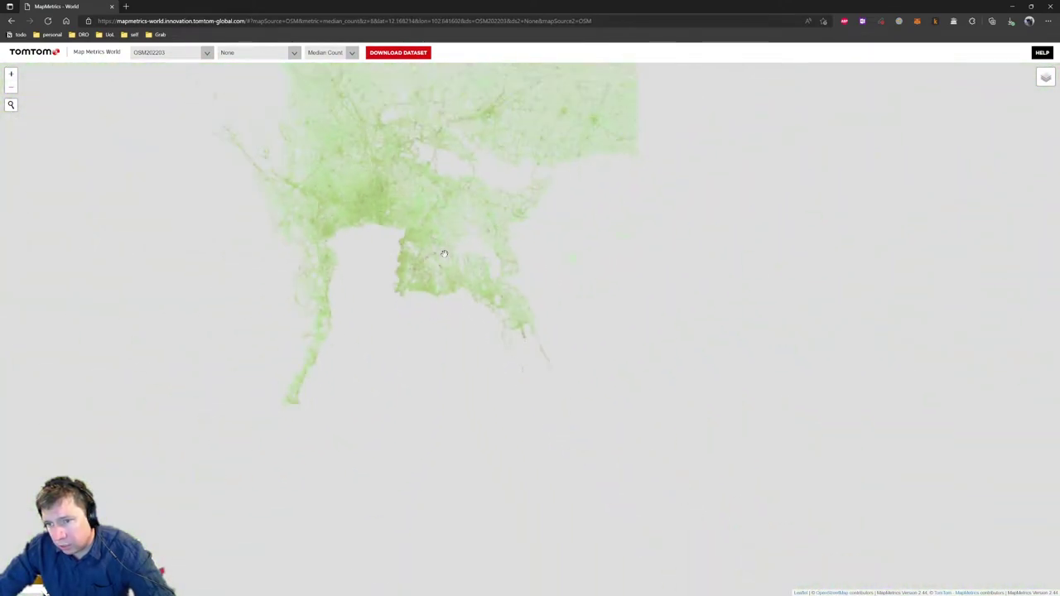
Close the tile details over Bangkok and bring the map from Thailand to southern India around Hyderabad
scroll(360, 288, "up", 2)
scroll(366, 253, "down", 2)
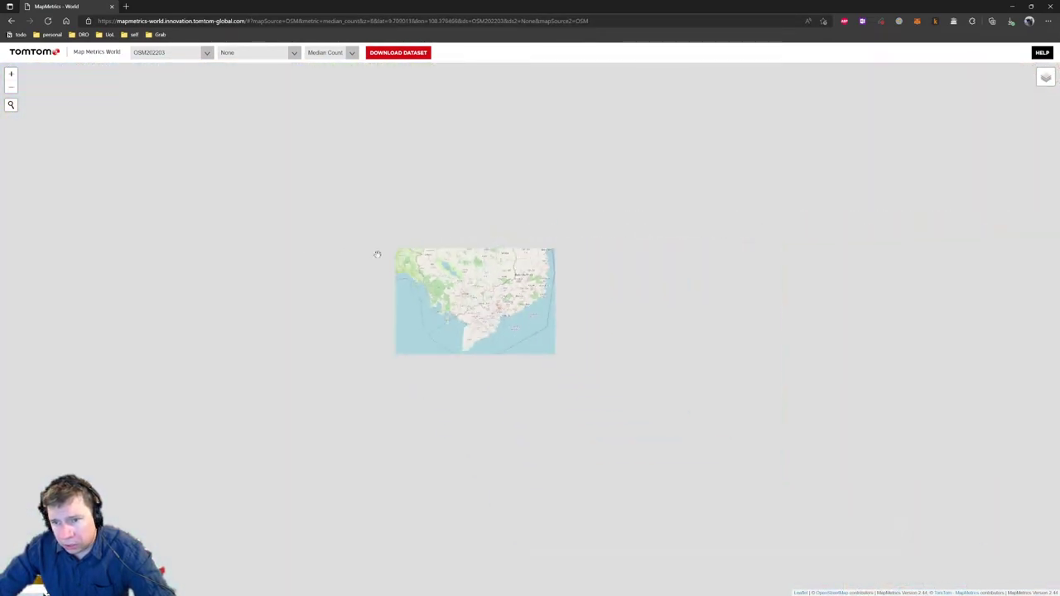
left_click_drag(367, 252, 405, 271)
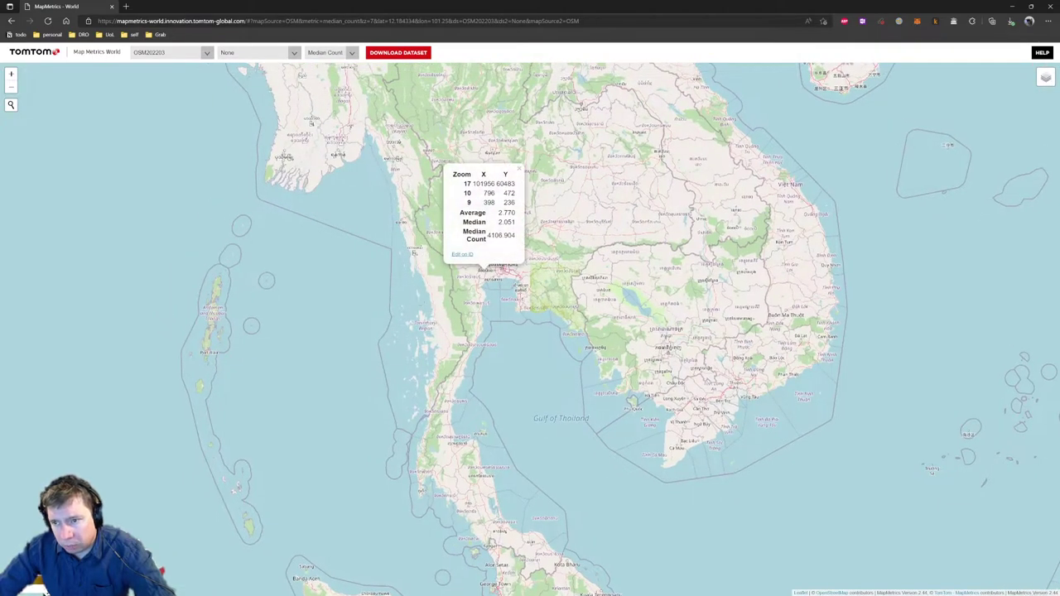
left_click(520, 168)
scroll(498, 253, "down", 2)
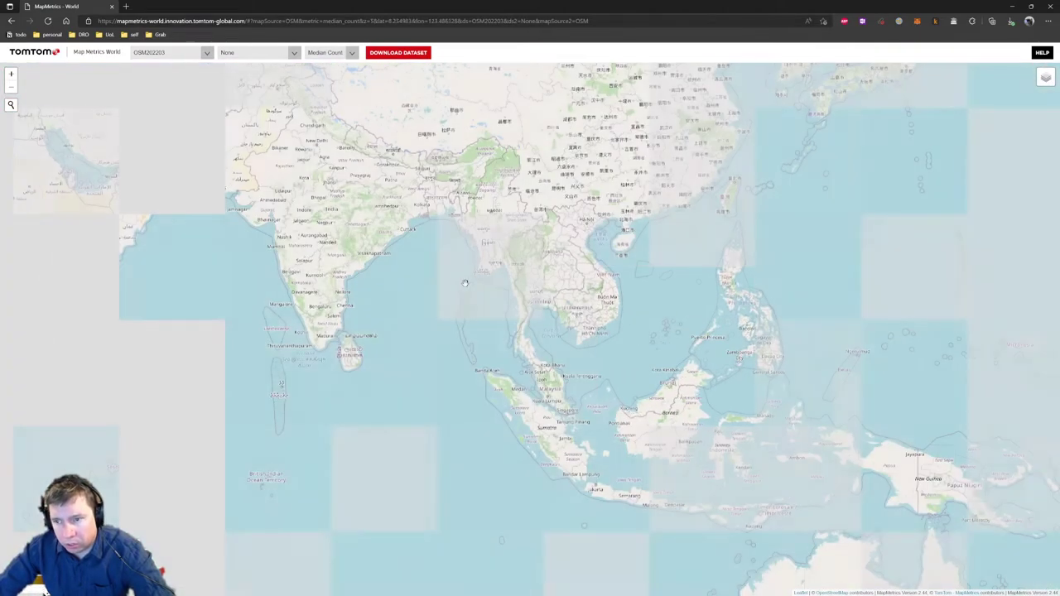
scroll(315, 261, "up", 3)
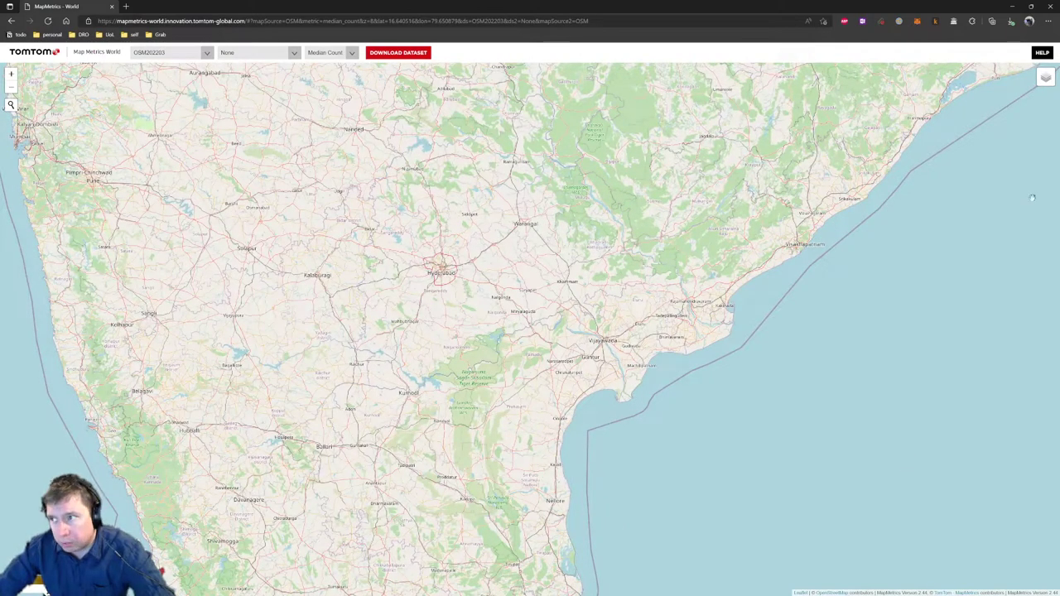
Open the browser's developer tools beside the map and switch the data source to OSM202202
left_click(1049, 21)
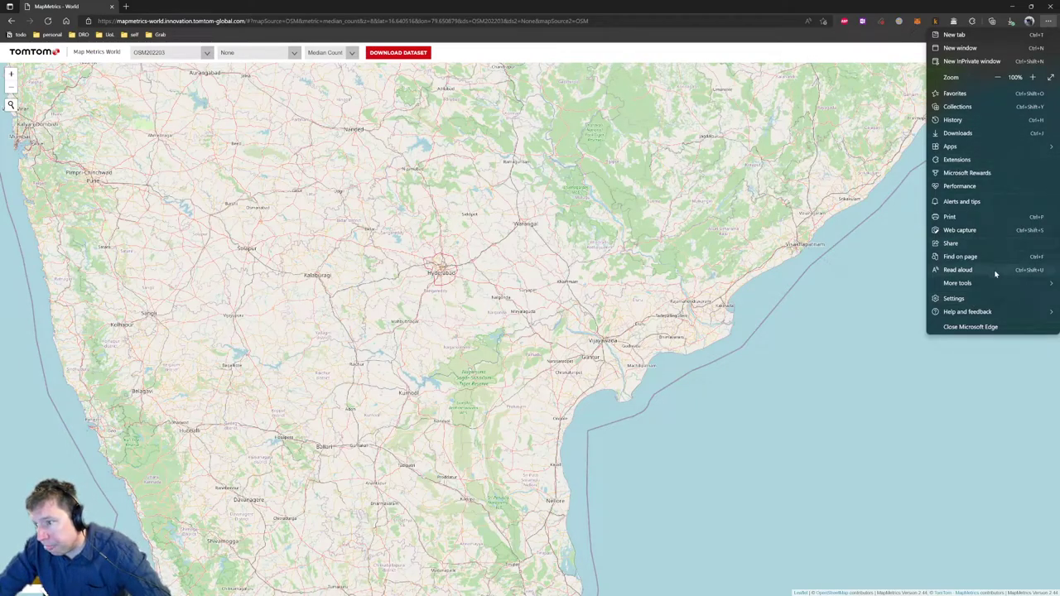
mouse_move(994, 283)
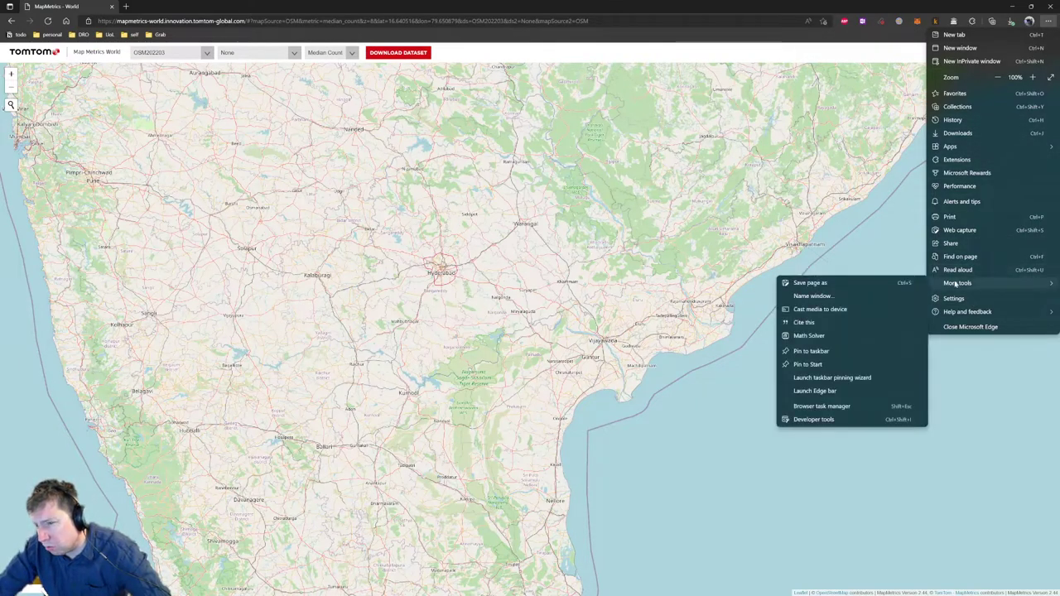
left_click(828, 419)
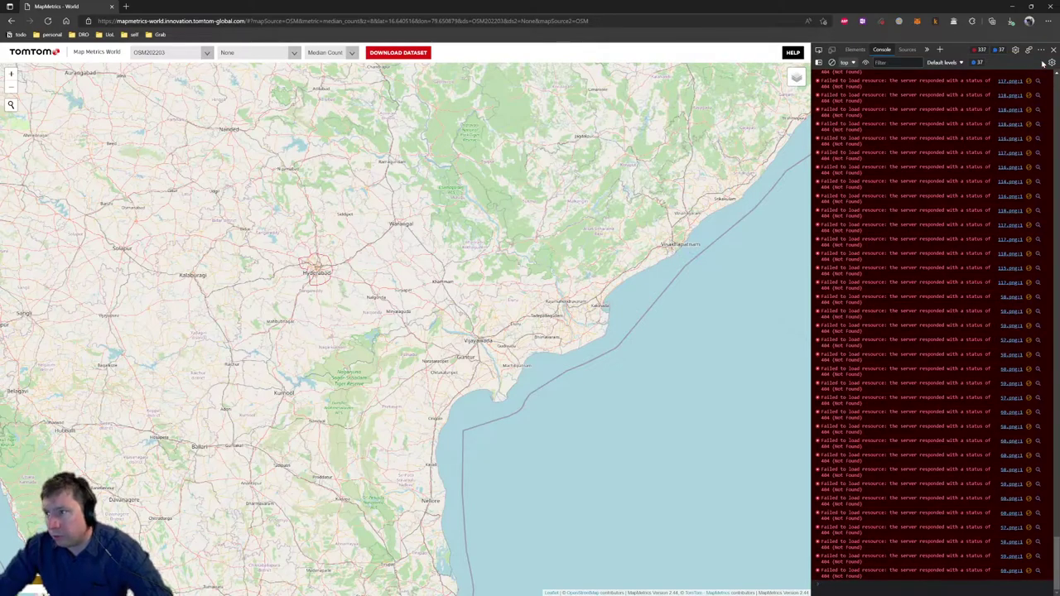
mouse_move(792, 80)
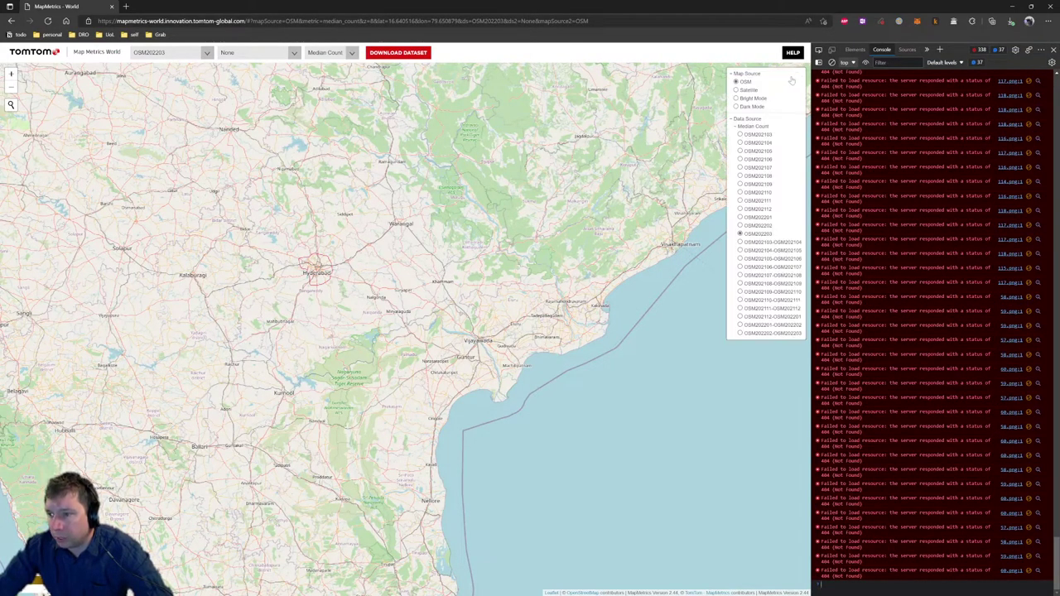
left_click(746, 226)
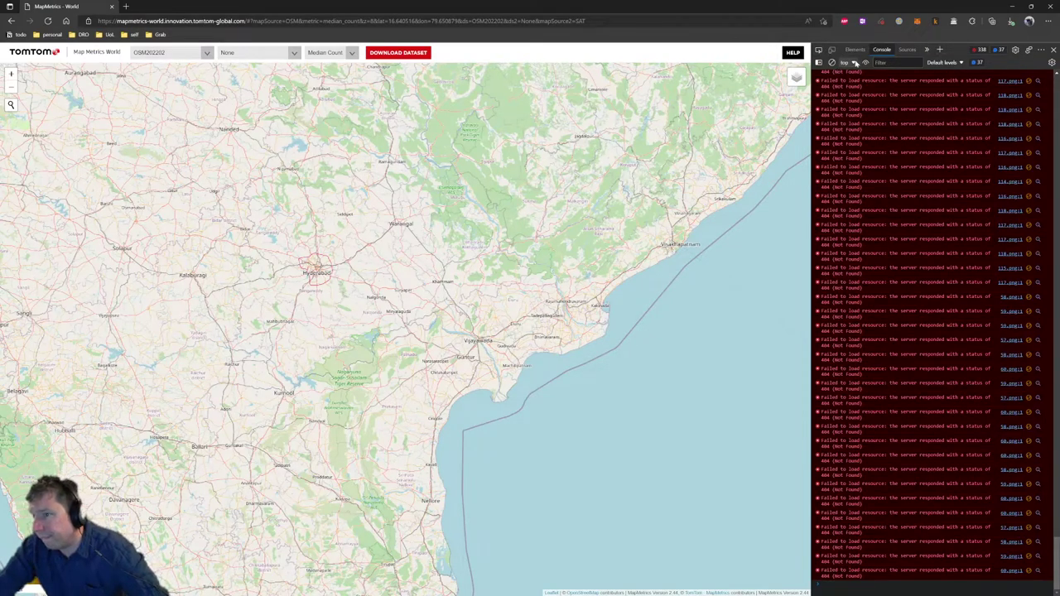
Run the test statement a = 1 in the developer tools console
left_click(1043, 52)
left_click(1043, 52)
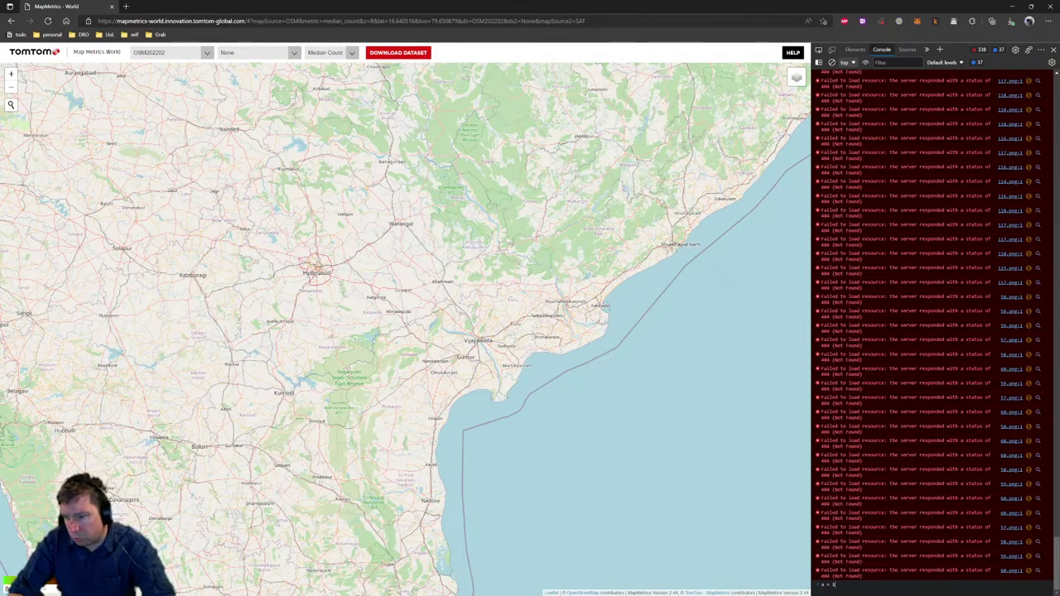
type("a = 1")
key("Return")
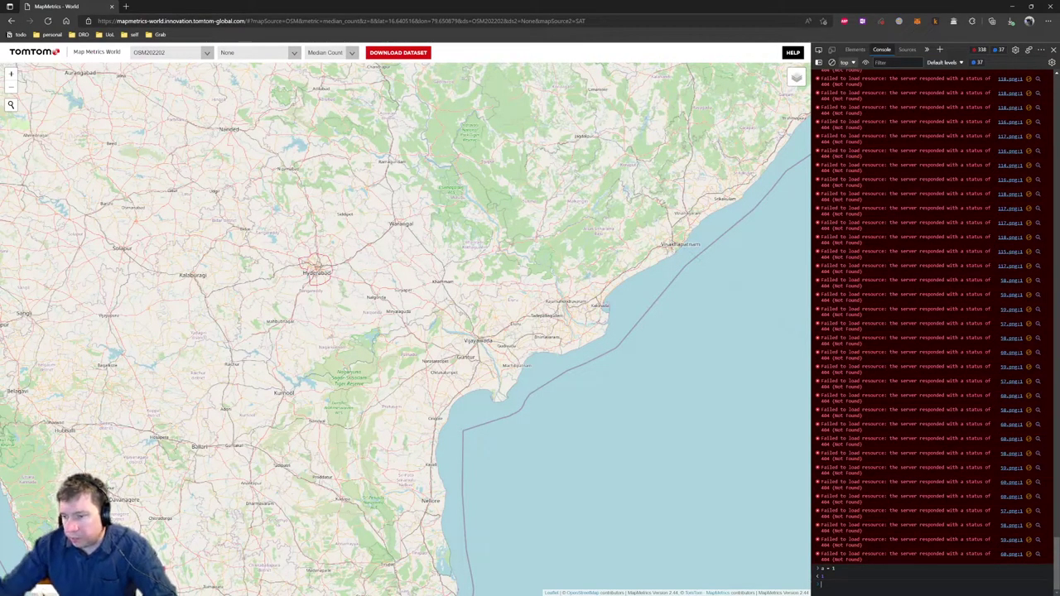
Review the map and data source options over southeastern India and reload the page to load the metric tiles
left_click_drag(600, 381, 578, 351)
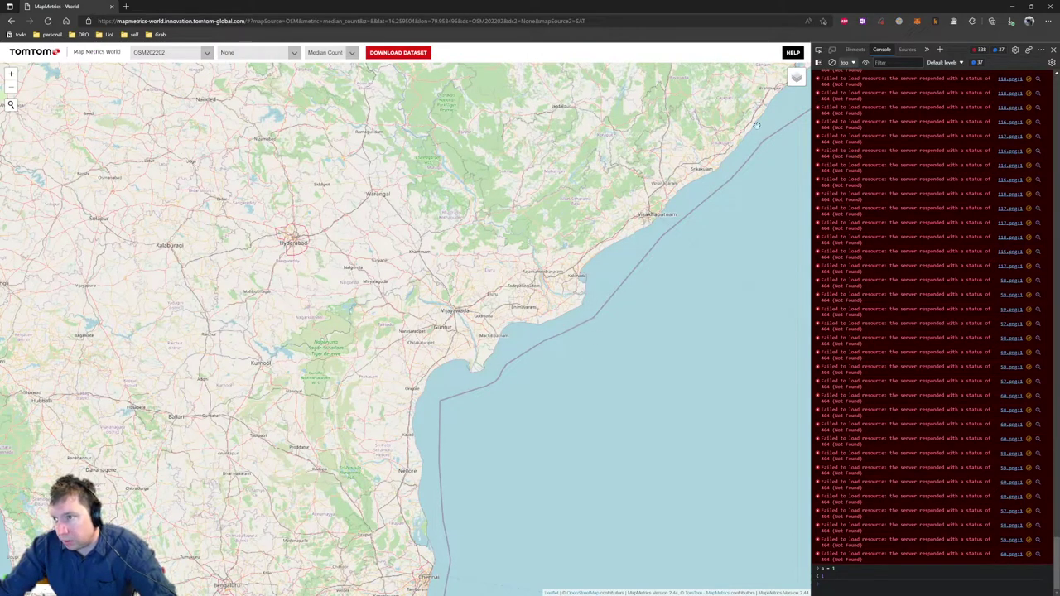
mouse_move(796, 79)
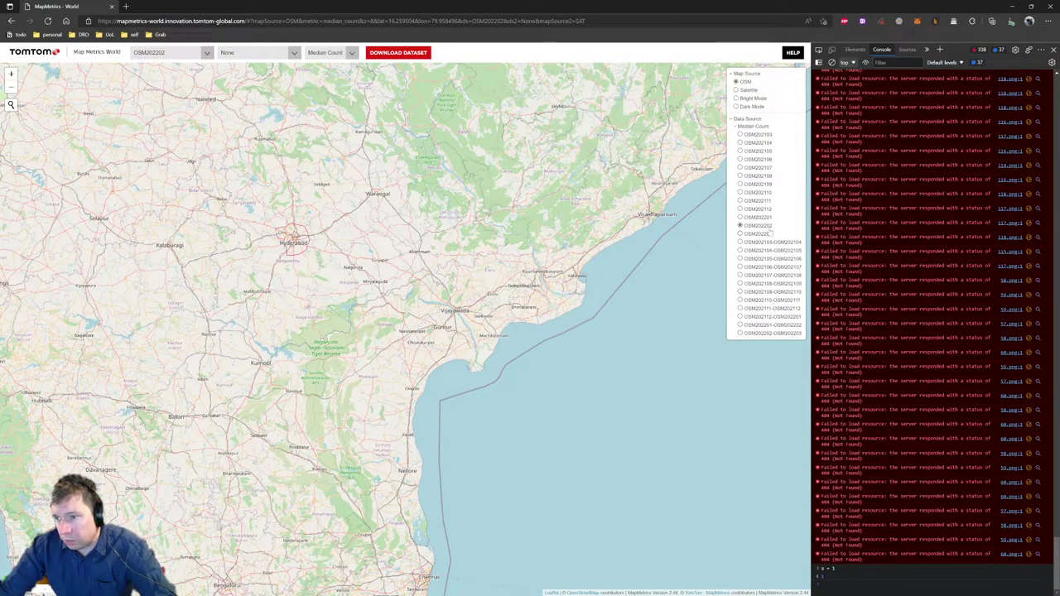
left_click(48, 20)
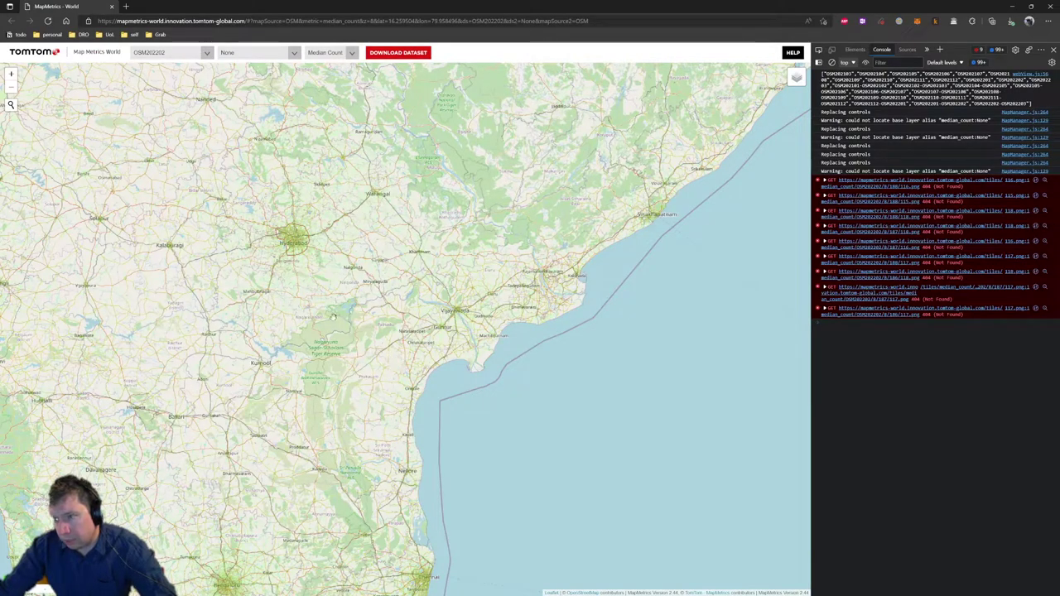
Examine the metric tiles southwest of Hyderabad, down to the row of dark tiles near Chukkammet and Maryapur
scroll(272, 251, "up", 2)
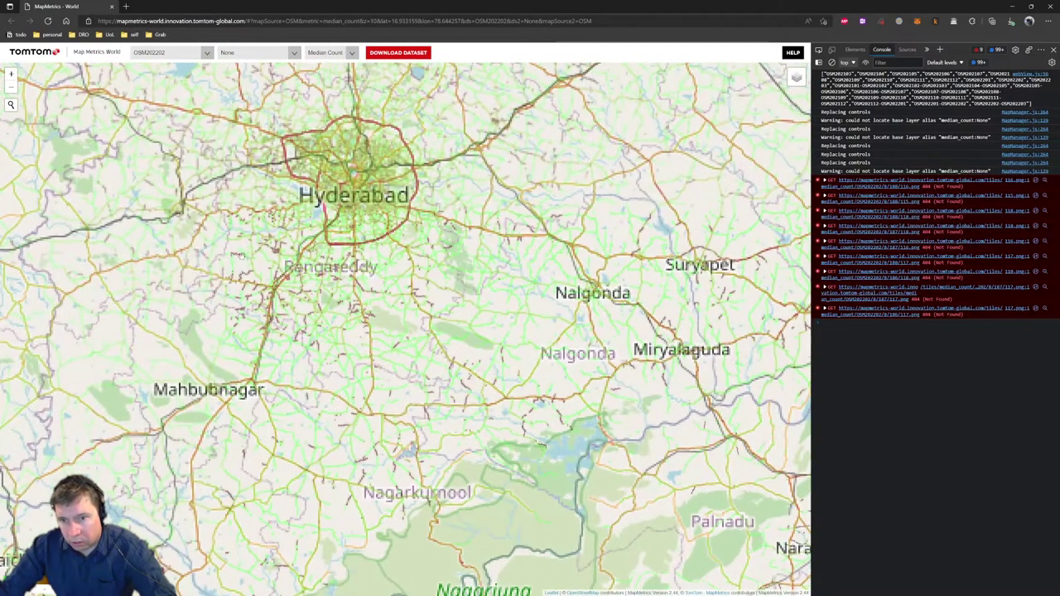
scroll(290, 271, "up", 2)
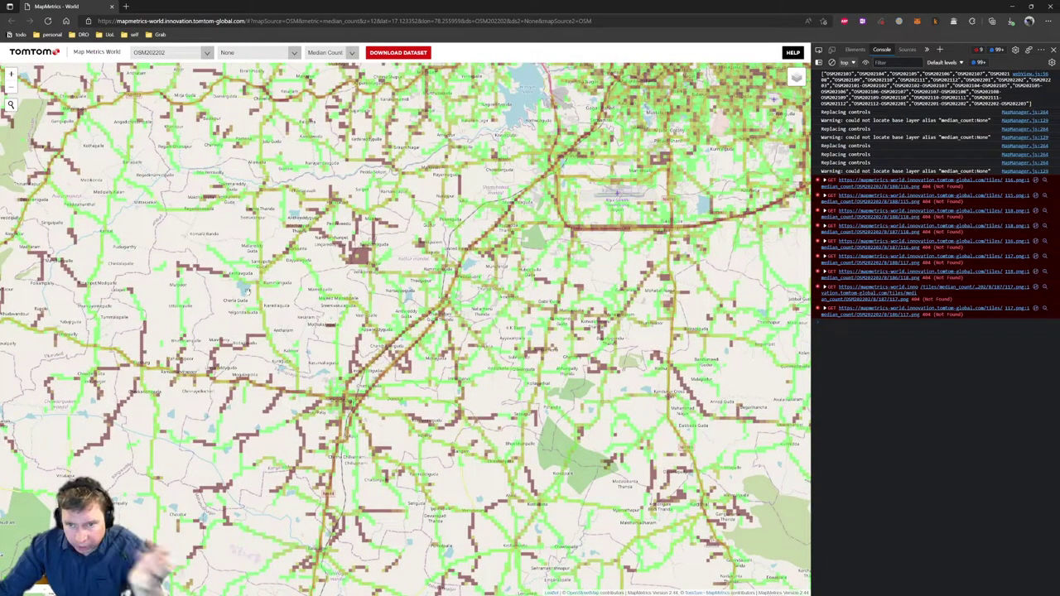
left_click_drag(174, 326, 269, 323)
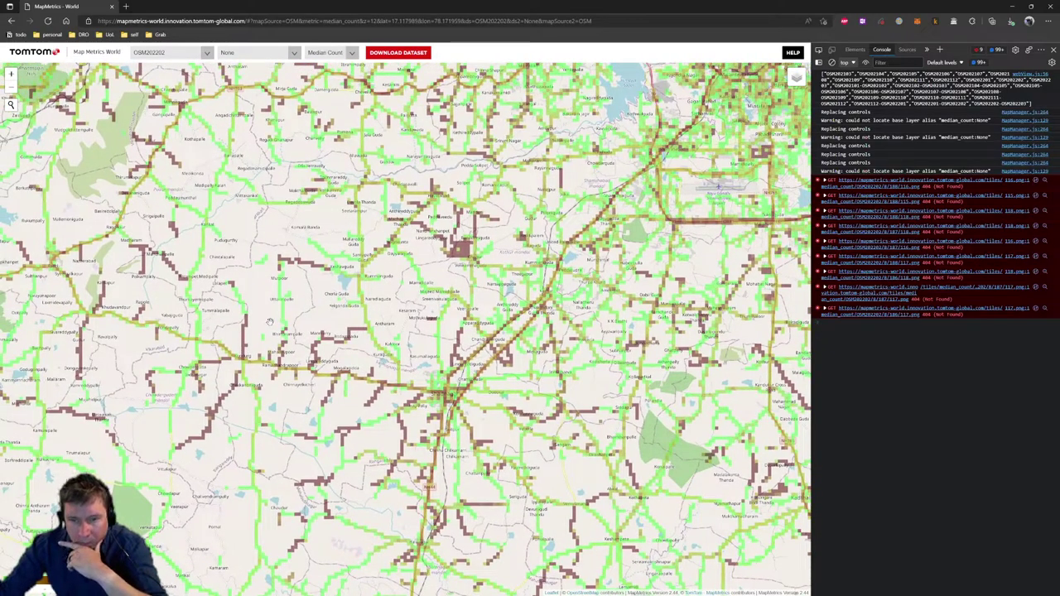
scroll(290, 261, "up", 2)
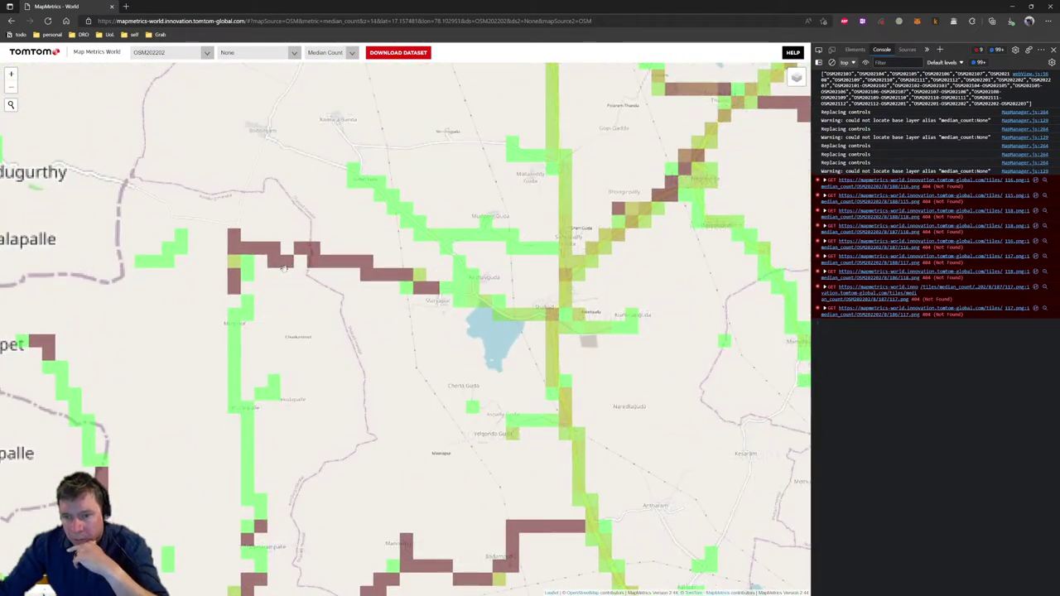
scroll(288, 267, "up", 2)
left_click_drag(329, 265, 320, 347)
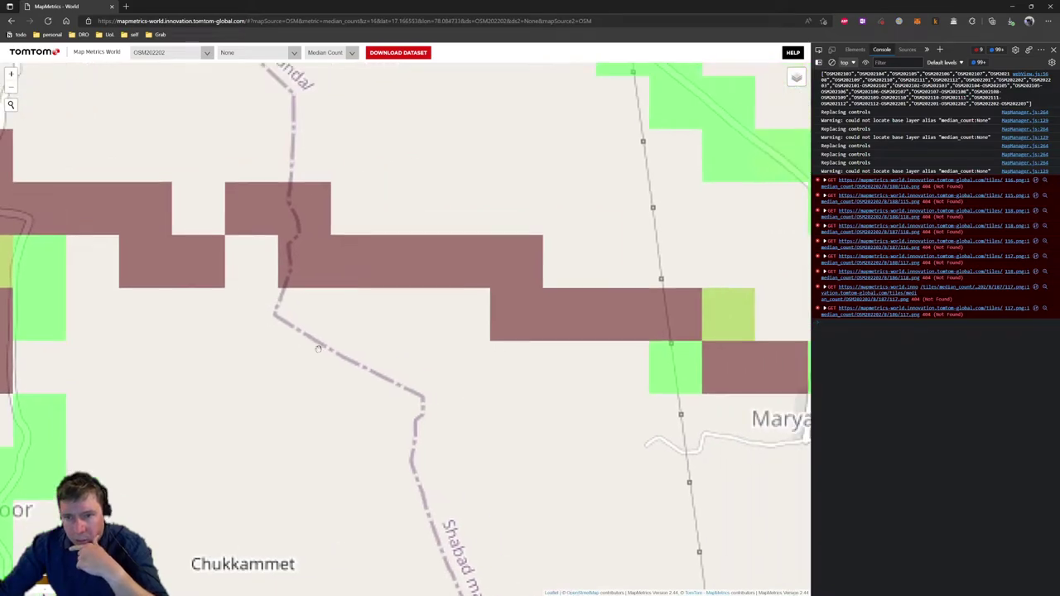
Show the scores of a dark tile in the row west of Maryapur and open its location in the iD editor
scroll(318, 344, "down", 1)
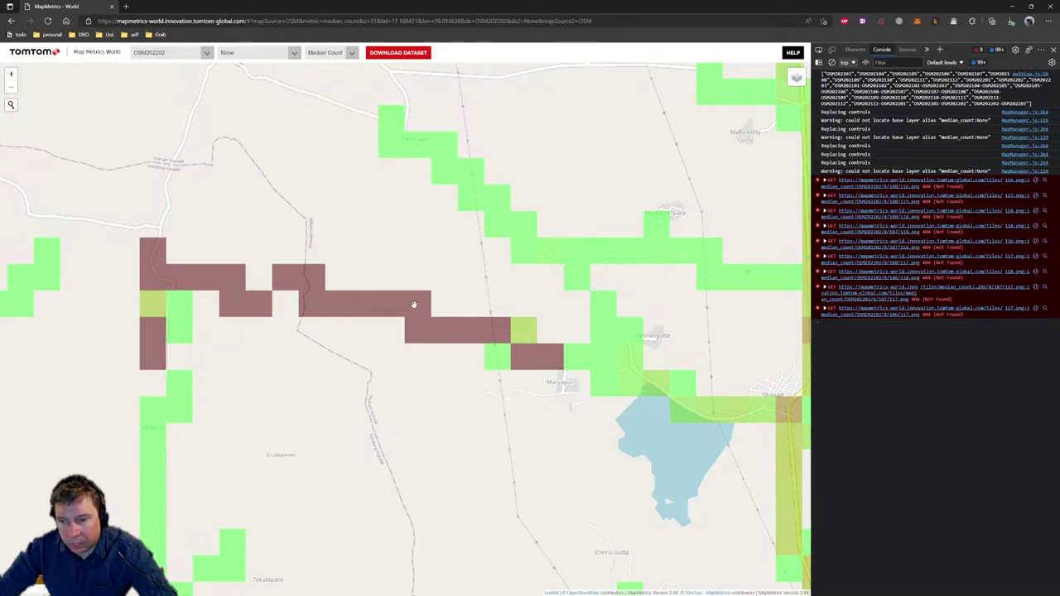
scroll(413, 304, "up", 1)
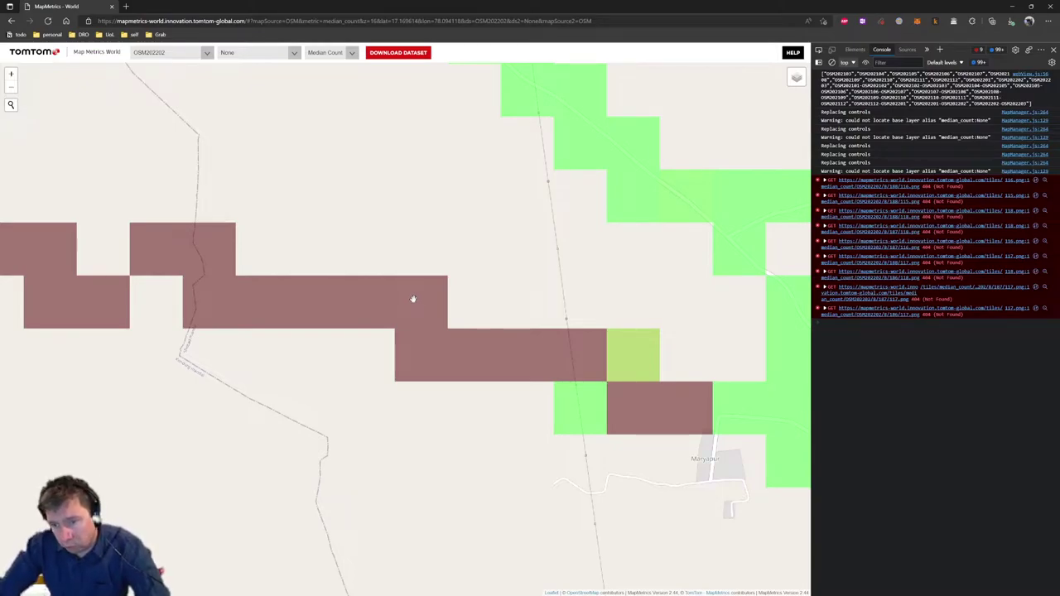
left_click(413, 299)
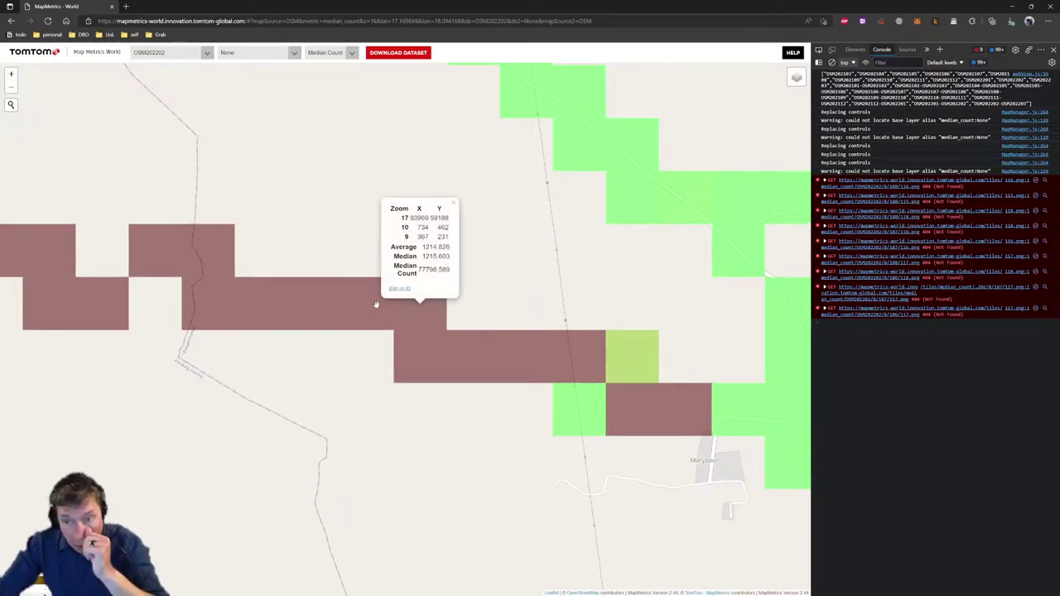
left_click(404, 289)
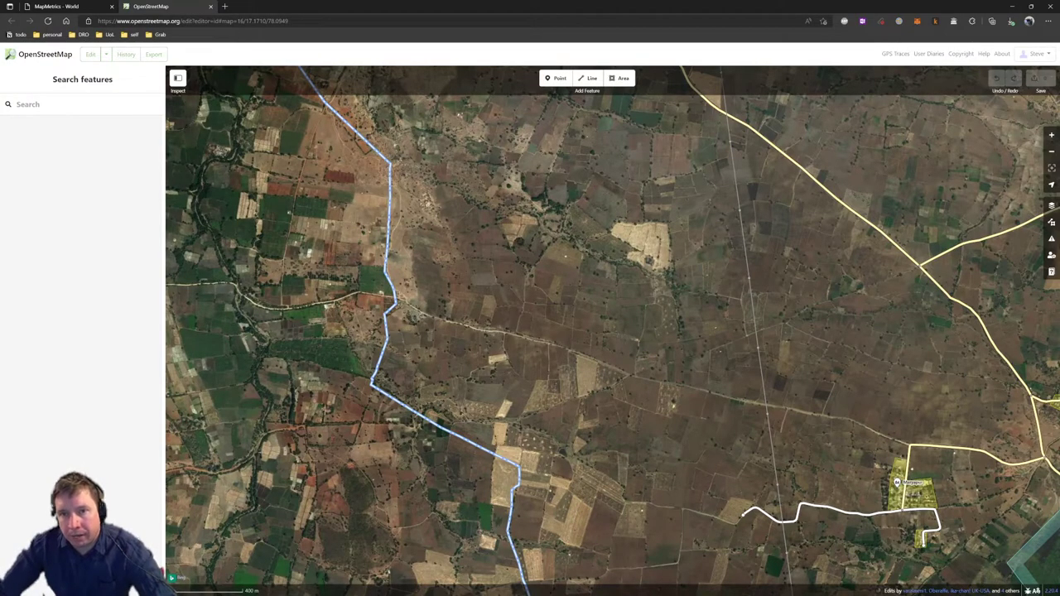
Switch back to MapMetrics, close the tile details and examine the dark tile rows in the region around Maryapur
left_click(66, 7)
scroll(525, 224, "up", 3)
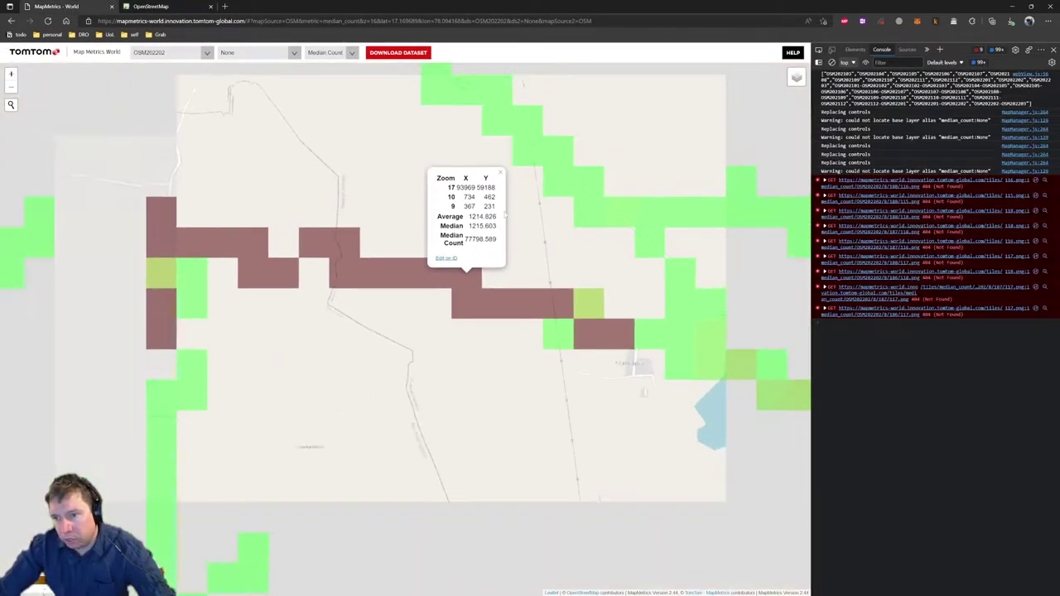
left_click(509, 169)
scroll(422, 236, "down", 2)
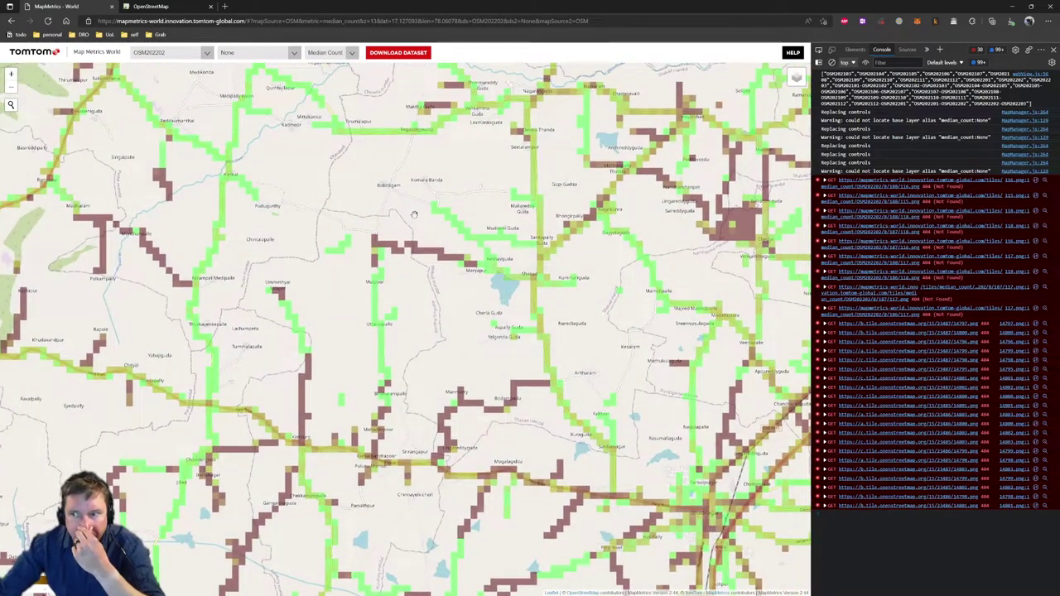
left_click_drag(414, 214, 464, 201)
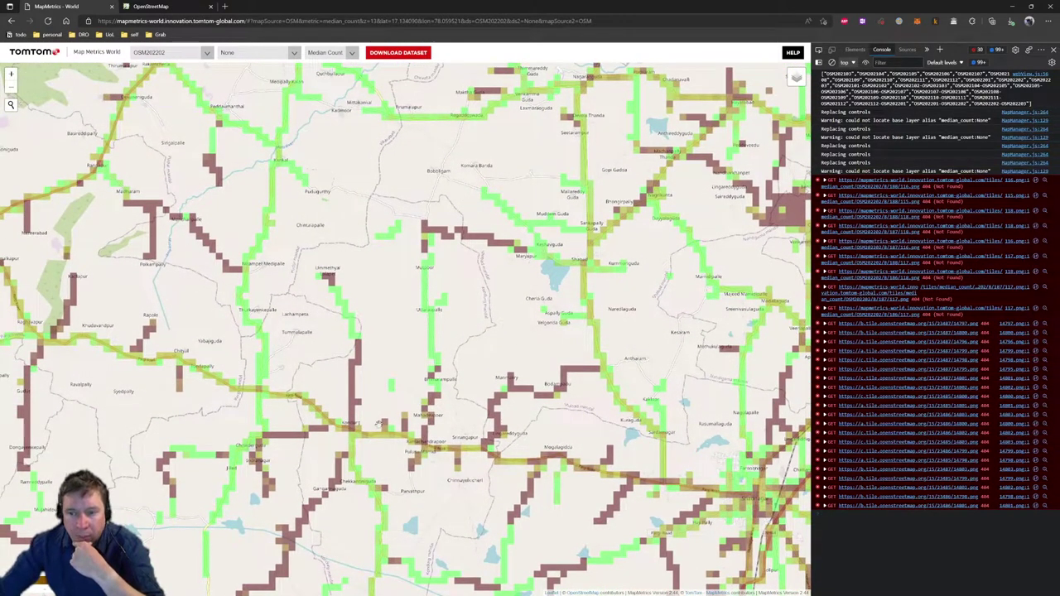
scroll(474, 346, "down", 1)
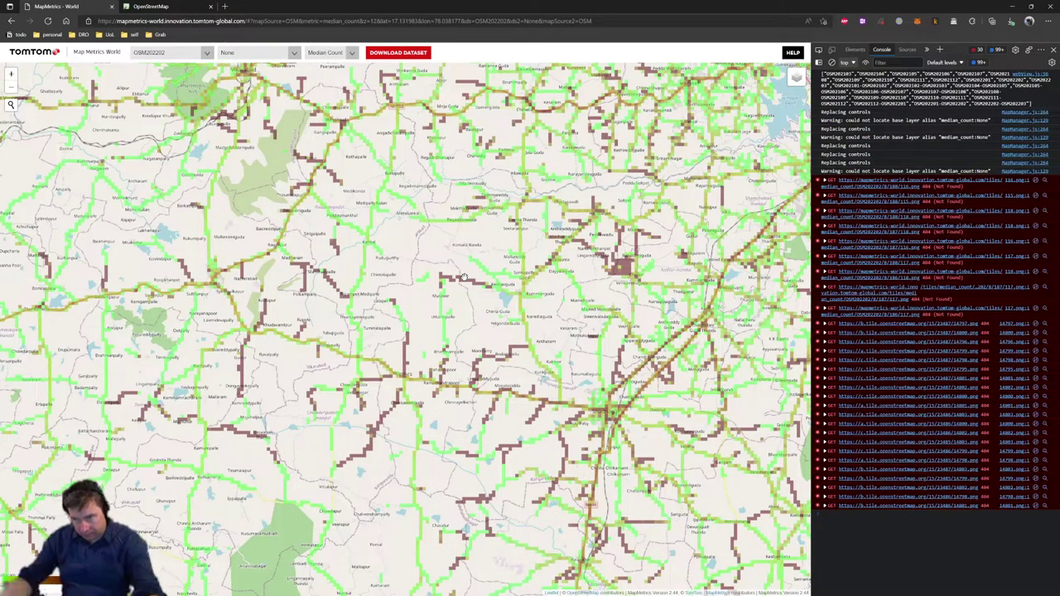
scroll(472, 279, "down", 2)
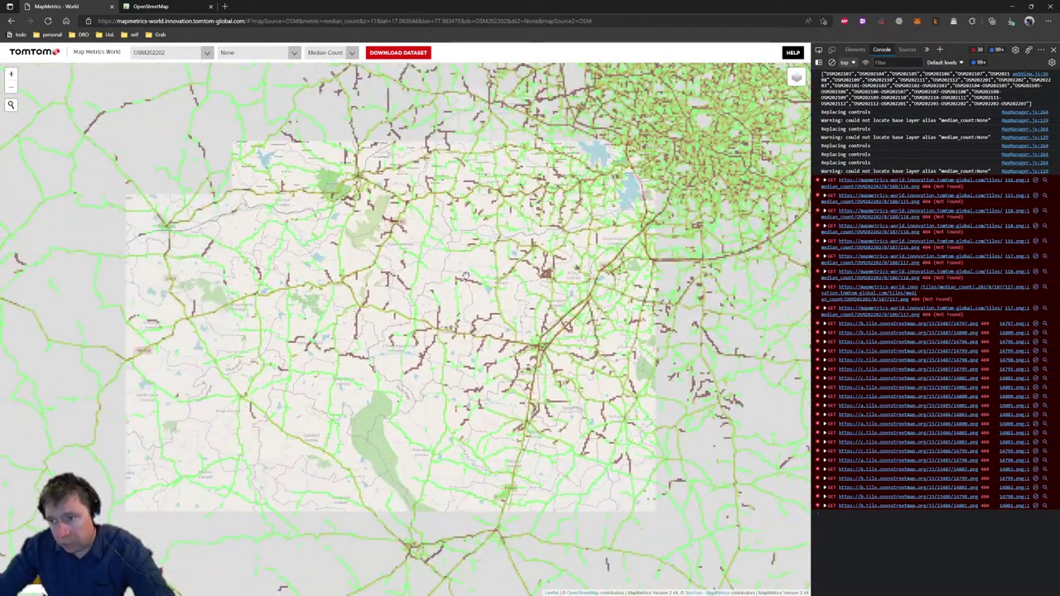
scroll(542, 300, "up", 5)
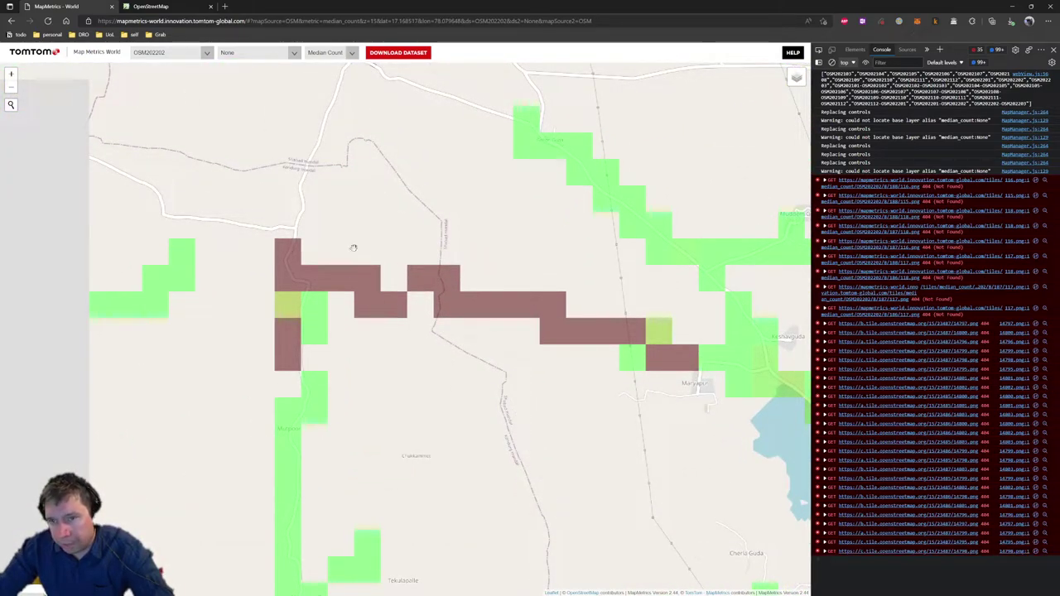
Compare the unmapped track and roads west of Maryapur in the iD imagery with the MapMetrics tiles
left_click(168, 8)
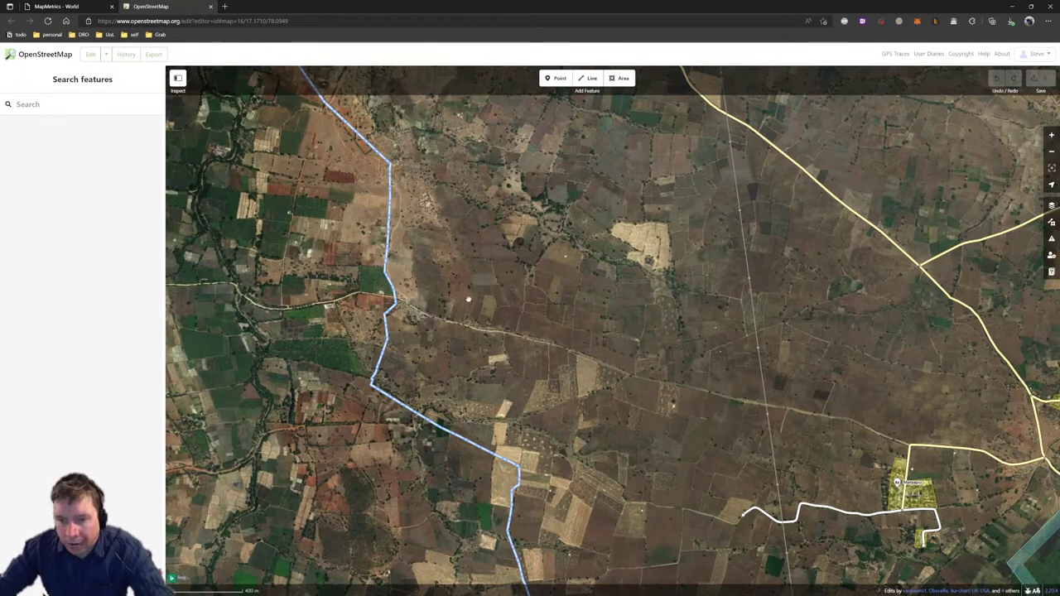
left_click_drag(536, 415, 420, 182)
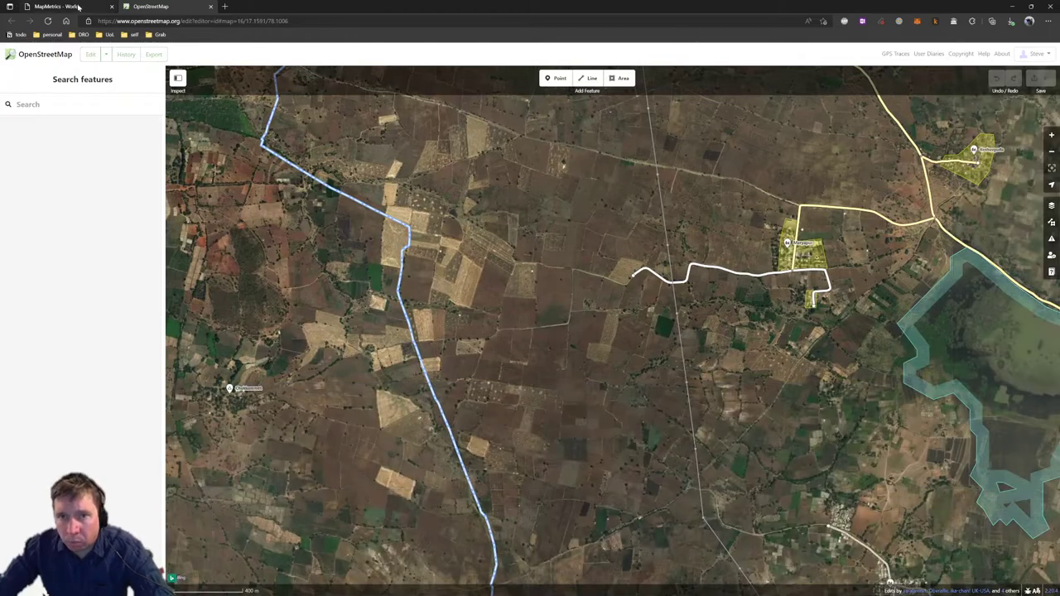
left_click(78, 7)
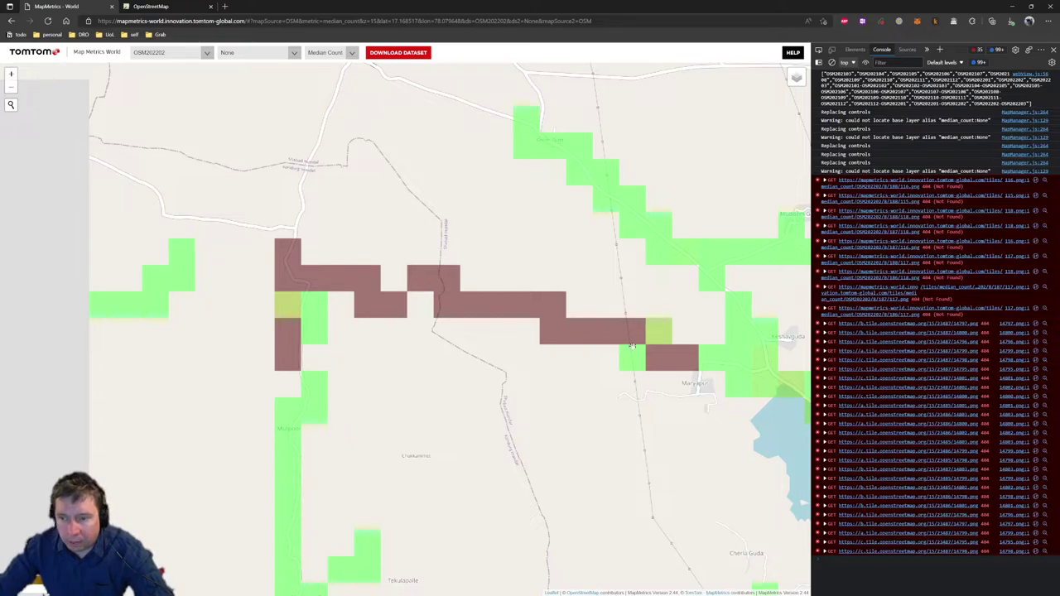
Compare the dark tiles west of Maryapur in Map Metrics with the satellite imagery and mapped roads in the OpenStreetMap editor
left_click(165, 8)
left_click(652, 276)
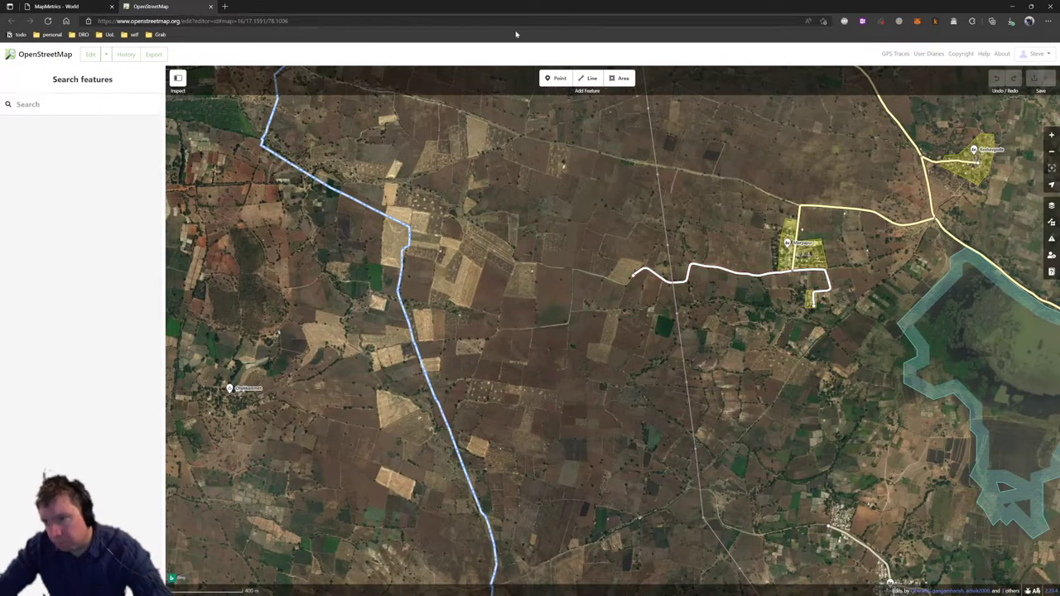
left_click(87, 8)
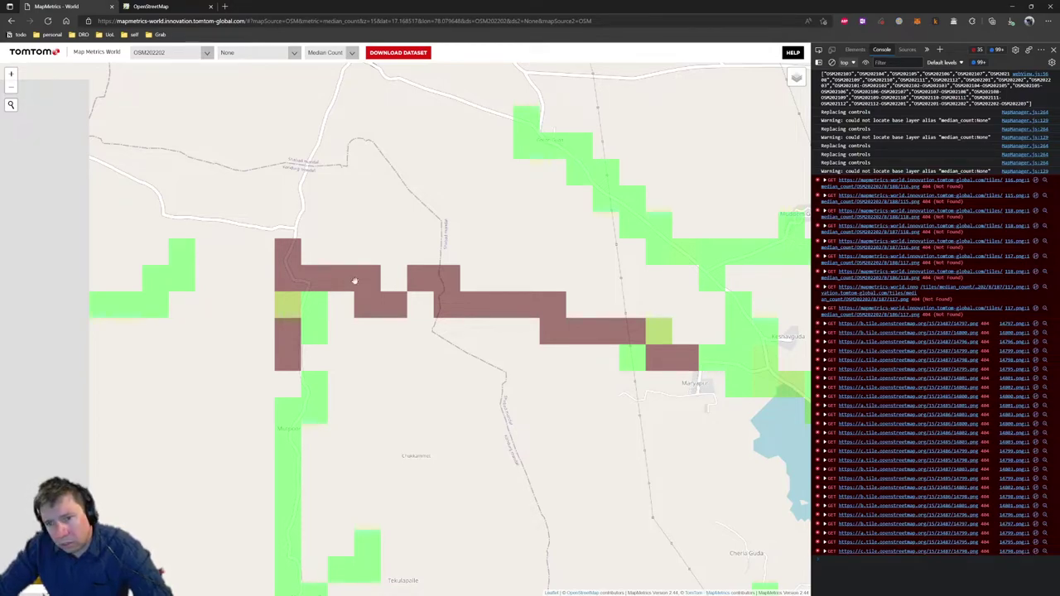
left_click(176, 7)
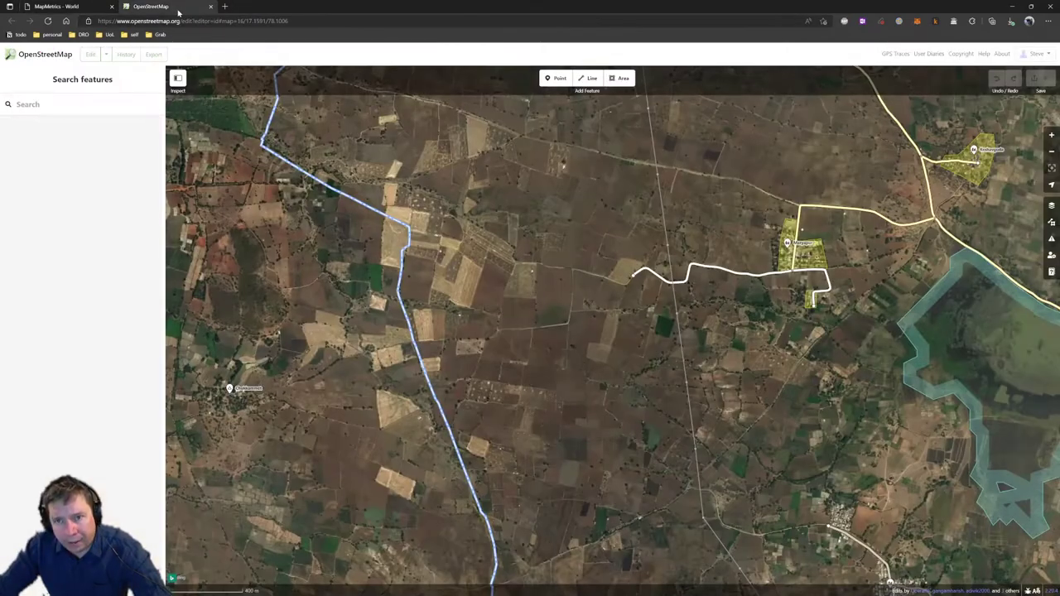
scroll(476, 297, "down", 2)
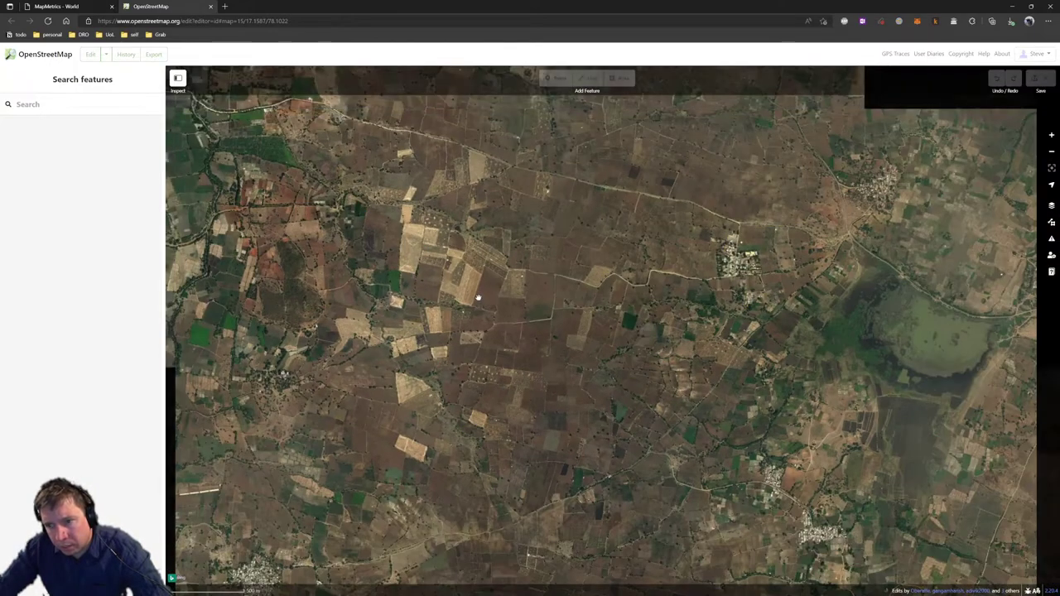
scroll(463, 293, "up", 2)
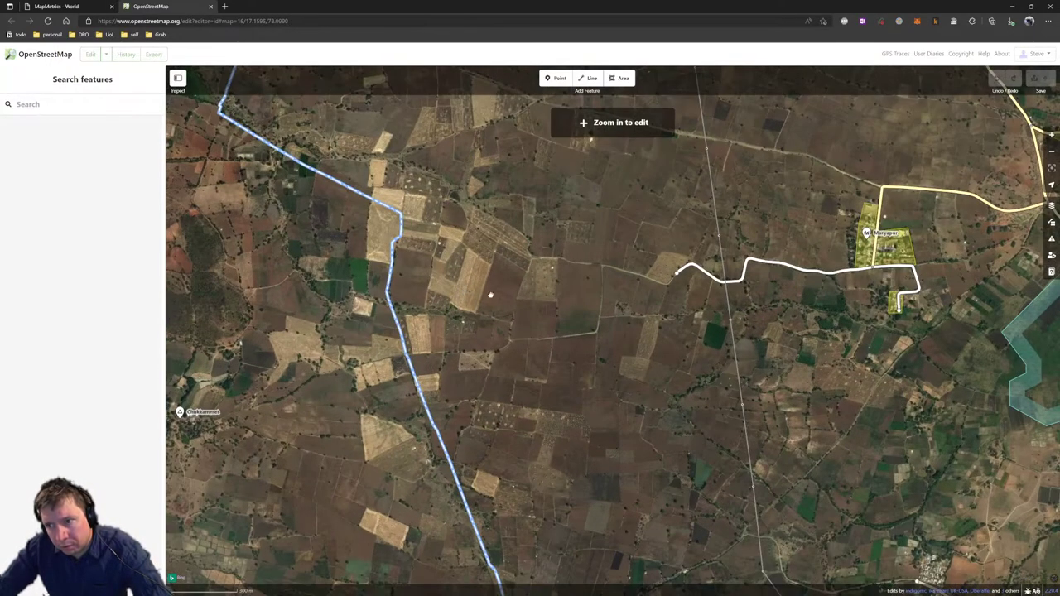
scroll(563, 373, "up", 2)
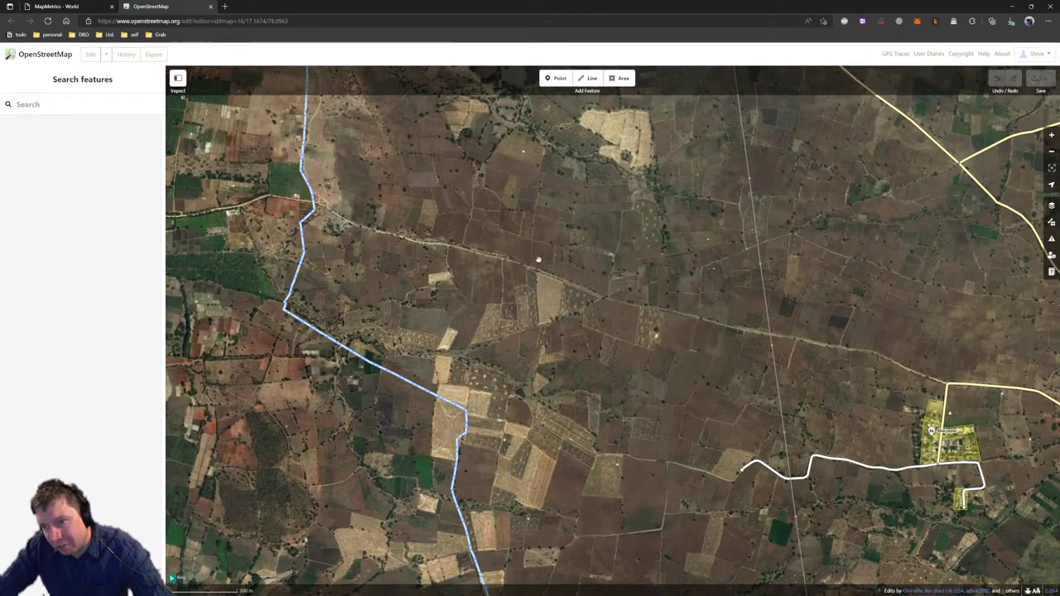
left_click(946, 383)
key("Escape")
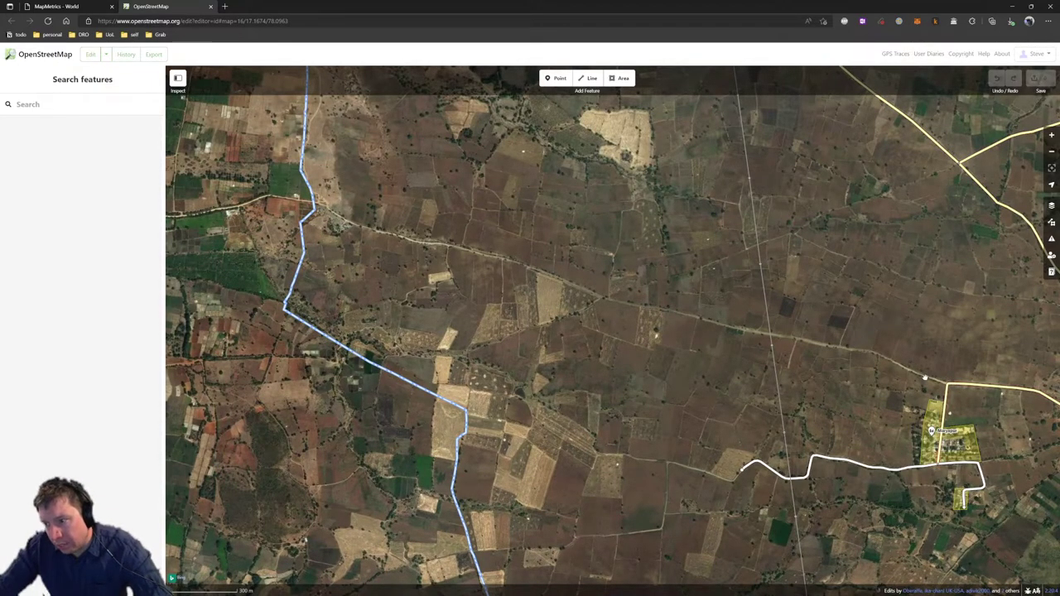
left_click_drag(386, 255, 532, 260)
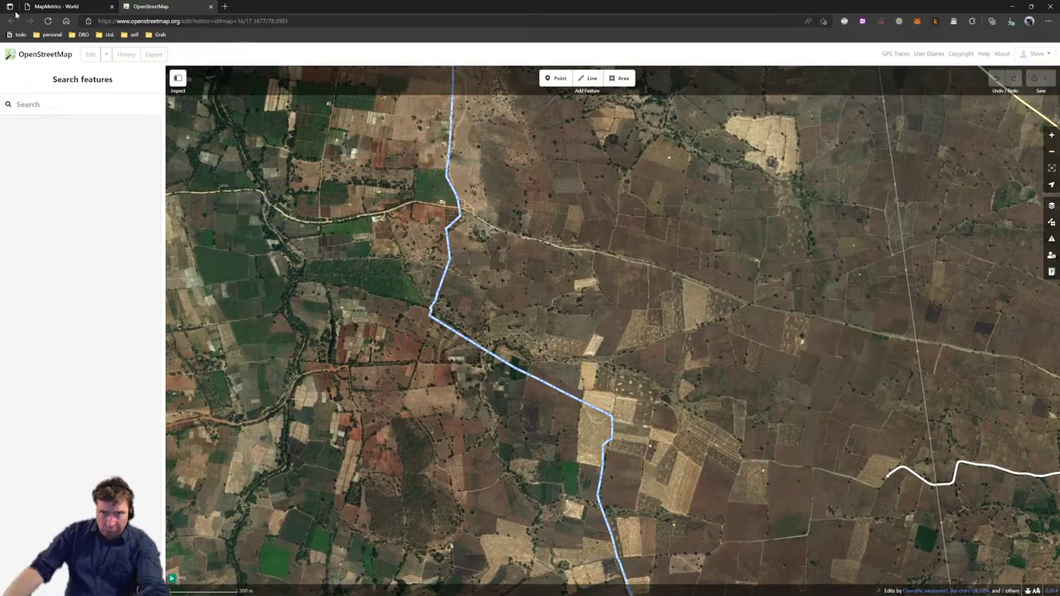
Switch back to Map Metrics, show the wider region around the tiles and close the developer console
left_click(78, 7)
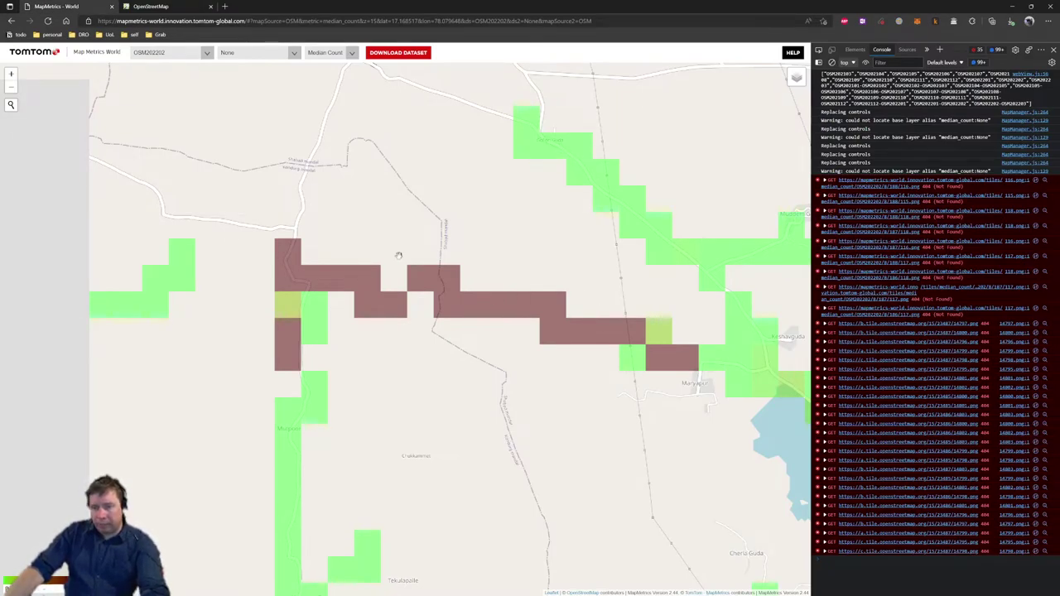
scroll(407, 261, "down", 2)
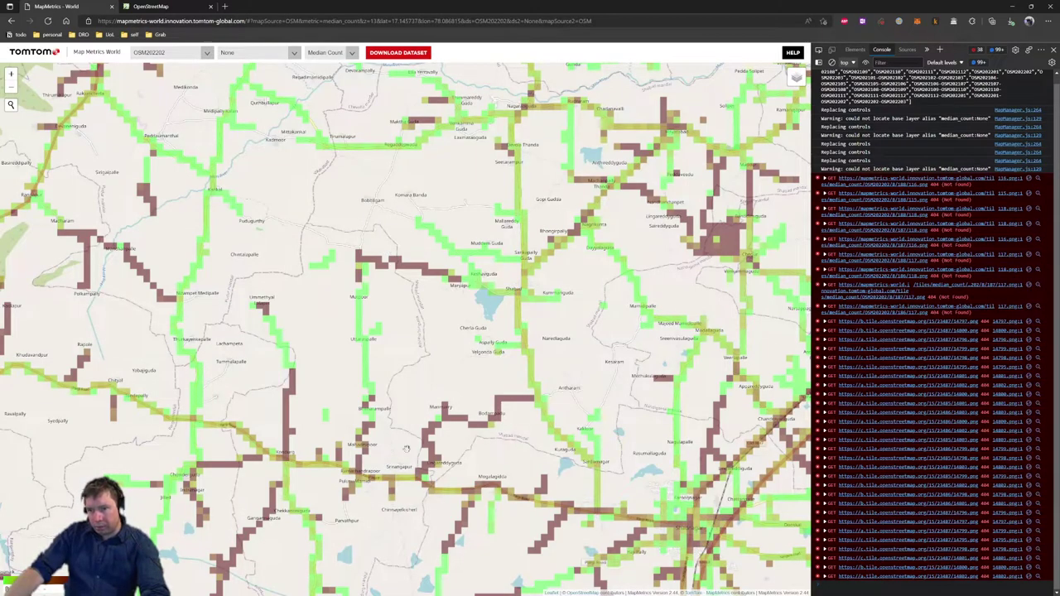
scroll(358, 331, "down", 4)
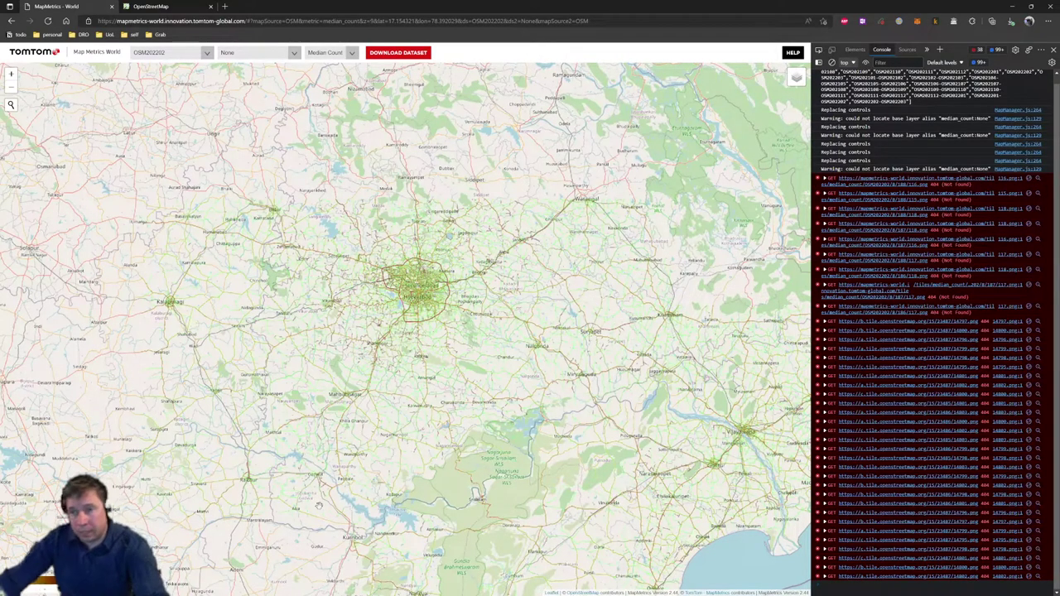
left_click(1054, 50)
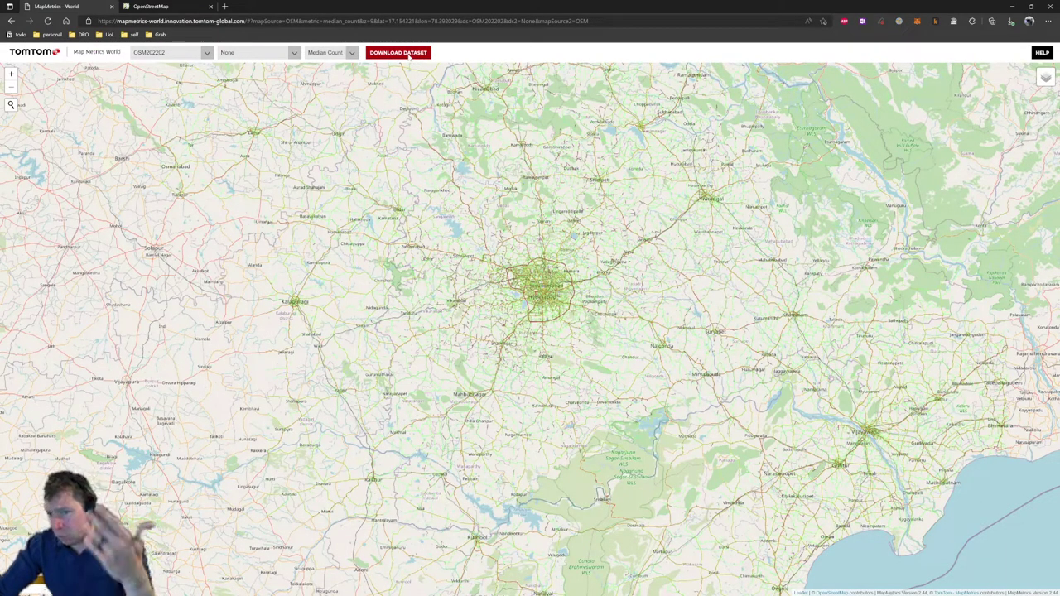
Display the OSM202202-OSM202203 median count difference layer on the map and examine the area northeast of the big city
mouse_move(1043, 81)
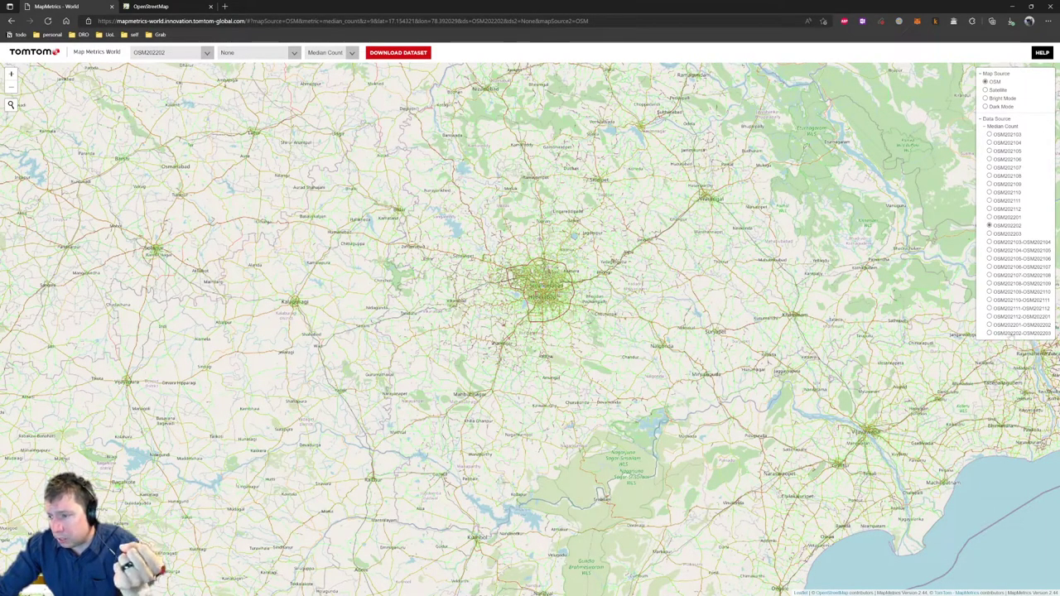
left_click(1009, 333)
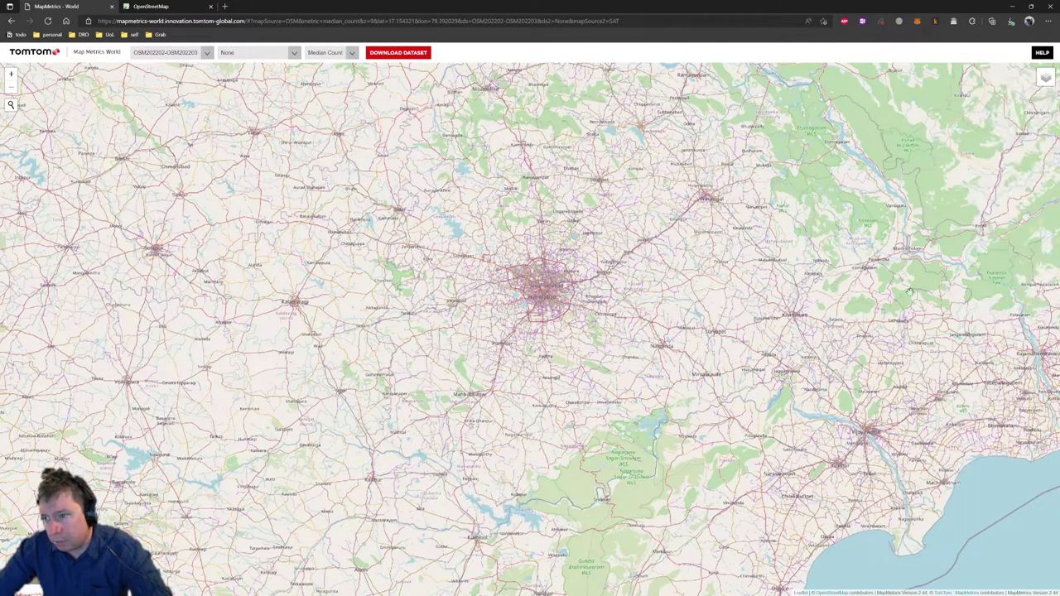
scroll(648, 212, "up", 2)
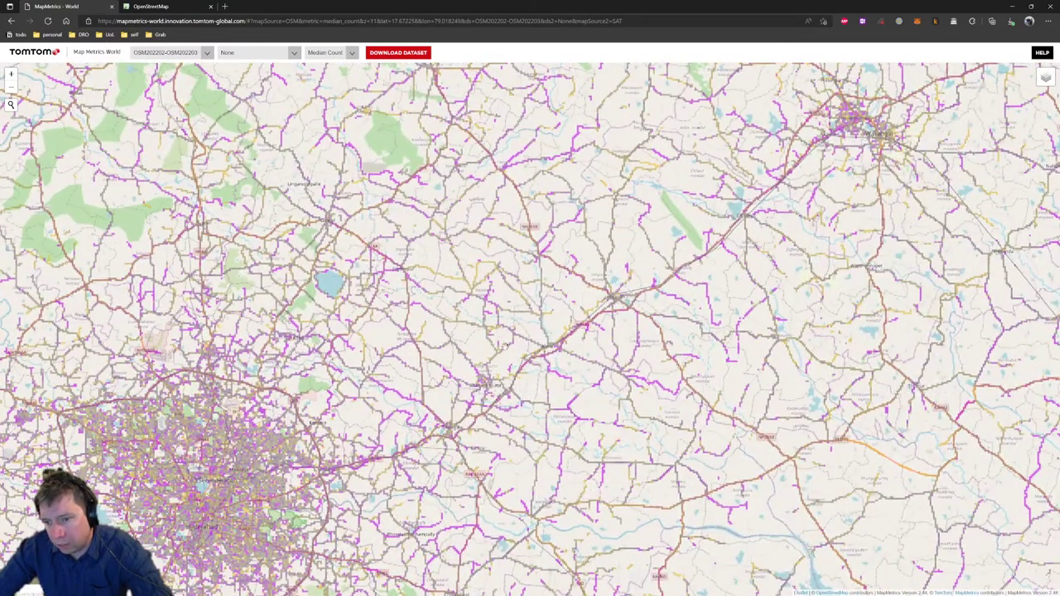
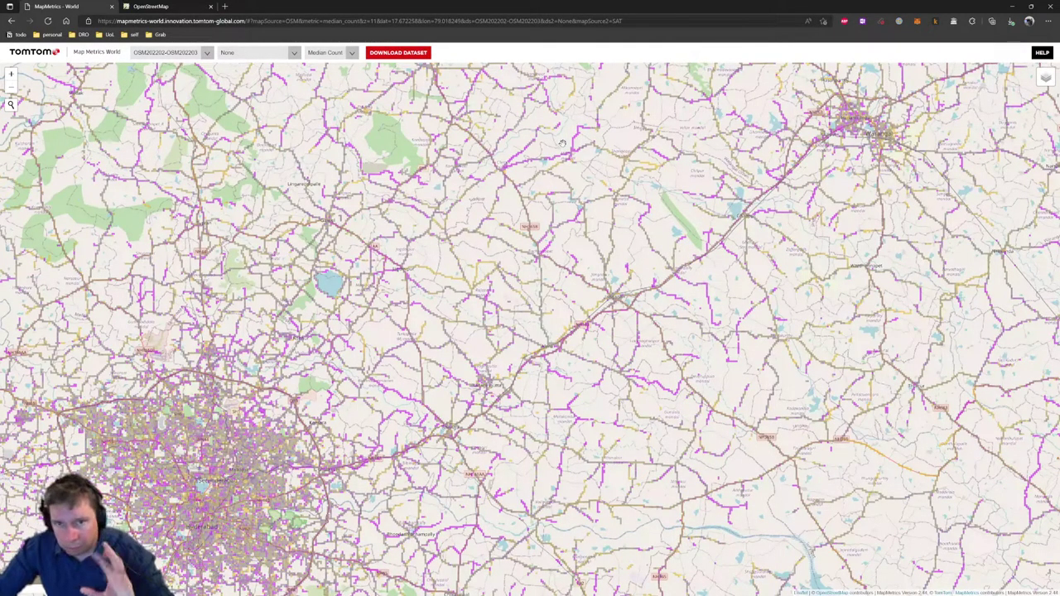
Set the second dataset to Map Only for a side-by-side view and bring Warangal into view
left_click(208, 52)
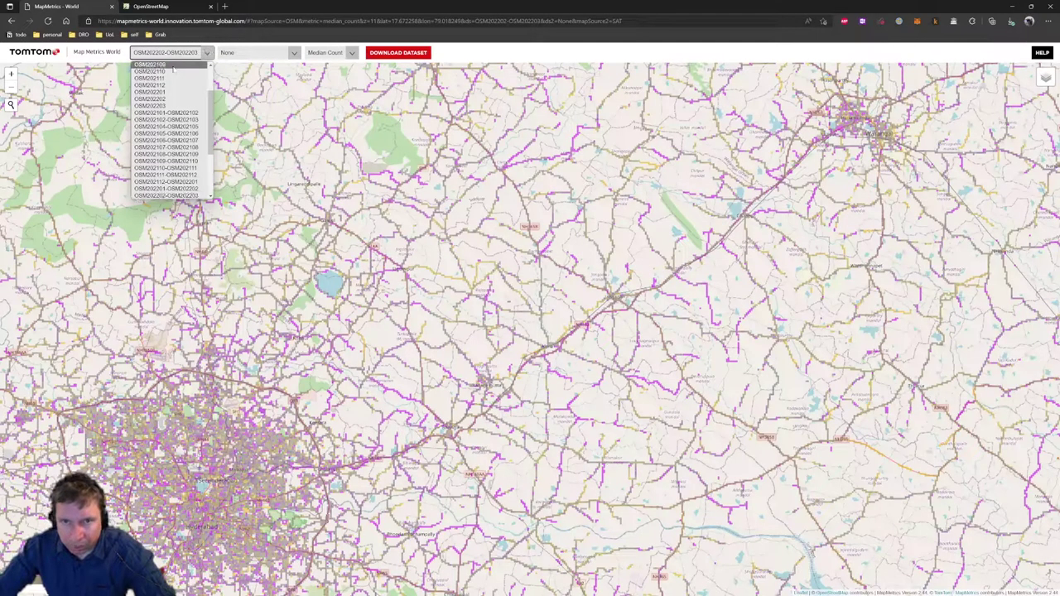
left_click(249, 52)
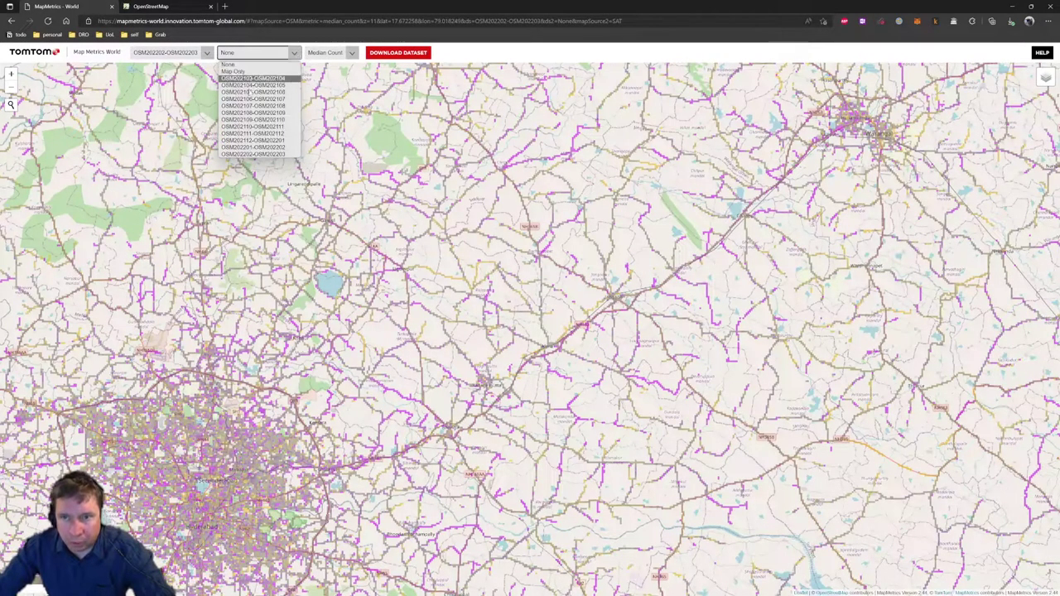
left_click(233, 71)
left_click_drag(351, 223, 203, 288)
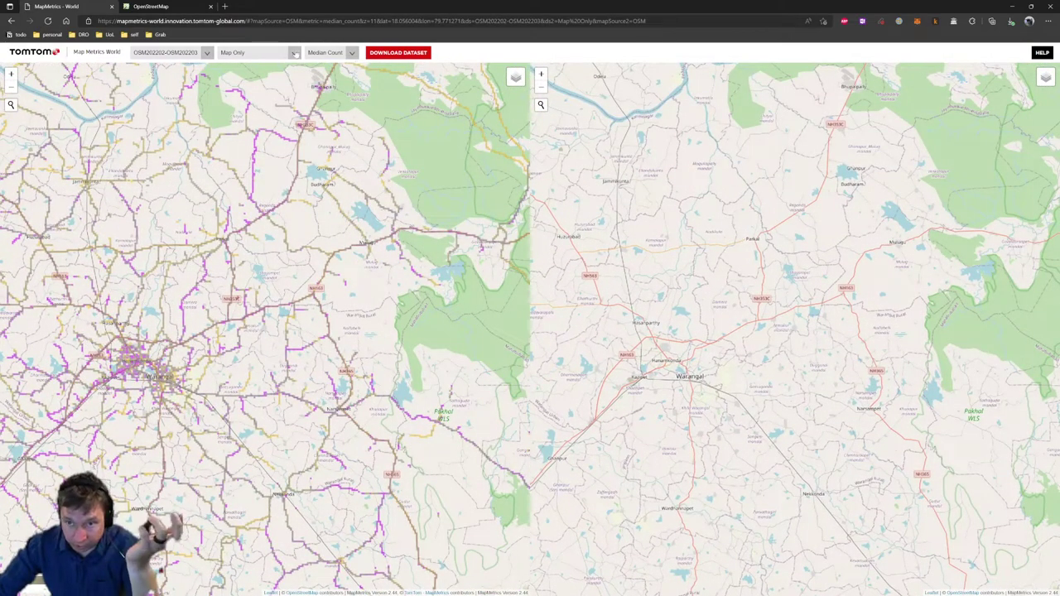
Compare dataset OSM202202 side by side with OSM202202-OSM202203 around Warangal
left_click(295, 53)
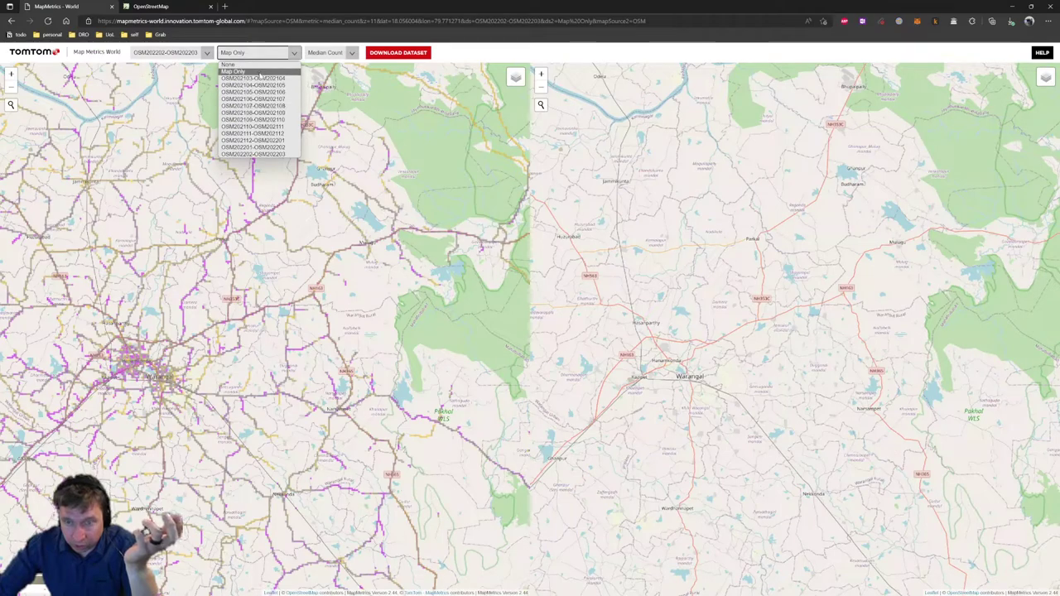
left_click(169, 53)
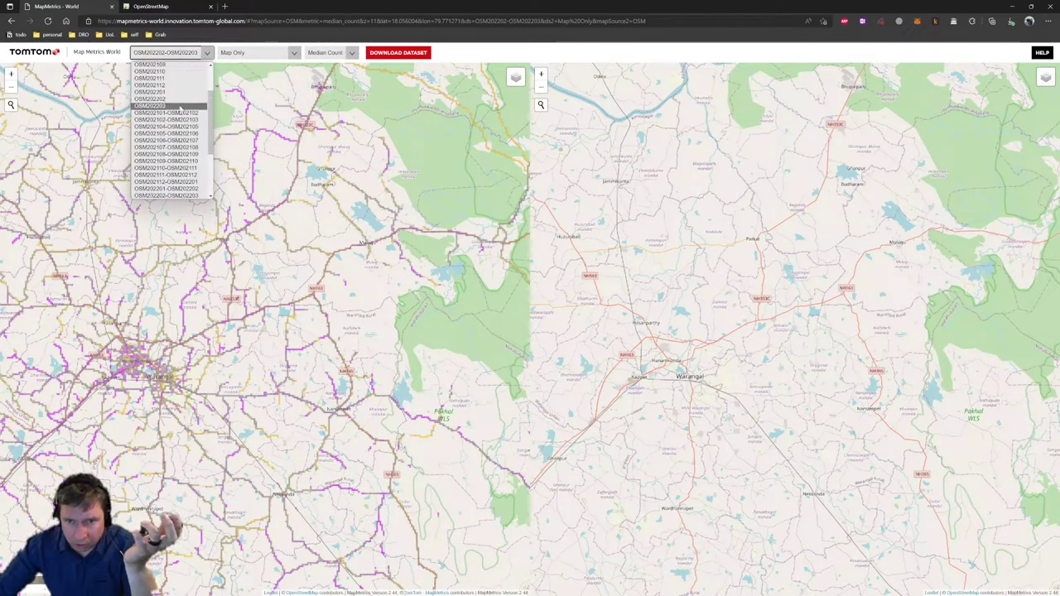
left_click(153, 99)
left_click(256, 52)
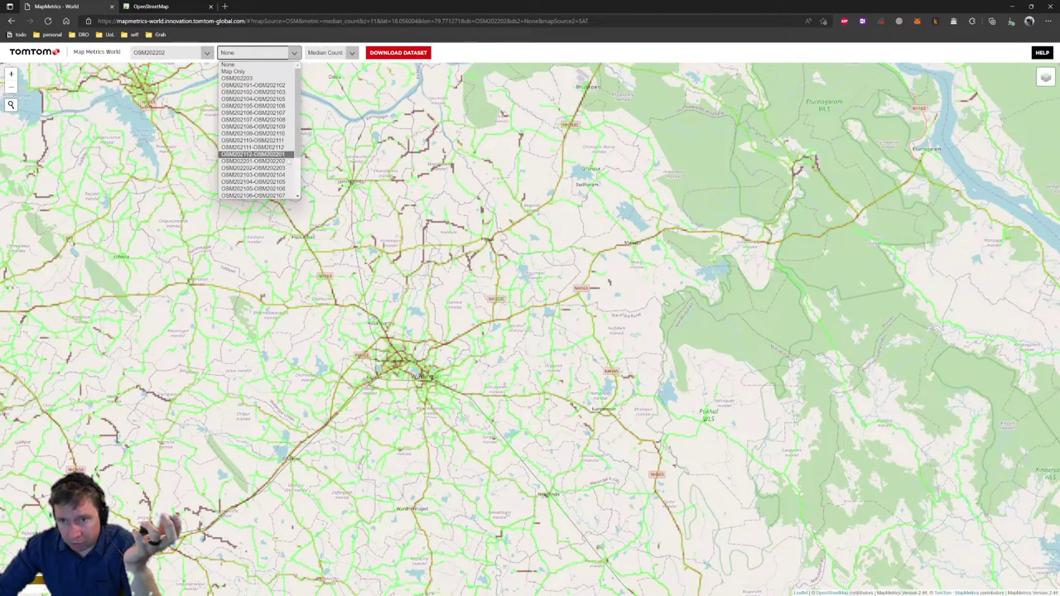
scroll(257, 132, "down", 5)
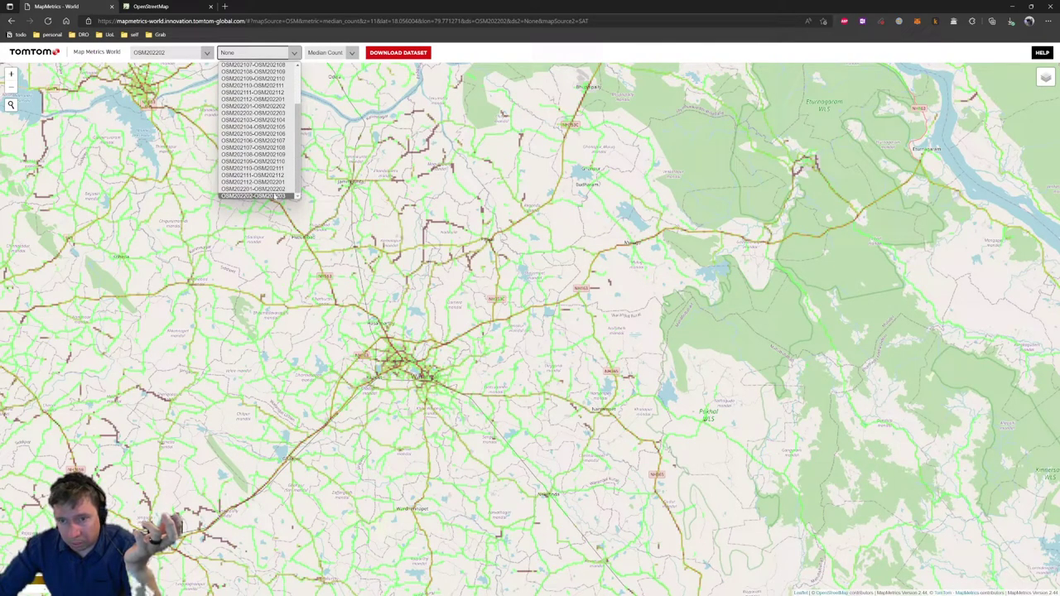
left_click(253, 196)
left_click_drag(748, 327, 732, 280)
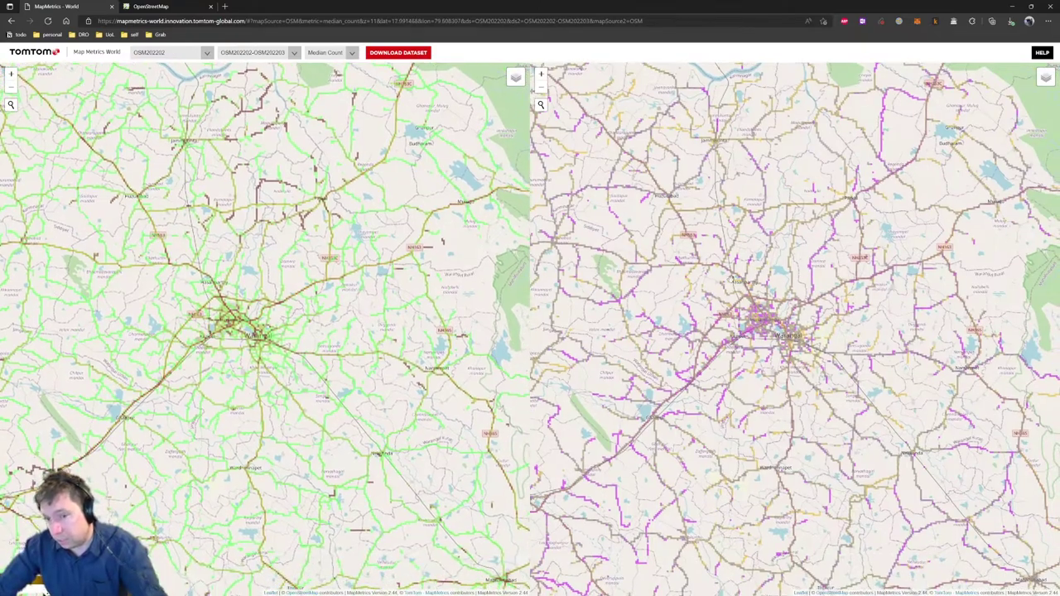
left_click(732, 280)
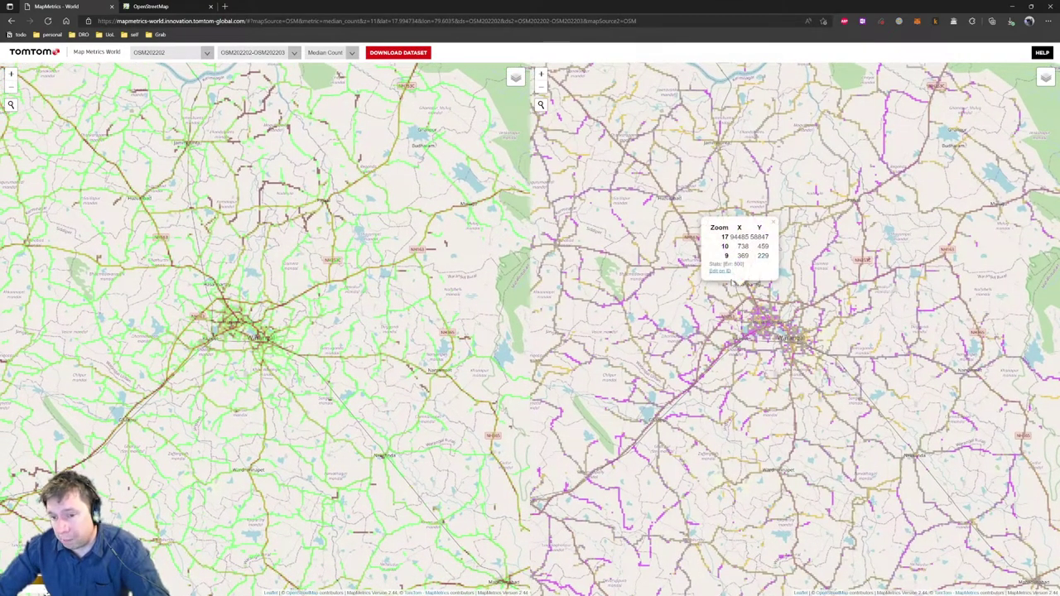
left_click(772, 220)
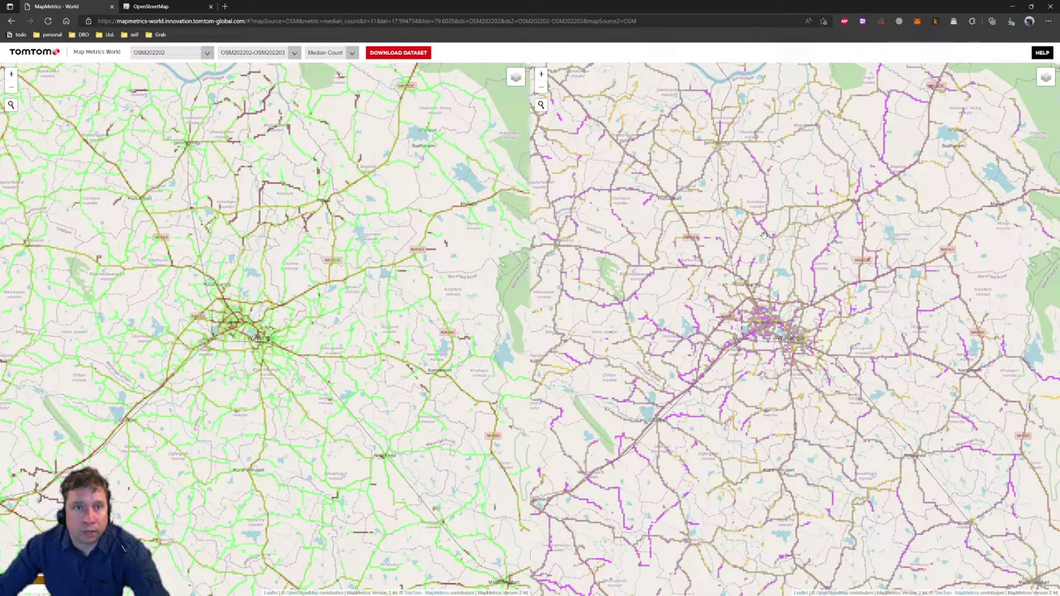
Load Map Metrics at zoom 10, latitude 39.000000 and longitude -104 by editing the page address, keeping the median_count metric
left_click(352, 53)
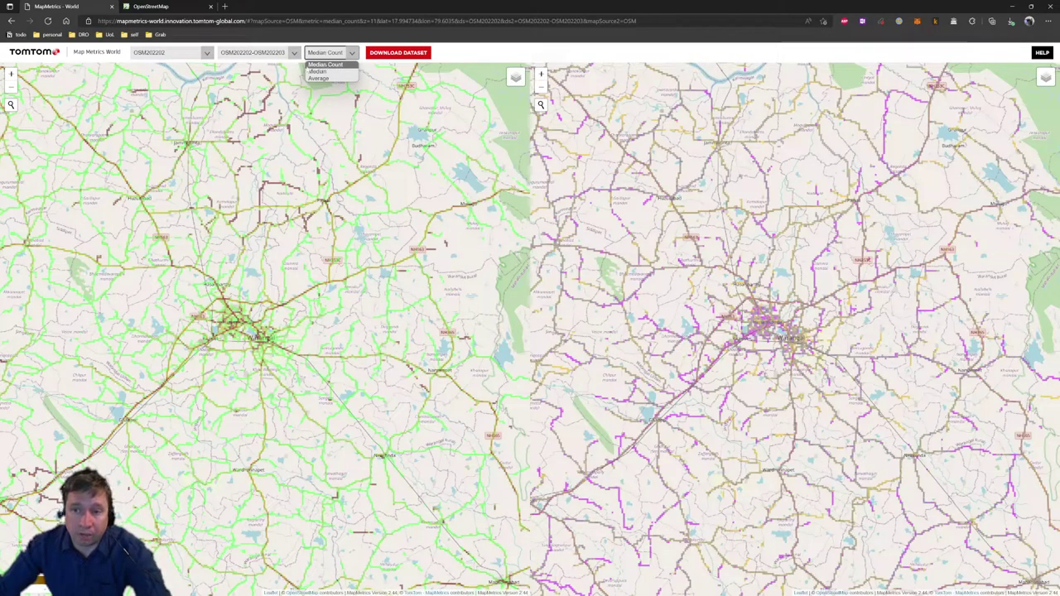
left_click_drag(636, 20, 246, 20)
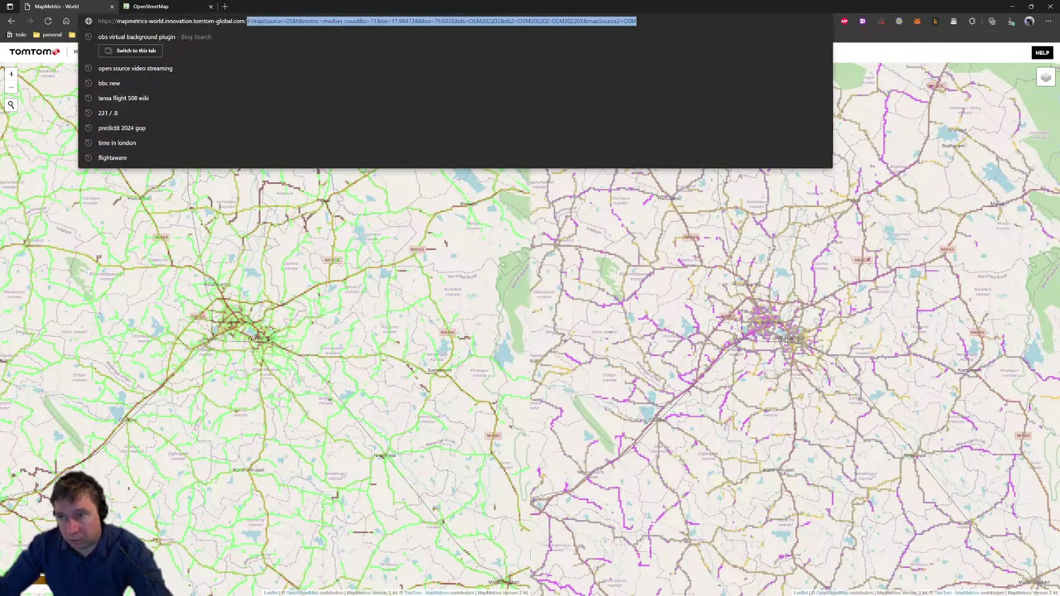
type("#?mapSource=OSM&metric=median_count&z=10&lat=39.000000&lon=-104")
key("Return")
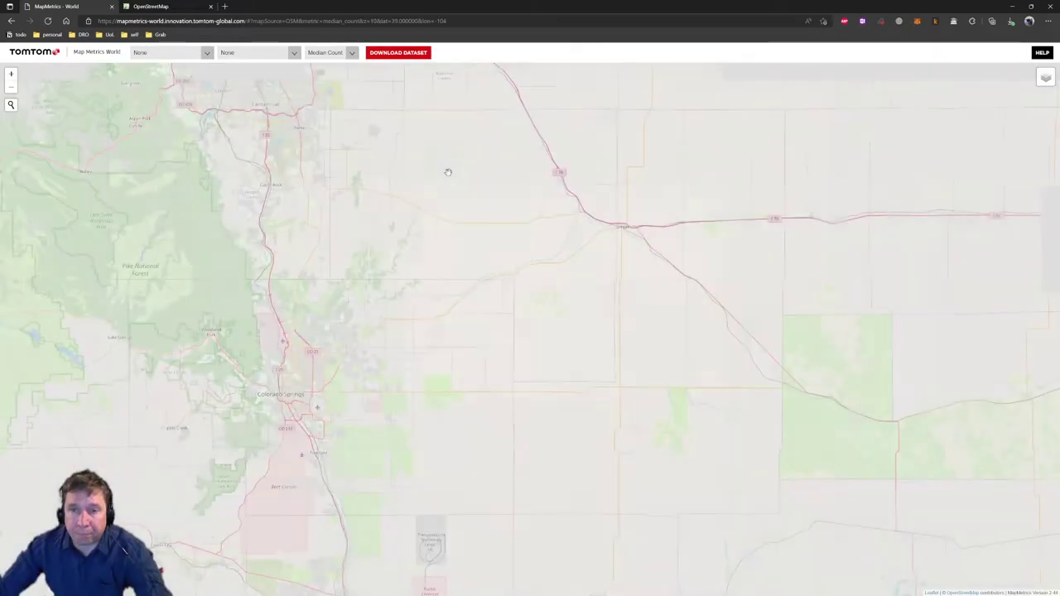
Move the map to Goodland and display the OSM202203 median count layer there
left_click_drag(468, 221, 383, 224)
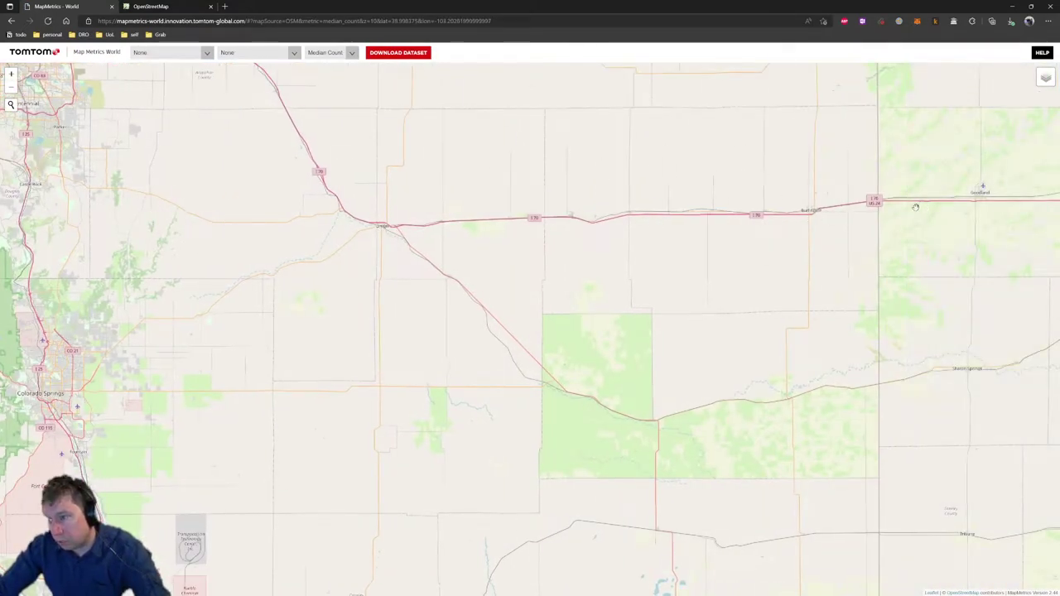
left_click_drag(920, 207, 607, 217)
scroll(572, 217, "up", 4)
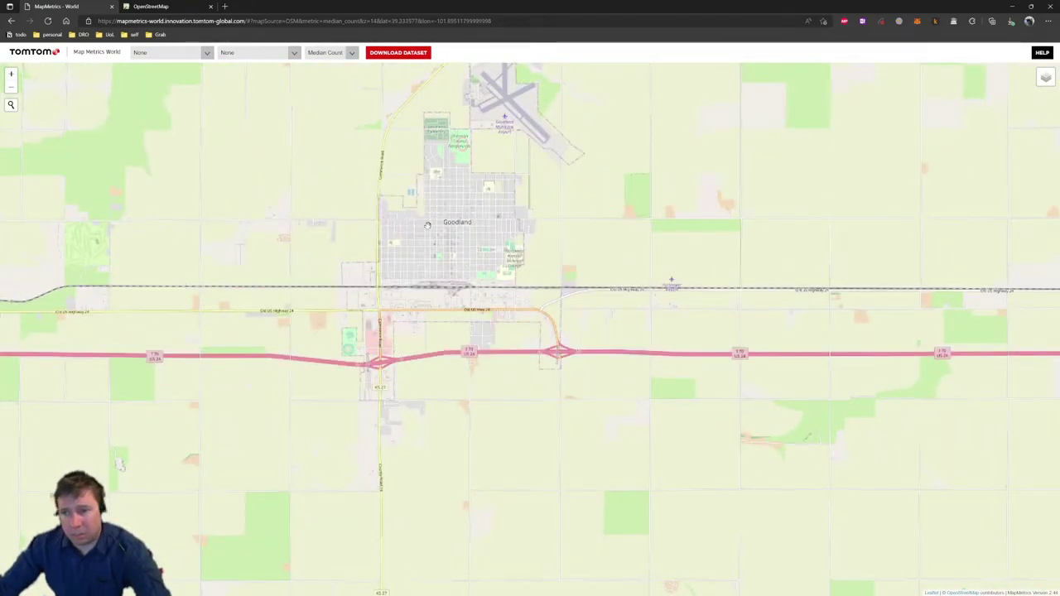
scroll(428, 226, "down", 1)
mouse_move(1046, 78)
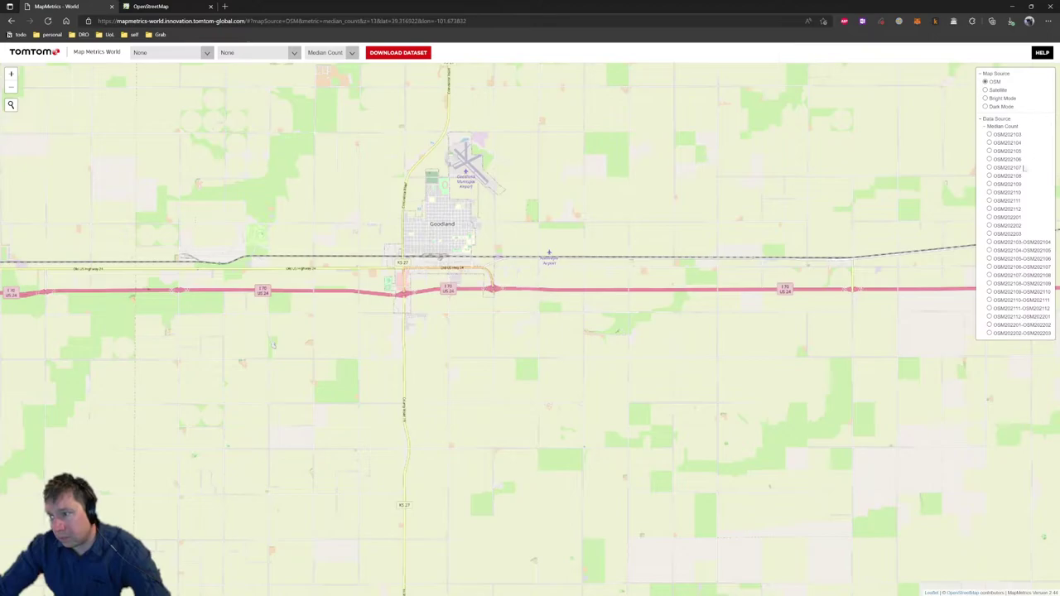
left_click(1008, 235)
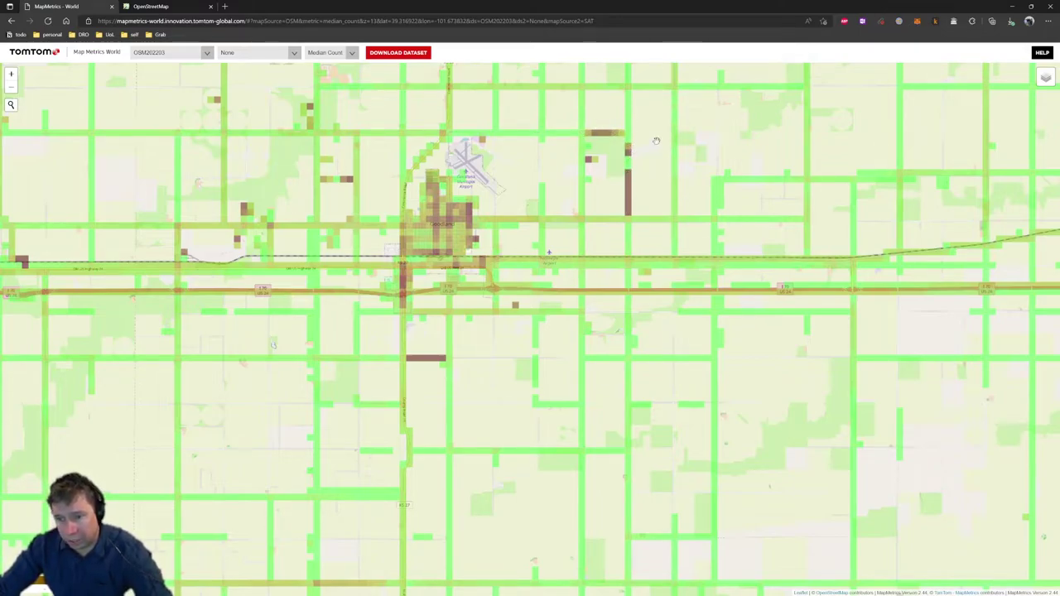
Open a tile from the brown strip along County Road 62, between County Roads 19 and 20, in the OpenStreetMap editor
scroll(424, 359, "up", 3)
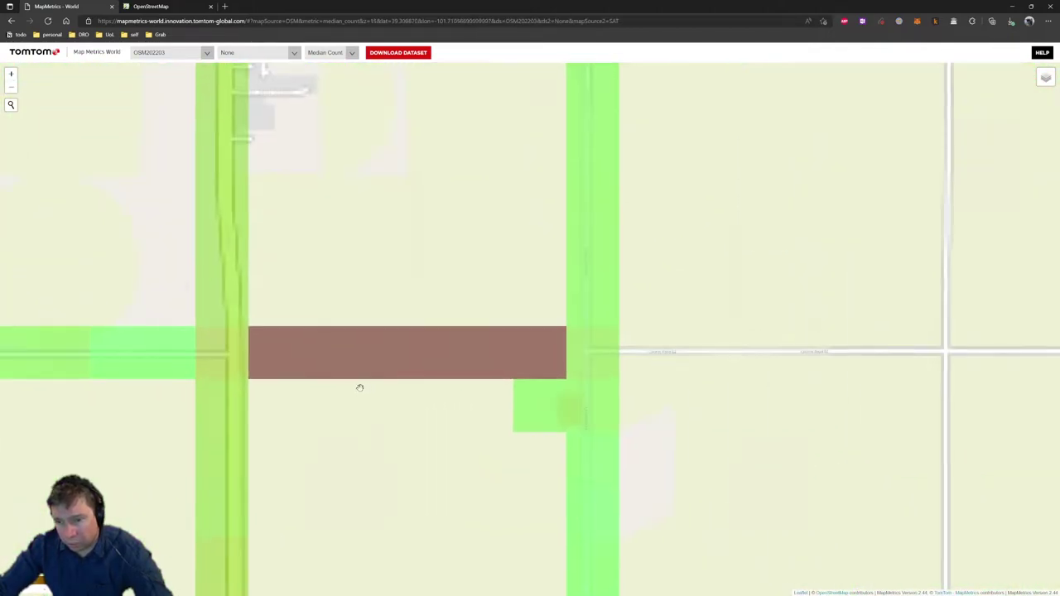
scroll(403, 293, "up", 1)
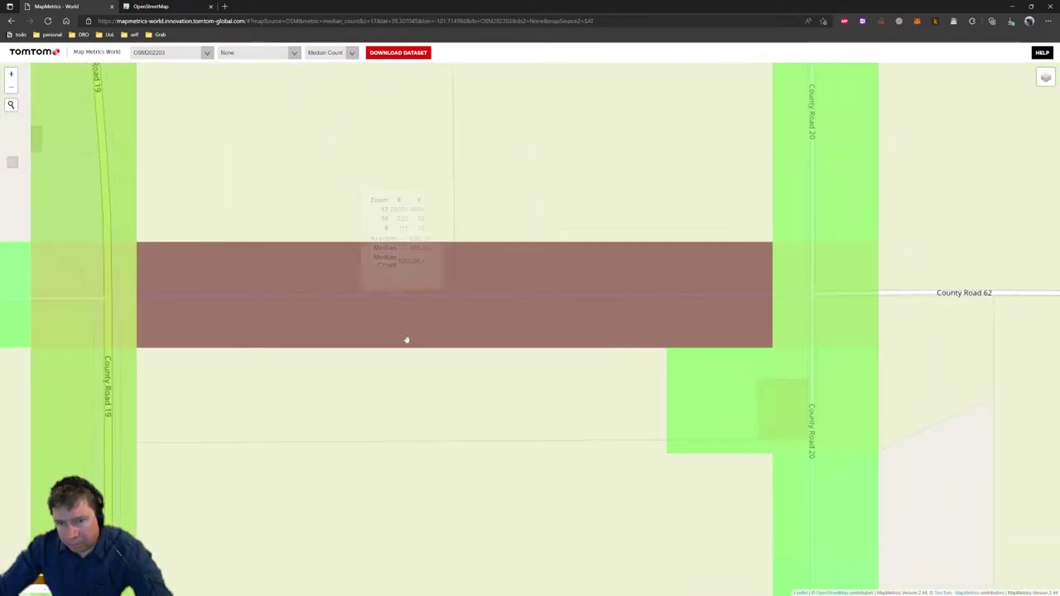
left_click(406, 340)
left_click(366, 363)
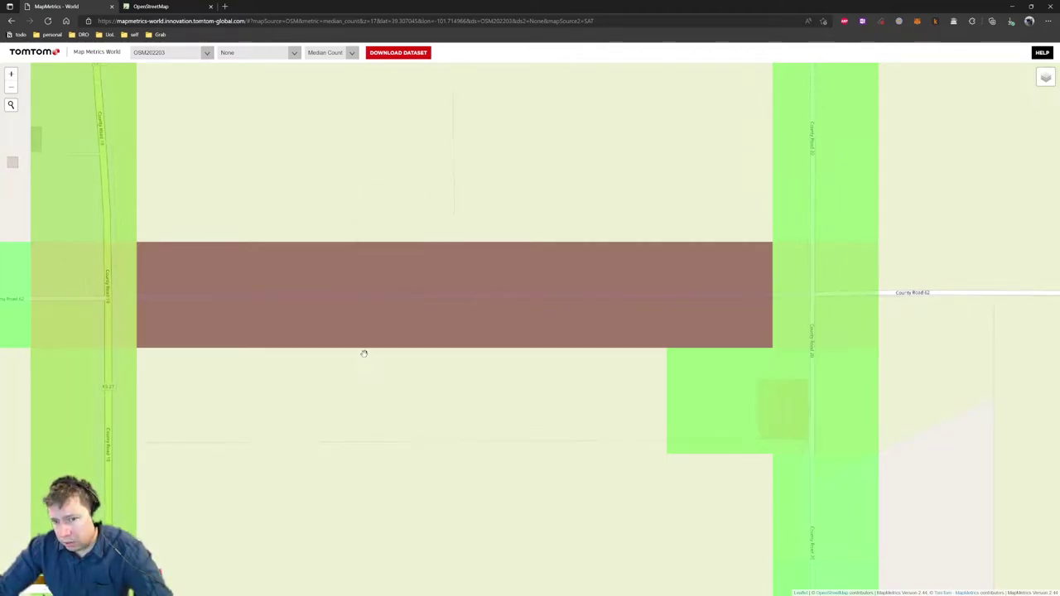
left_click(507, 290)
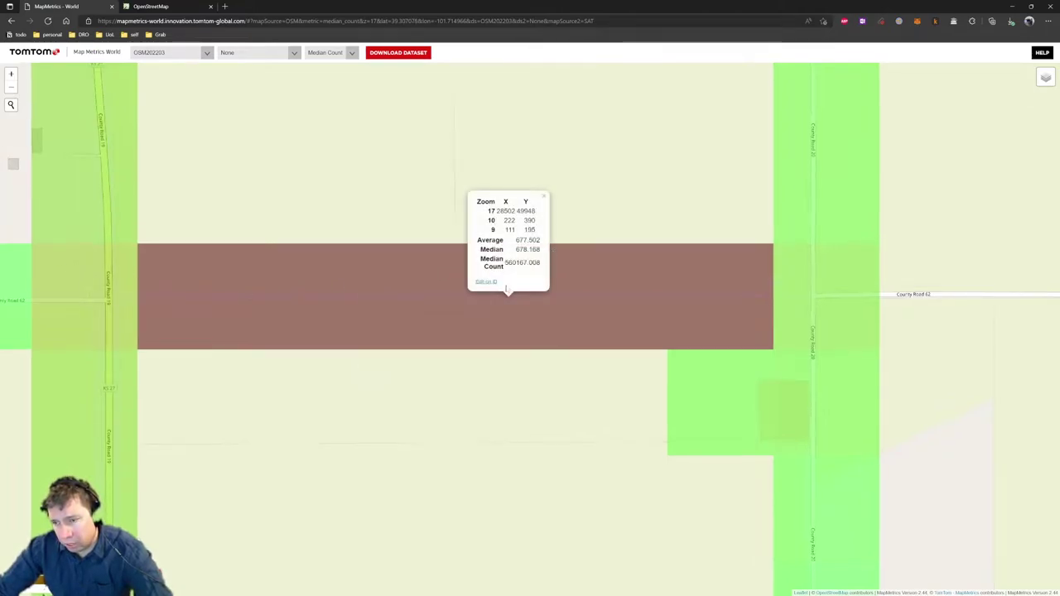
left_click(489, 284)
left_click(310, 6)
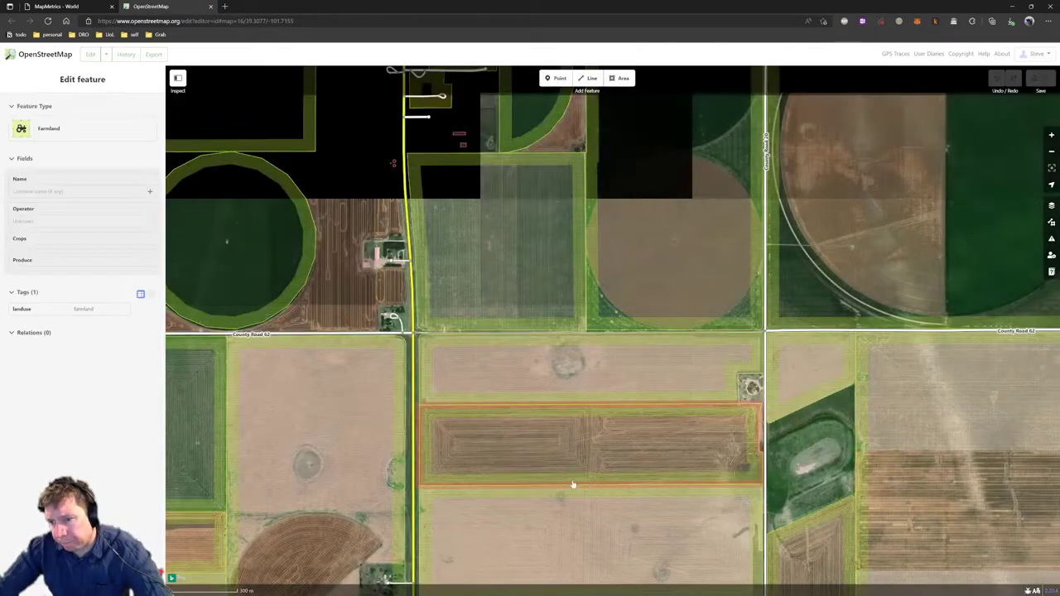
Examine the aerial imagery along the unmapped stretch of County Road 62 between County Roads 19 and 20
scroll(485, 342, "up", 5)
left_click(403, 348)
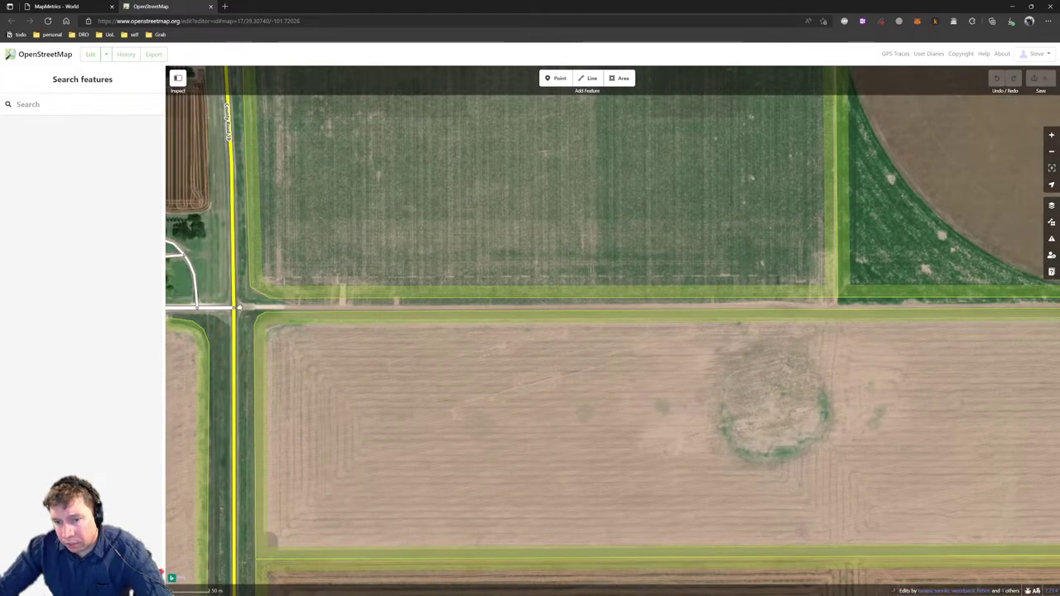
left_click_drag(533, 303, 311, 309)
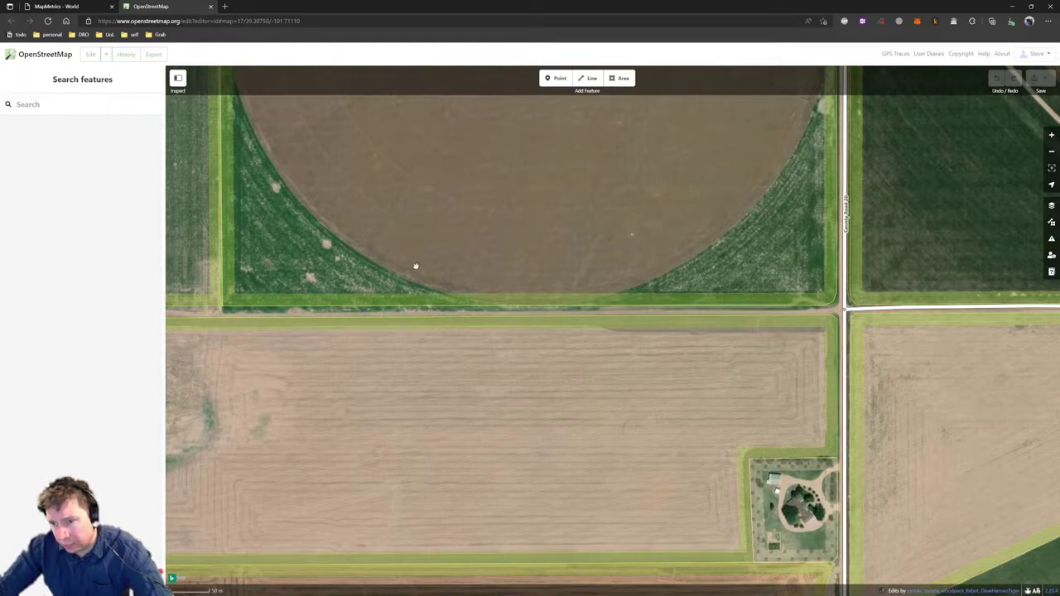
left_click_drag(417, 268, 851, 247)
left_click_drag(295, 298, 765, 234)
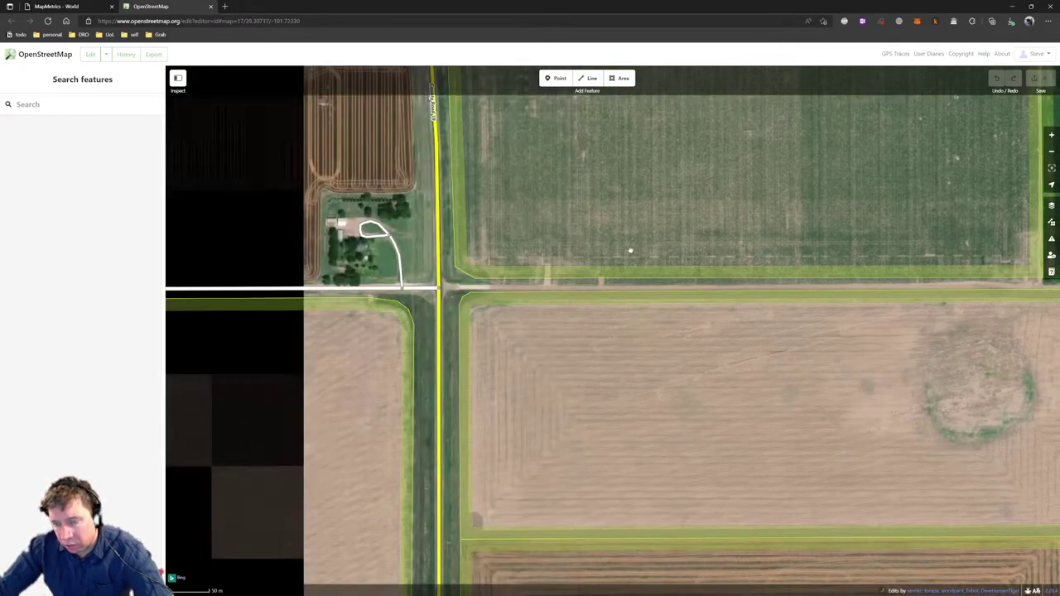
Return to Map Metrics, dismiss the tile details and show the wider Goodland area
left_click(62, 6)
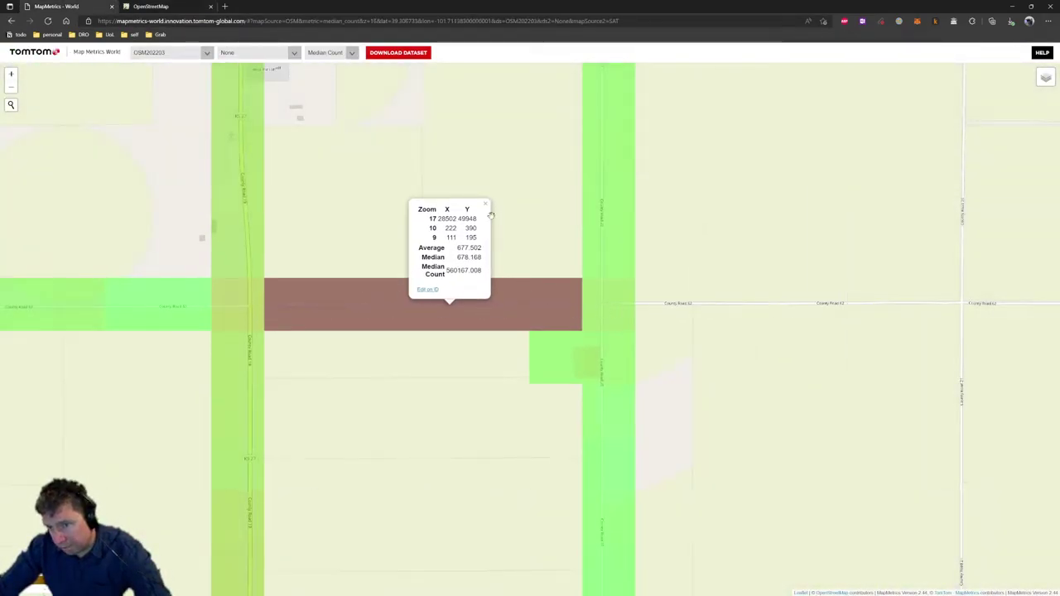
left_click(487, 204)
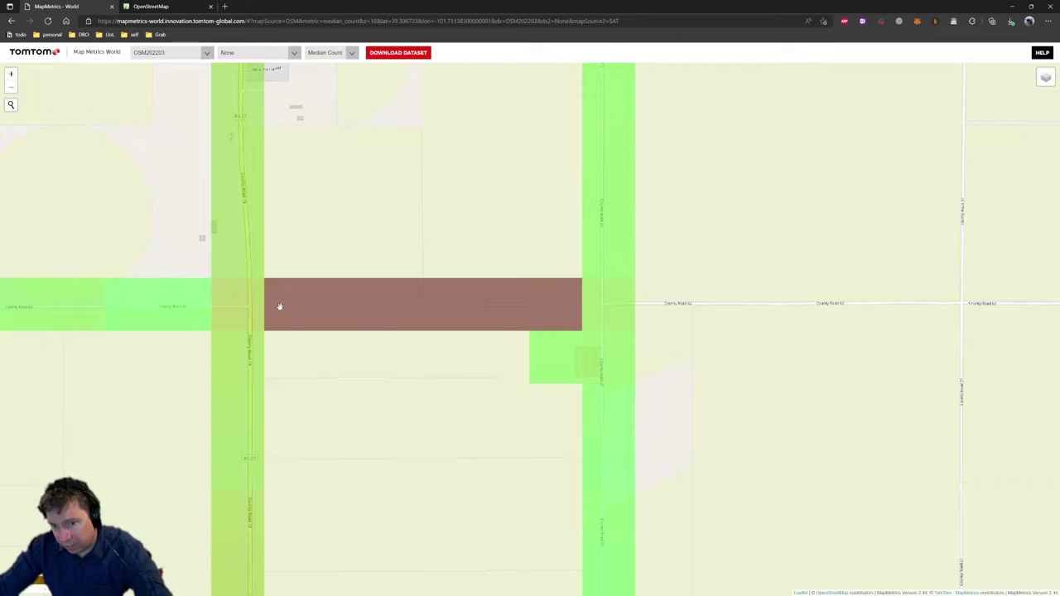
scroll(473, 389, "down", 3)
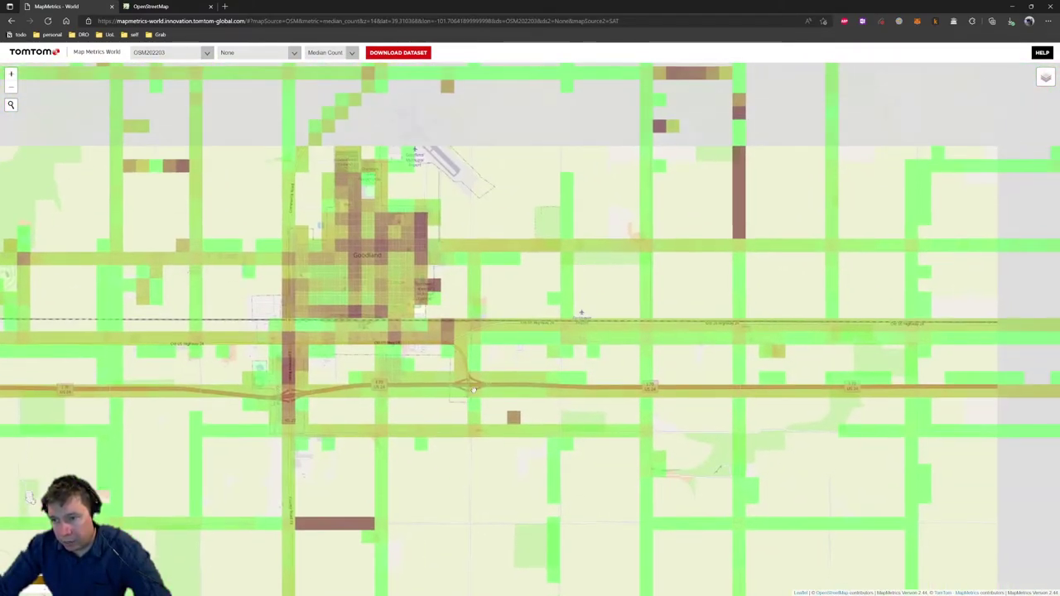
Close the old OpenStreetMap editor tab and open a tile from the vertical brown strip north of County Road 65 in the editor
left_click_drag(473, 390, 189, 421)
scroll(438, 264, "up", 2)
scroll(495, 281, "up", 1)
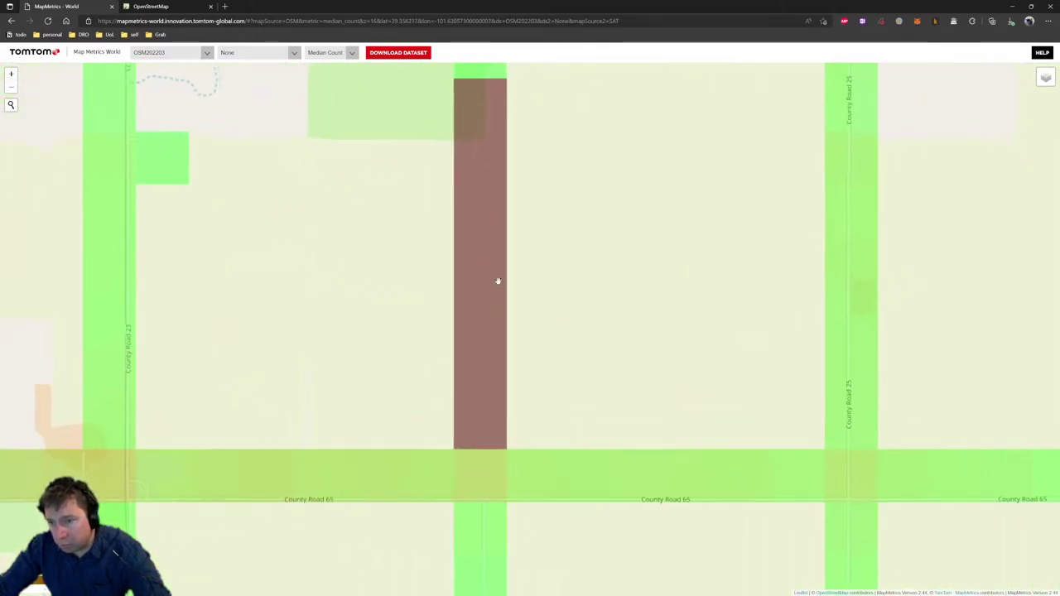
left_click(210, 7)
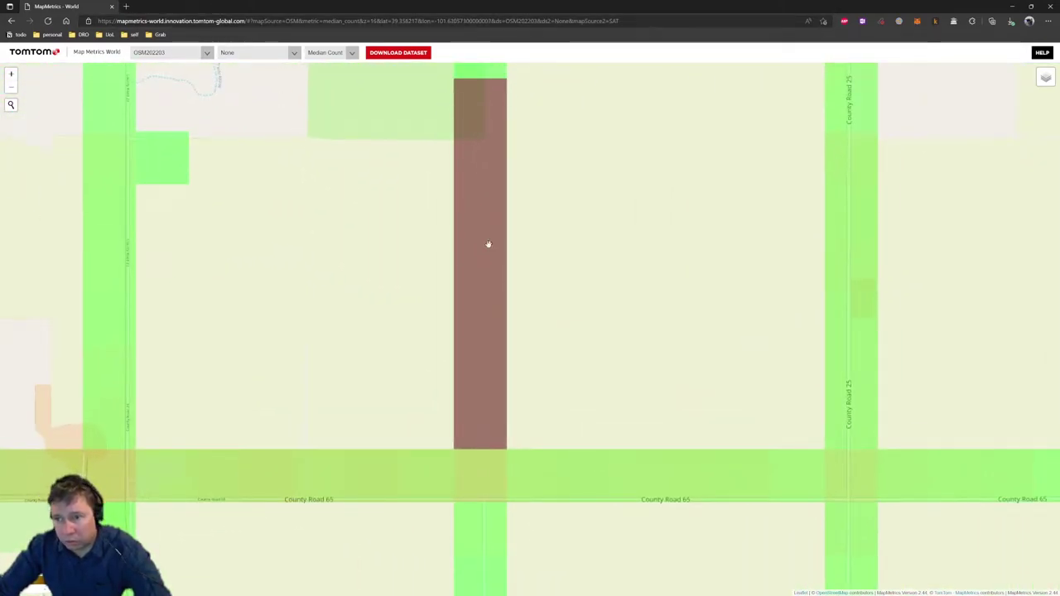
scroll(484, 271, "up", 2)
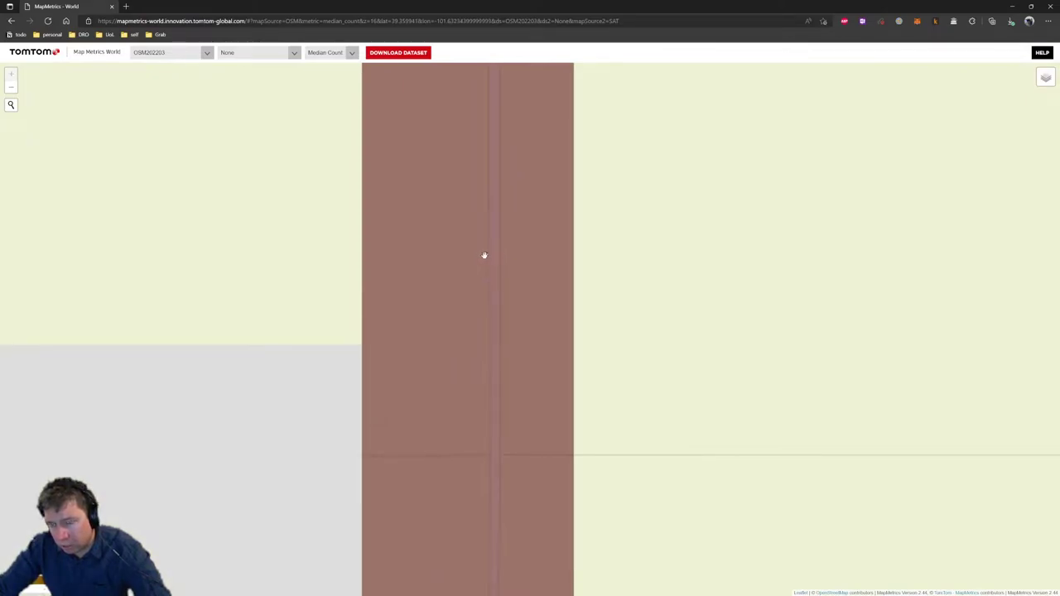
left_click(480, 251)
left_click(449, 229)
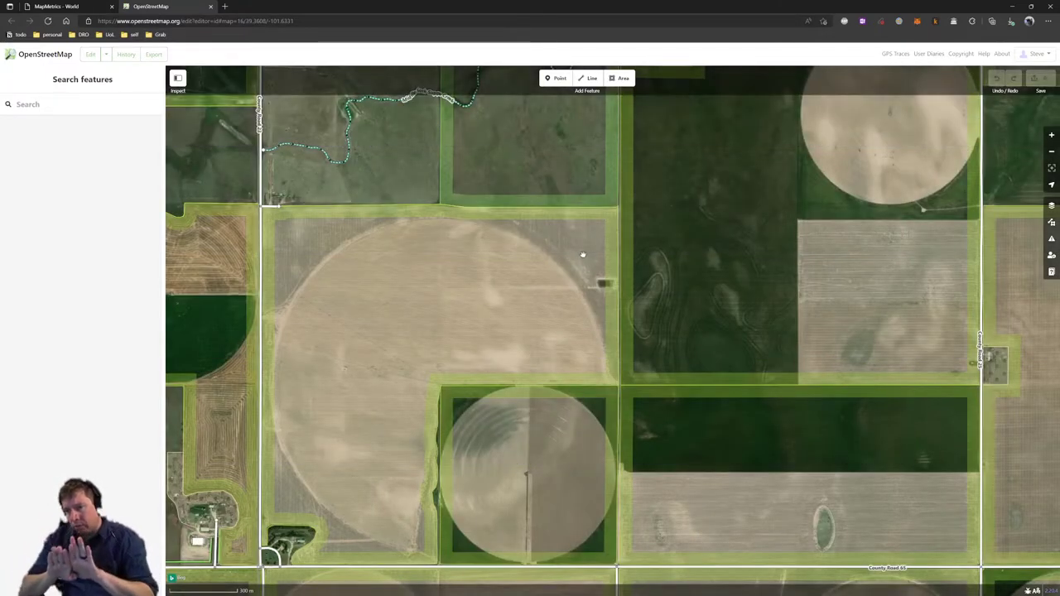
Examine the imagery and farmland boundaries along the unmapped north-south road north of County Road 65
left_click(627, 398)
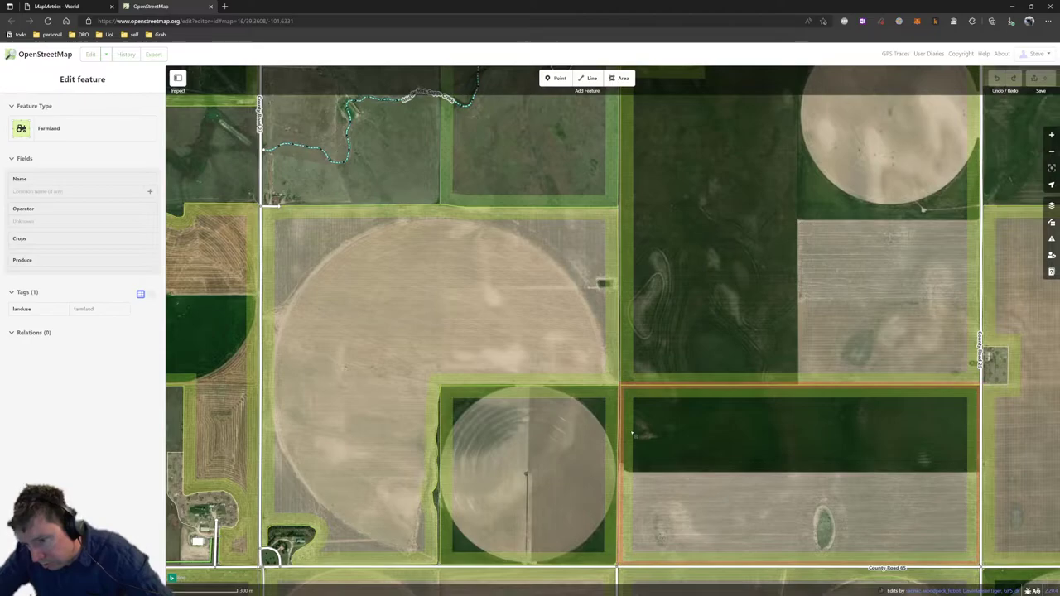
left_click(719, 365)
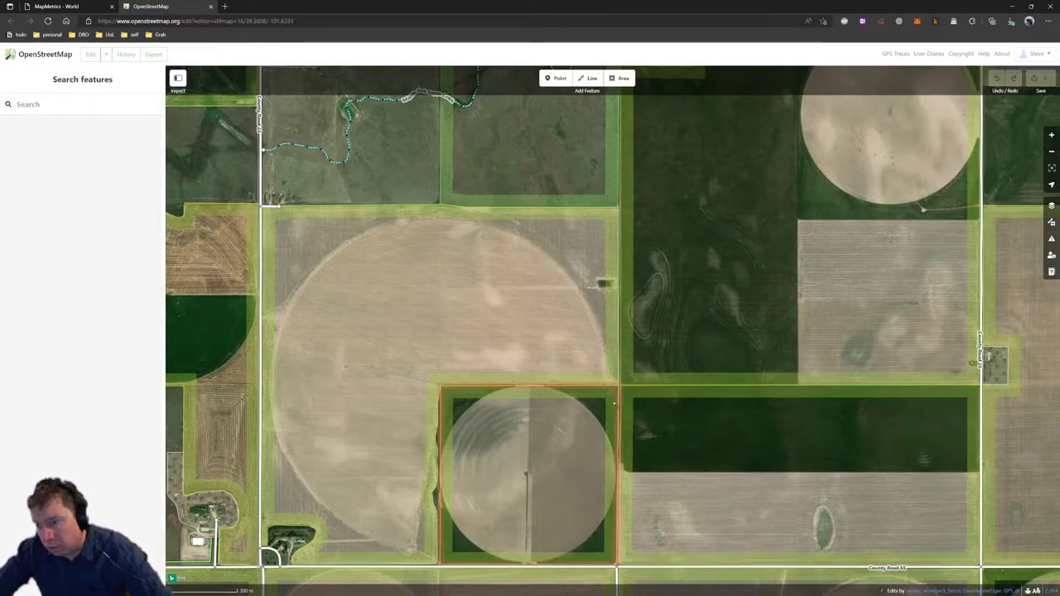
scroll(687, 365, "up", 10)
scroll(635, 307, "down", 5)
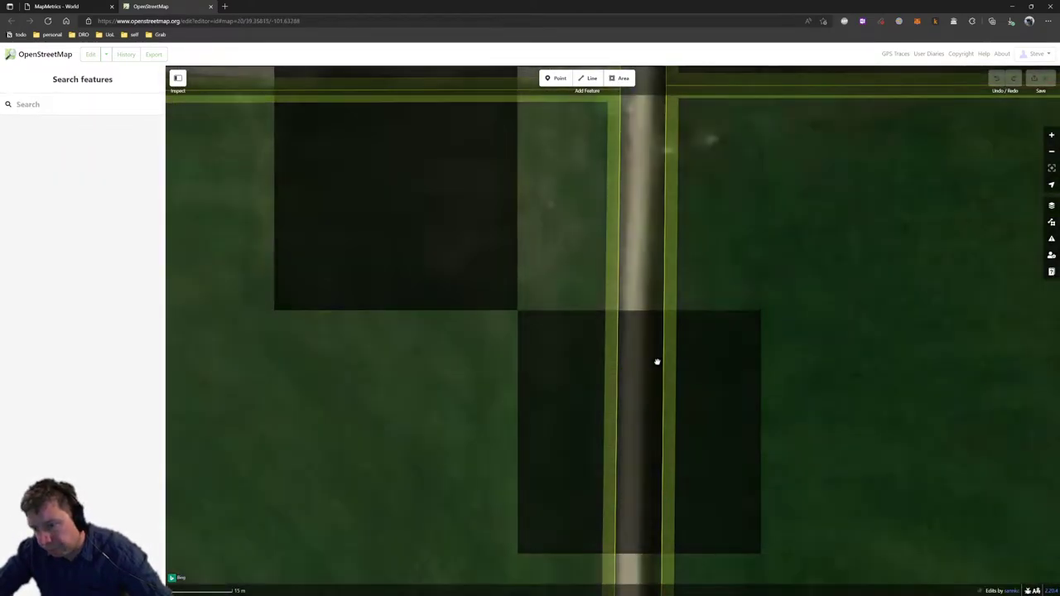
scroll(639, 288, "down", 5)
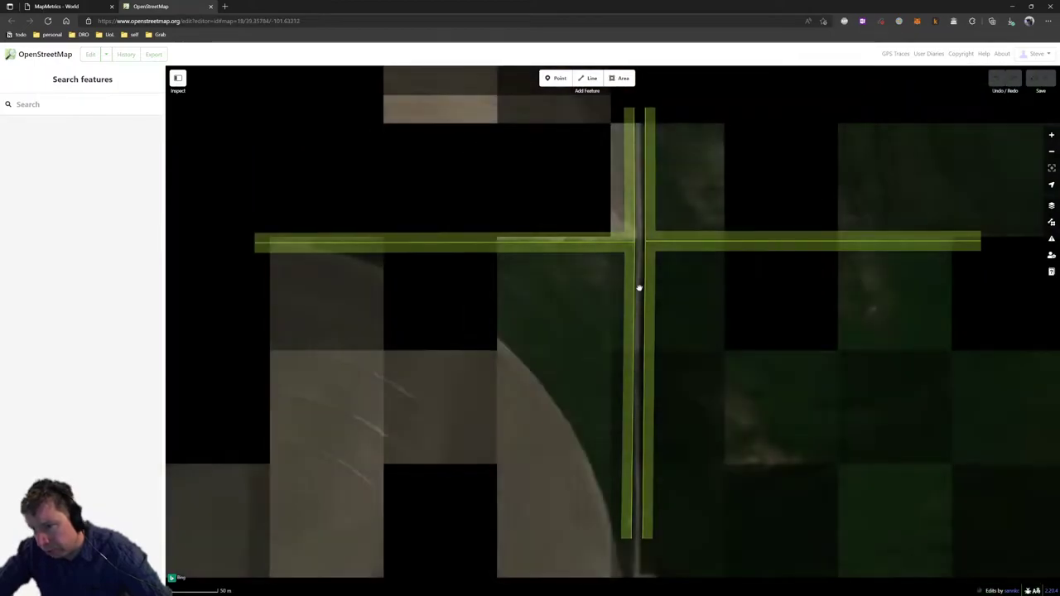
left_click(640, 288)
scroll(639, 282, "down", 4)
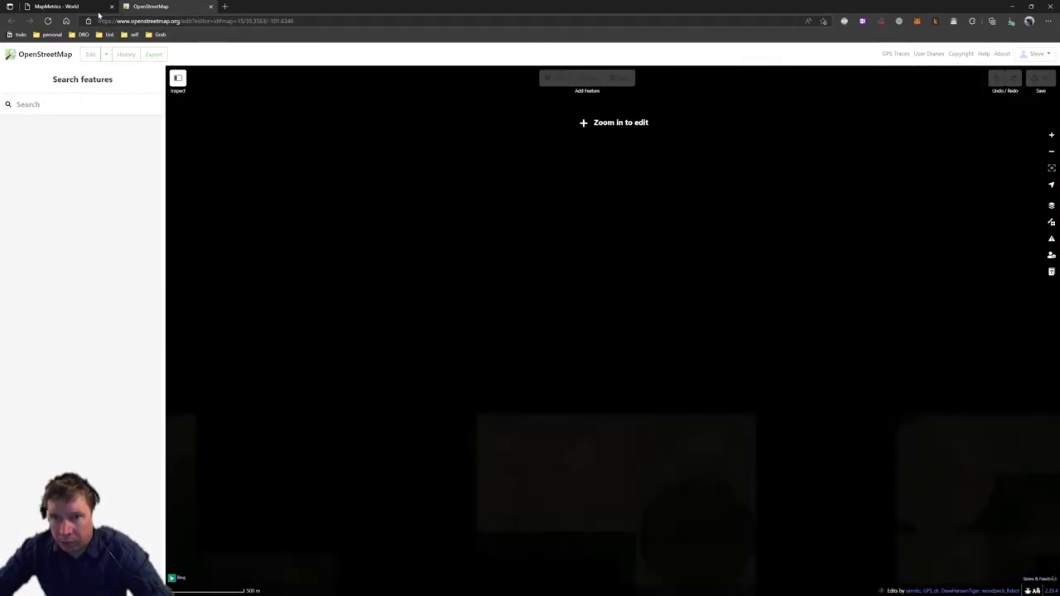
Switch back to Map Metrics and open a tile from the brown strip continuing County Road 67 between County Roads 23 and 24 in the OpenStreetMap editor
left_click(98, 14)
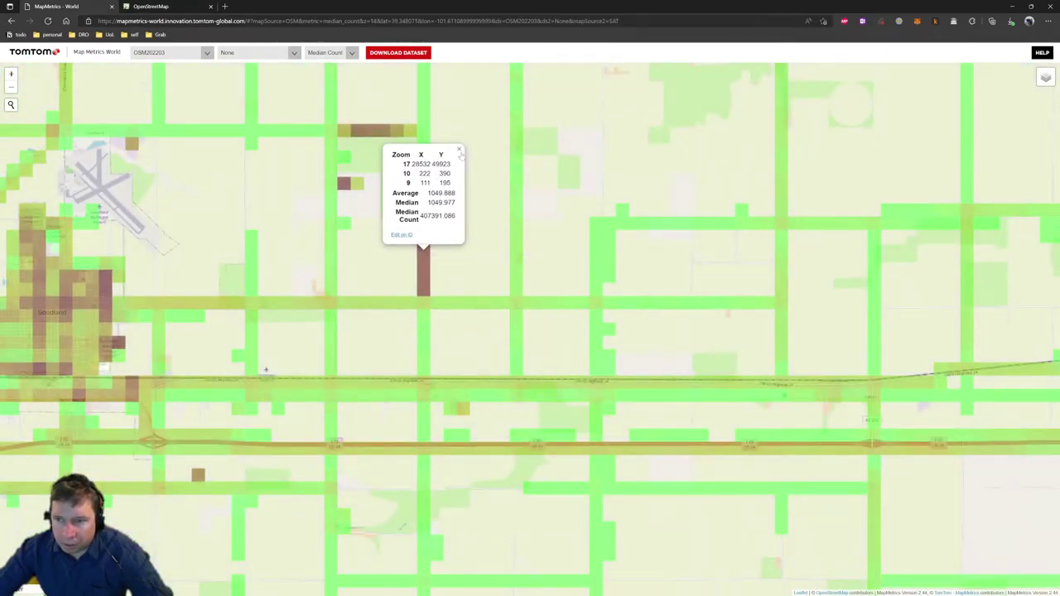
left_click(461, 154)
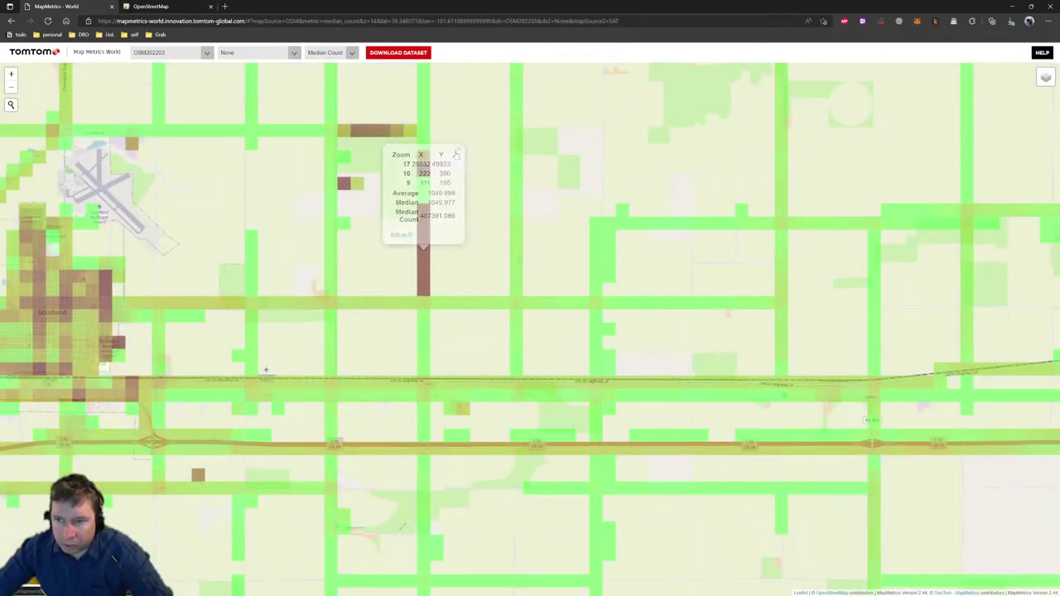
left_click_drag(258, 202, 528, 180)
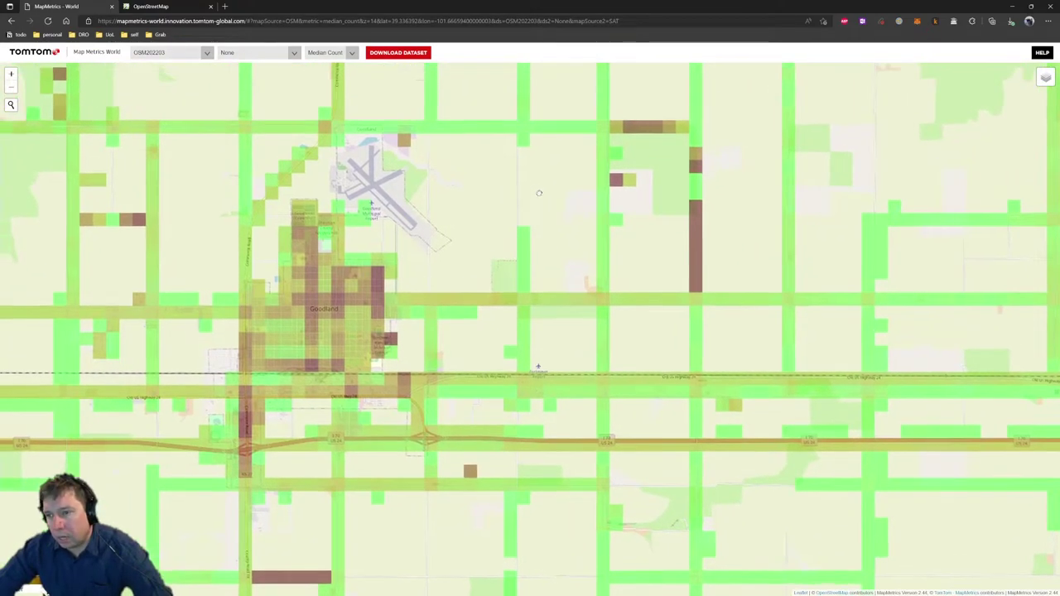
left_click_drag(651, 116, 536, 164)
scroll(536, 164, "up", 3)
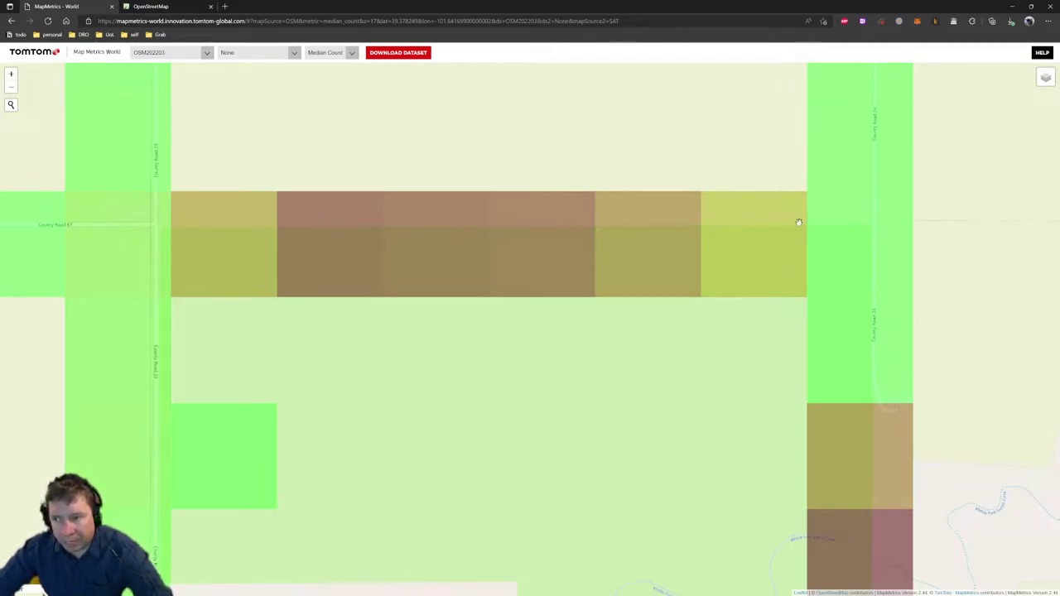
left_click(354, 224)
left_click(319, 231)
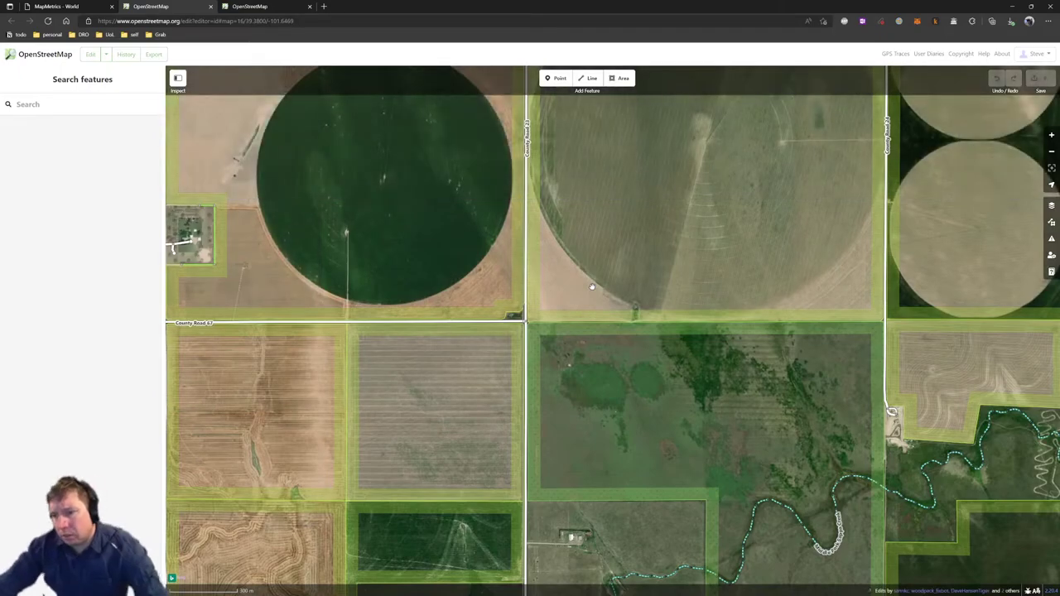
Close both OpenStreetMap editor tabs and reopen the selected County Road 67 strip tile in a single editor tab
left_click(265, 6)
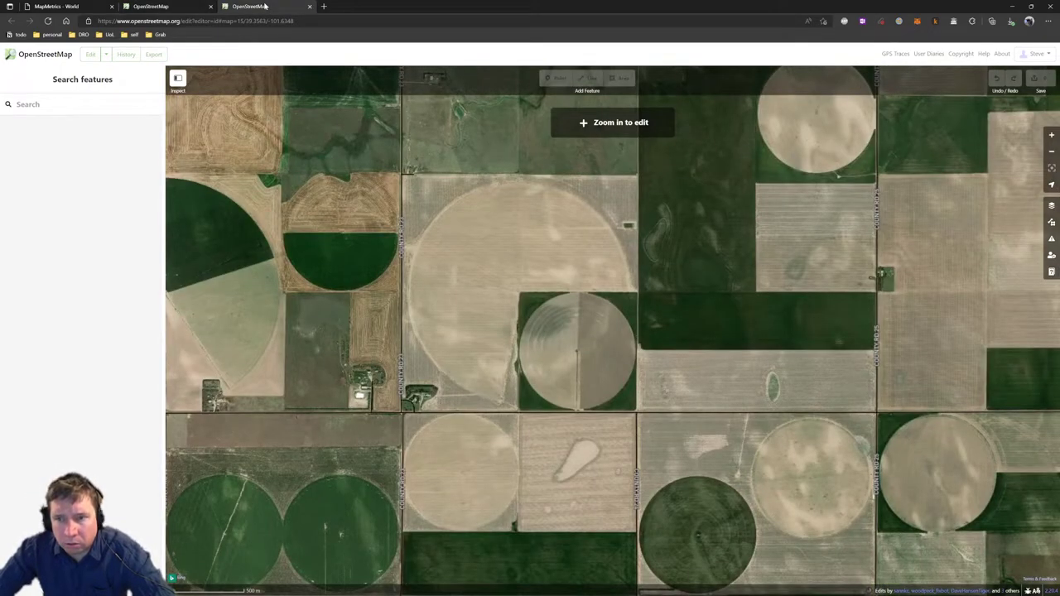
left_click(308, 7)
left_click(210, 7)
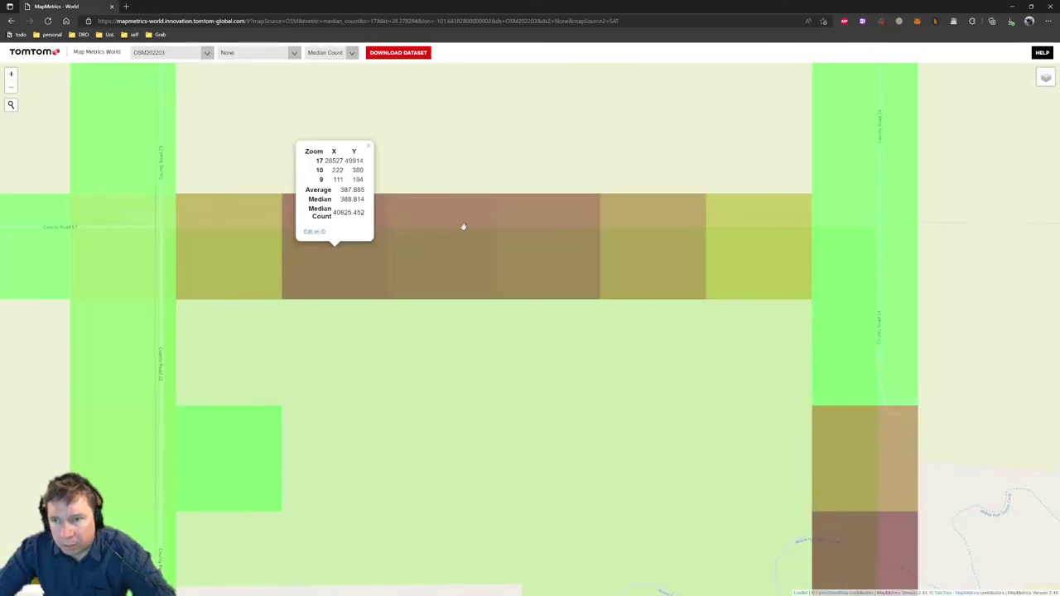
left_click(320, 231)
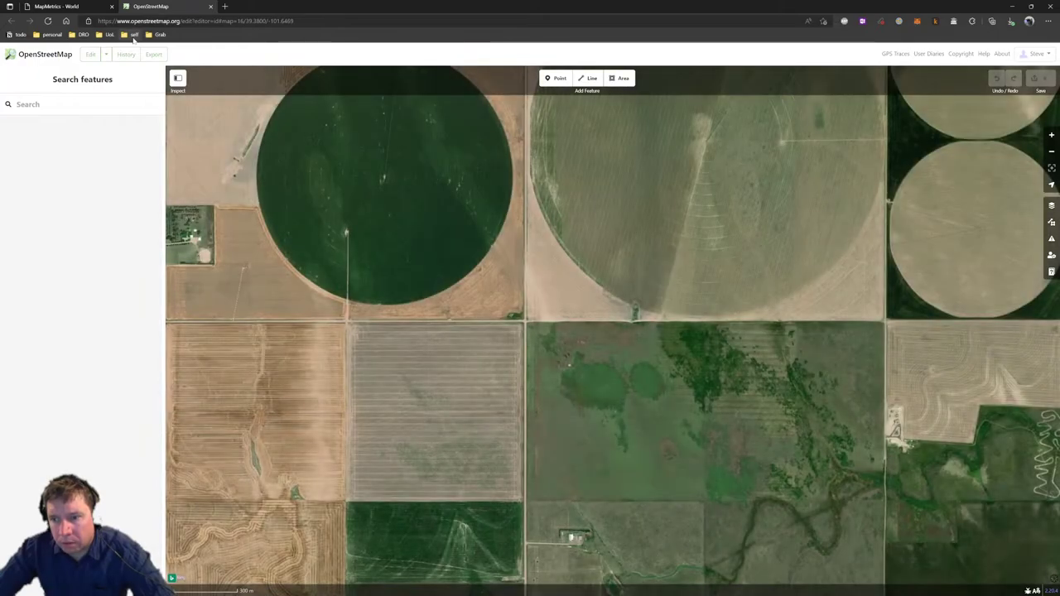
Compare the County Road 67 strip in Map Metrics with the editor's imagery east of the County Road 23 intersection
left_click(93, 8)
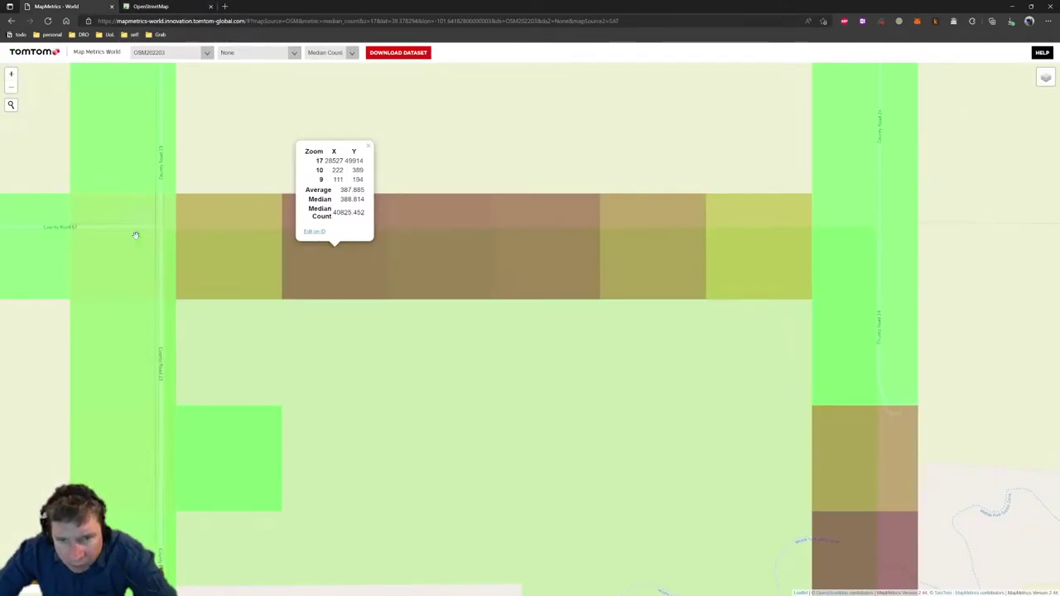
left_click(126, 5)
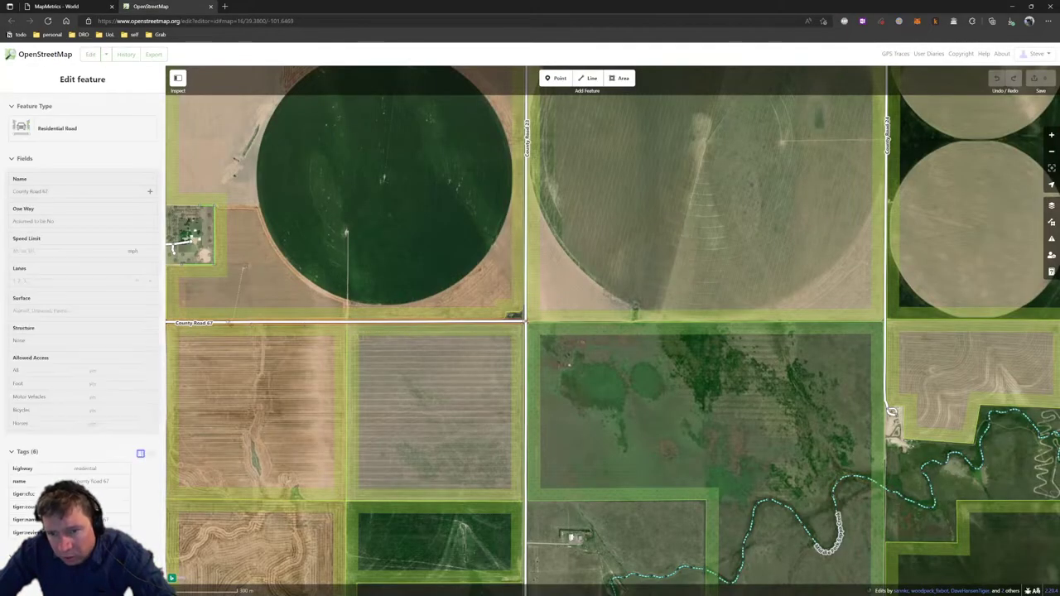
scroll(670, 333, "up", 3)
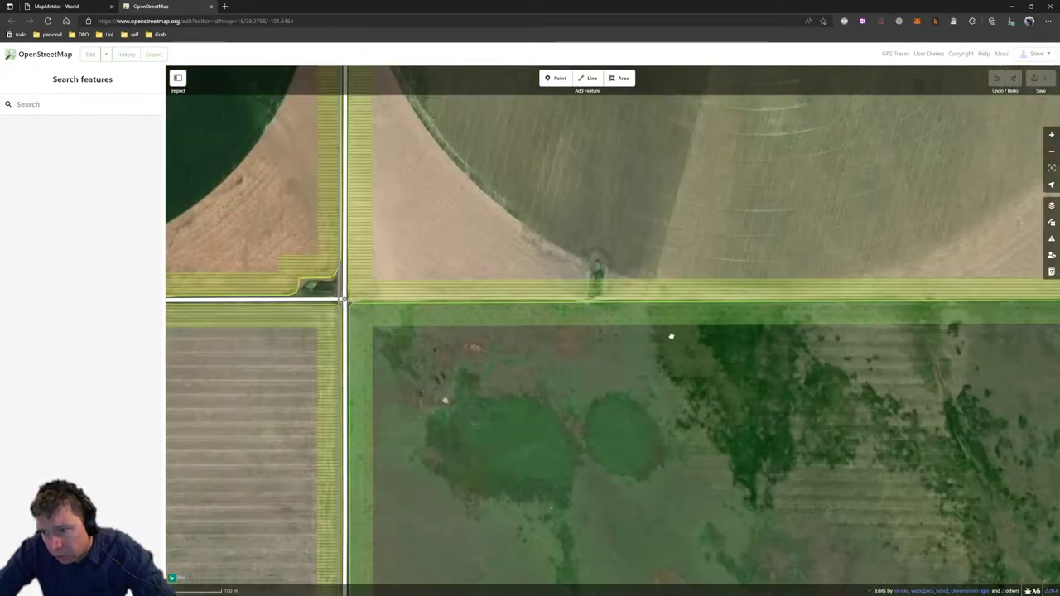
scroll(657, 327, "up", 1)
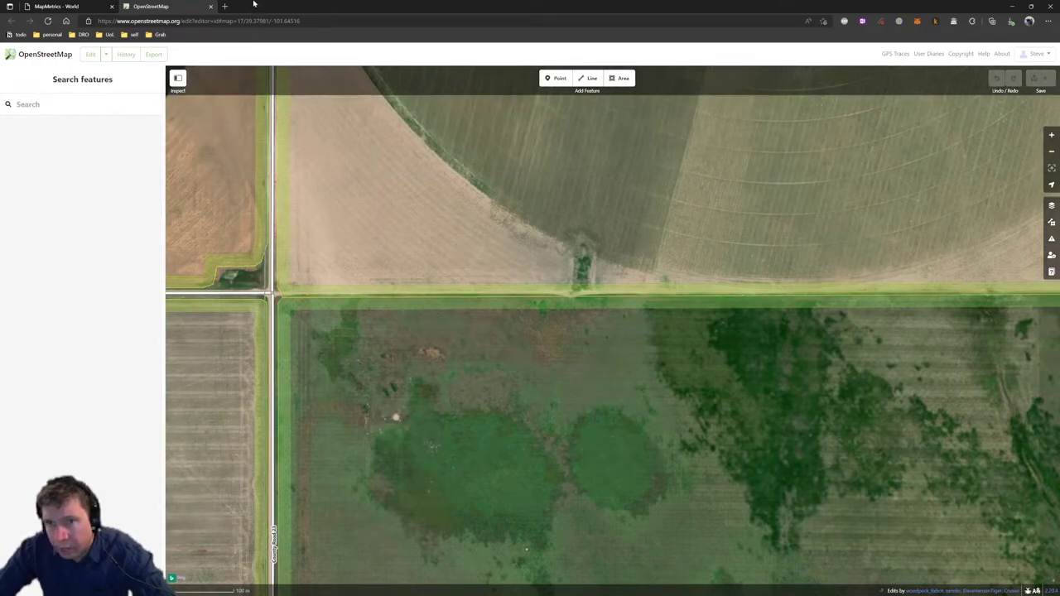
Dismiss the tile details in Map Metrics and return to the OpenStreetMap editor's imagery of the same strip
left_click(97, 6)
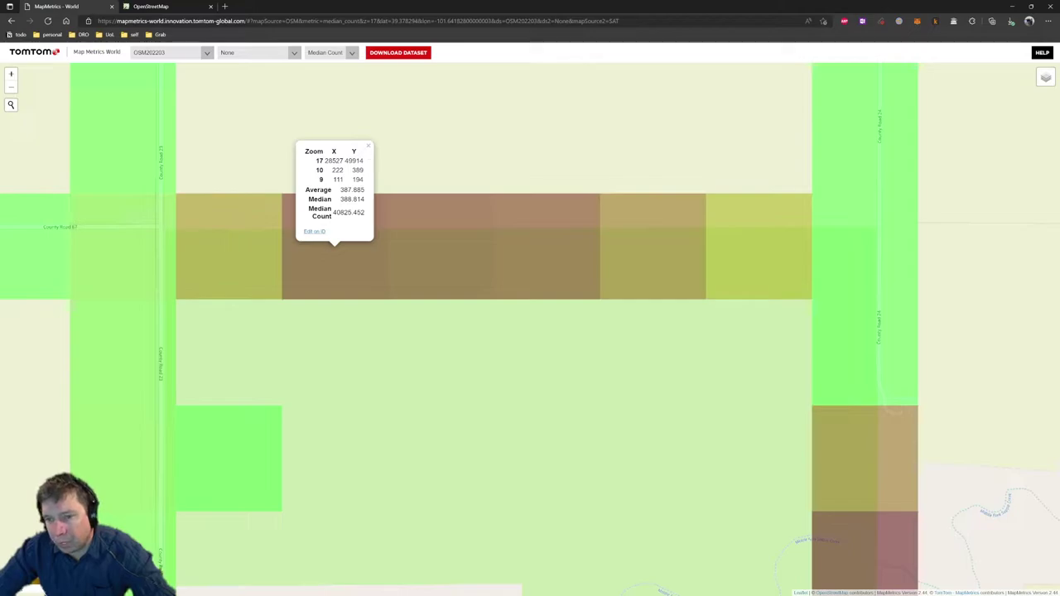
left_click(369, 147)
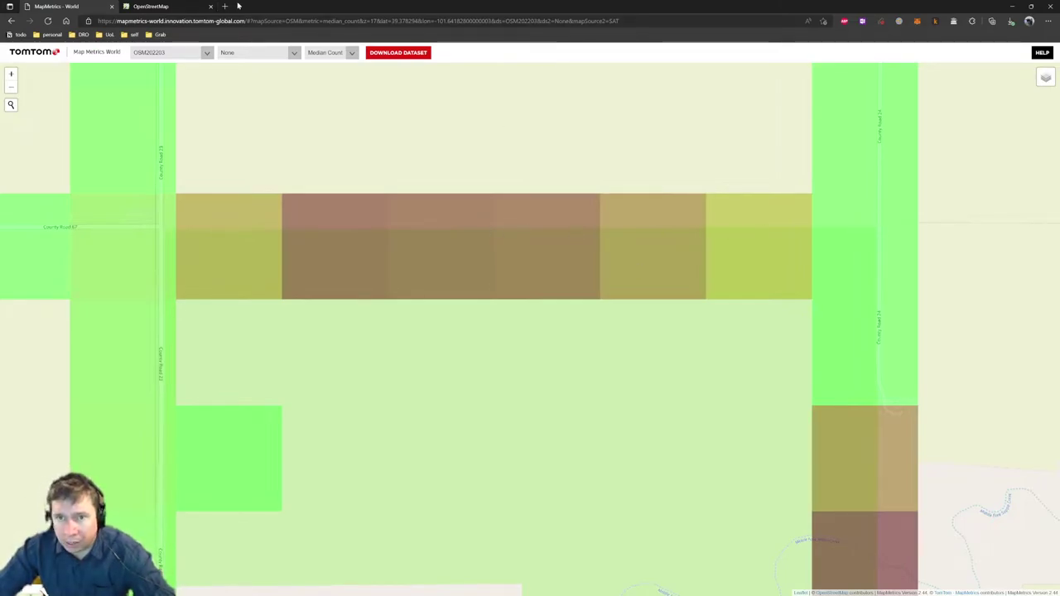
left_click(163, 6)
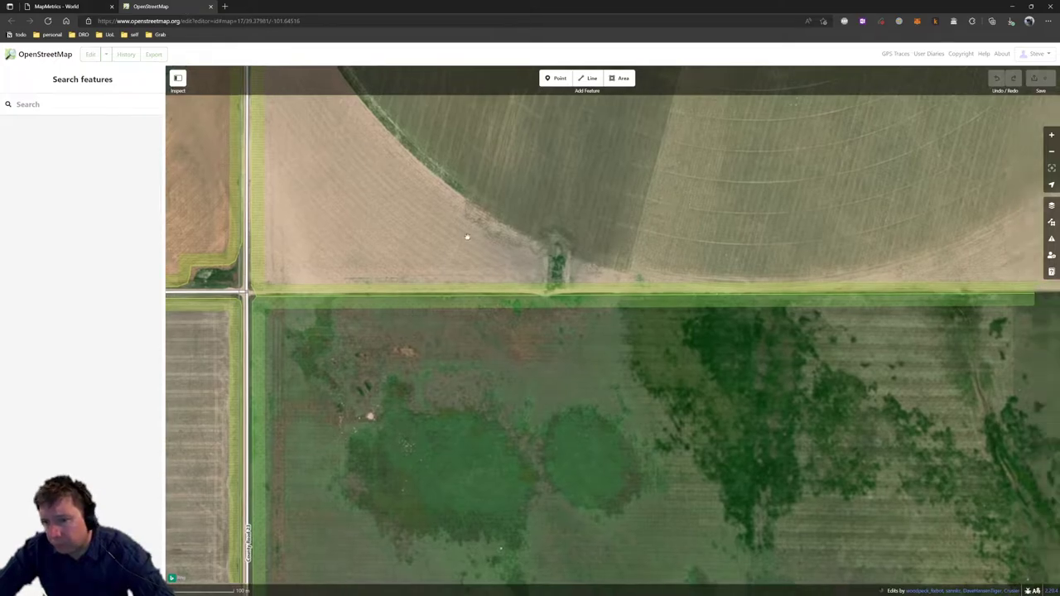
Examine the imagery along the County Road 67 strip eastward to County Road 24 for an unmapped road
left_click_drag(686, 201, 449, 234)
scroll(742, 359, "up", 2)
scroll(742, 359, "up", 3)
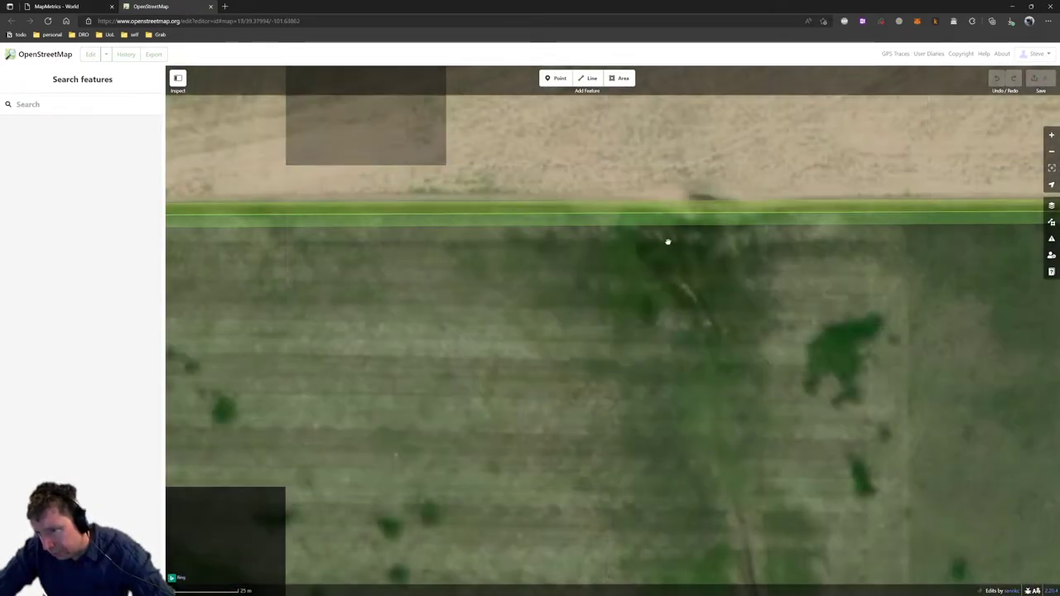
scroll(700, 332, "down", 4)
left_click(702, 346)
left_click(653, 307)
scroll(461, 276, "down", 3)
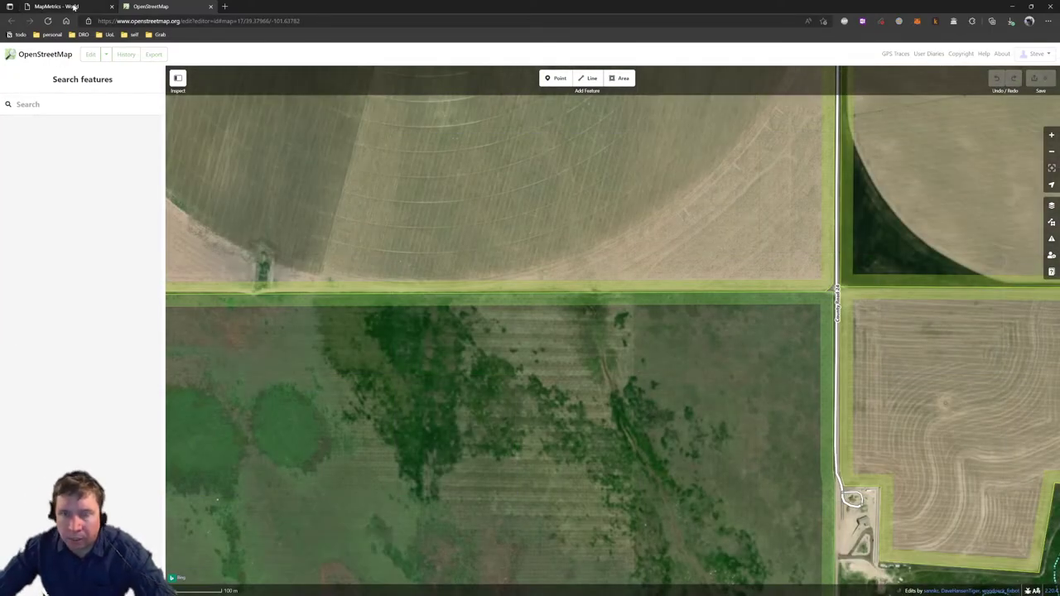
Return to Map Metrics, close the old editor tab and open the isolated brown tile east of County Road 23 in the OpenStreetMap editor
left_click(67, 6)
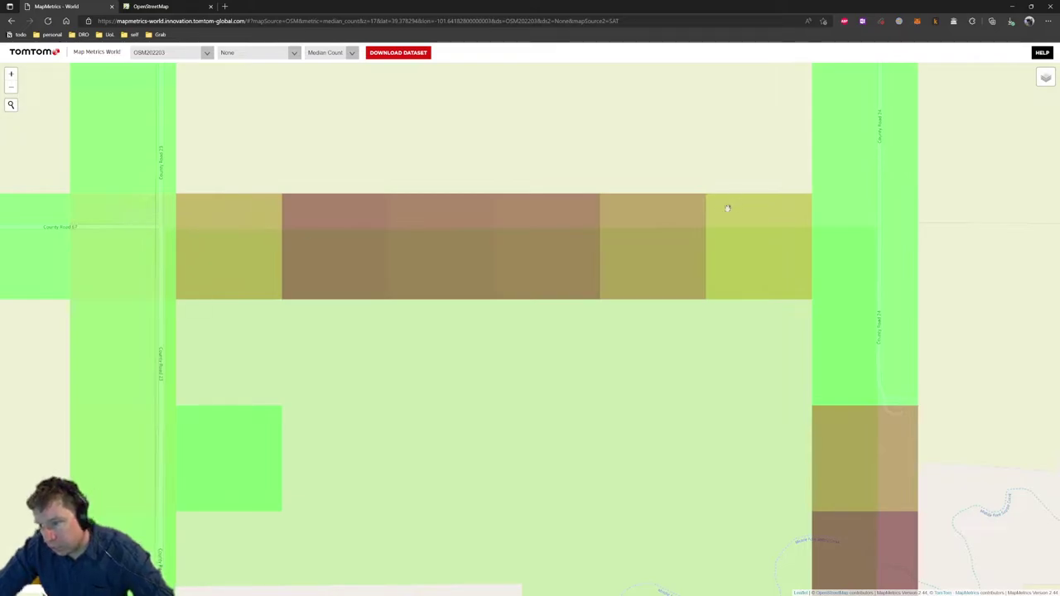
scroll(489, 241, "down", 2)
scroll(422, 346, "up", 2)
scroll(422, 345, "up", 1)
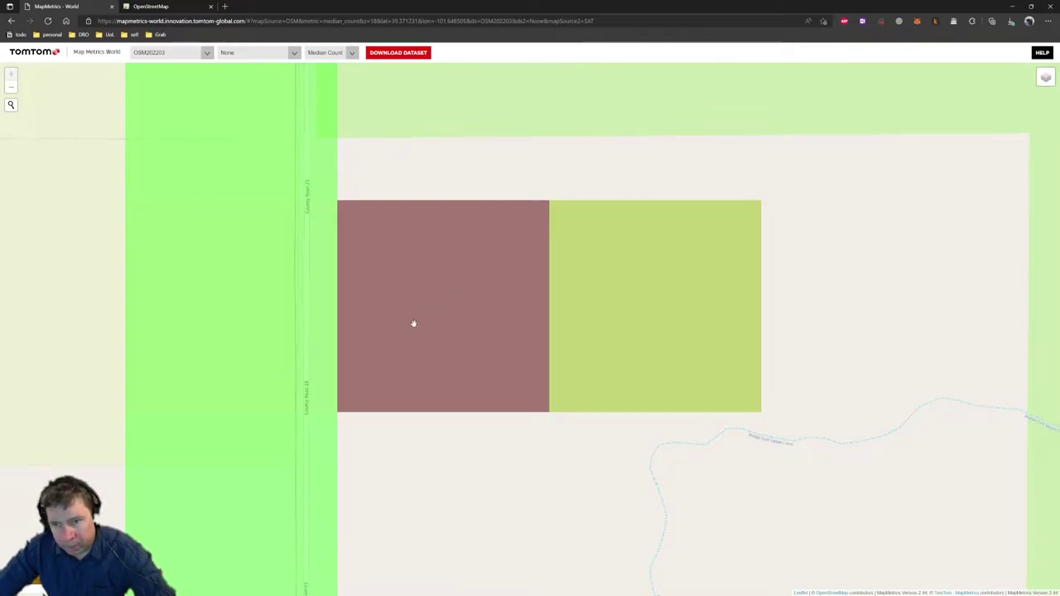
left_click(210, 7)
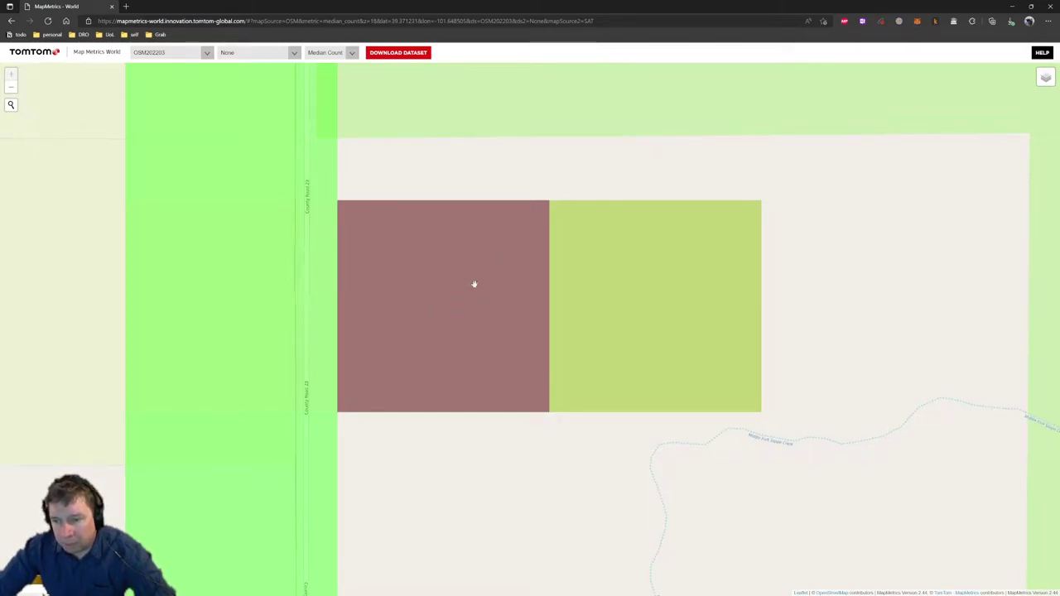
left_click(412, 309)
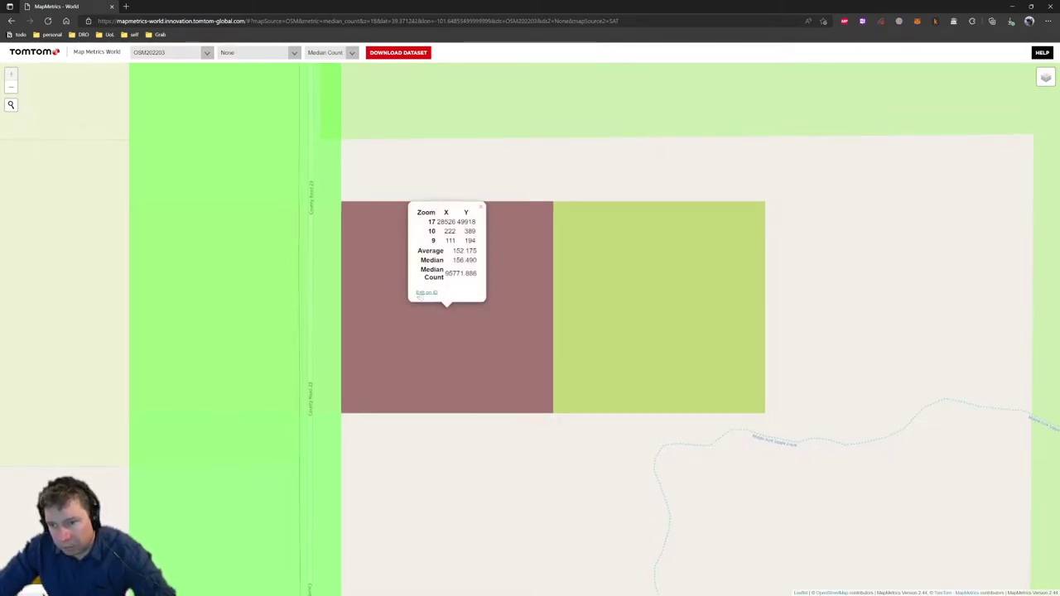
left_click(420, 294)
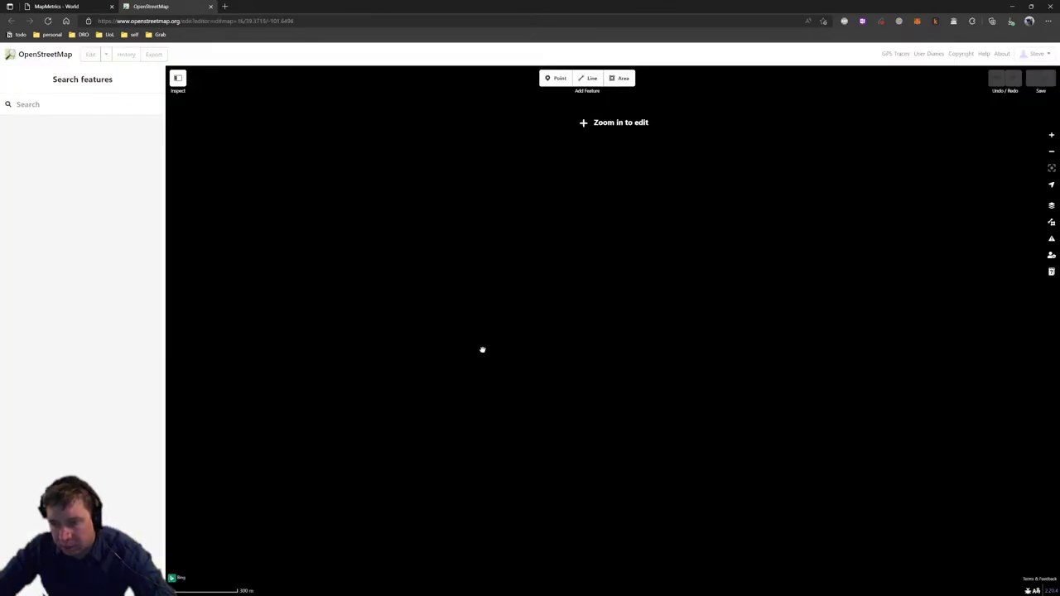
Inspect the imagery of the farmstead and its unmapped driveway back to County Road 23
scroll(623, 315, "up", 4)
scroll(623, 315, "up", 2)
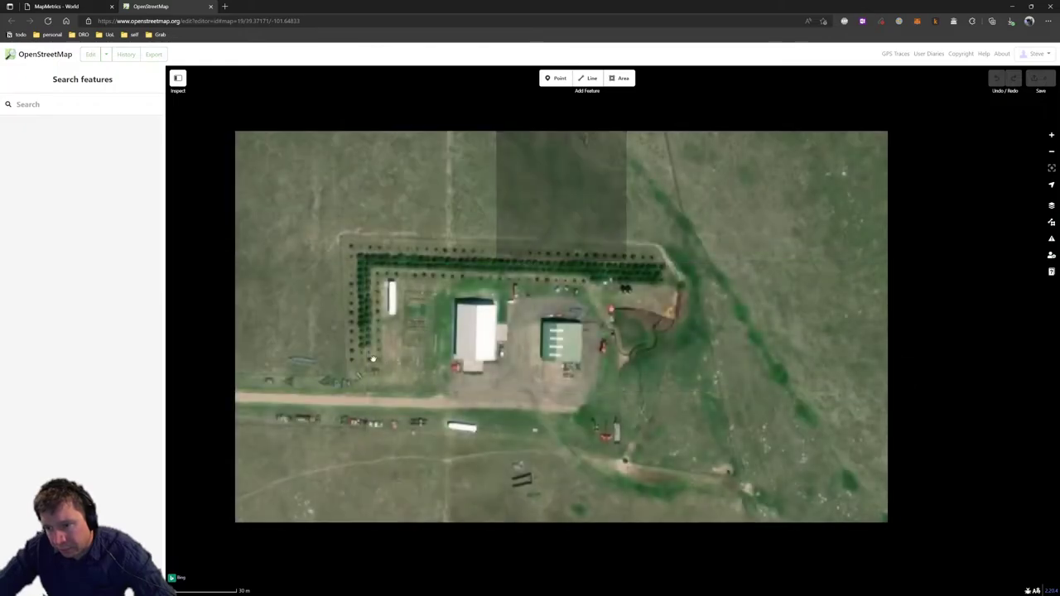
left_click_drag(442, 366, 711, 333)
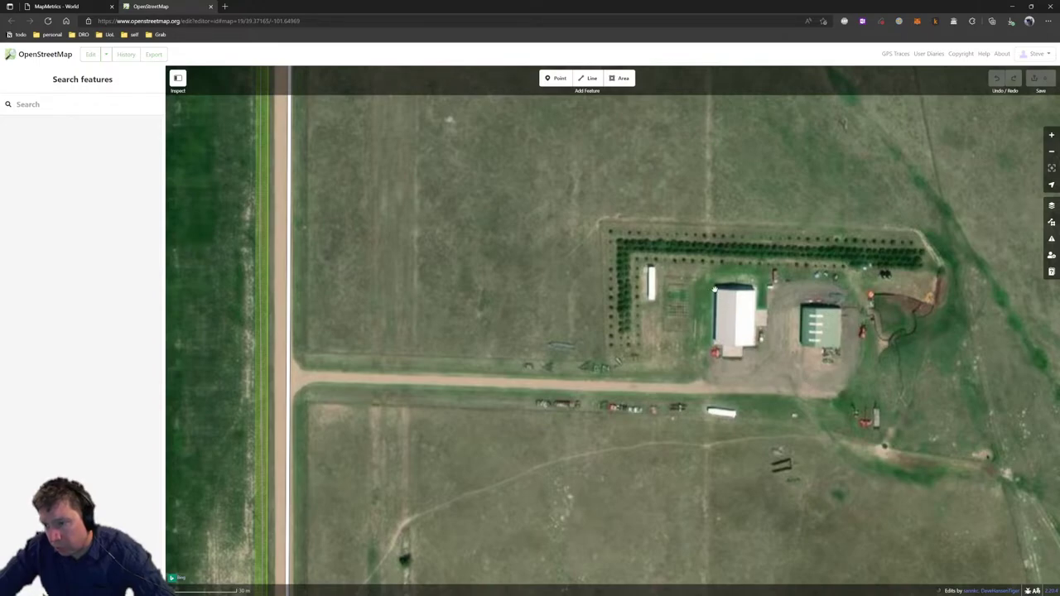
Close the editor tab and survey the Map Metrics tiles around Goodland, down to Commerce Road north of the I-70 interchange
left_click(211, 6)
scroll(410, 242, "down", 1)
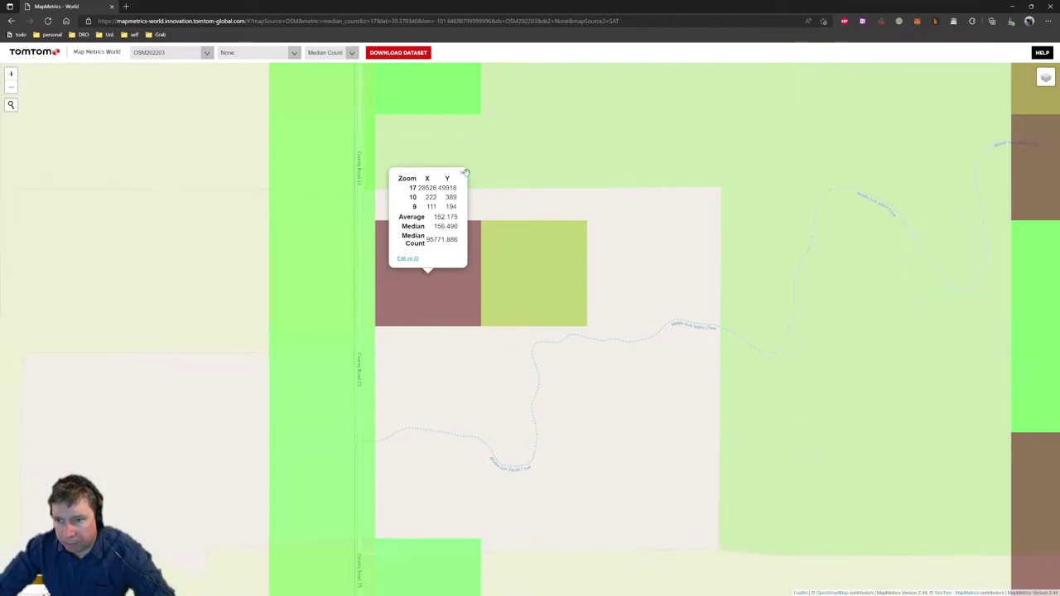
scroll(453, 184, "down", 4)
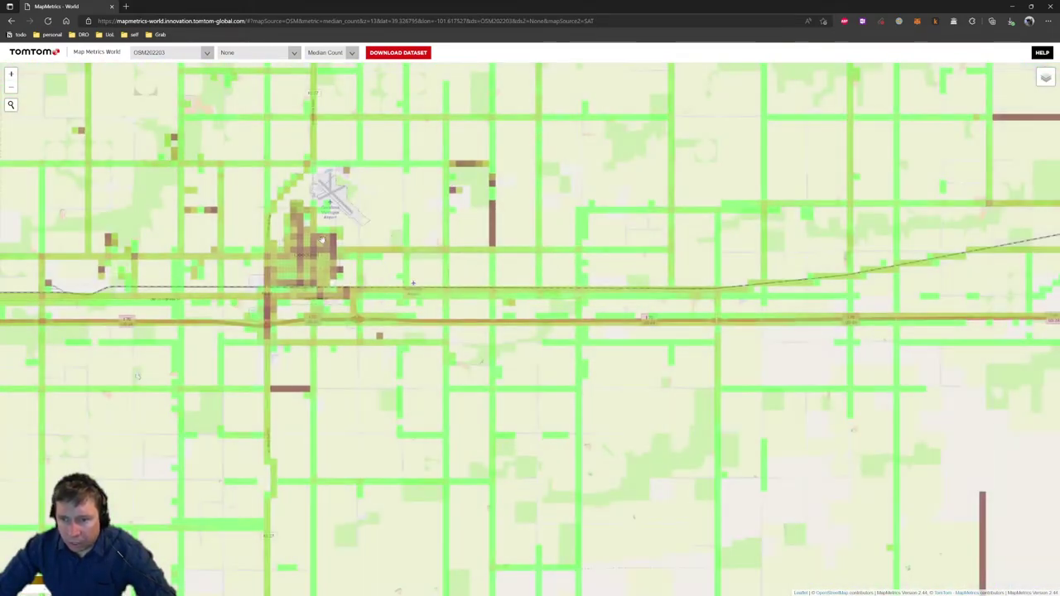
left_click_drag(343, 221, 502, 308)
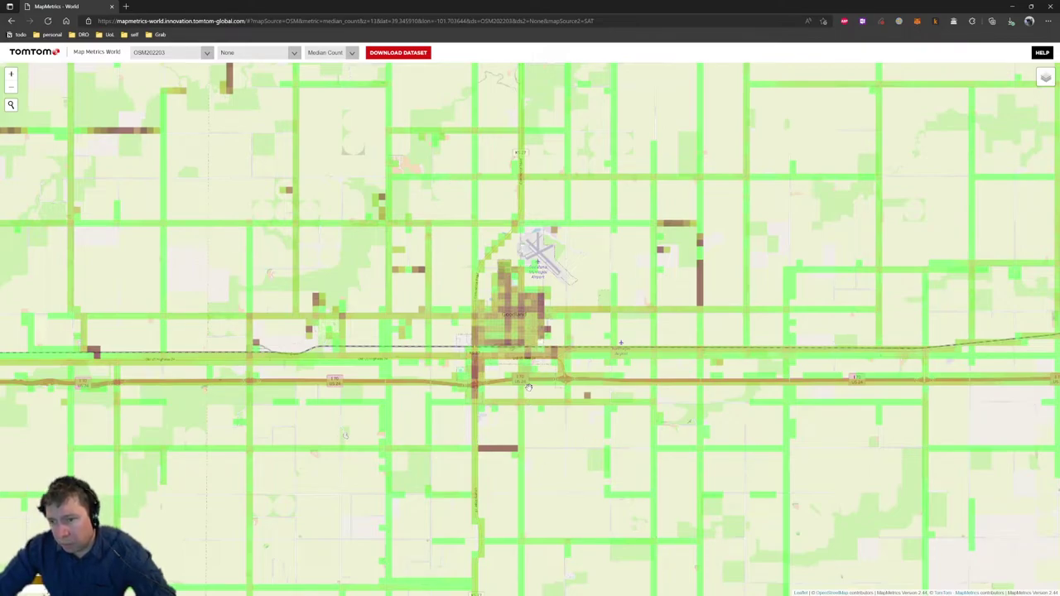
scroll(506, 326, "up", 2)
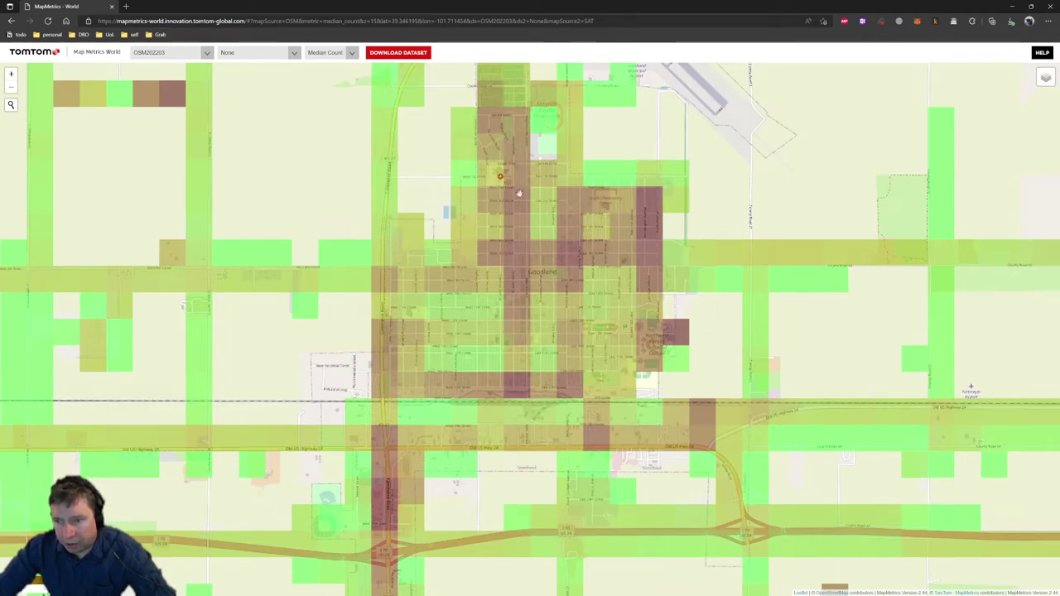
left_click_drag(399, 487, 435, 378)
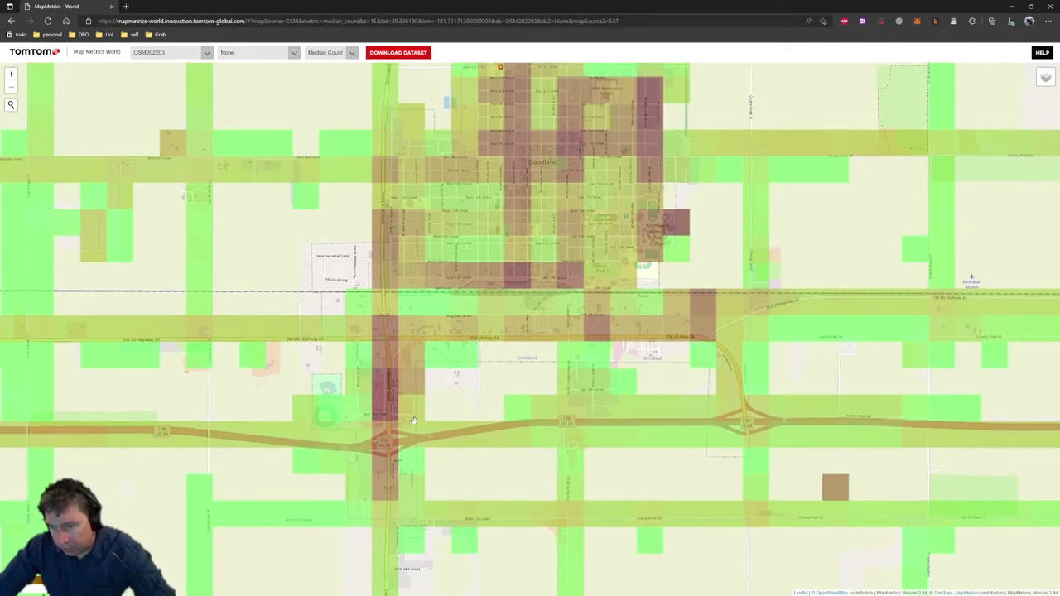
scroll(405, 398, "up", 2)
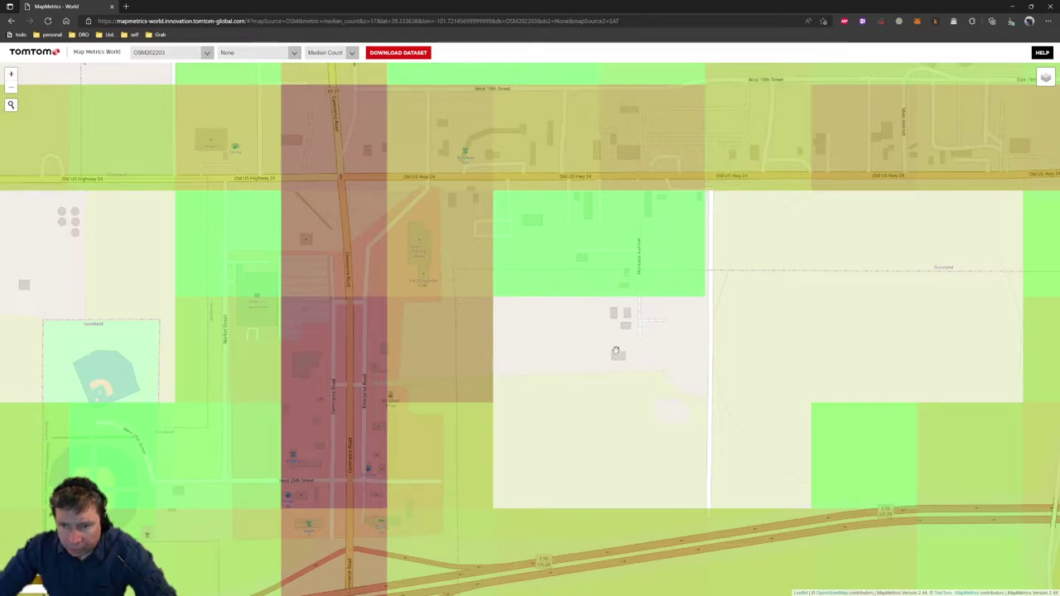
Check the metrics of the dark Commerce Road tile north of West 25th Street and dismiss its details
left_click_drag(538, 325, 589, 273)
double_click(591, 274)
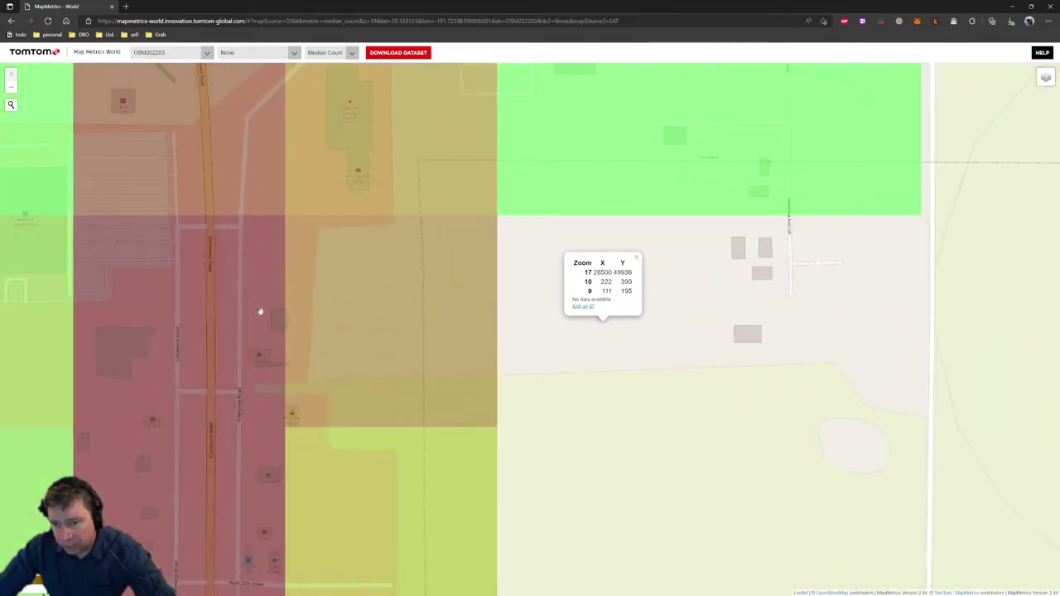
left_click(130, 293)
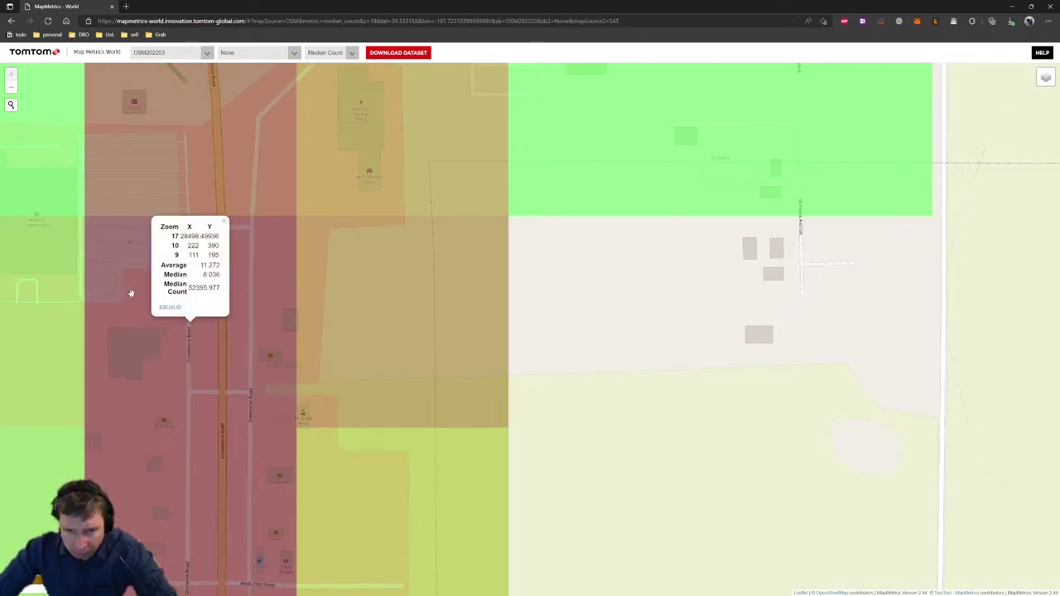
left_click_drag(251, 372, 364, 256)
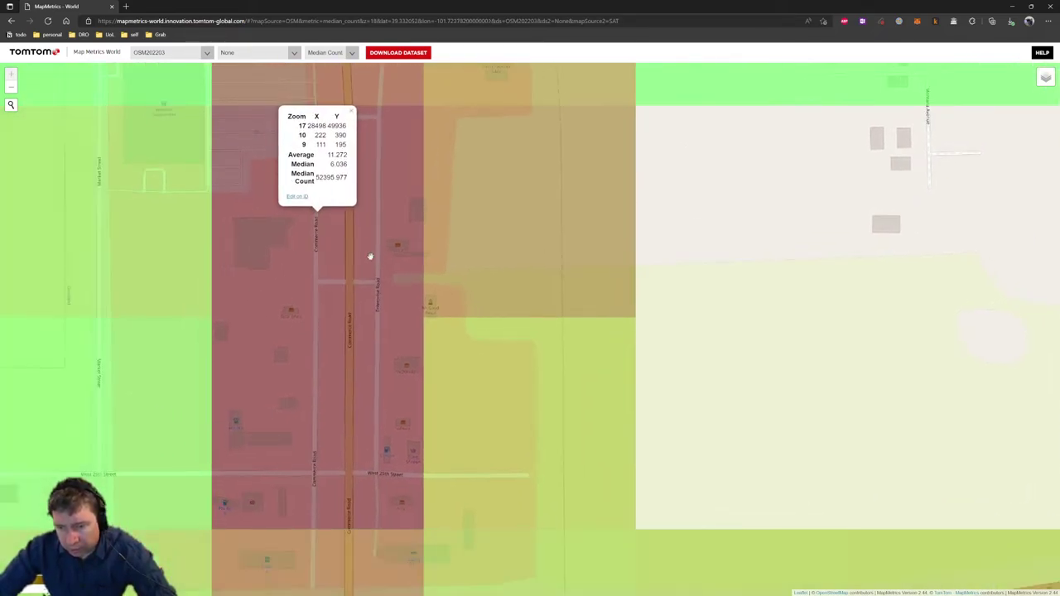
scroll(370, 258, "down", 1)
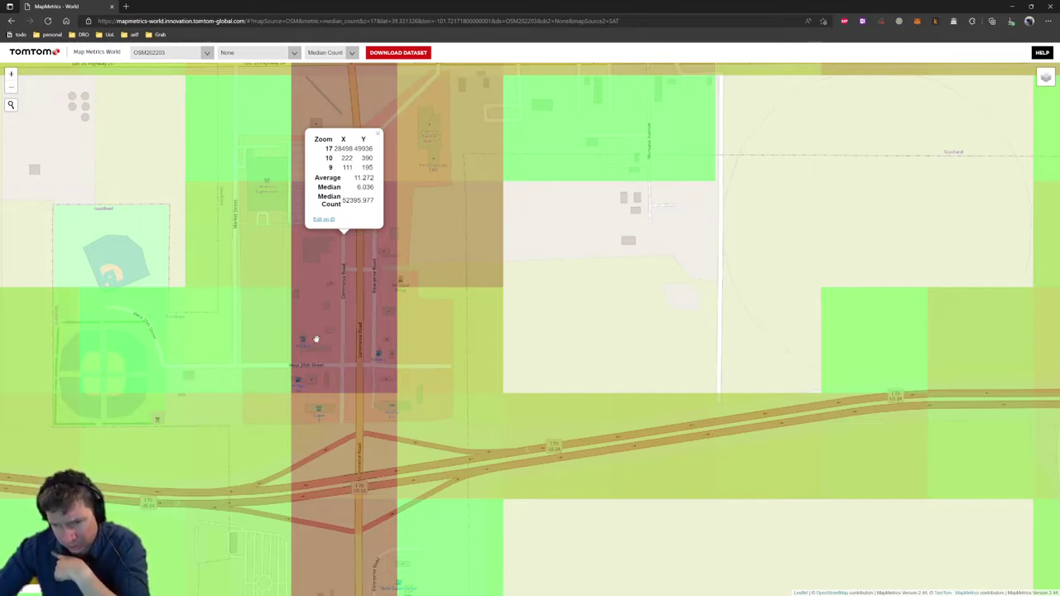
left_click(379, 133)
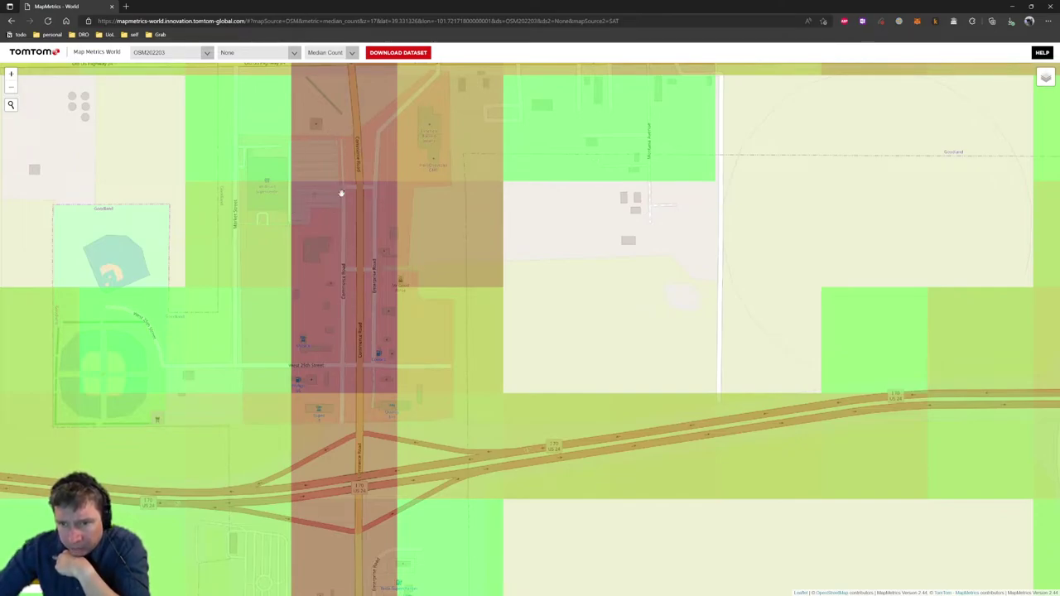
Open the dark Commerce Road tile at West 25th Street in the OpenStreetMap editor and clear any feature selection
left_click(329, 318)
left_click(332, 328)
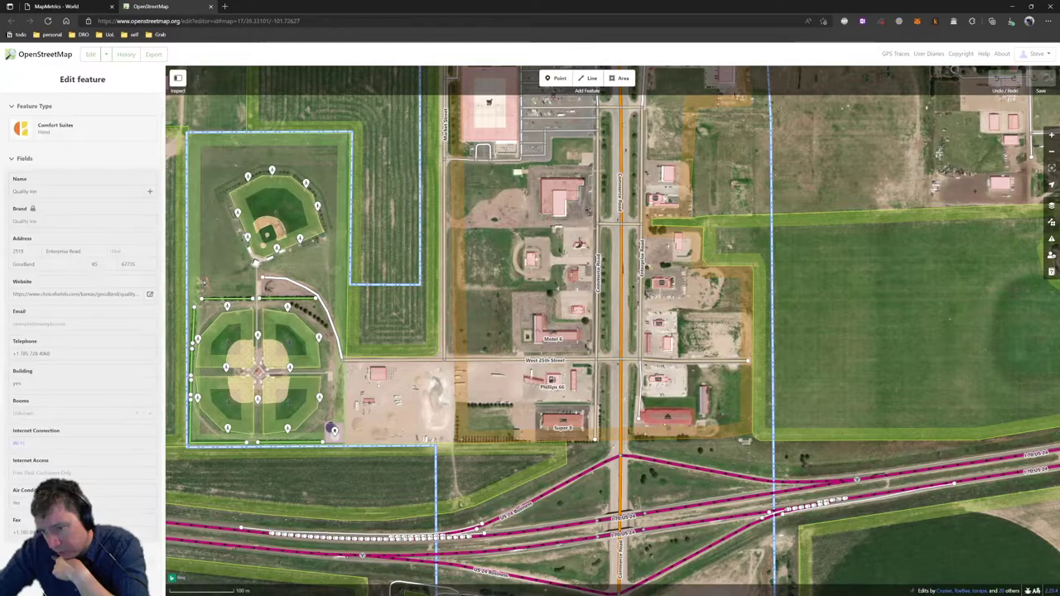
left_click(563, 423)
key("Escape")
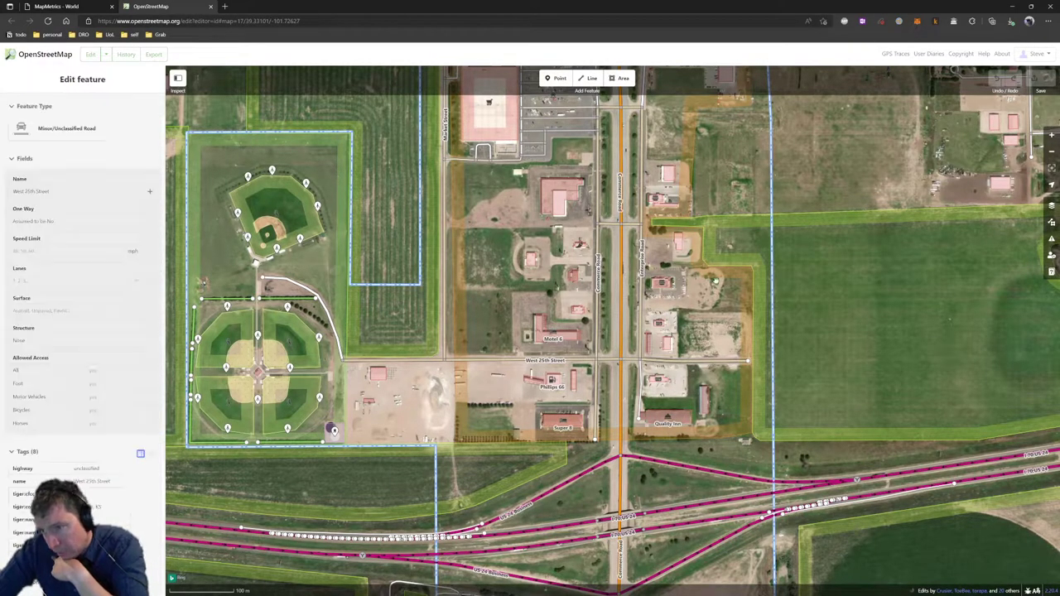
Examine the imagery on both sides of Commerce Road around West 25th Street for unmapped service roads and parking areas
left_click_drag(730, 167, 606, 334)
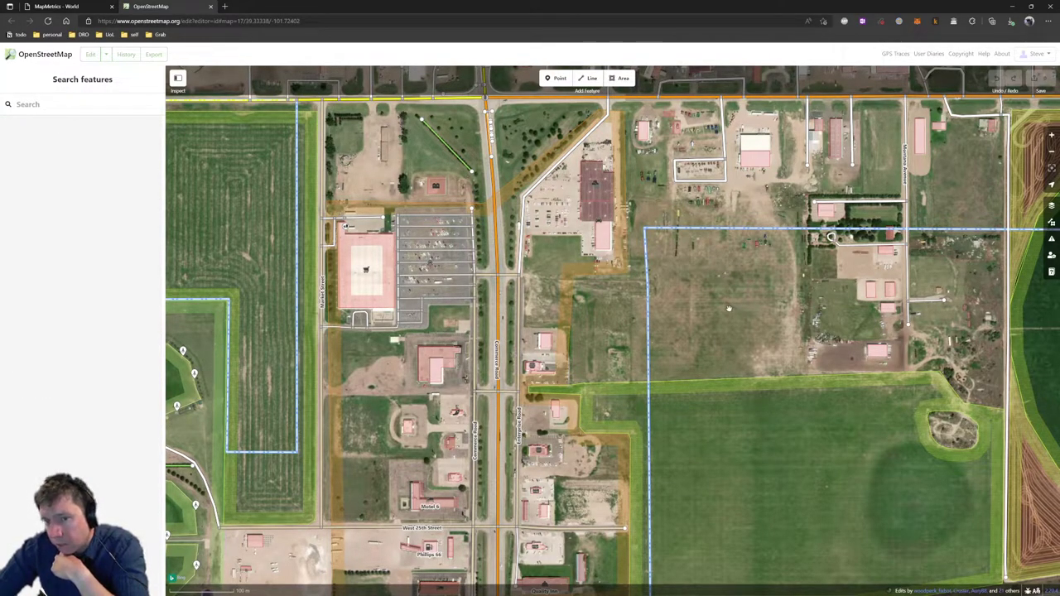
left_click_drag(729, 309, 737, 169)
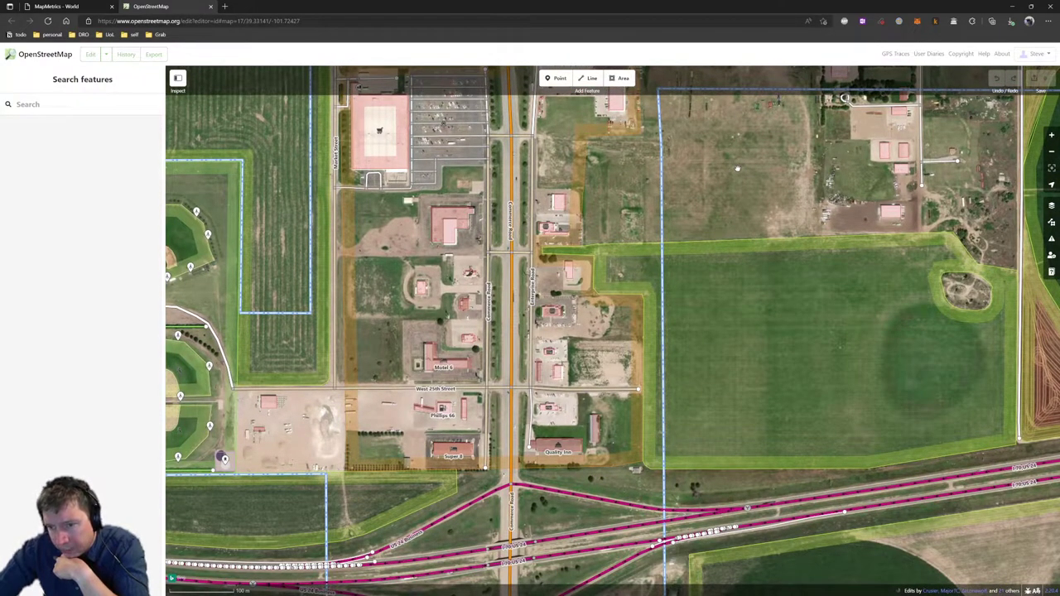
left_click(421, 287)
scroll(422, 286, "up", 3)
scroll(424, 290, "up", 2)
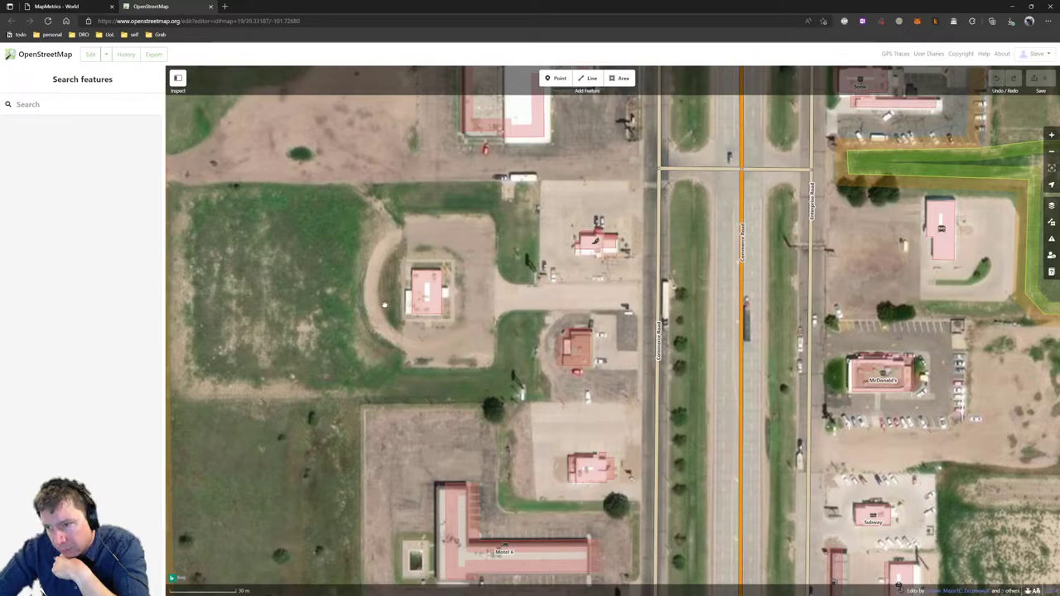
scroll(377, 300, "down", 3)
scroll(379, 308, "down", 3)
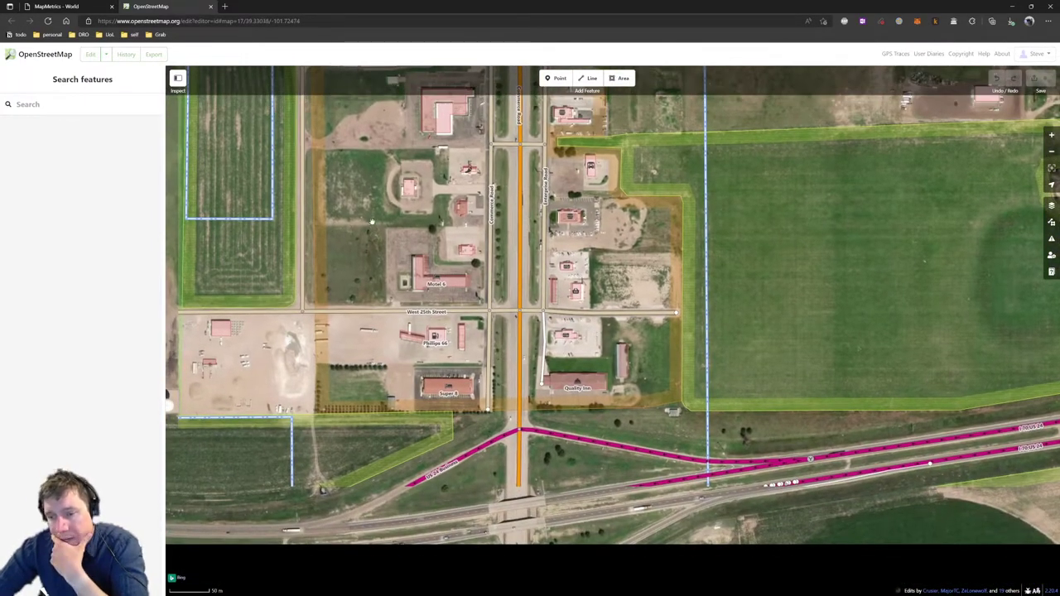
scroll(641, 336, "up", 9)
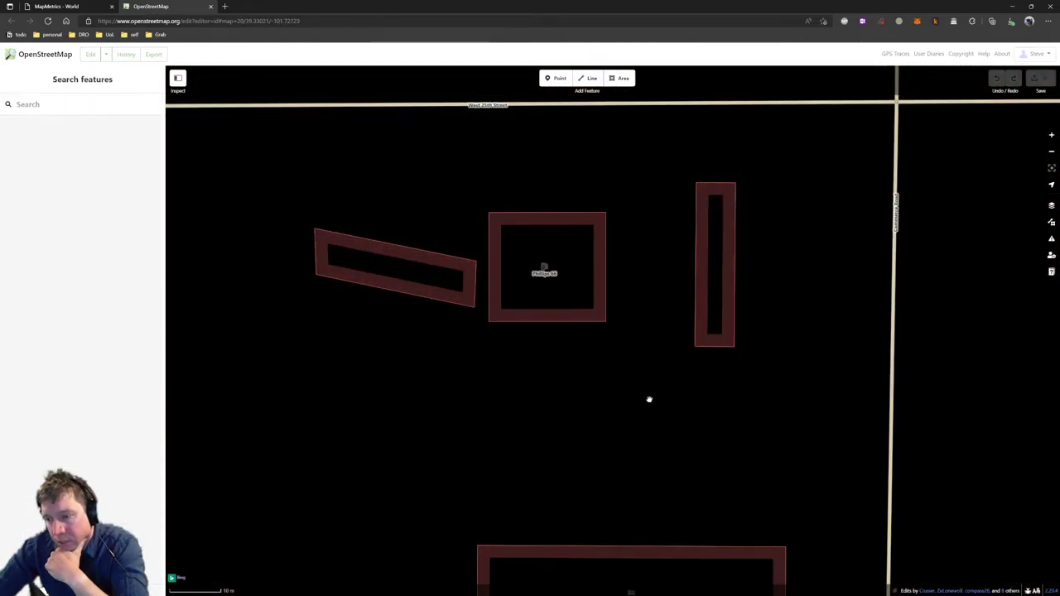
scroll(601, 403, "down", 1)
scroll(601, 403, "down", 3)
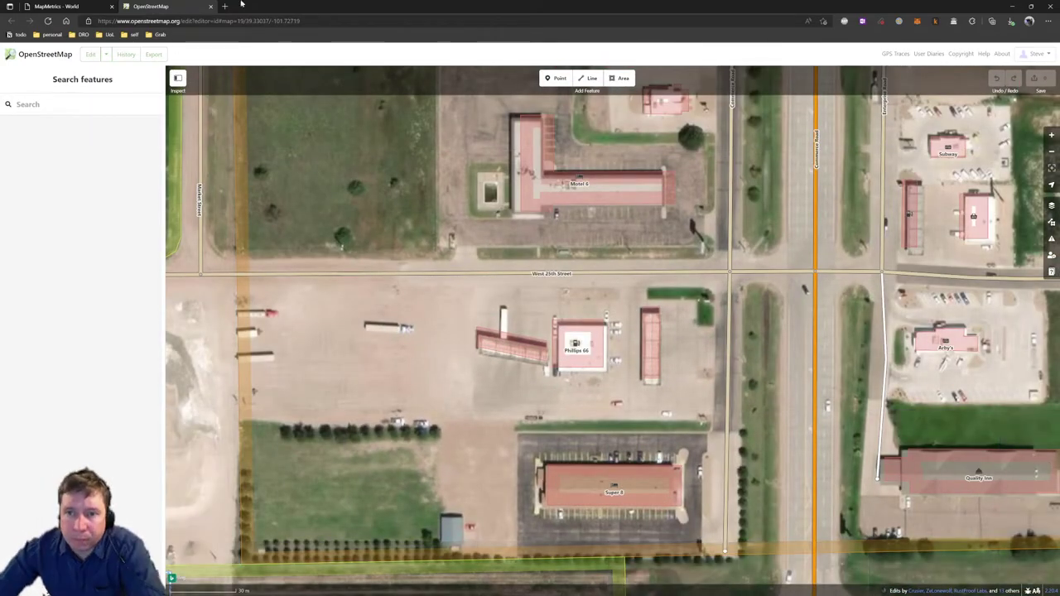
Switch back to Map Metrics and look over the tiles at Goodland's eastern edge, dismissing the details of the empty tile
left_click(66, 6)
scroll(513, 213, "down", 2)
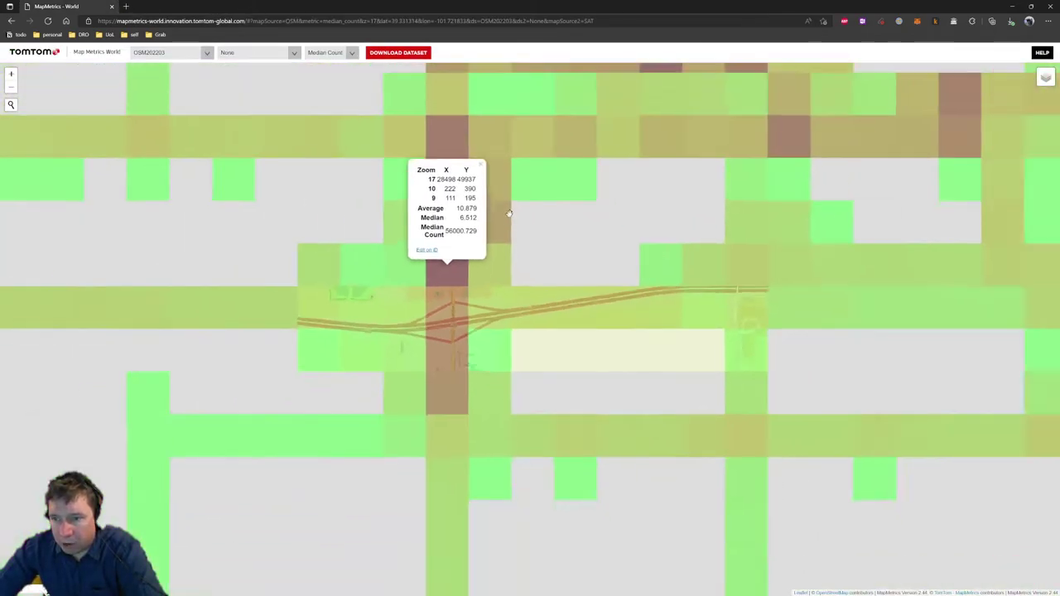
left_click_drag(585, 145, 396, 320)
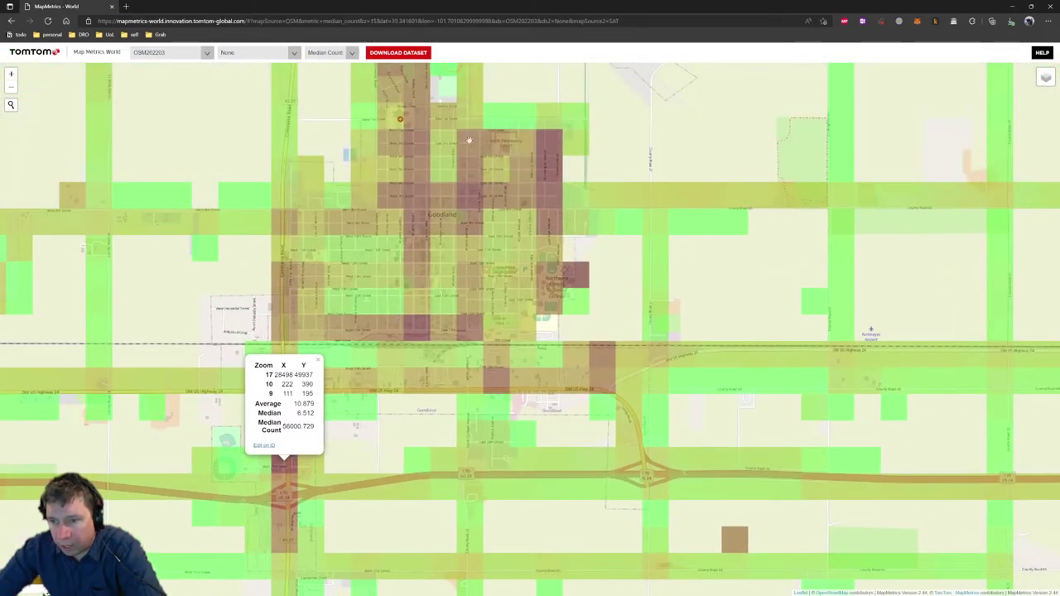
scroll(584, 277, "up", 1)
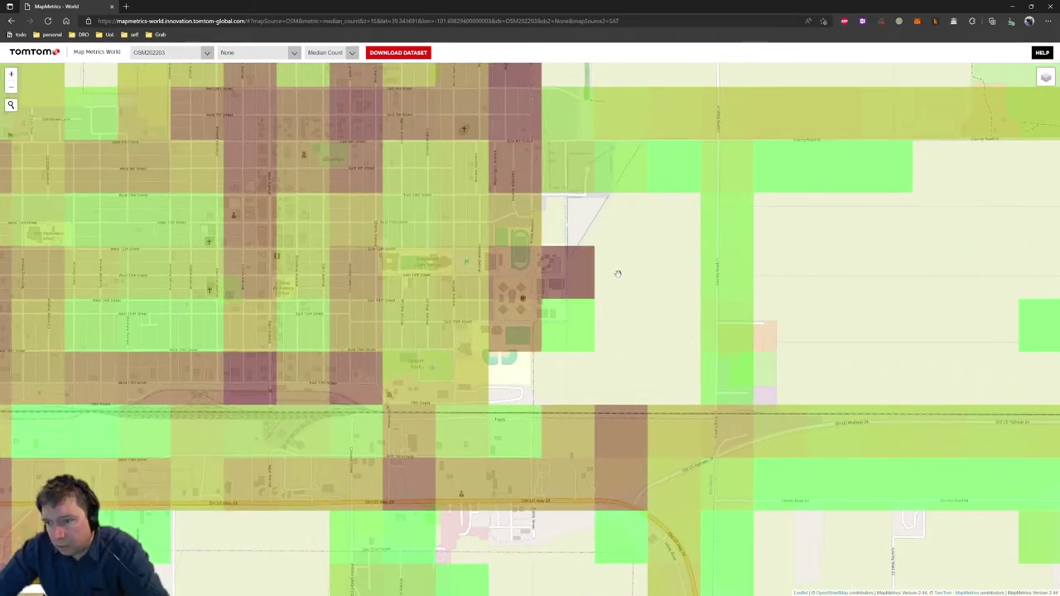
left_click(618, 273)
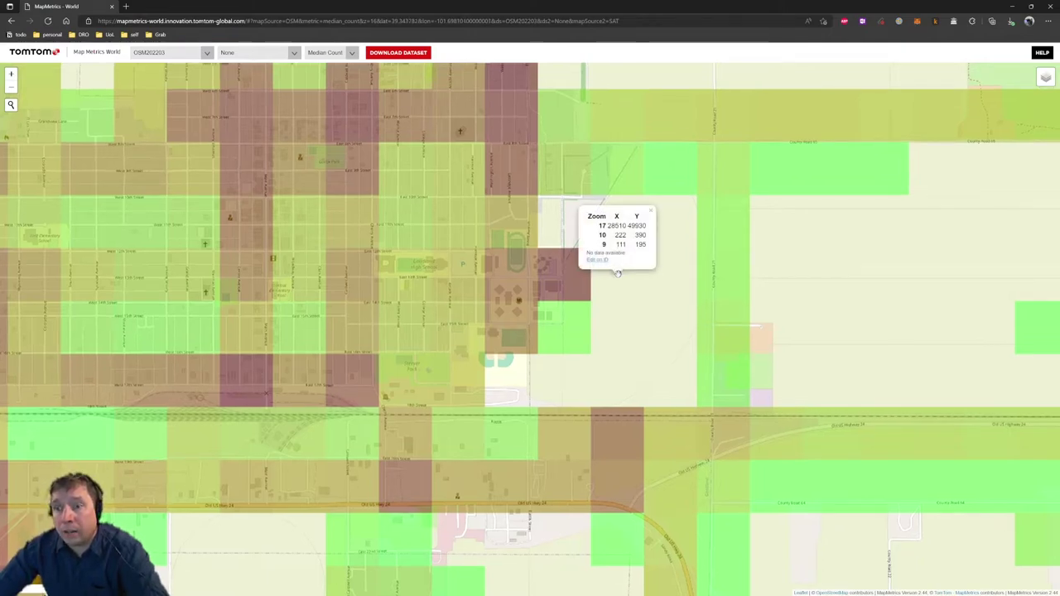
left_click(651, 211)
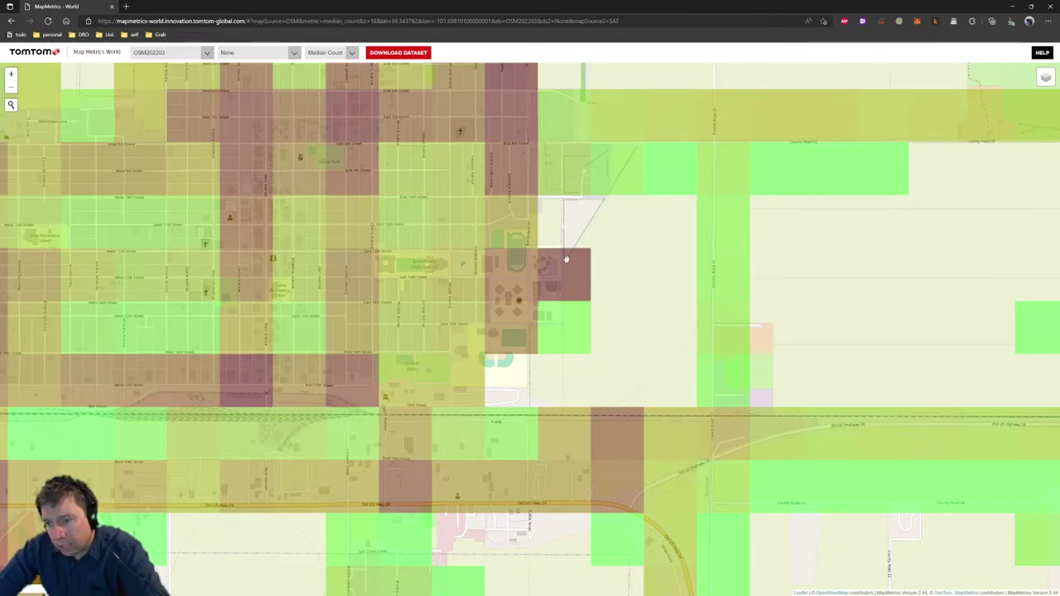
Open the dark tile at the east end of East 13th Street in the OpenStreetMap editor, rechecking its location in Map Metrics
scroll(563, 267, "up", 1)
scroll(563, 267, "up", 1)
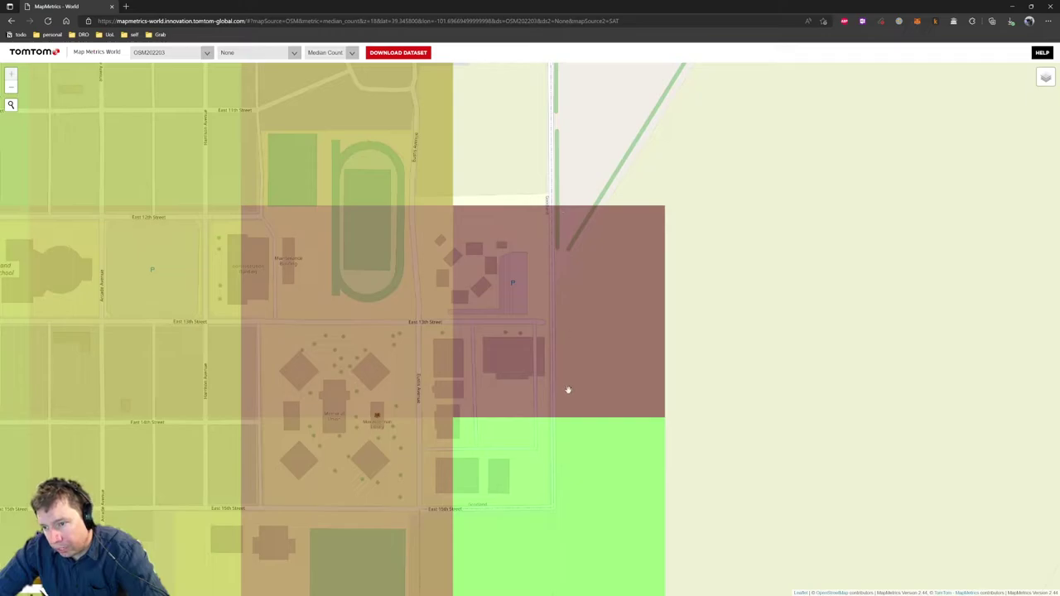
left_click(569, 342)
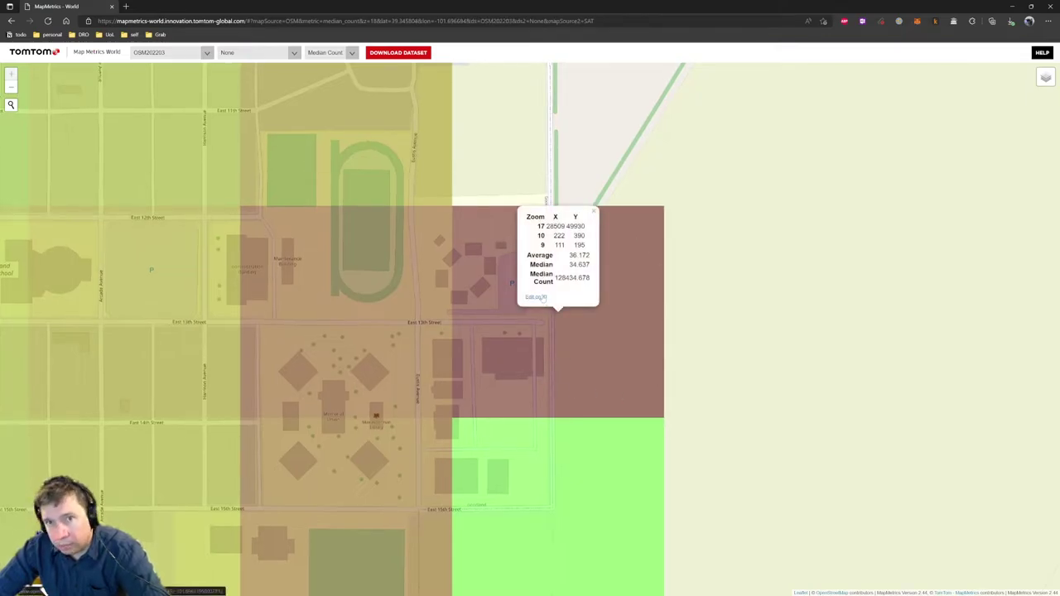
left_click(542, 298)
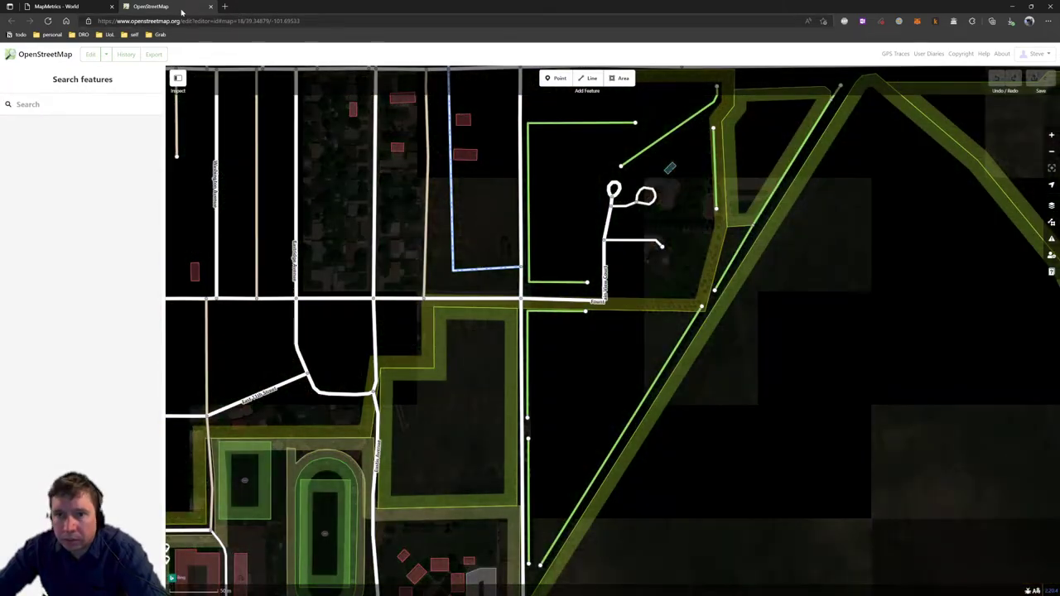
left_click(82, 8)
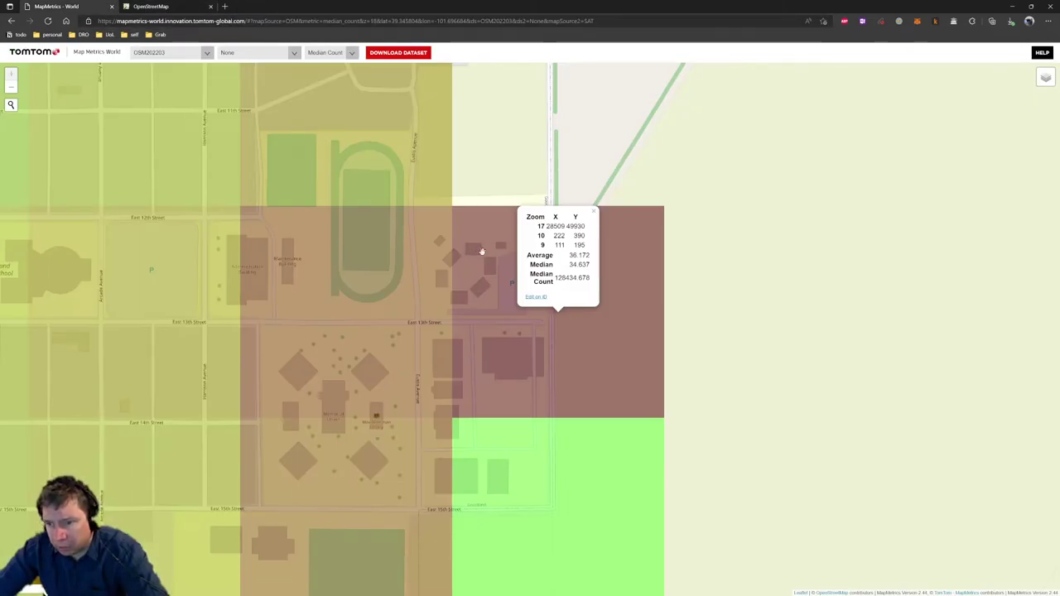
left_click(176, 8)
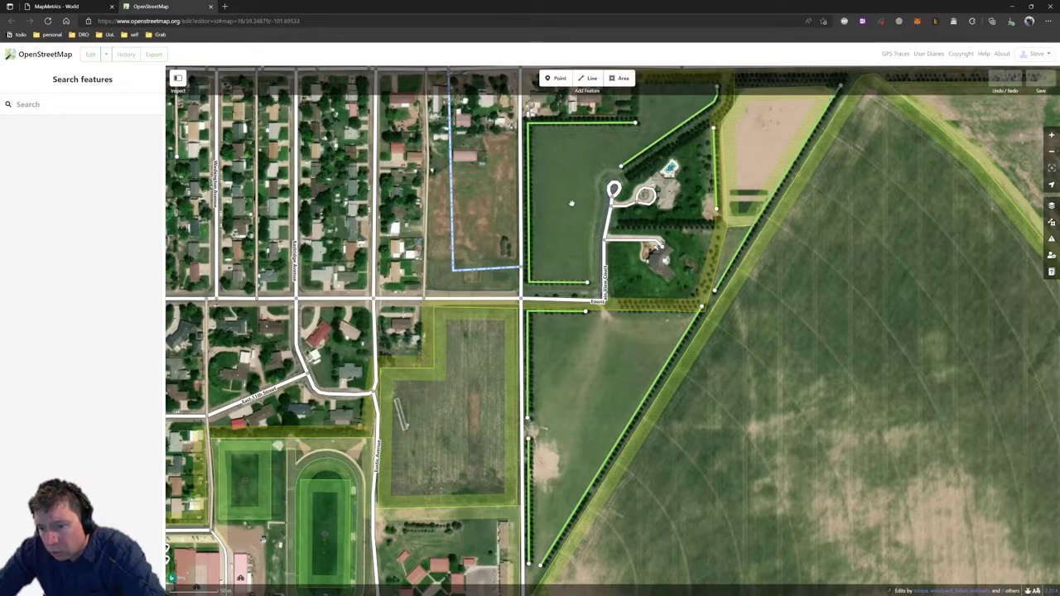
Examine the imagery between East 13th and East 15th Streets east of Eustis Avenue, including the details of the mapped car park
scroll(572, 157, "down", 2)
left_click_drag(467, 386, 564, 171)
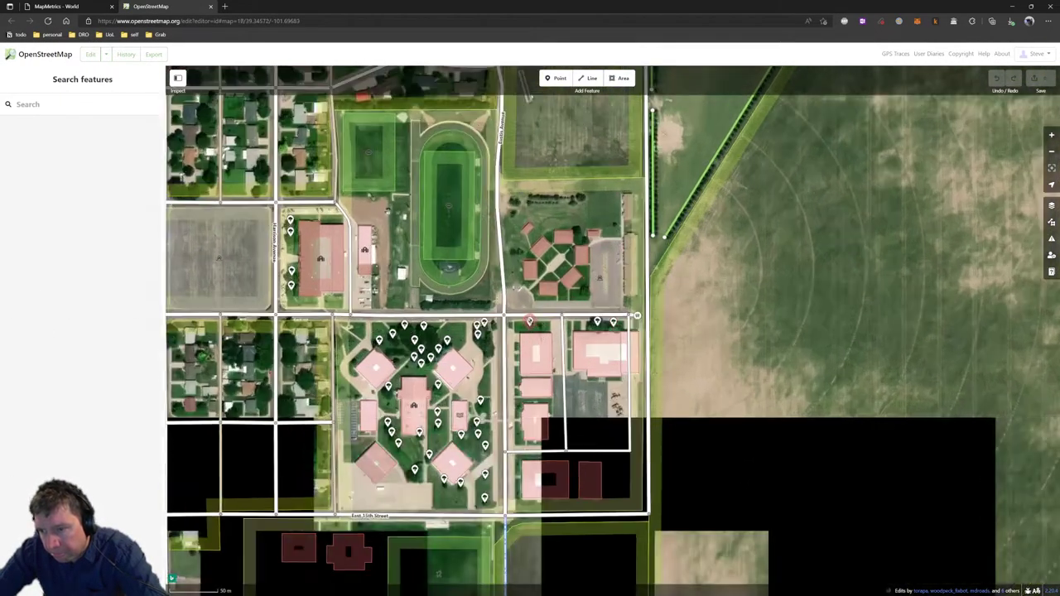
scroll(568, 315, "up", 2)
left_click(568, 316)
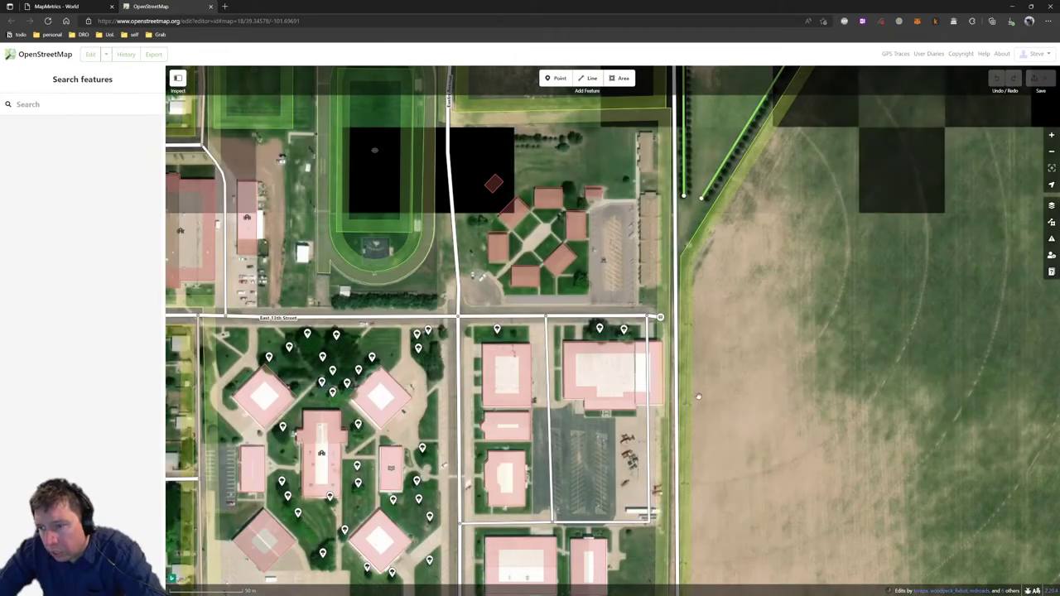
left_click(615, 210)
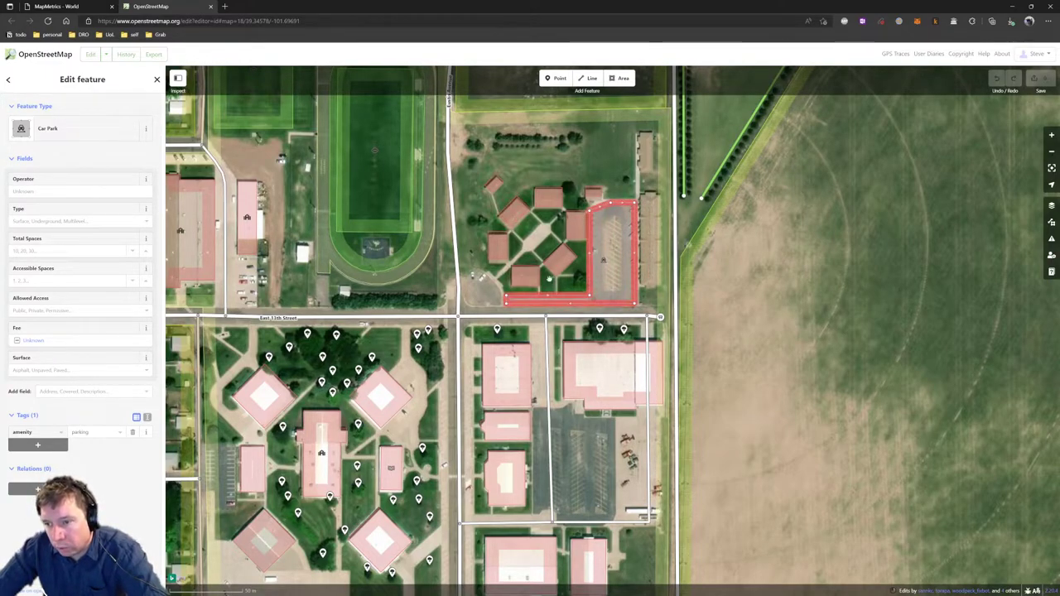
left_click_drag(588, 460, 573, 261)
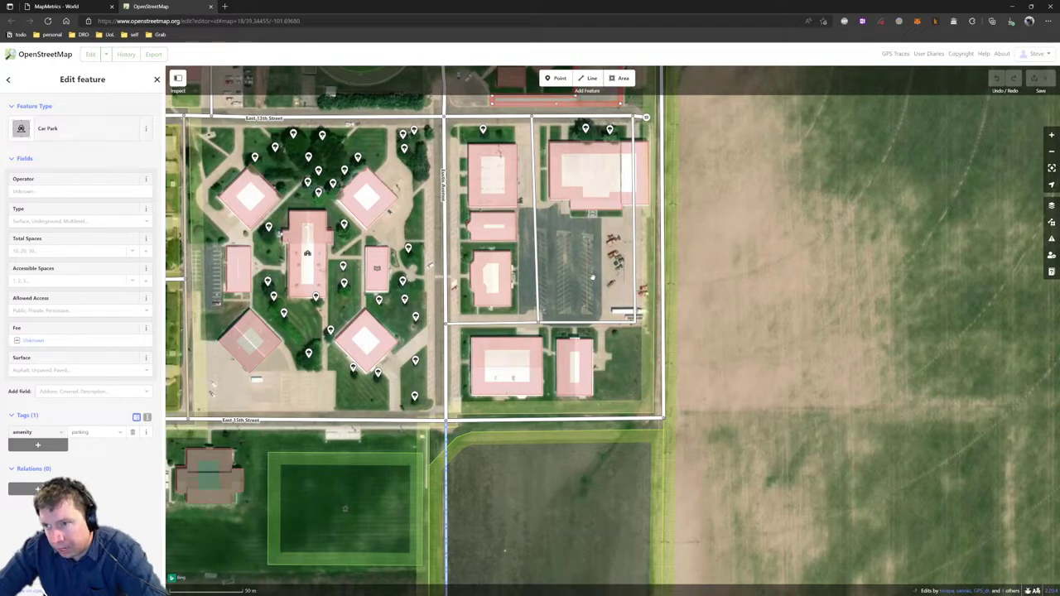
Close the OpenStreetMap editor and survey the Map Metrics tiles across the whole of Goodland
left_click(212, 7)
scroll(383, 166, "down", 1)
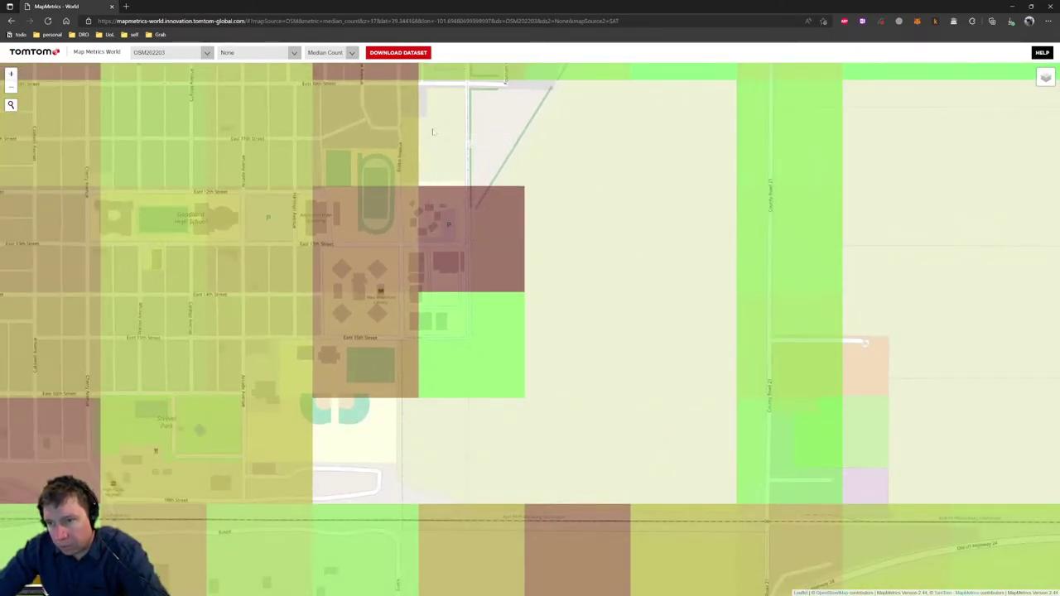
left_click_drag(433, 135, 565, 239)
scroll(565, 229, "down", 1)
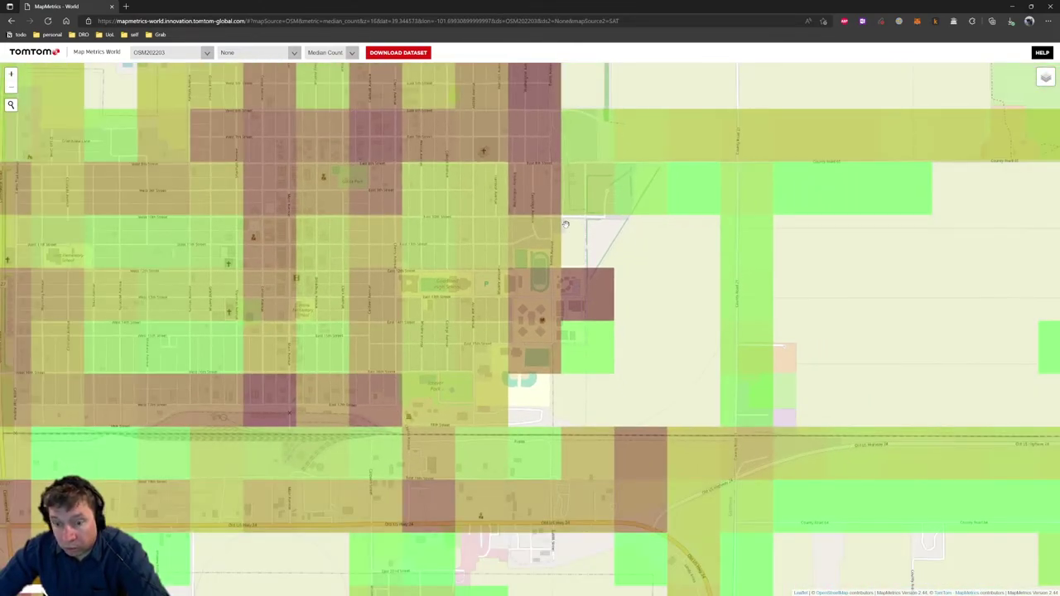
left_click_drag(566, 224, 568, 317)
scroll(617, 187, "down", 1)
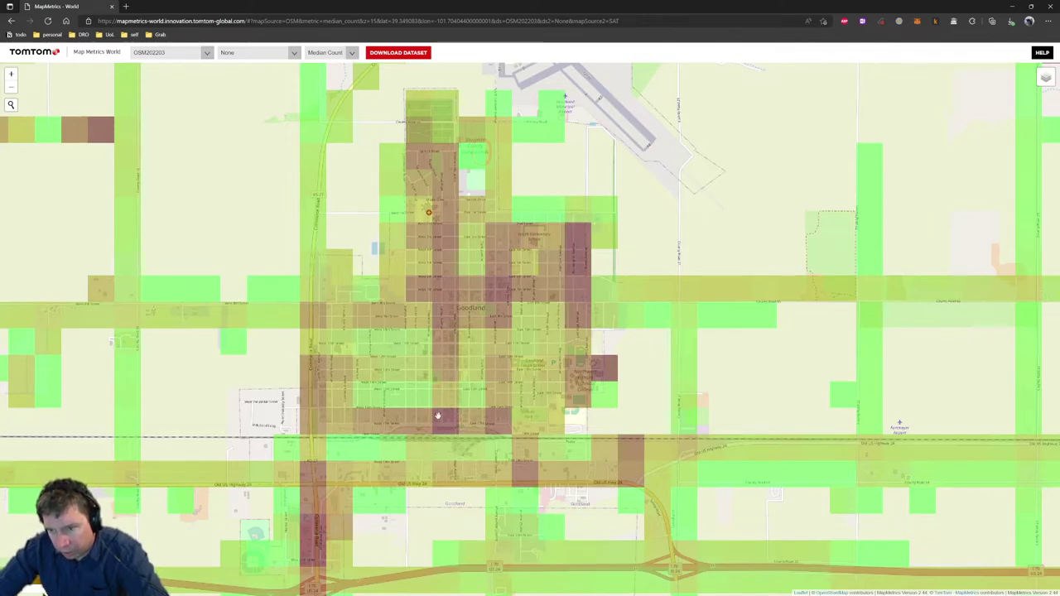
Open the dark northeastern Goodland tile in the OpenStreetMap editor, and return to Map Metrics to dismiss its details and locate it near 2nd Street
left_click(576, 234)
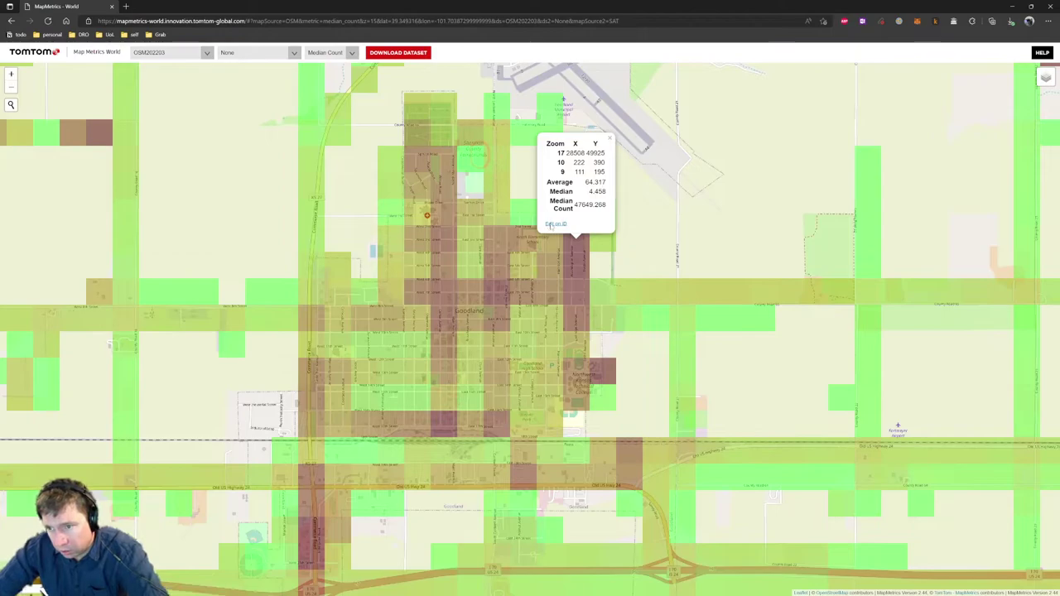
left_click(550, 227)
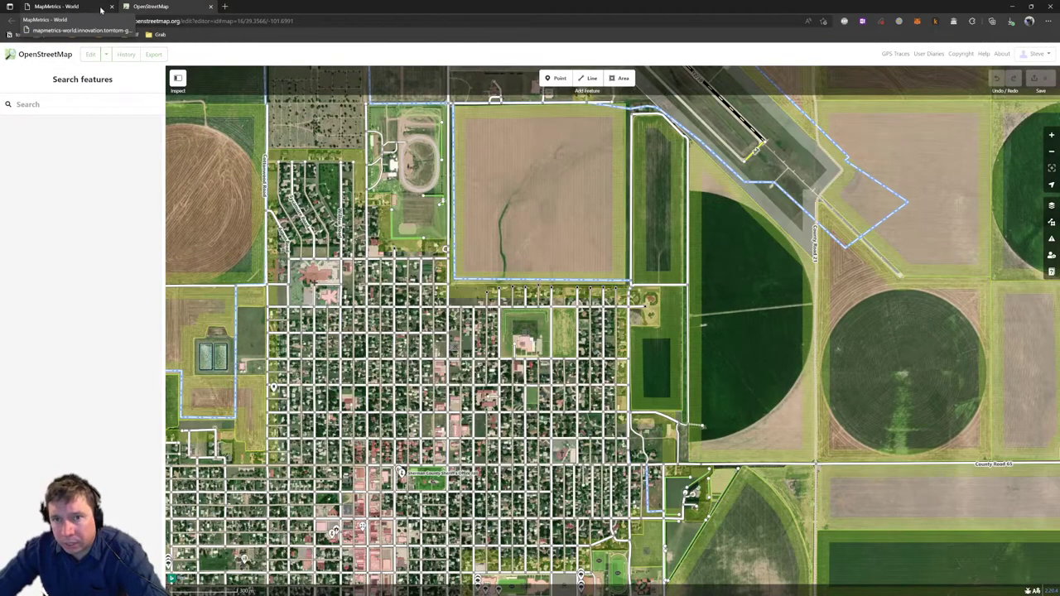
left_click(97, 8)
left_click(587, 269)
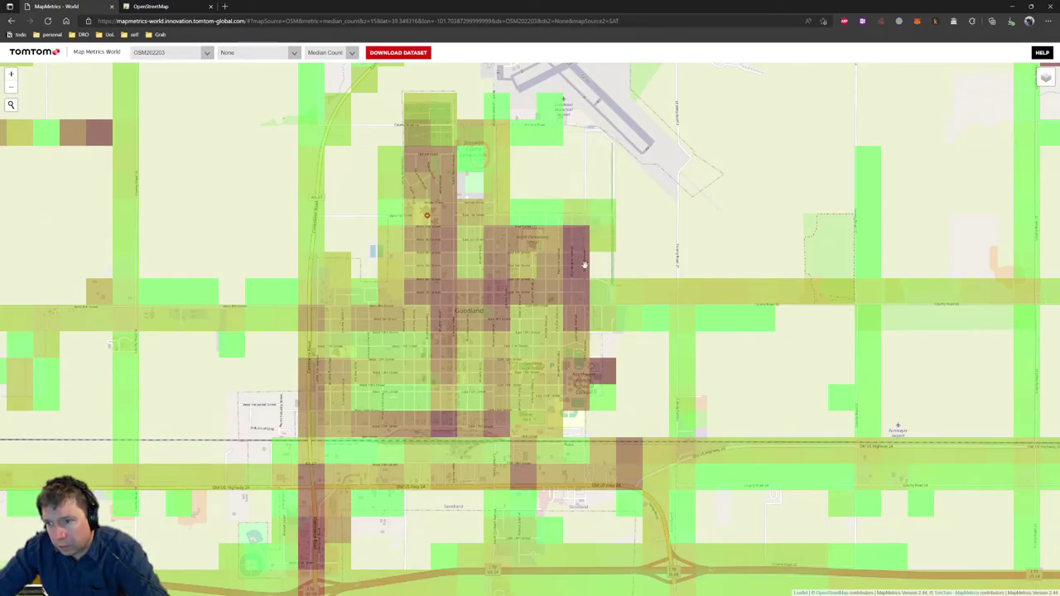
scroll(577, 222, "up", 5)
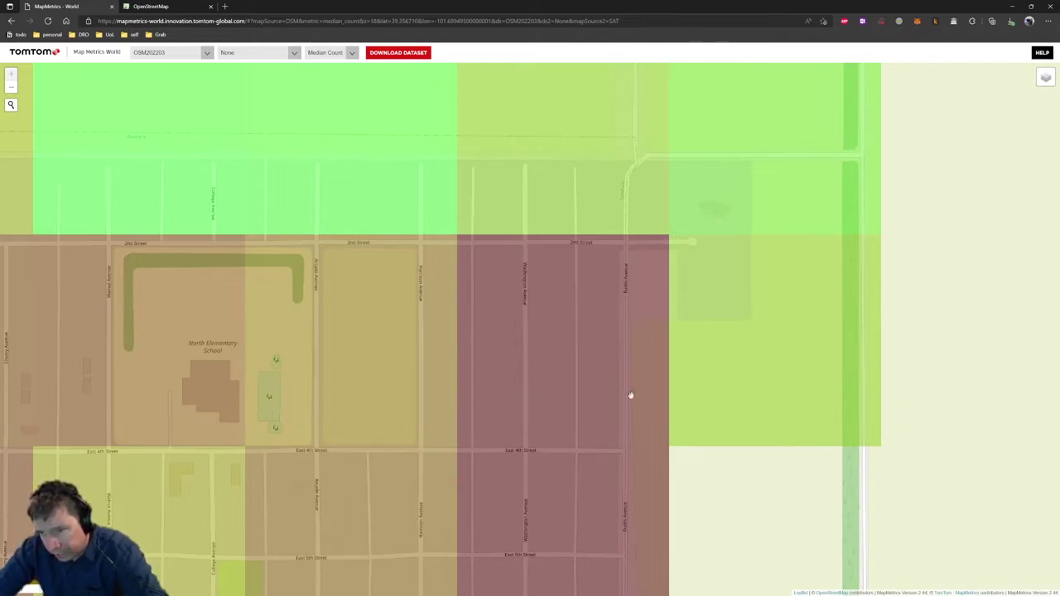
Bring up the blocks south of 2nd Street near Eustis Avenue in the OpenStreetMap editor and compare them with the Map Metrics tile
left_click(153, 6)
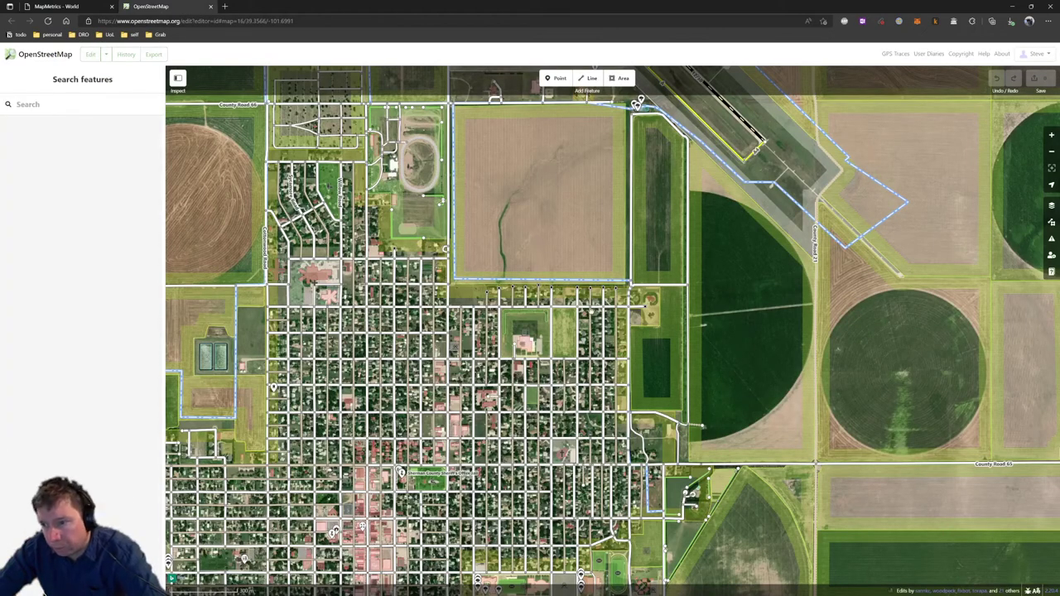
scroll(642, 303, "up", 5)
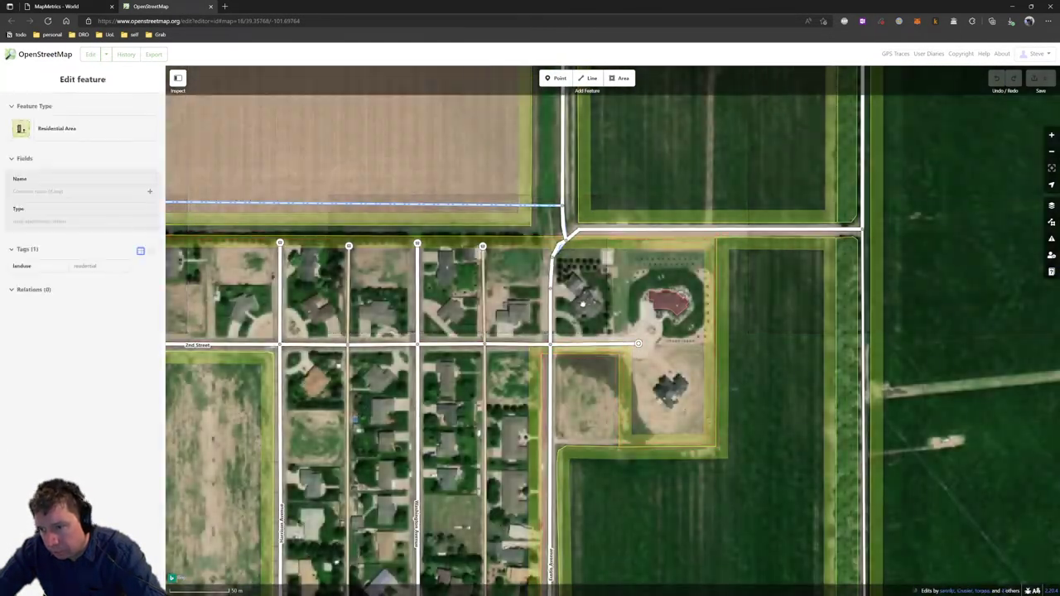
left_click_drag(623, 305, 706, 147)
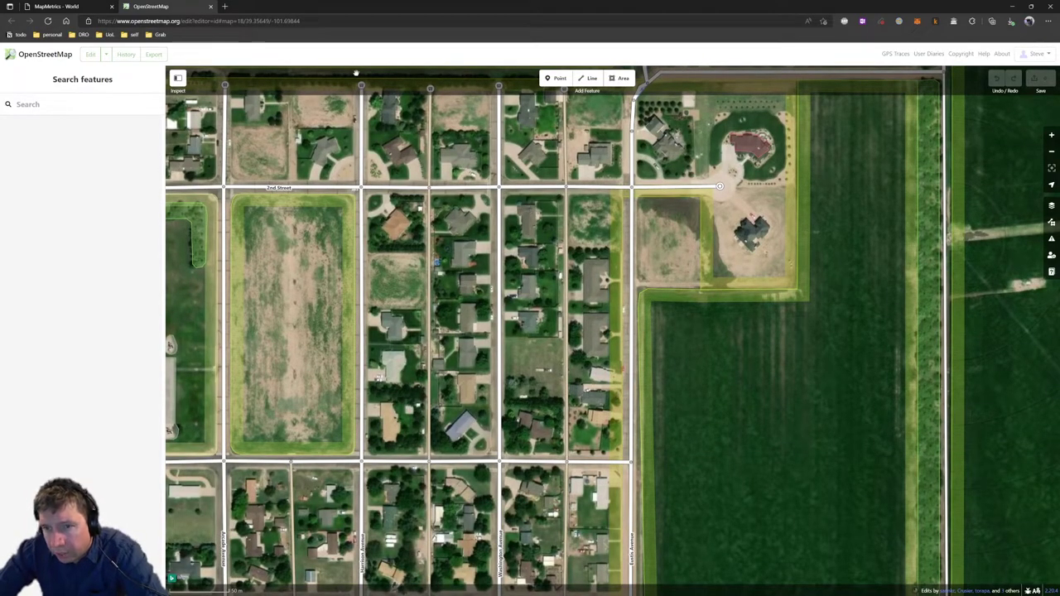
left_click(102, 7)
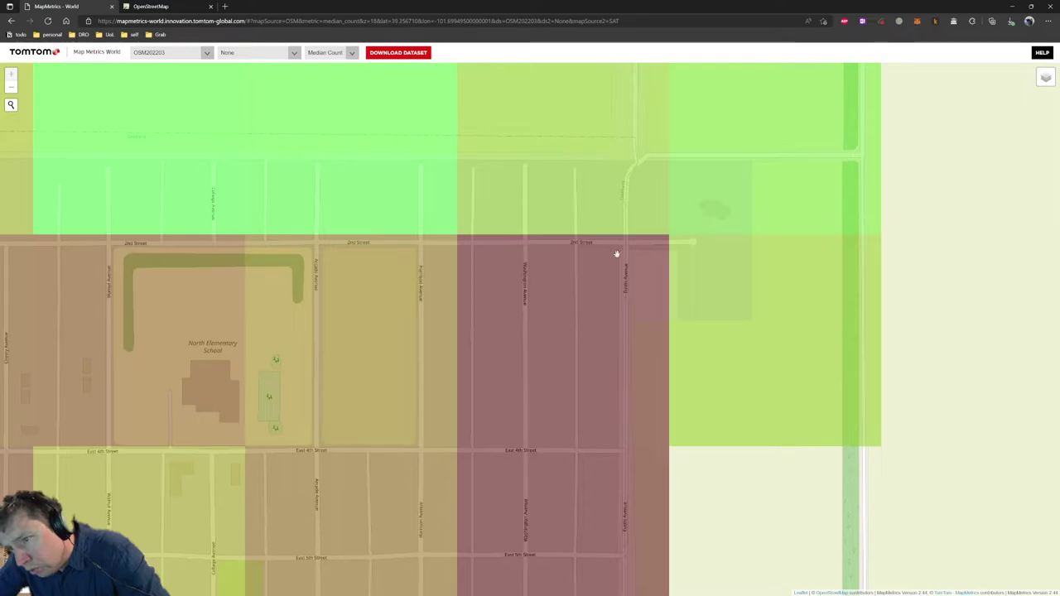
left_click(150, 10)
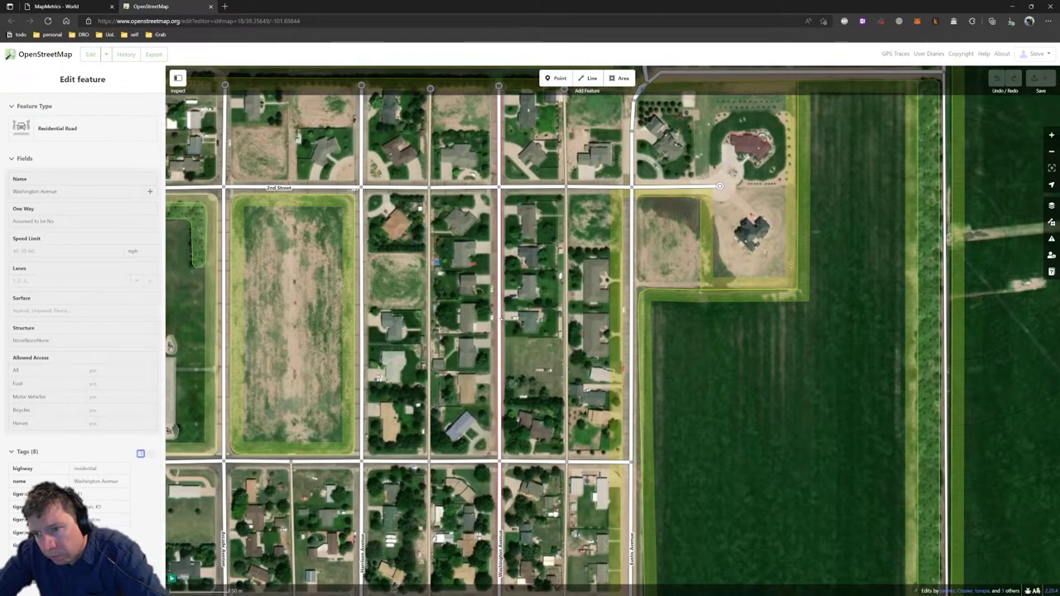
Inspect the feature details of Washington Avenue and the alleys on either side of it, clearing the selection
left_click(500, 319)
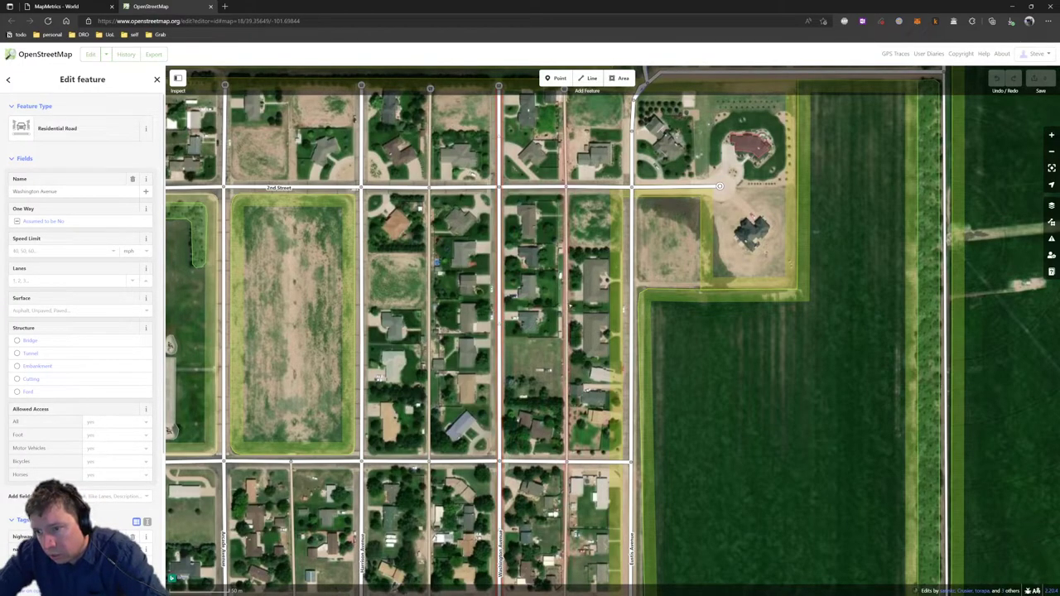
left_click(569, 330)
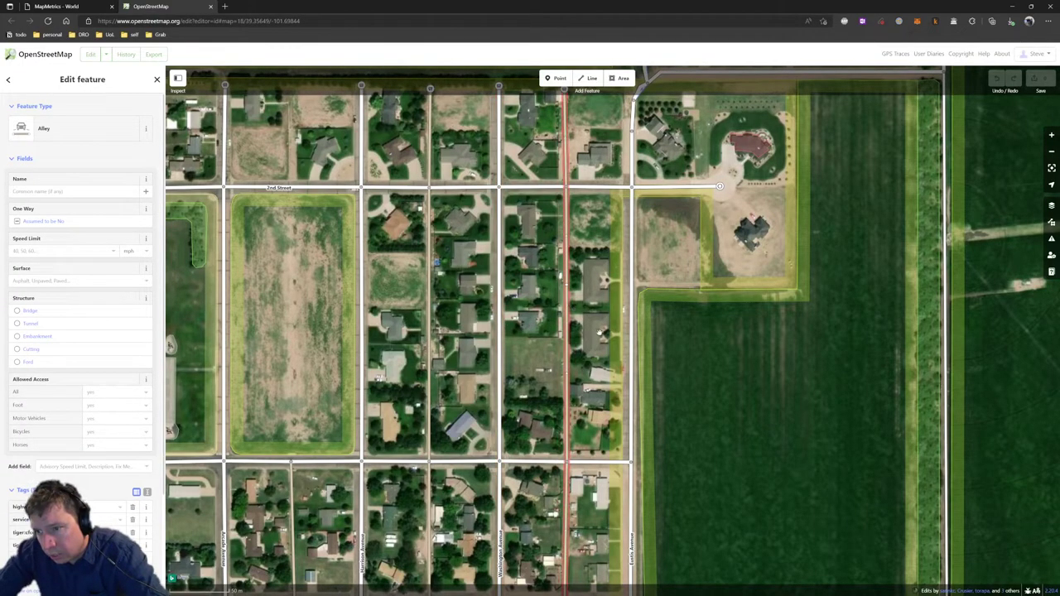
left_click(590, 346)
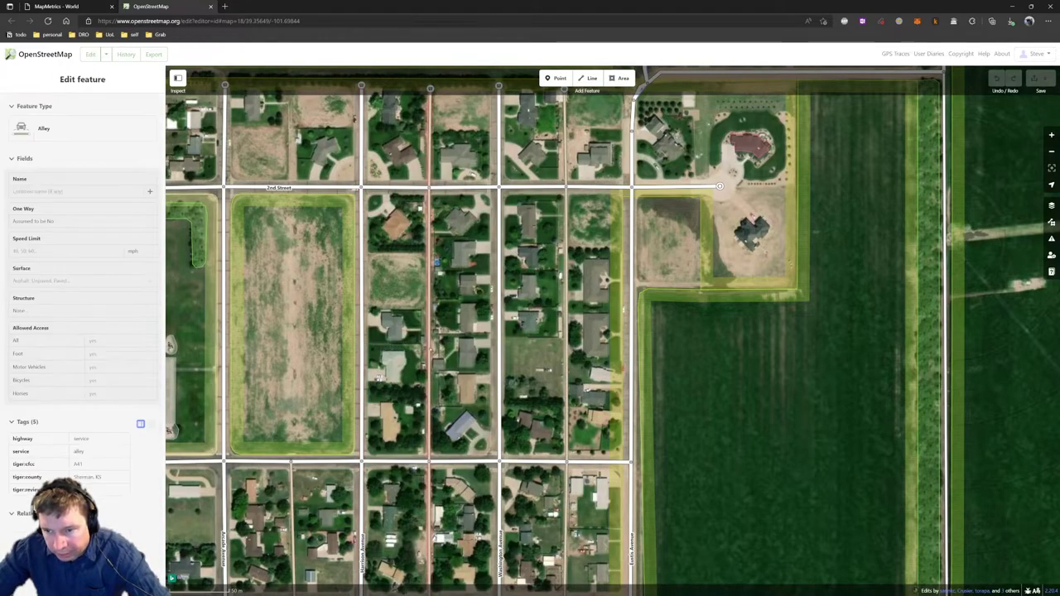
left_click(430, 349)
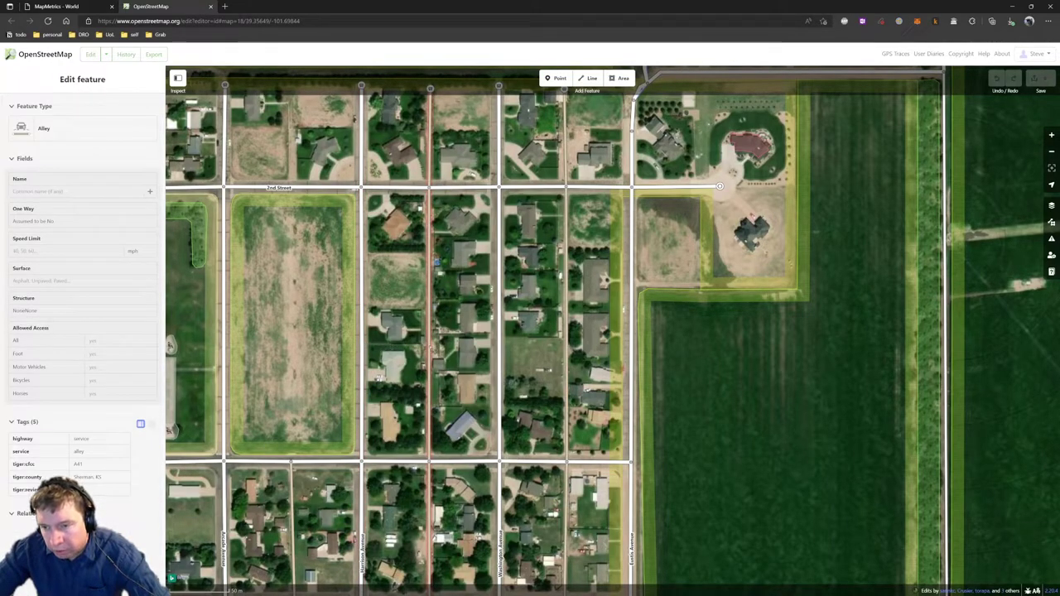
left_click(397, 348)
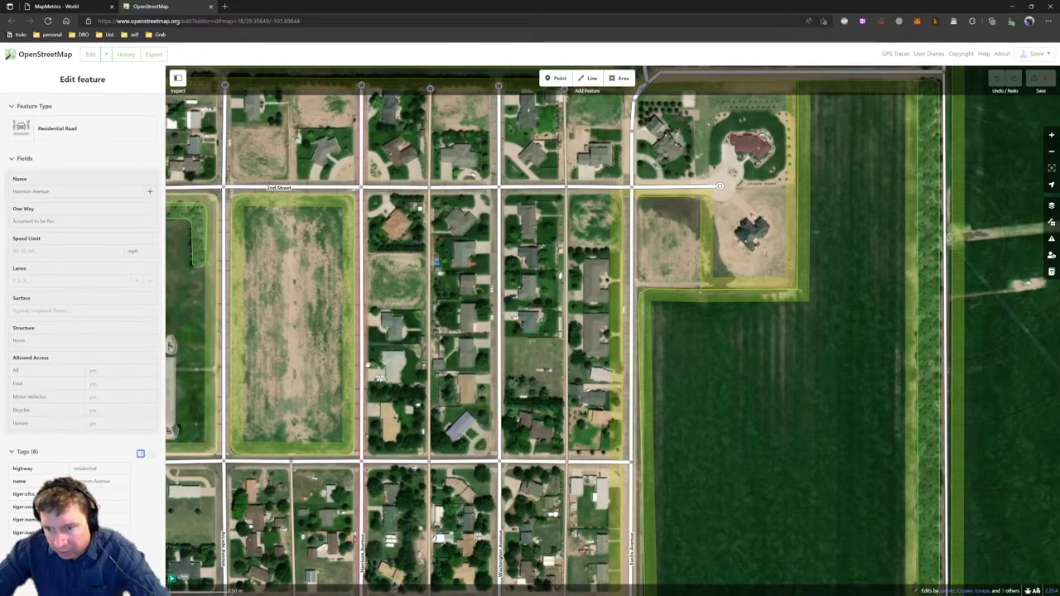
Take a closer look at Harrison Avenue and the alley east of it, leaving nothing selected
scroll(379, 414, "down", 2)
scroll(408, 368, "up", 3)
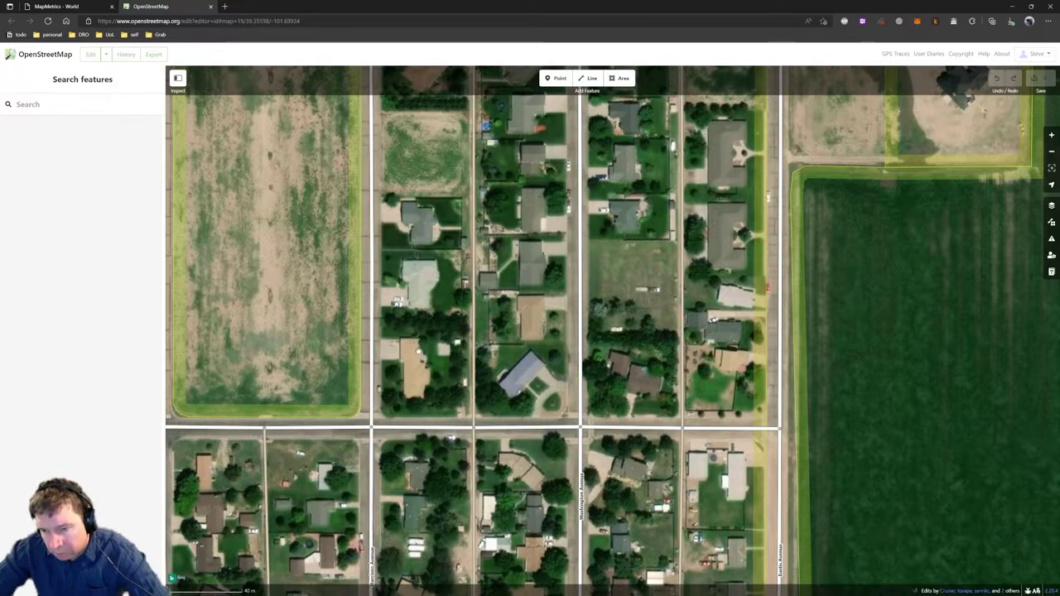
left_click(373, 352)
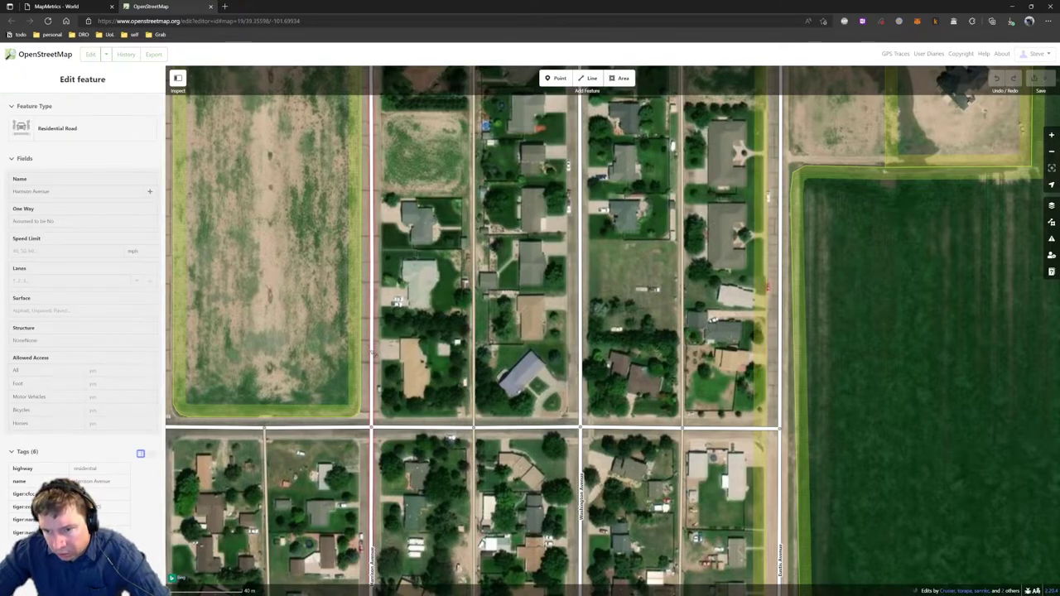
left_click(385, 351)
left_click(474, 352)
left_click(469, 349)
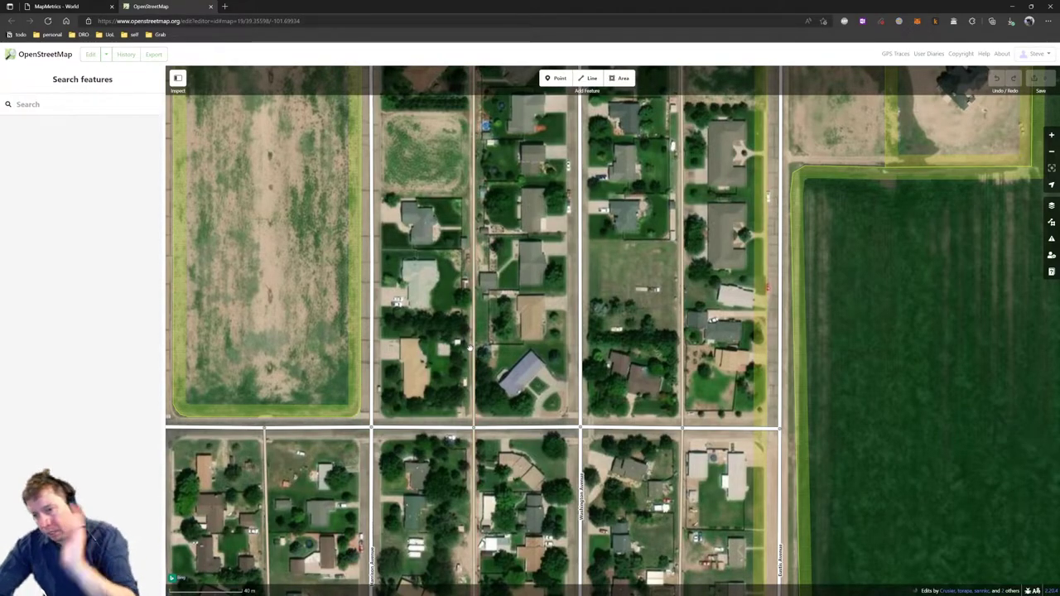
Examine the imagery between Harrison and Eustis Avenues for missing roads, clear the 2nd Street selection and close the OpenStreetMap editor
scroll(640, 293, "down", 2)
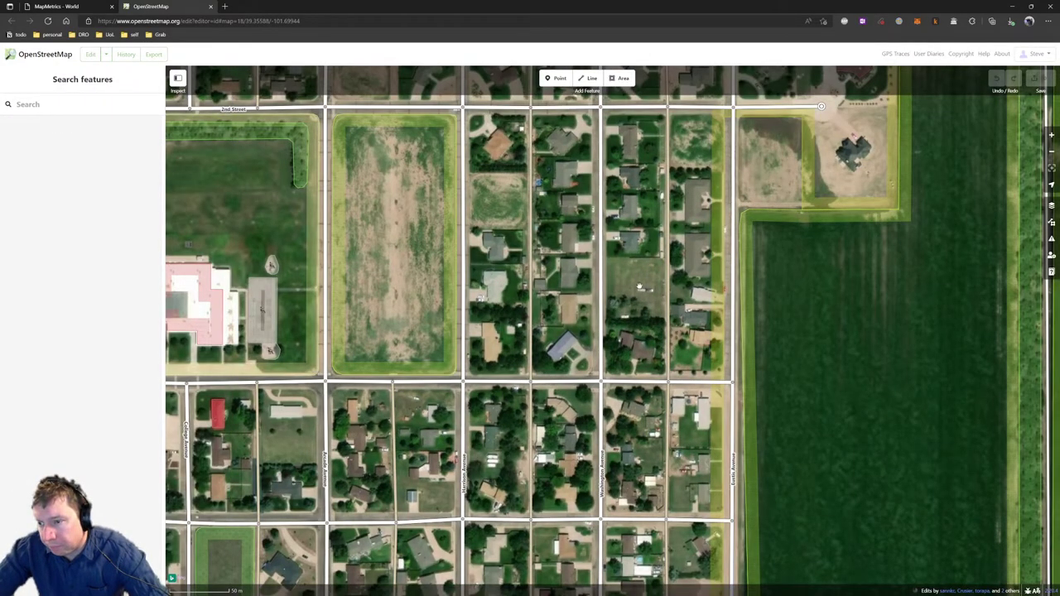
left_click_drag(640, 286, 530, 365)
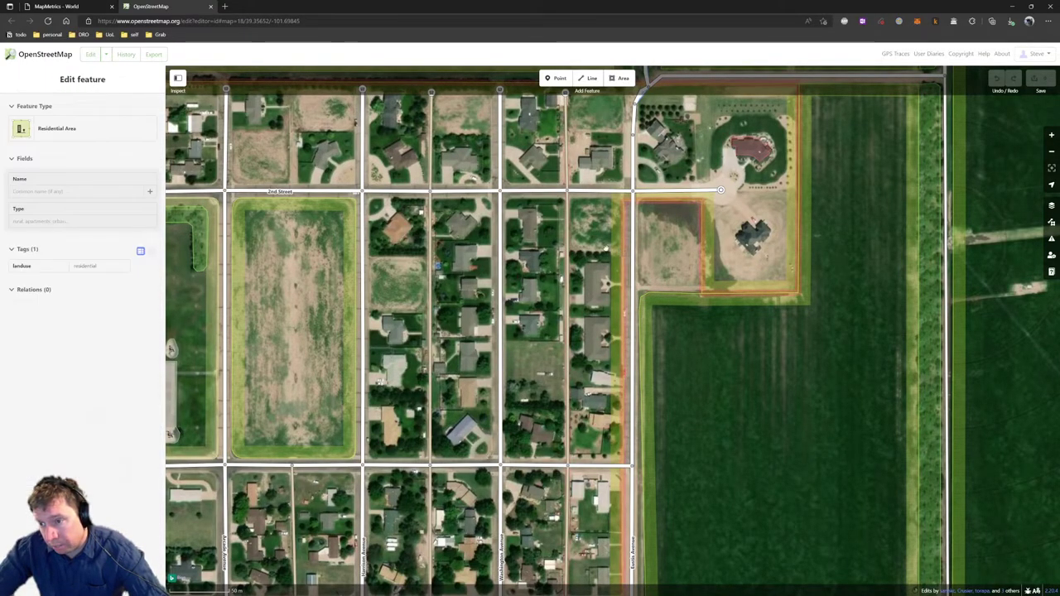
scroll(591, 252, "up", 3)
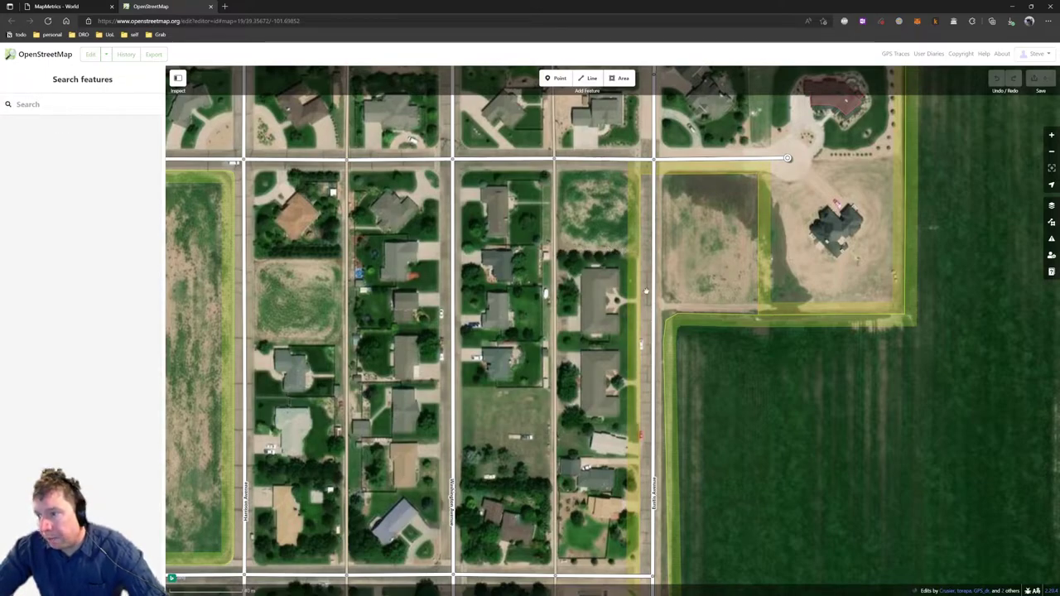
scroll(748, 442, "down", 2)
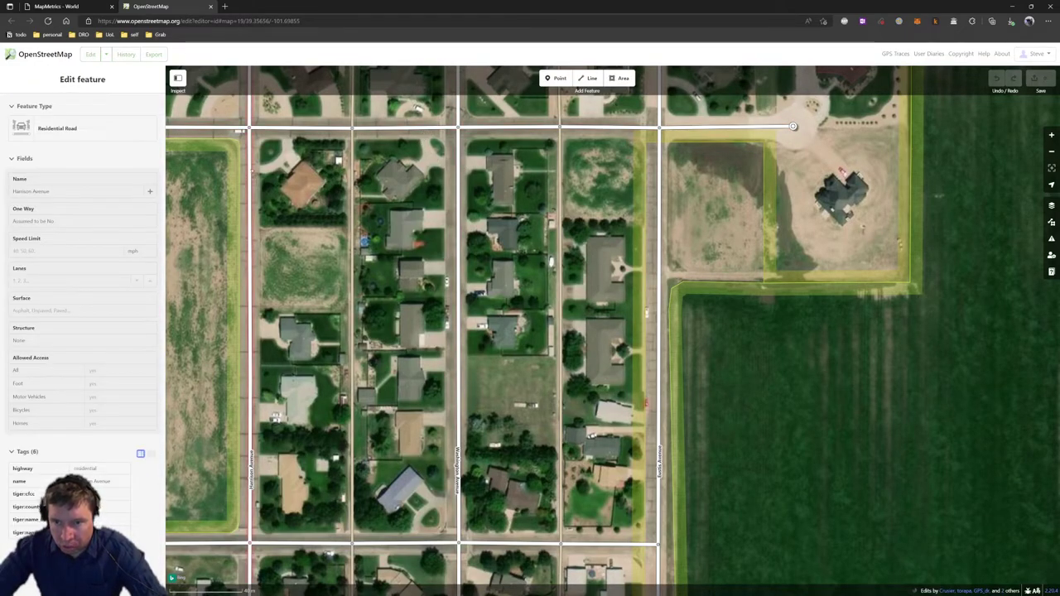
left_click(306, 128)
key("Escape")
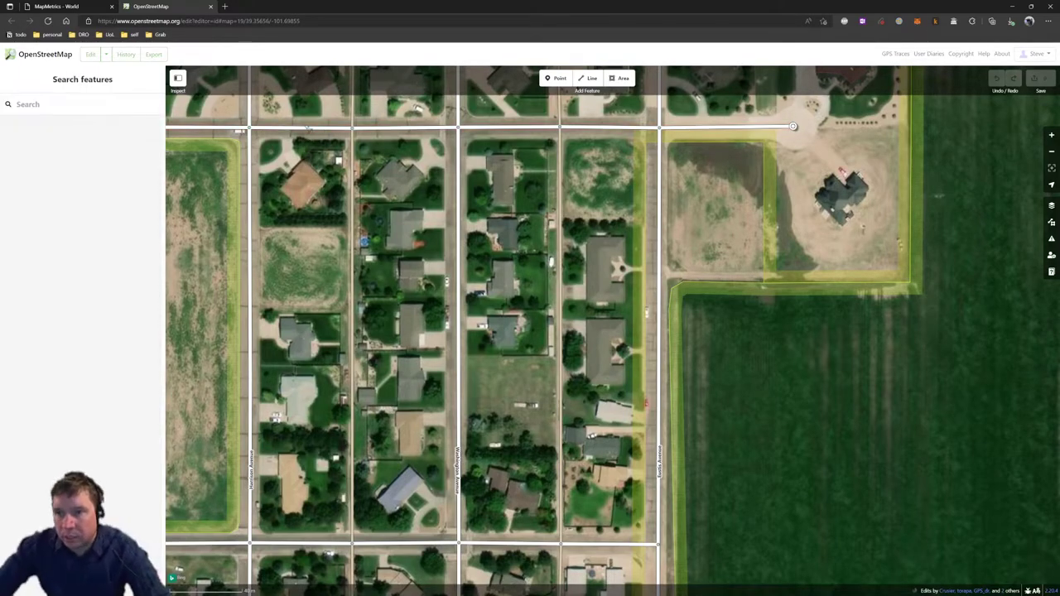
left_click(210, 7)
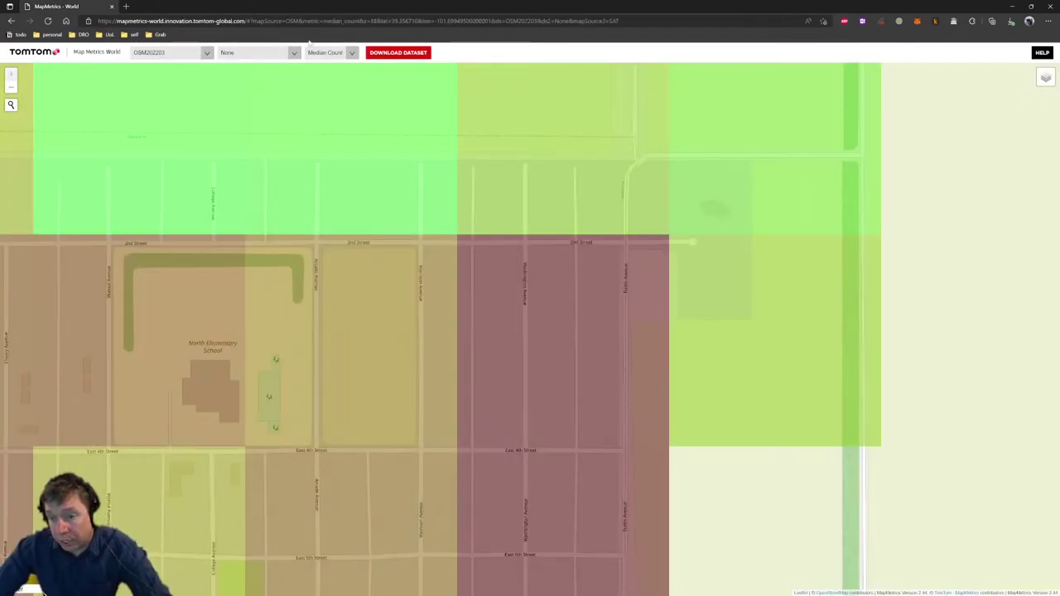
Examine the median count tiles across Goodland for dark tiles, from the northern blocks down to the rail yard below 17th Street
scroll(445, 201, "down", 3)
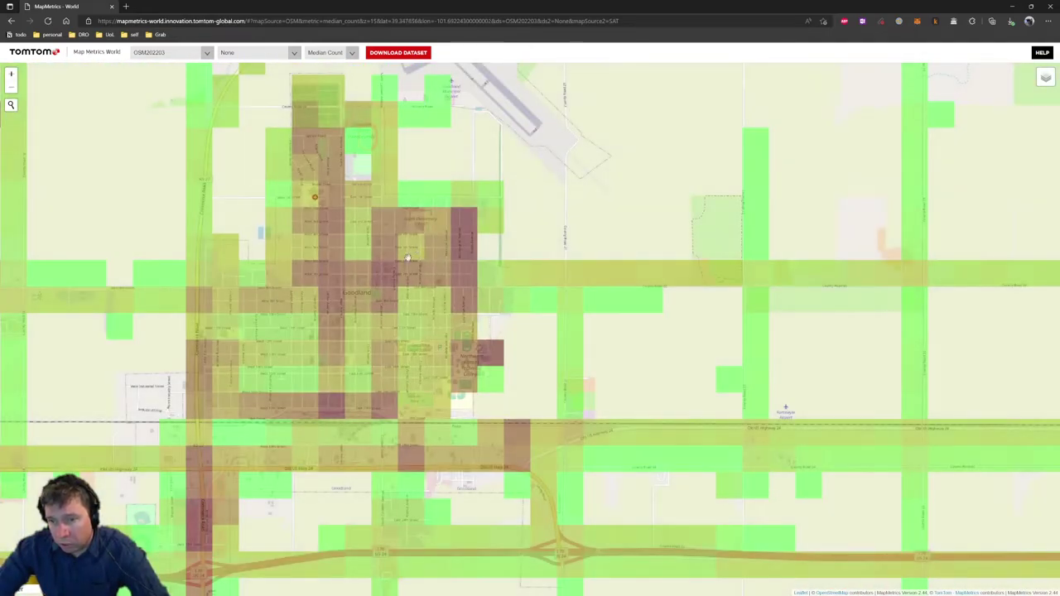
left_click_drag(407, 258, 457, 292)
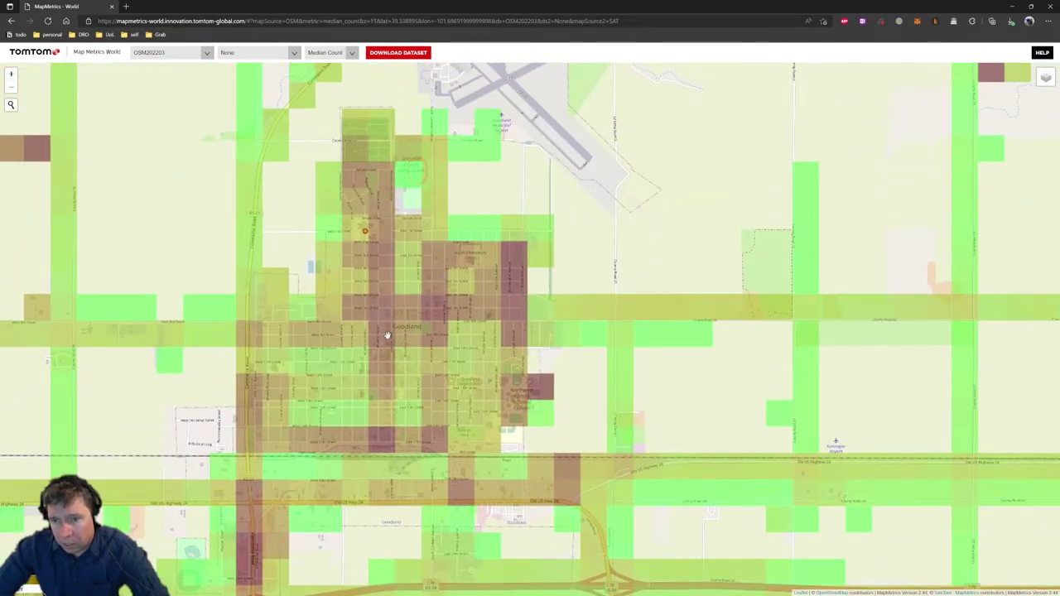
left_click_drag(387, 334, 378, 284)
scroll(378, 285, "up", 1)
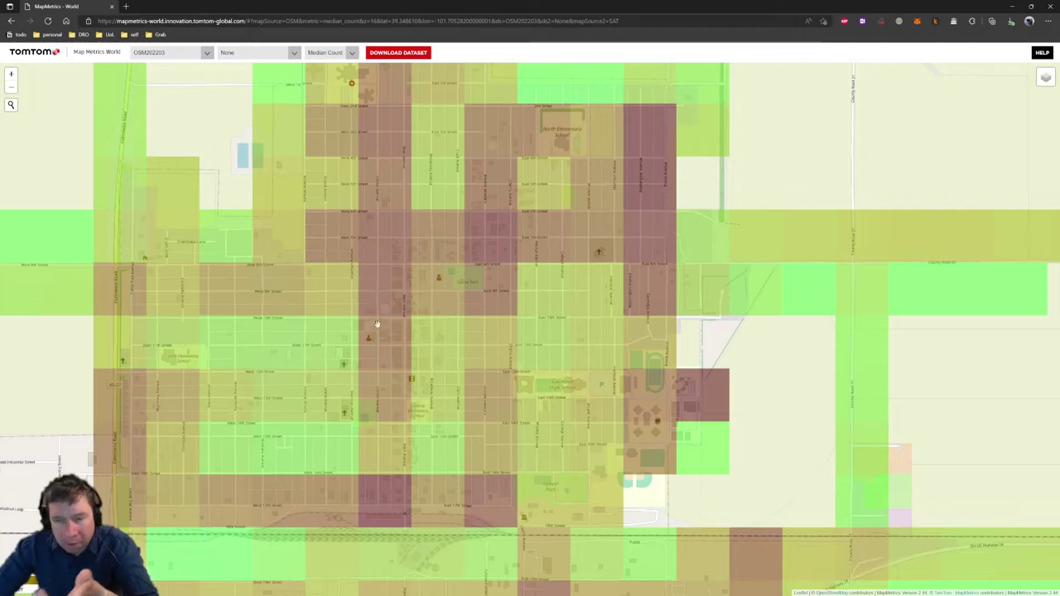
key("Down")
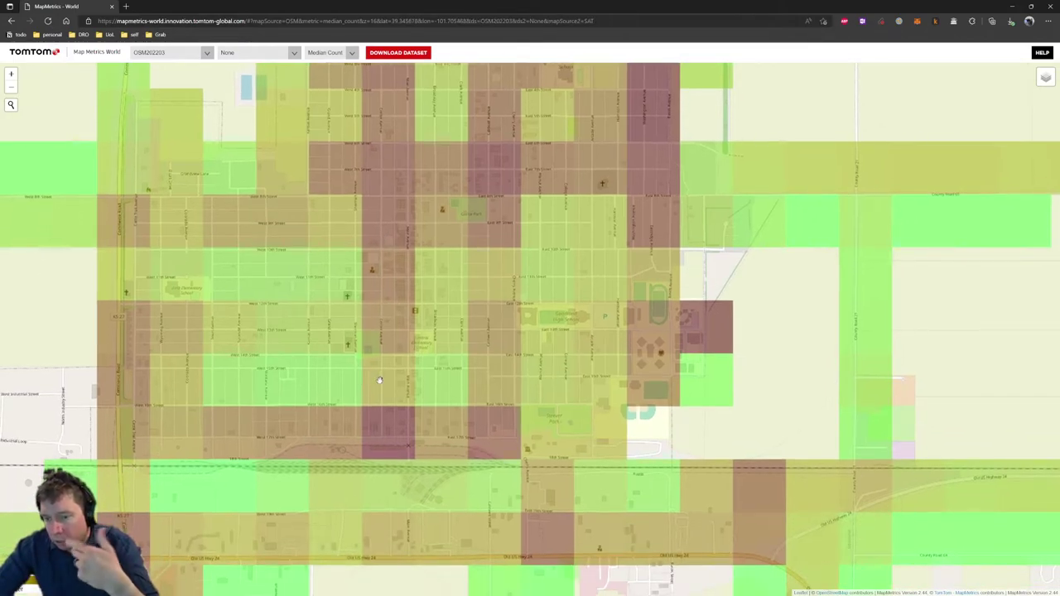
key("Down")
key("Left")
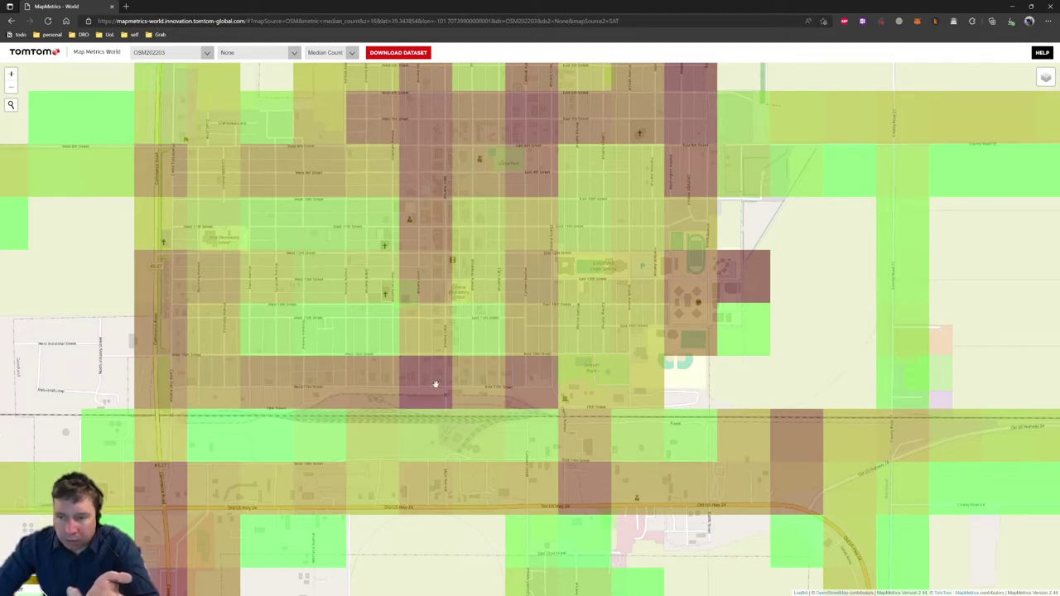
scroll(423, 271, "up", 1)
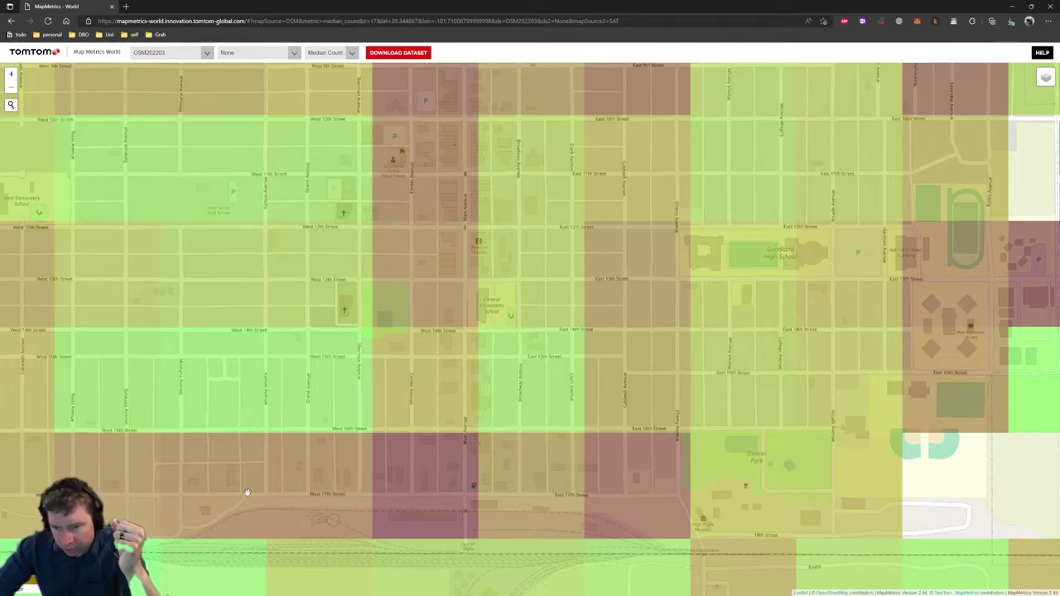
left_click_drag(514, 506, 623, 446)
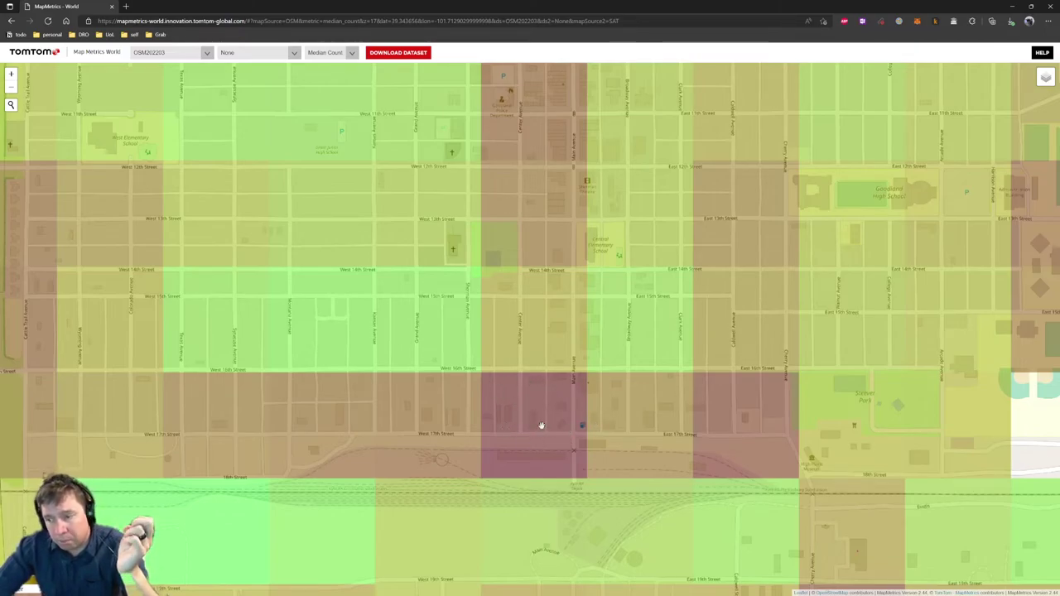
left_click_drag(542, 427, 508, 318)
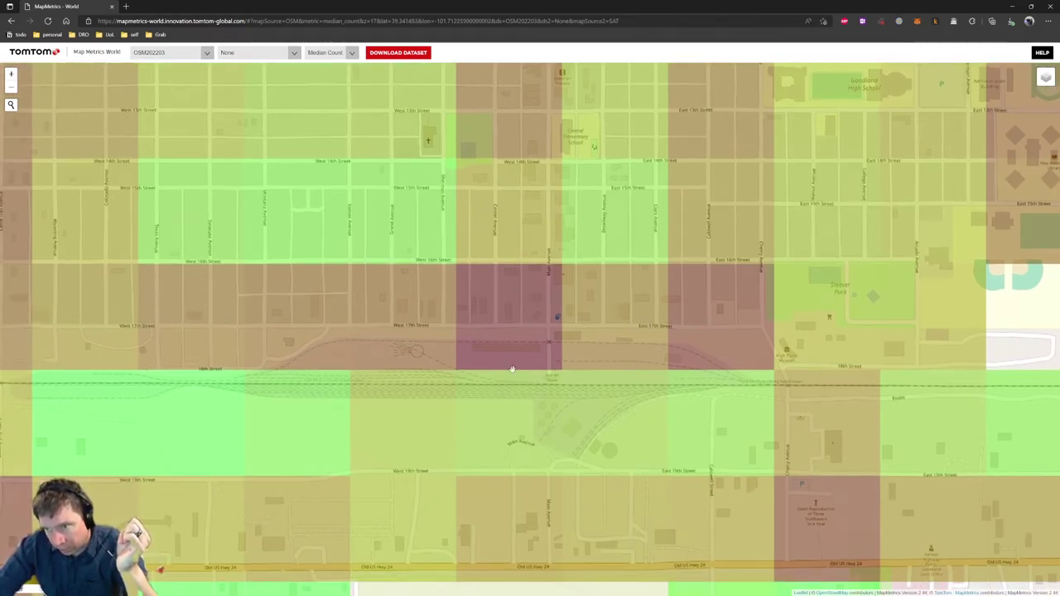
Bring up the dark tile at West 17th Street and Main Avenue in the OpenStreetMap editor and review its surroundings in Map Metrics
left_click(509, 298)
left_click(494, 302)
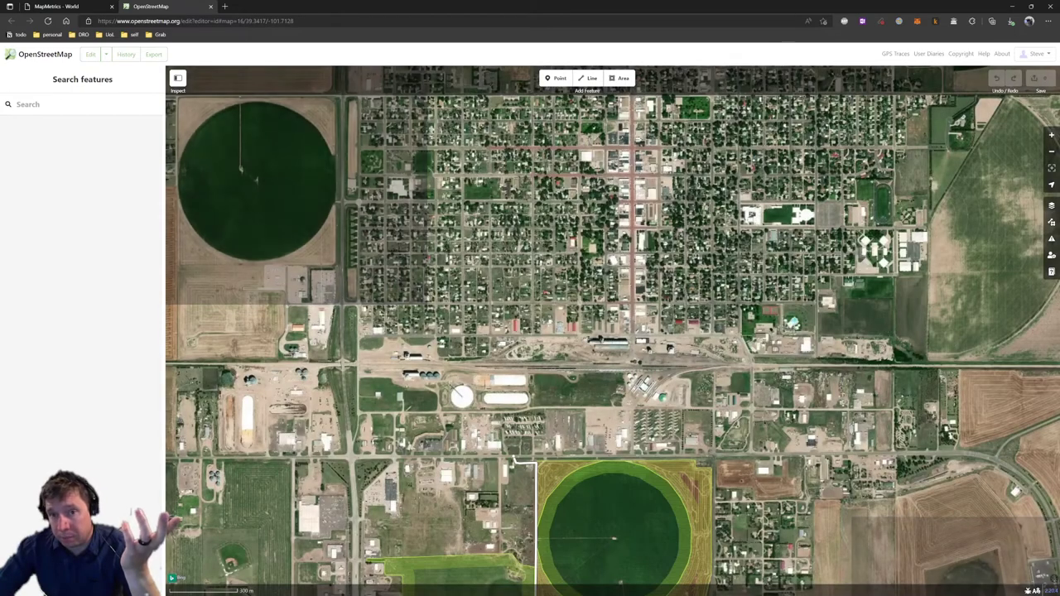
left_click(83, 7)
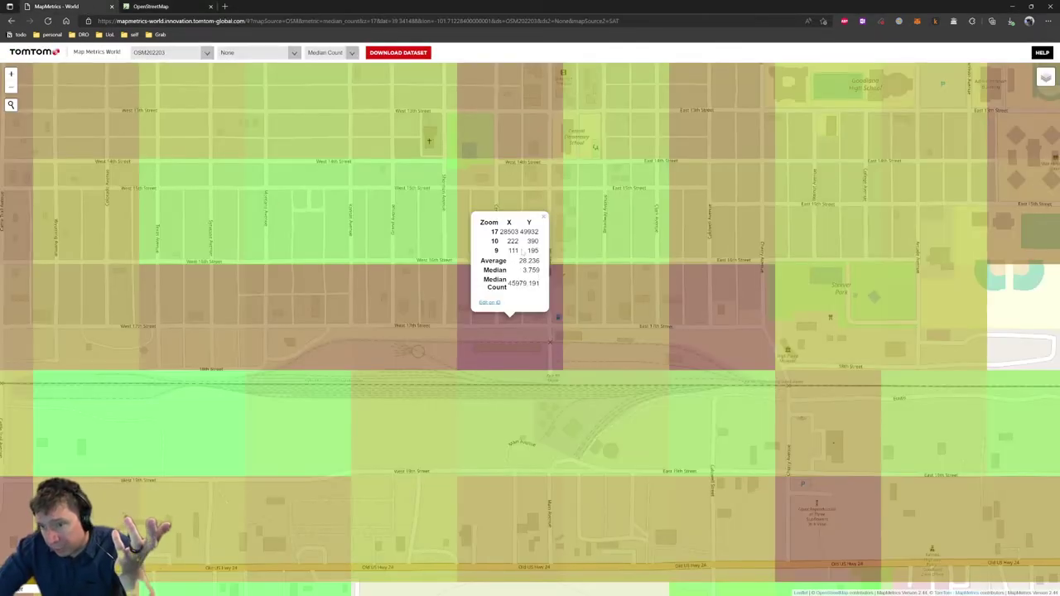
left_click(545, 218)
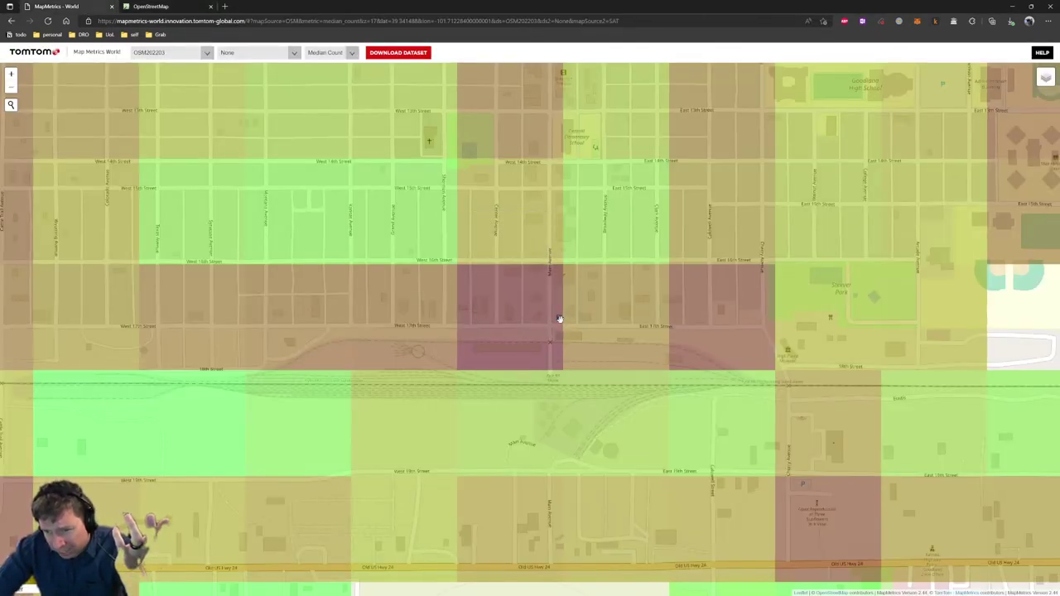
scroll(496, 335, "up", 1)
scroll(496, 335, "up", 1)
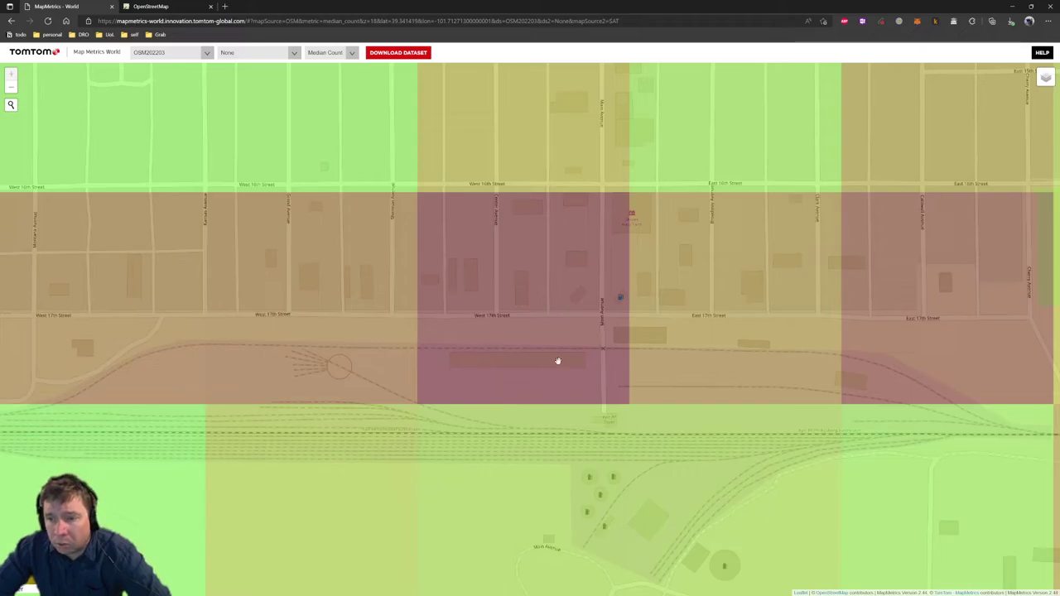
Inspect the building north of West 17th Street, just east of Center Avenue, in the OpenStreetMap editor, leaving nothing selected
key("ctrl+Tab")
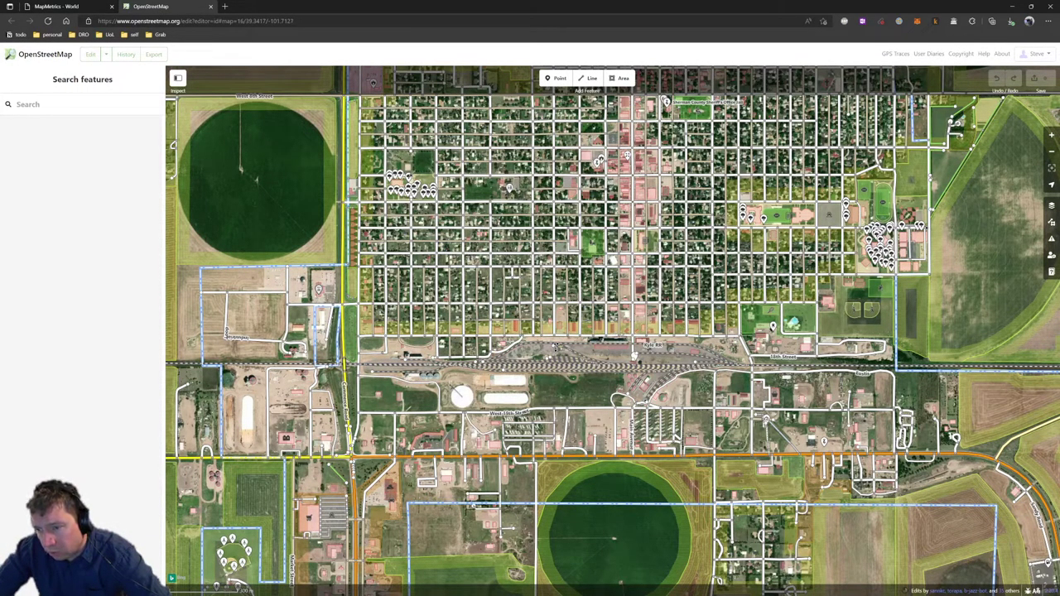
scroll(634, 354, "up", 5)
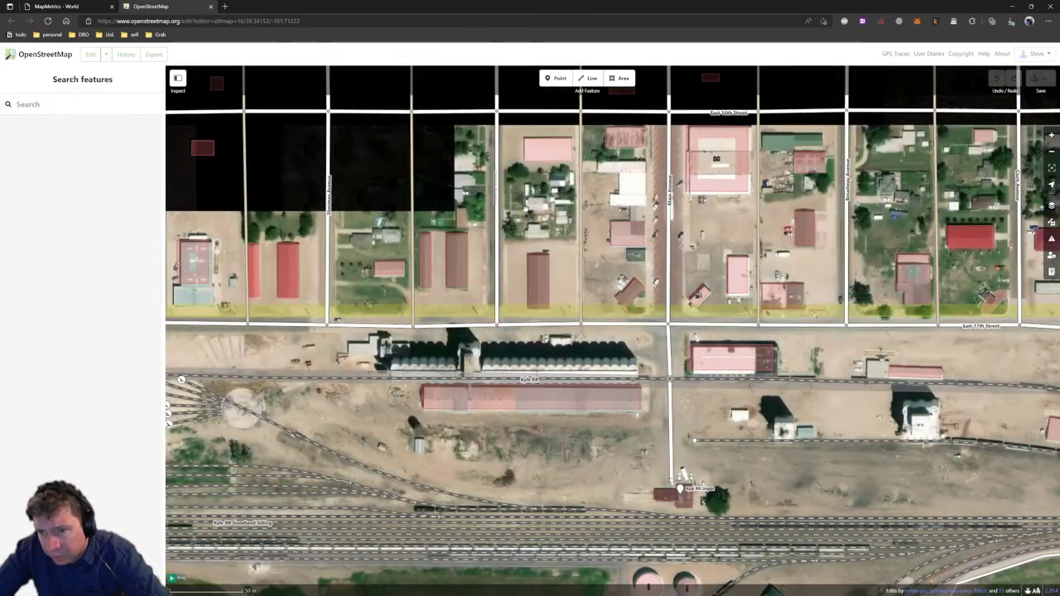
left_click(543, 294)
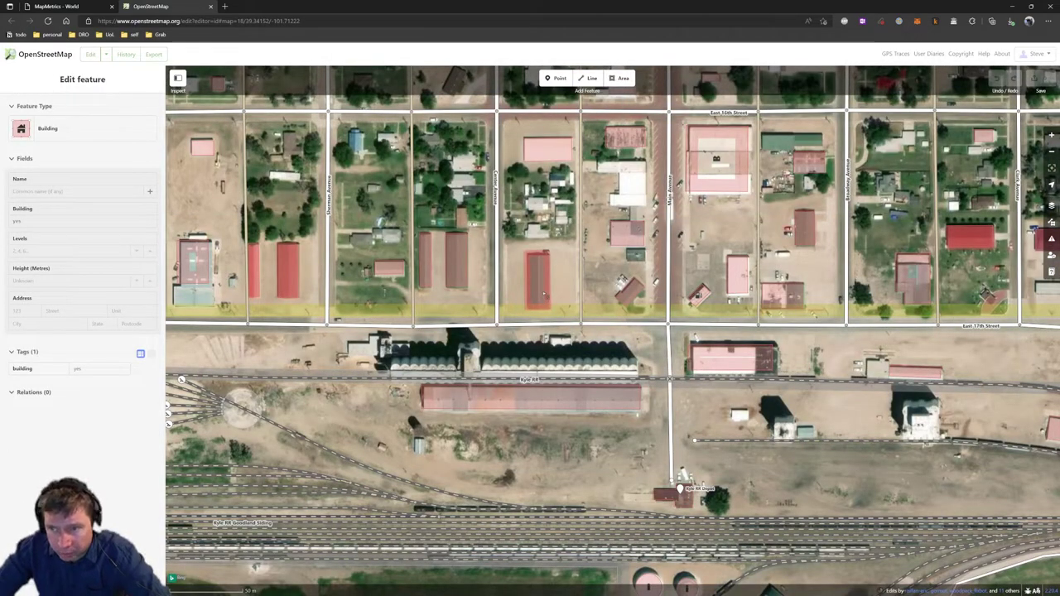
left_click(599, 189)
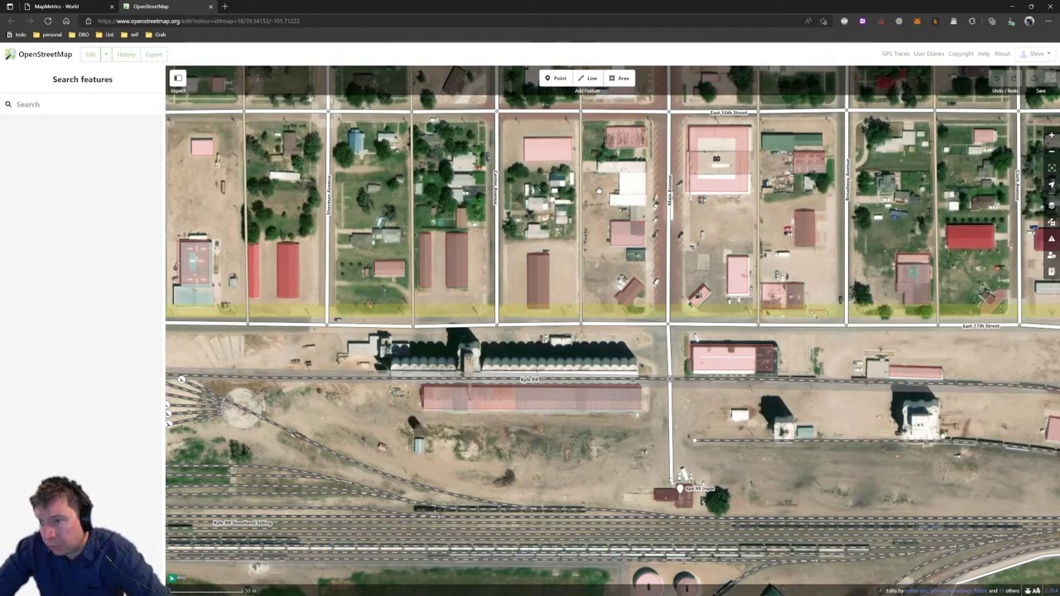
mouse_move(671, 200)
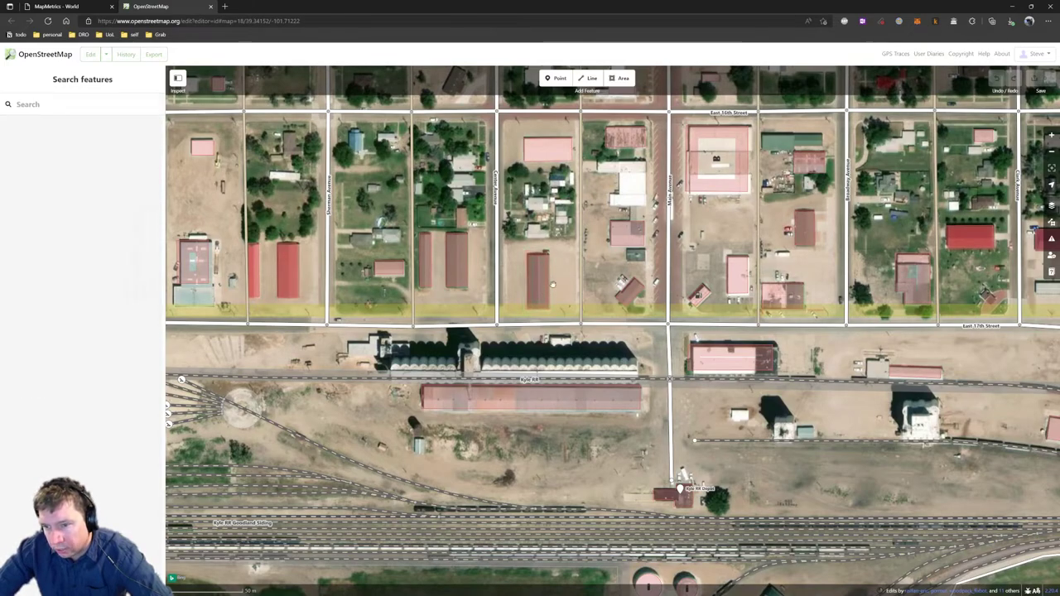
left_click(543, 262)
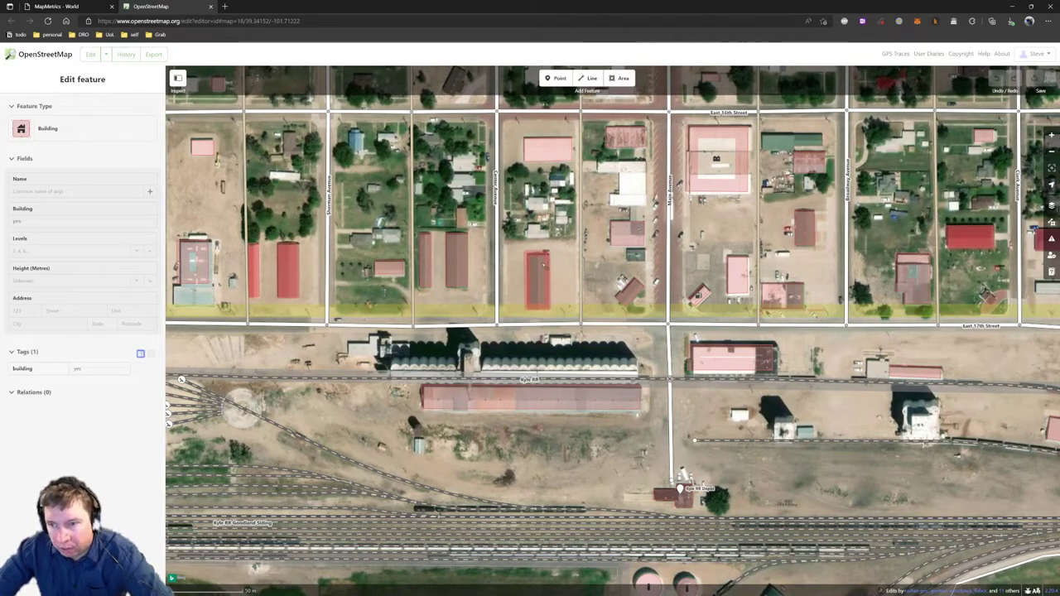
left_click(438, 235)
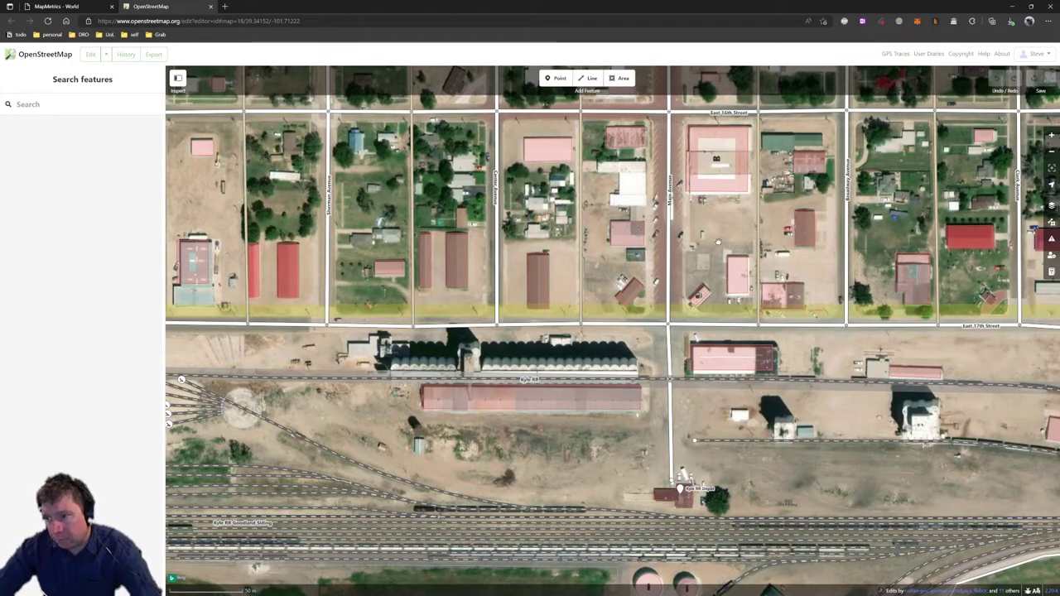
Check the imagery along East 17th Street between Main and Cherry Avenues for missing roads and close the OpenStreetMap editor
left_click_drag(884, 238, 528, 276)
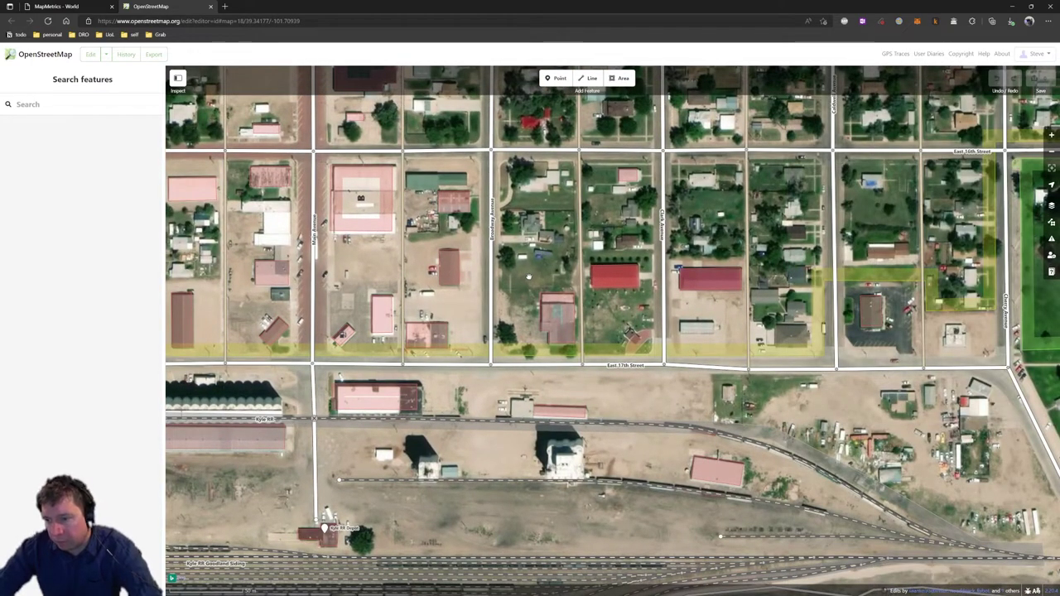
left_click(623, 285)
scroll(623, 285, "up", 2)
scroll(625, 285, "up", 2)
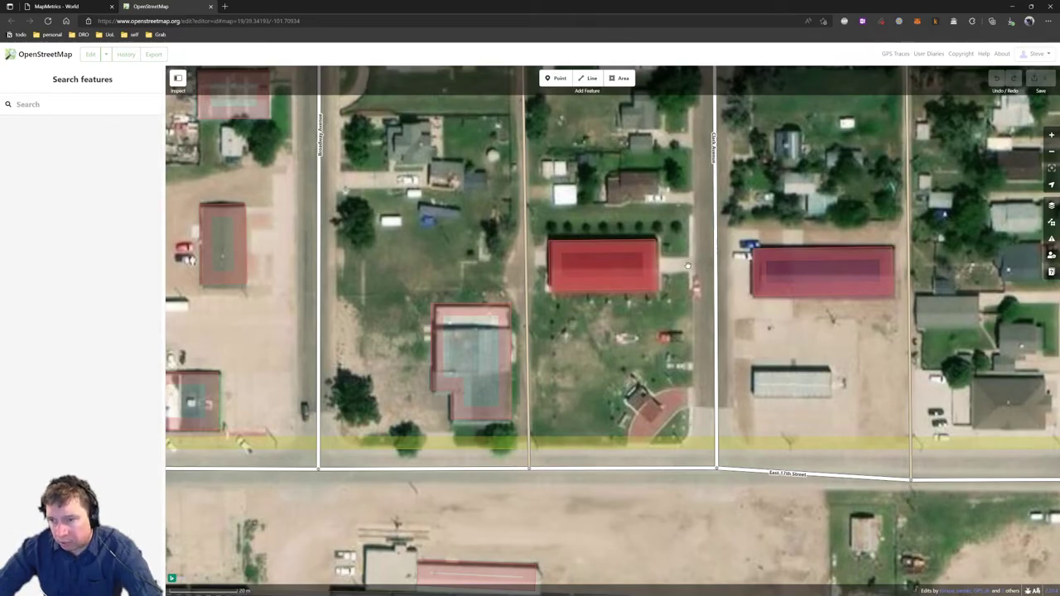
scroll(687, 266, "down", 2)
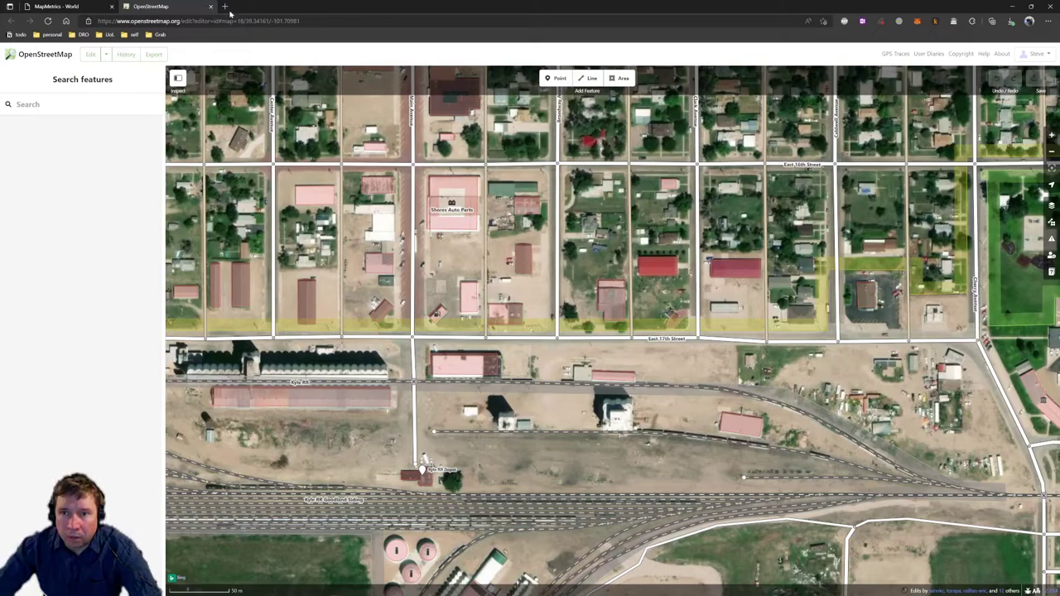
left_click(211, 7)
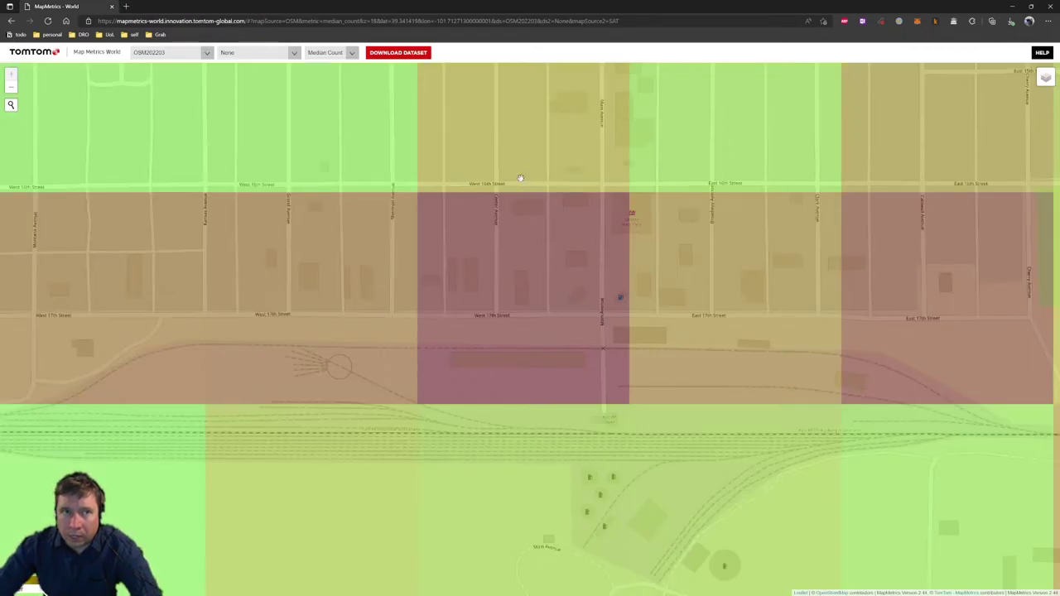
Survey the median count tiles around Goodland and in the farmland west of town for dark tiles
scroll(485, 182, "down", 4)
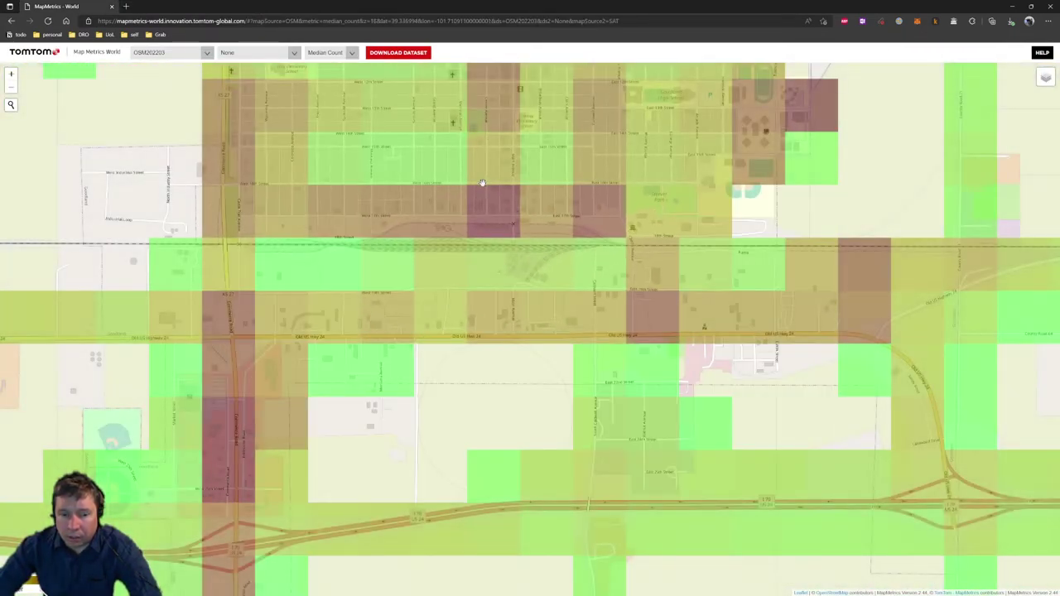
scroll(478, 186, "down", 2)
left_click_drag(486, 146, 496, 321)
scroll(495, 321, "down", 2)
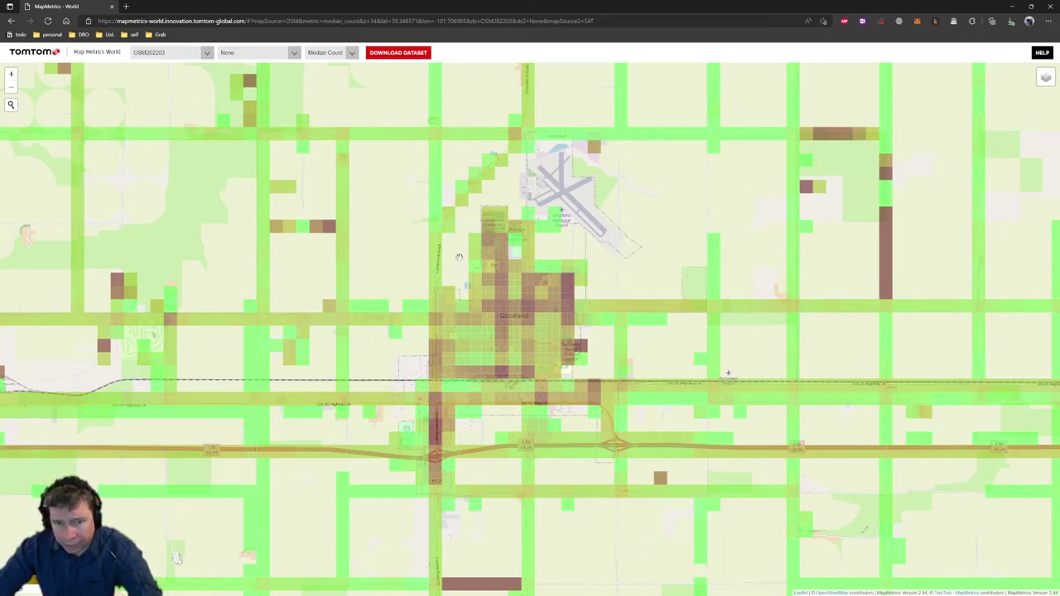
left_click_drag(393, 224, 403, 261)
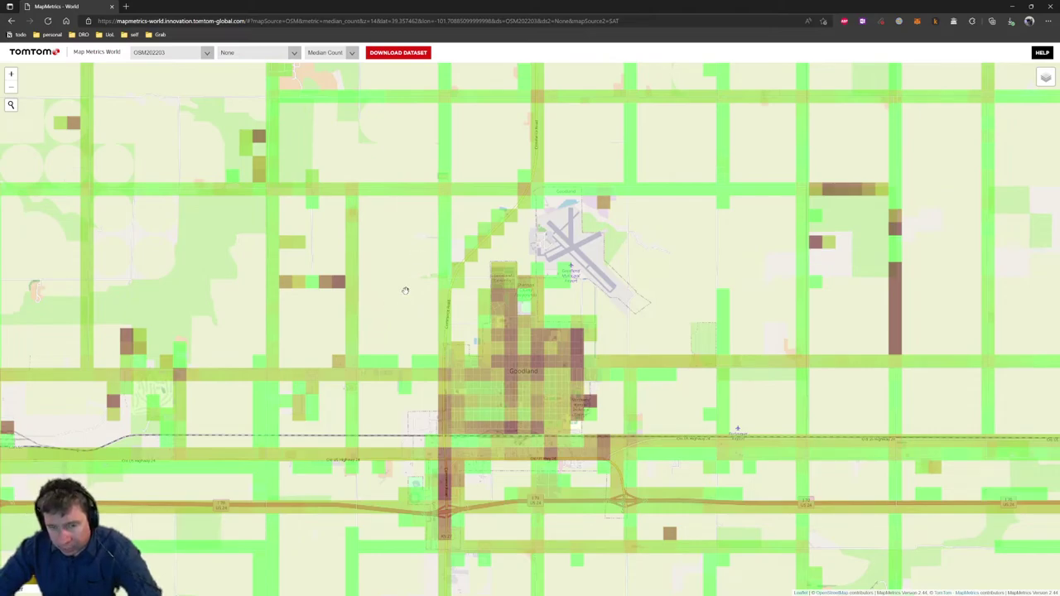
left_click_drag(405, 291, 526, 149)
scroll(538, 236, "up", 1)
left_click_drag(522, 237, 463, 266)
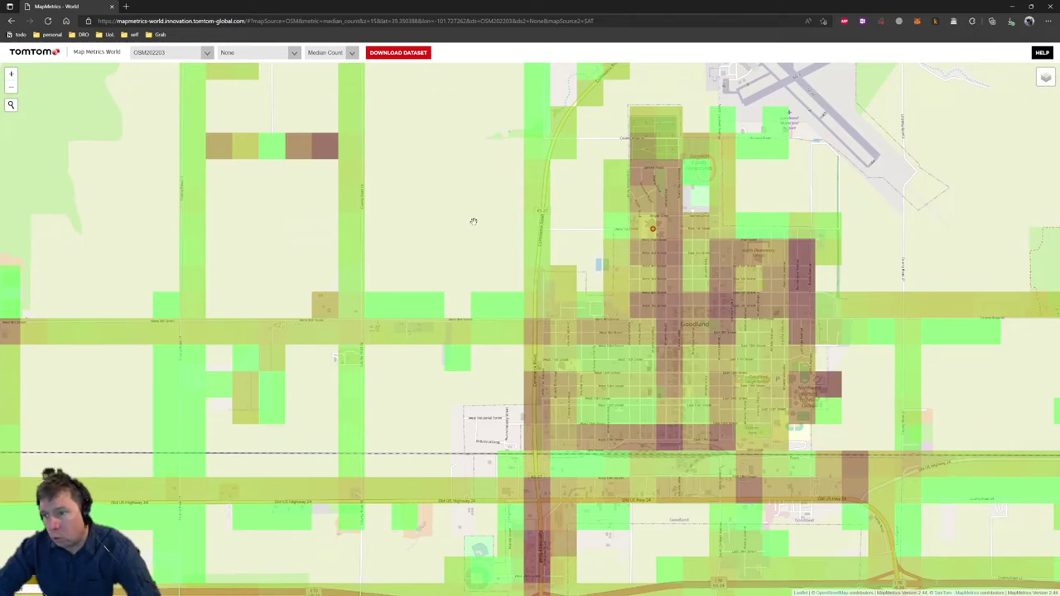
scroll(468, 217, "down", 1)
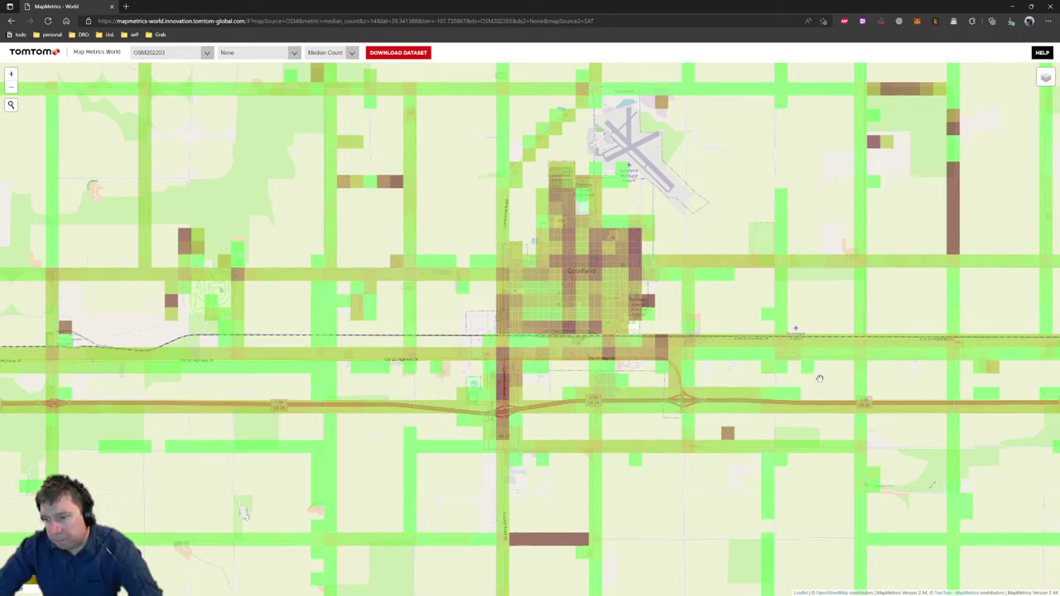
Look for clusters of dark tiles in the wider region southwest of Goodland, across the state line
left_click_drag(786, 379, 820, 202)
scroll(717, 289, "down", 1)
scroll(717, 289, "down", 1)
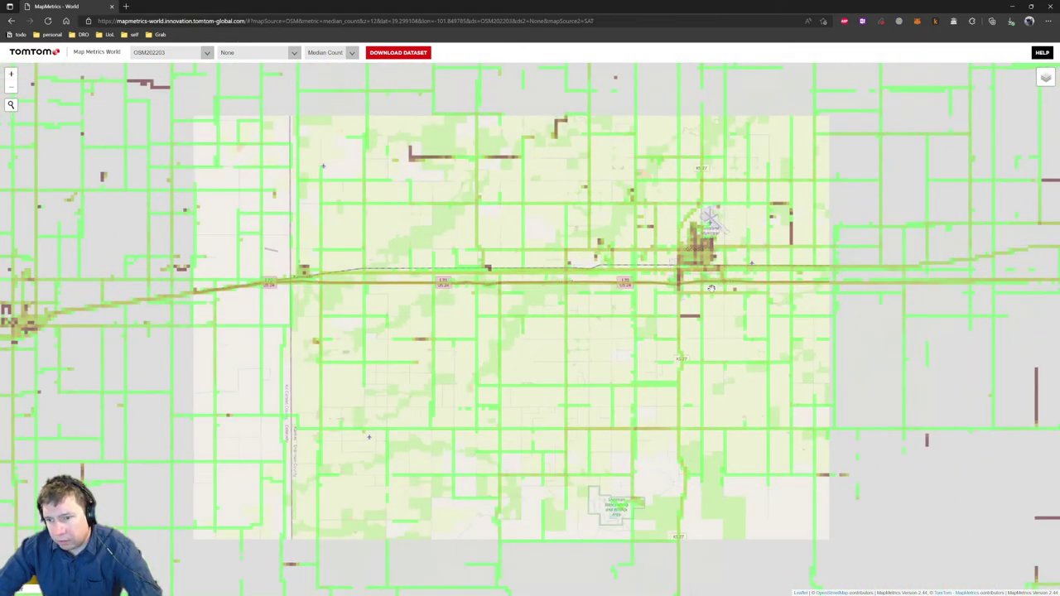
scroll(395, 217, "down", 1)
left_click_drag(395, 217, 629, 100)
left_click_drag(414, 497, 452, 240)
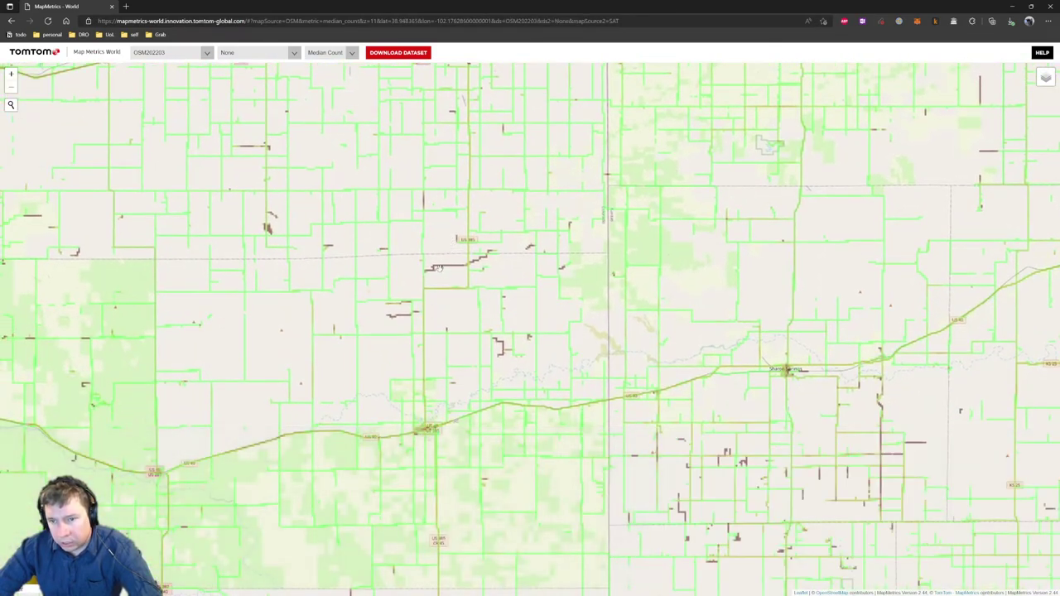
Examine the chain of dark tiles following the wind turbines west of US 385
scroll(452, 240, "up", 4)
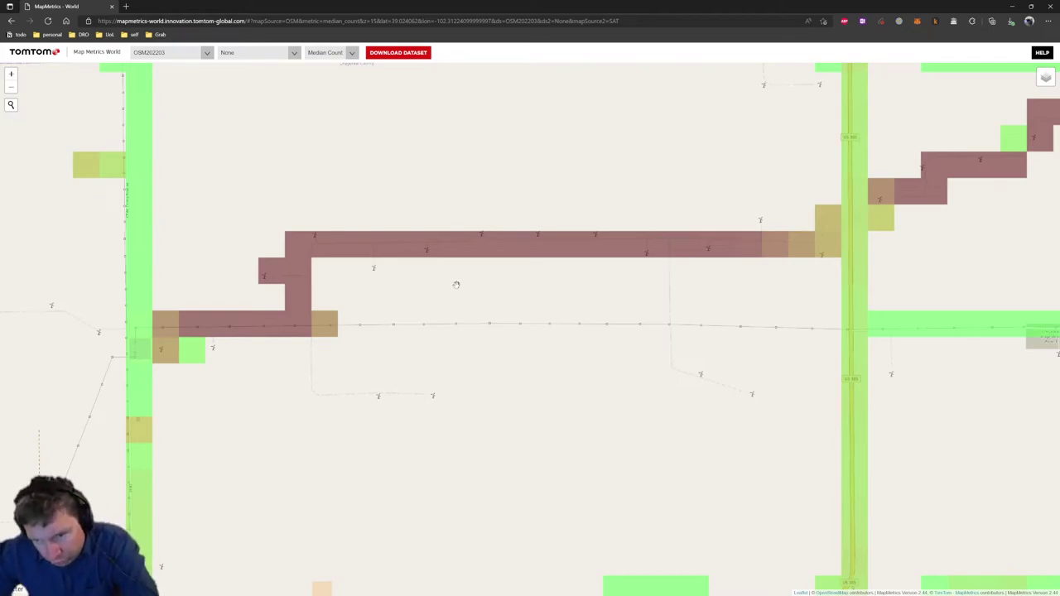
scroll(421, 280, "up", 1)
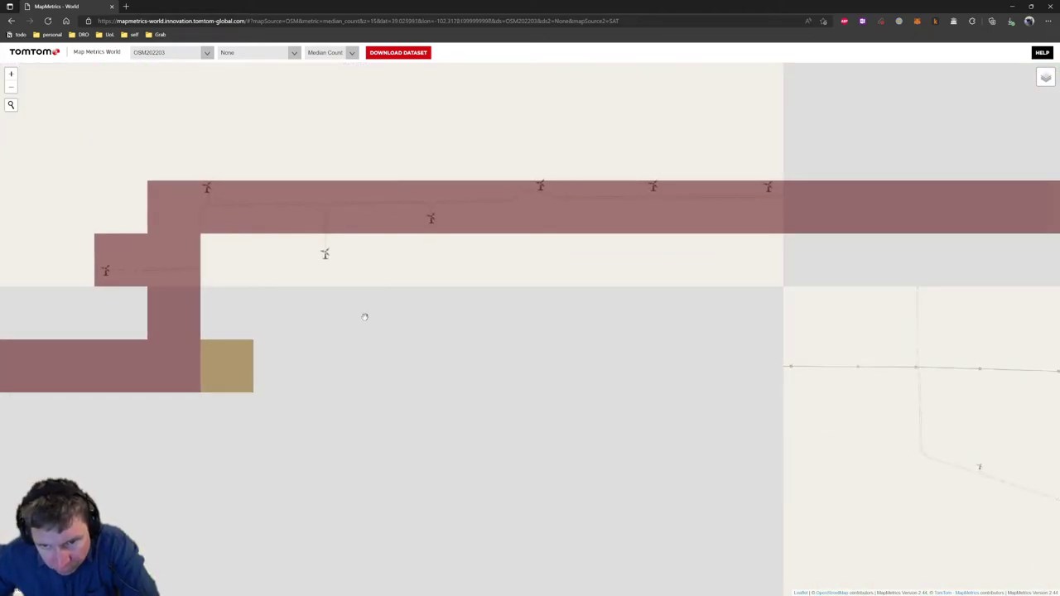
left_click_drag(364, 312, 438, 307)
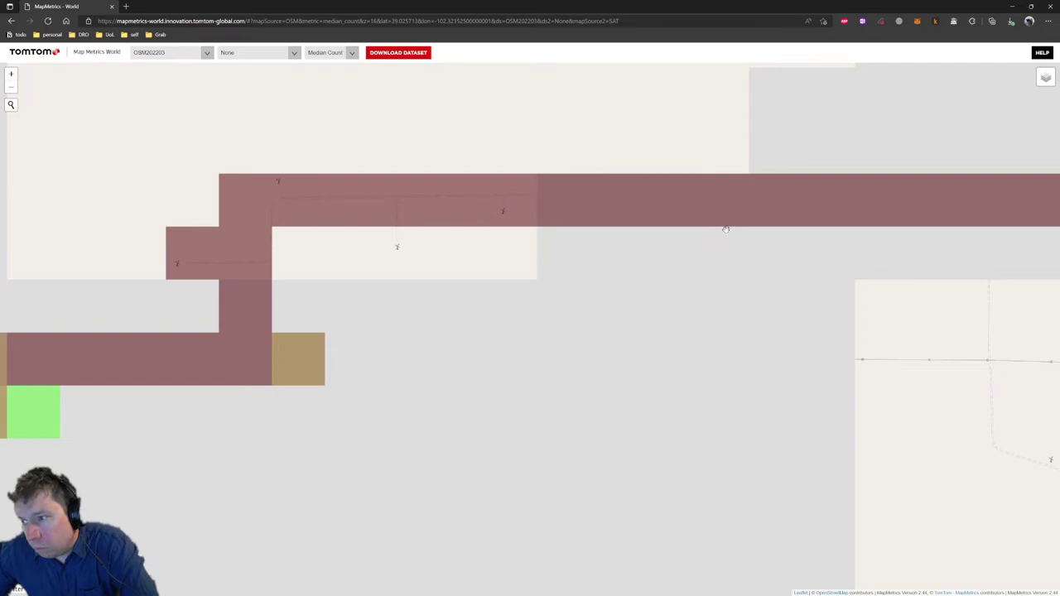
scroll(732, 233, "down", 1)
left_click_drag(1030, 221, 990, 230)
left_click_drag(915, 291, 829, 307)
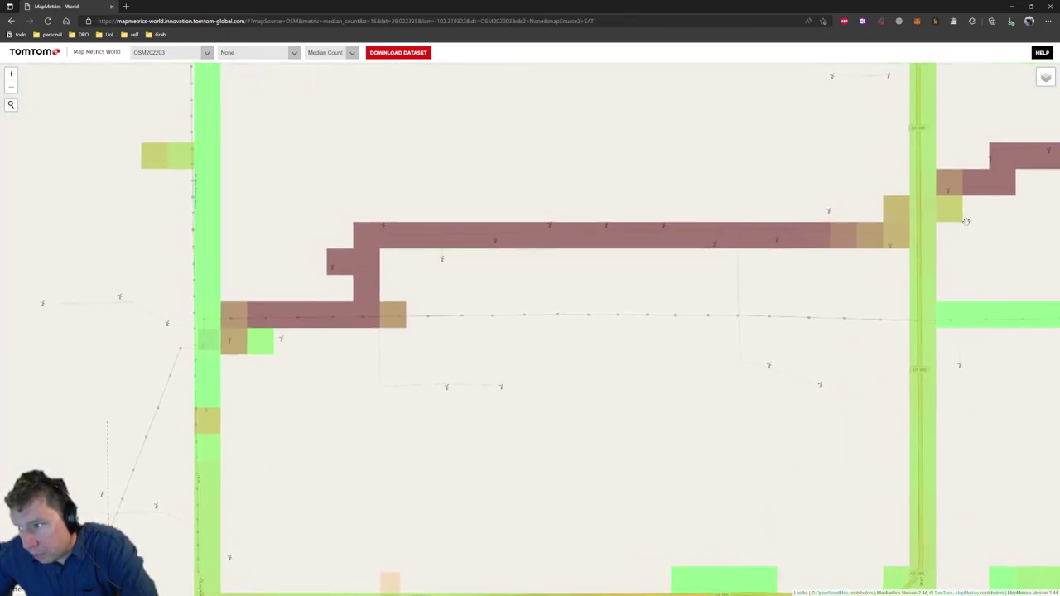
left_click(784, 259)
left_click(817, 204)
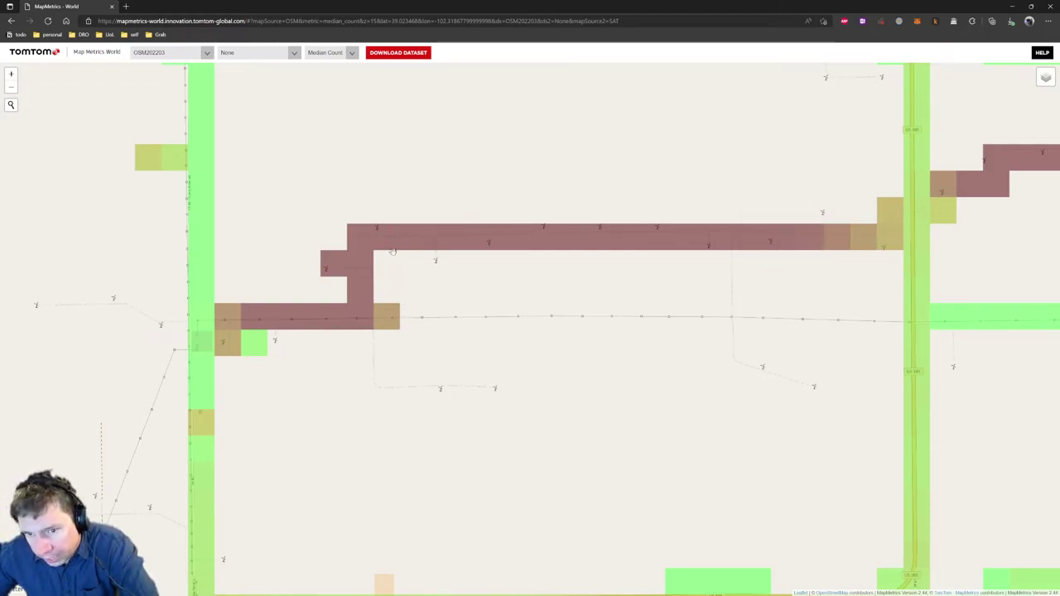
Inspect the bend in the dark tile chain near the western wind turbines and compare it with the mapped tracks
scroll(396, 253, "up", 1)
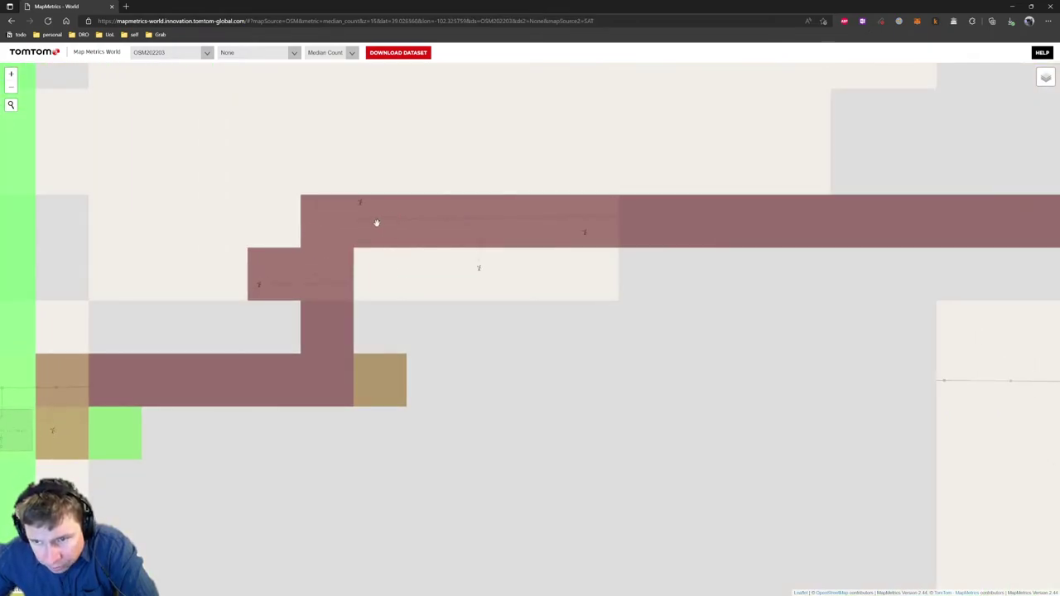
left_click_drag(390, 320, 438, 279)
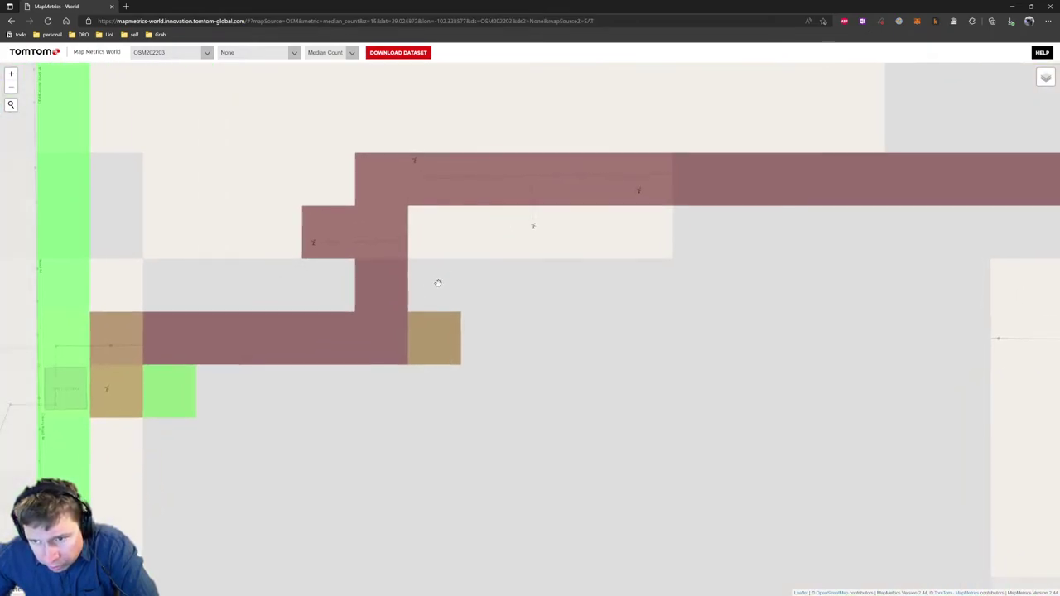
left_click(442, 284)
left_click(479, 228)
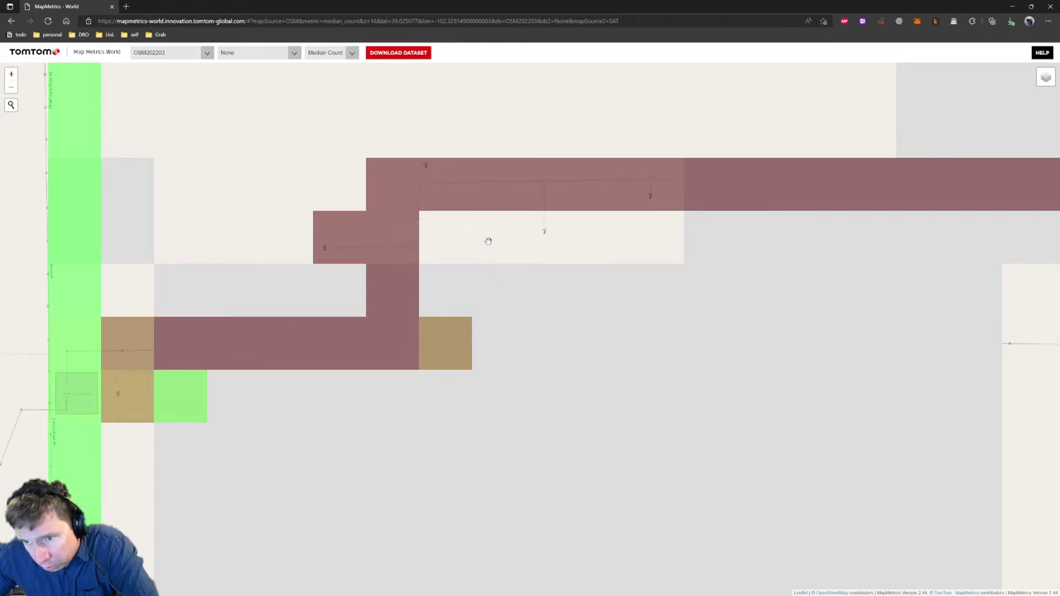
scroll(541, 234, "down", 1)
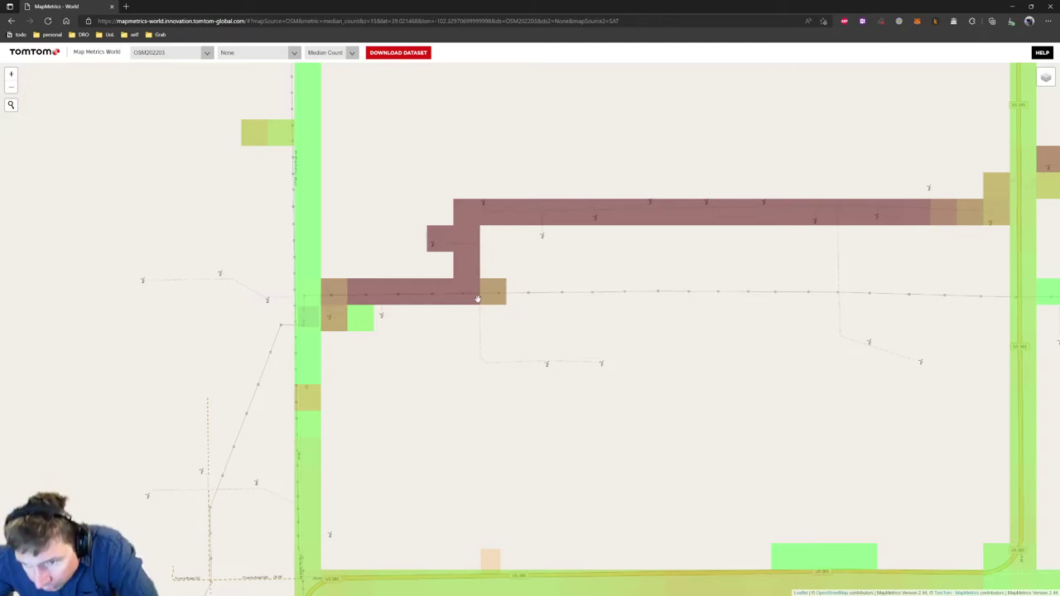
Examine the dark tiles along the power line east of the county road and the mapped tracks beneath them
scroll(404, 295, "up", 3)
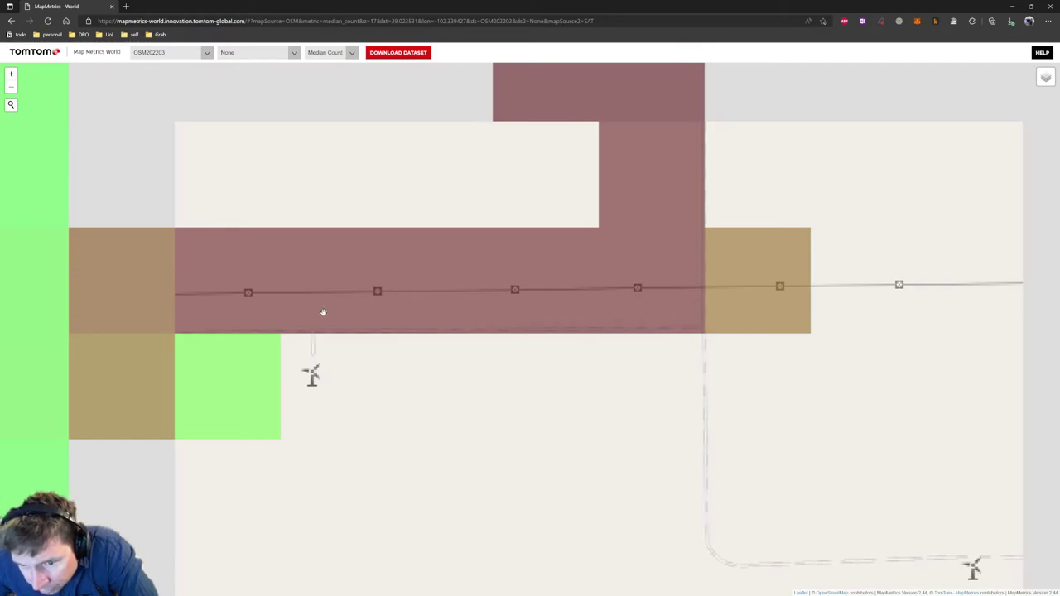
left_click_drag(278, 308, 406, 302)
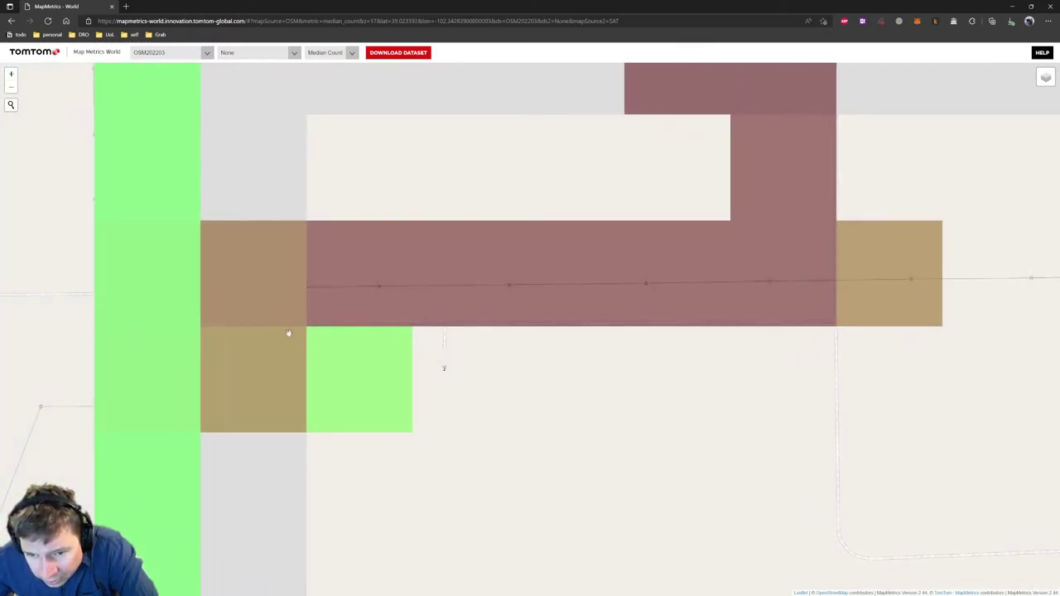
left_click_drag(279, 334, 360, 287)
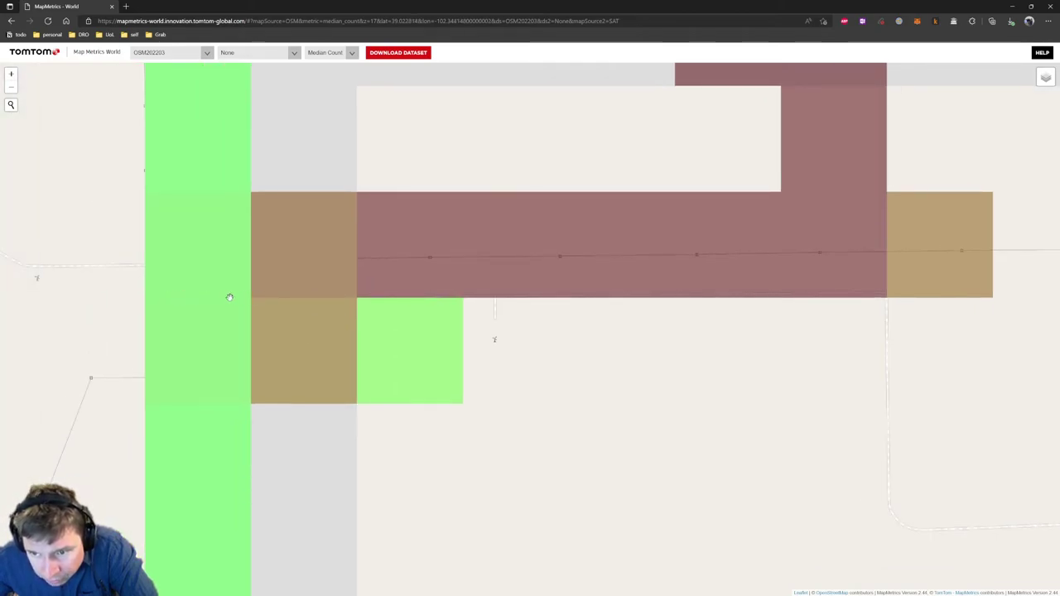
scroll(340, 295, "down", 1)
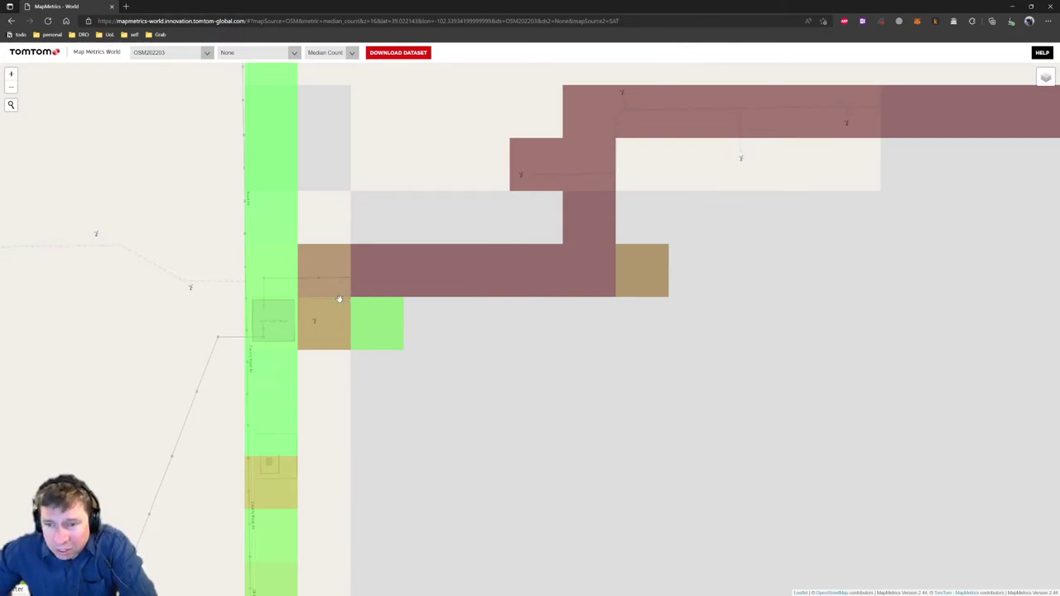
left_click_drag(455, 328, 362, 316)
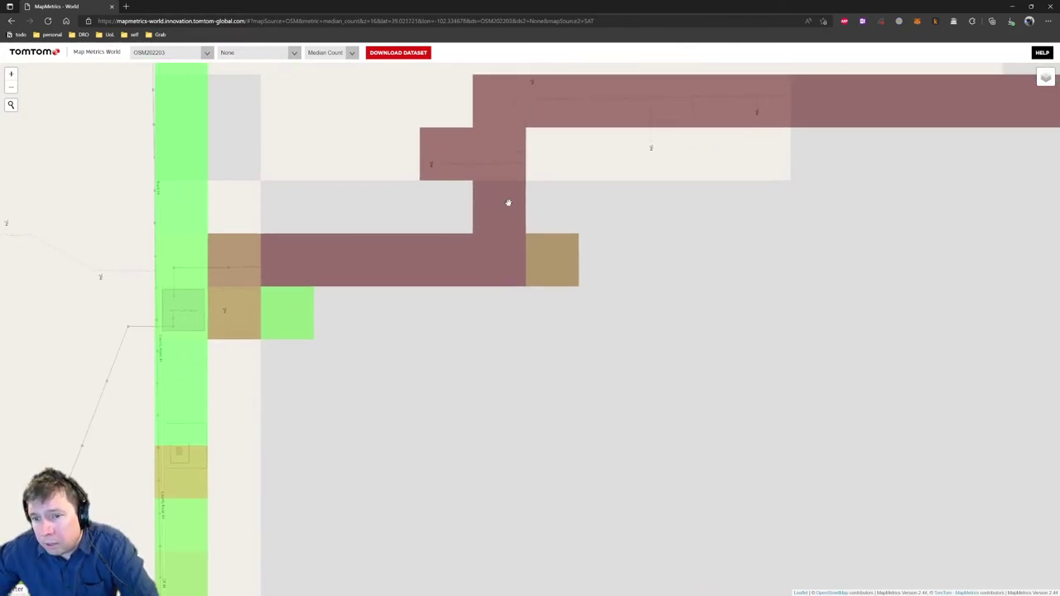
scroll(426, 303, "down", 1)
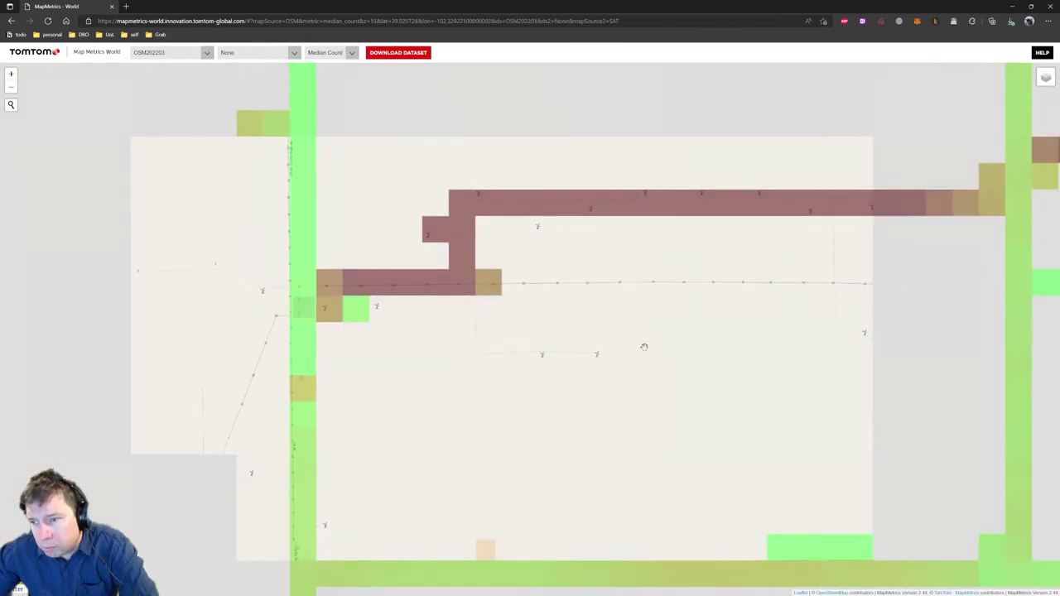
left_click_drag(499, 344, 513, 332)
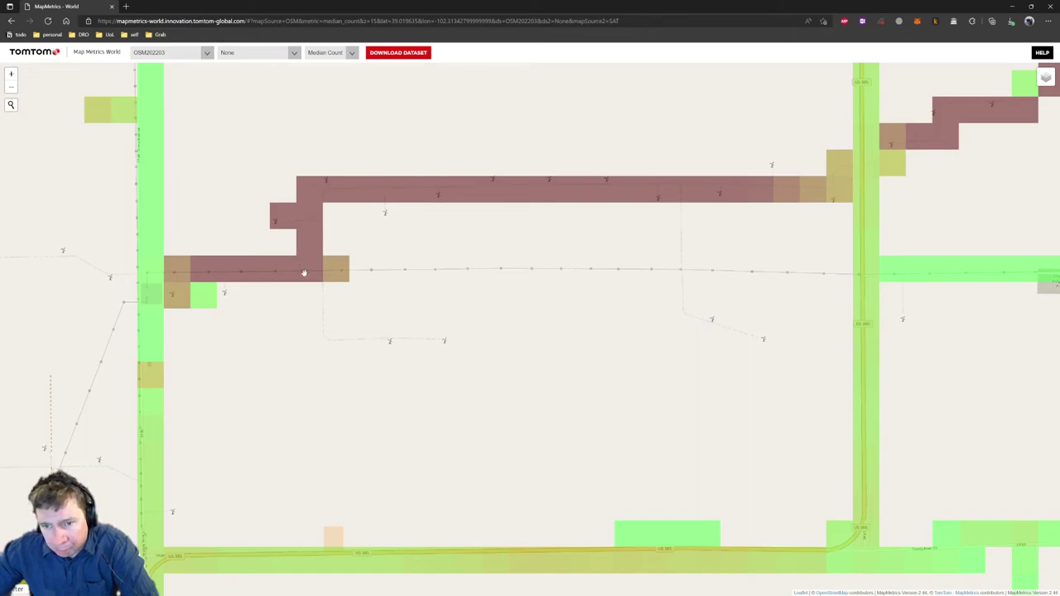
Trace the dark tiles from the county road east and north to the turbines at the chain's bend
scroll(286, 276, "up", 2)
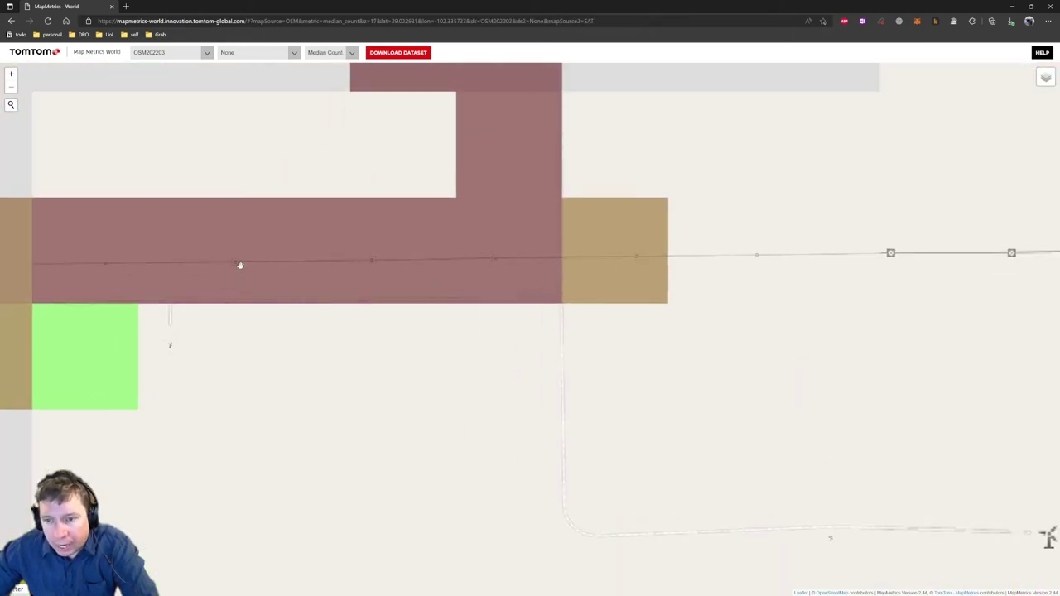
left_click_drag(217, 268, 478, 251)
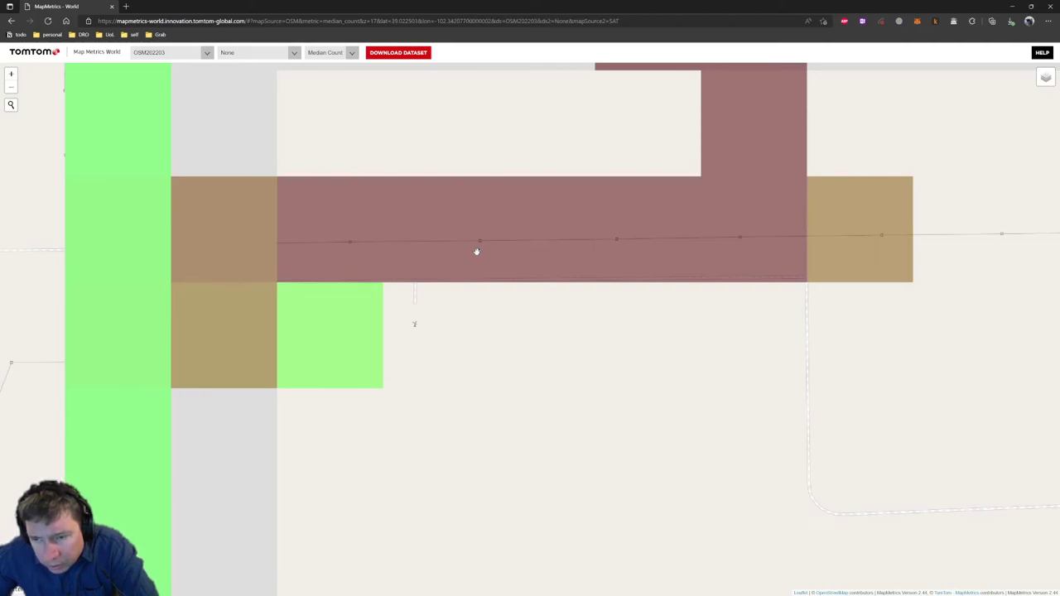
key("Right")
key("Right")
key("Right")
key("Right")
key("Right")
key("Up")
key("Up")
scroll(459, 239, "down", 1)
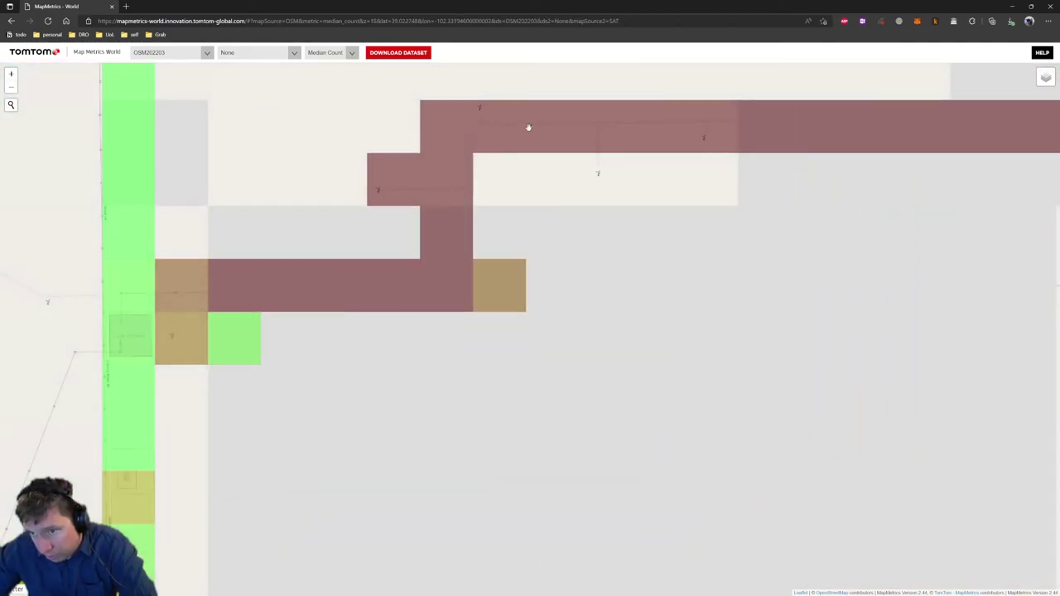
Open the dark tile at the chain's northern bend in the iD editor and check the imagery around its turbine tracks
left_click(485, 116)
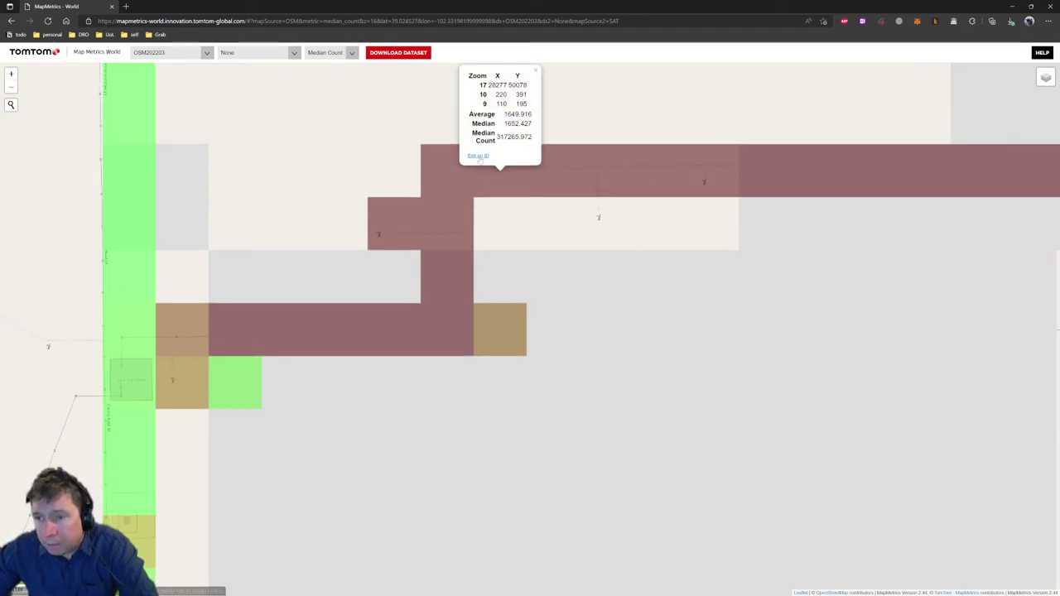
left_click(480, 159)
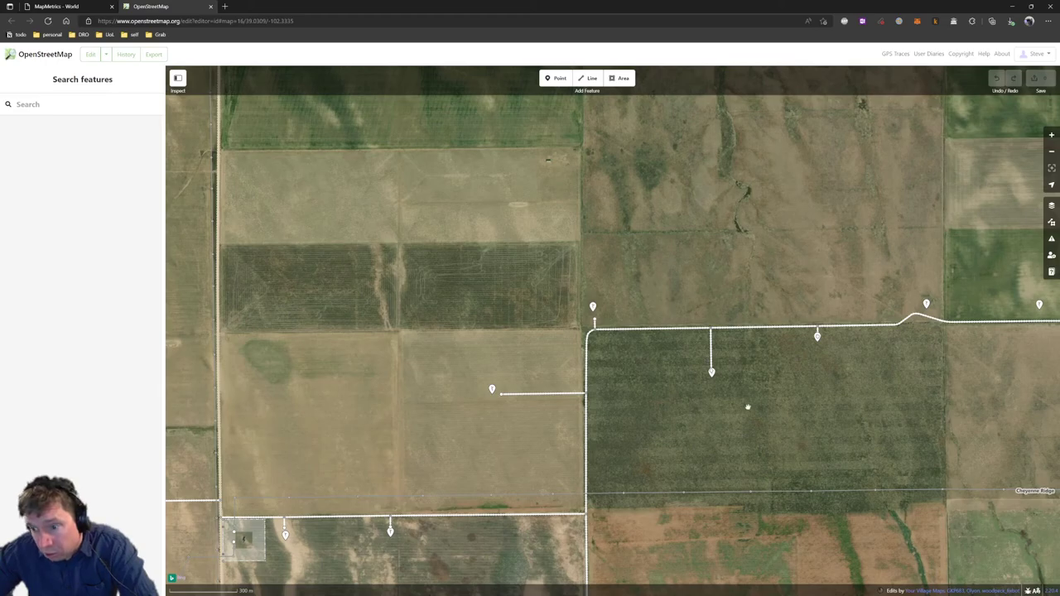
scroll(692, 341, "down", 5)
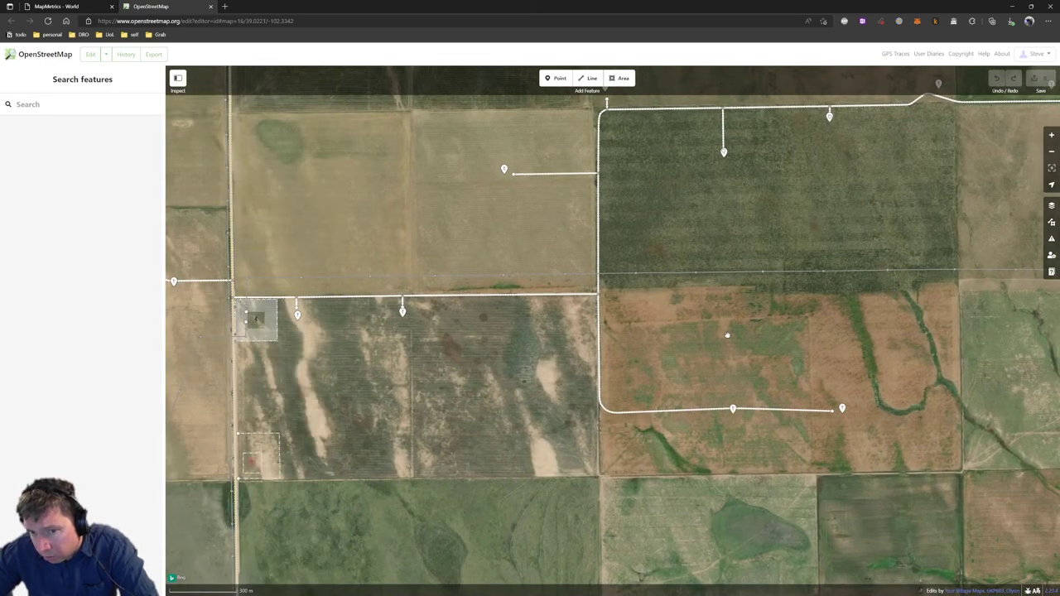
left_click_drag(822, 186, 357, 314)
scroll(455, 231, "up", 5)
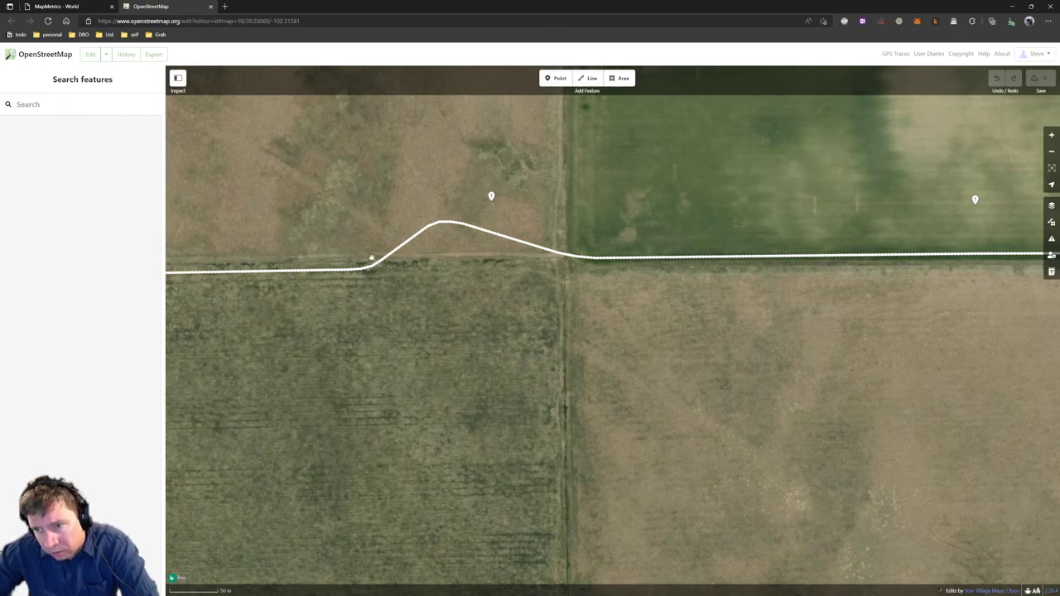
Follow the turbine access track east over the imagery as far as US 385
left_click_drag(716, 288, 322, 309)
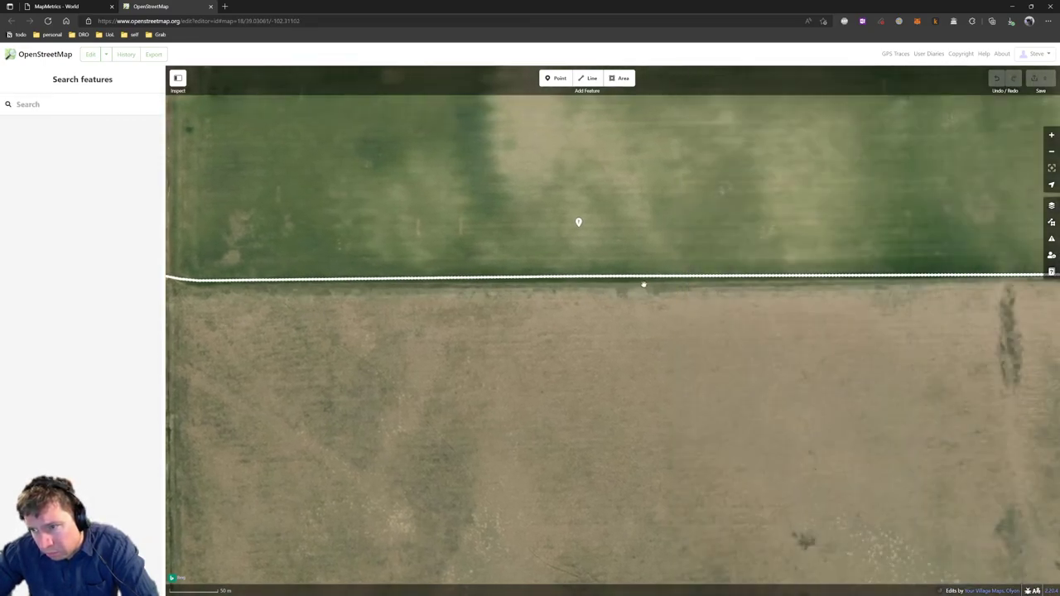
left_click(653, 278)
left_click(253, 409)
left_click_drag(253, 409, 591, 364)
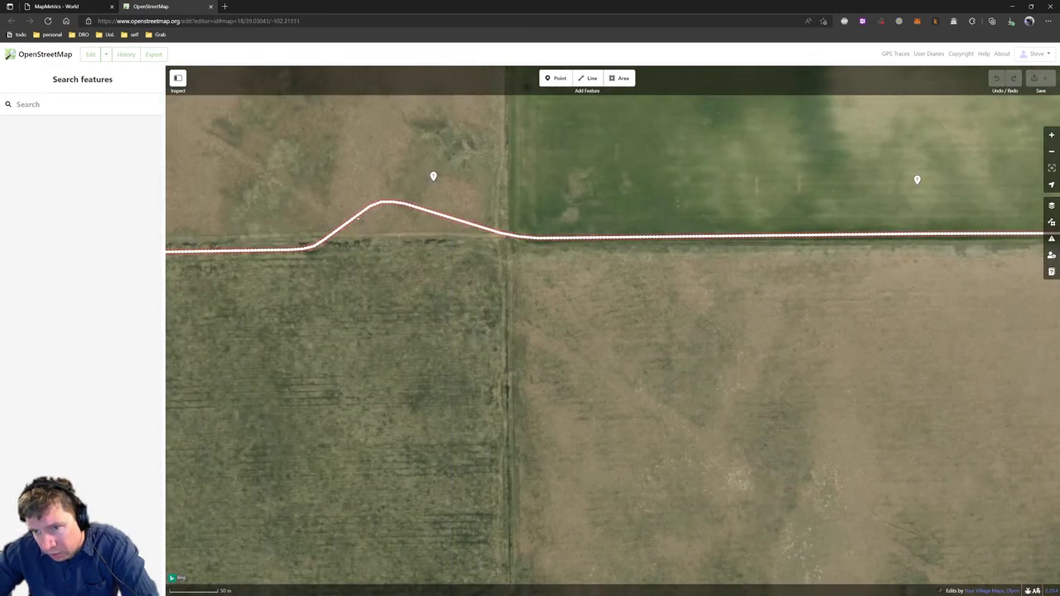
scroll(440, 248, "down", 5)
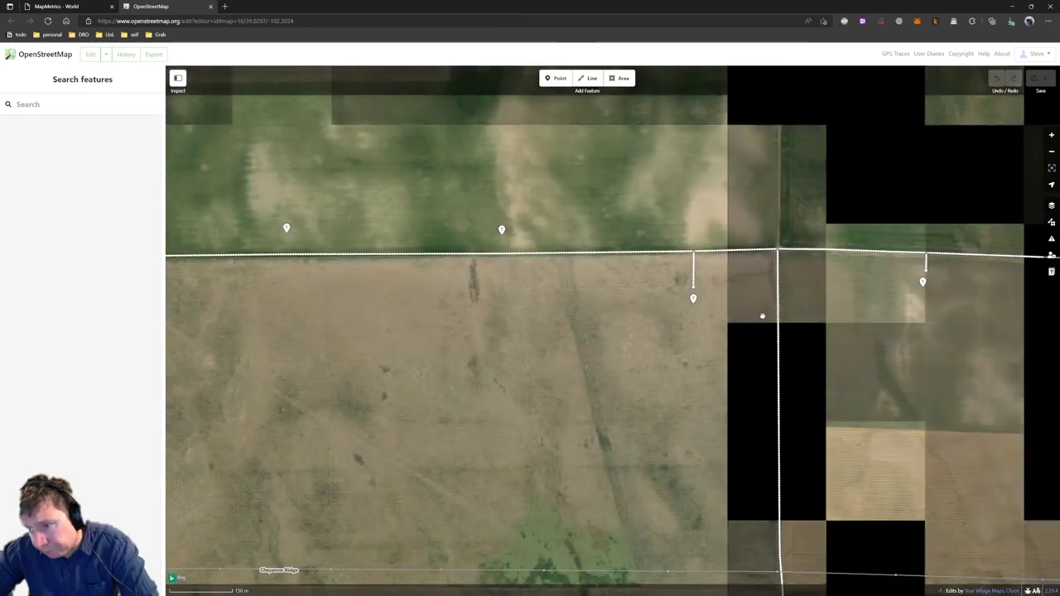
left_click_drag(762, 315, 530, 350)
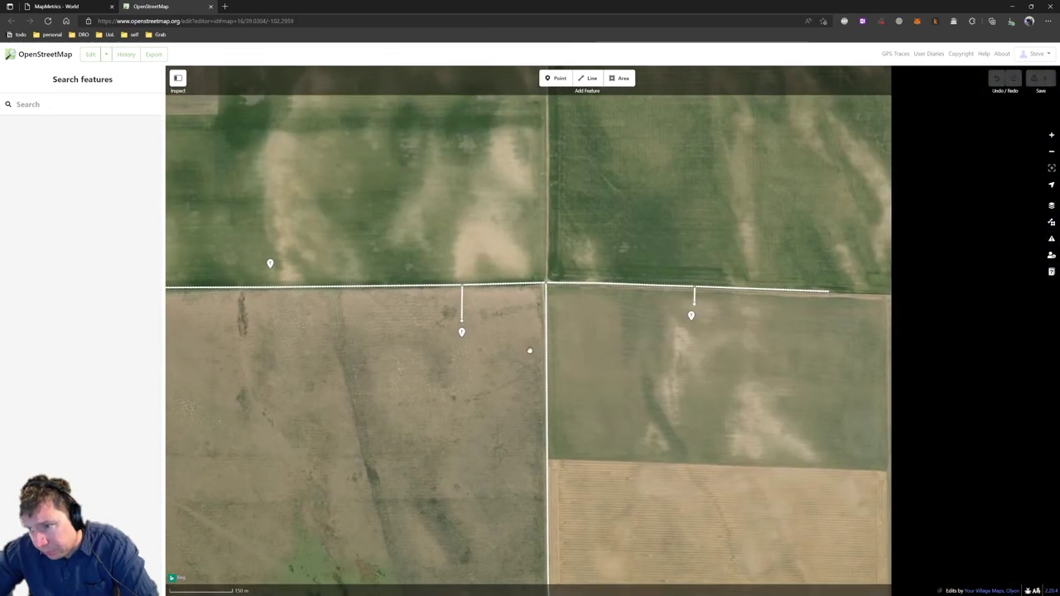
left_click_drag(642, 329, 506, 290)
scroll(620, 290, "down", 3)
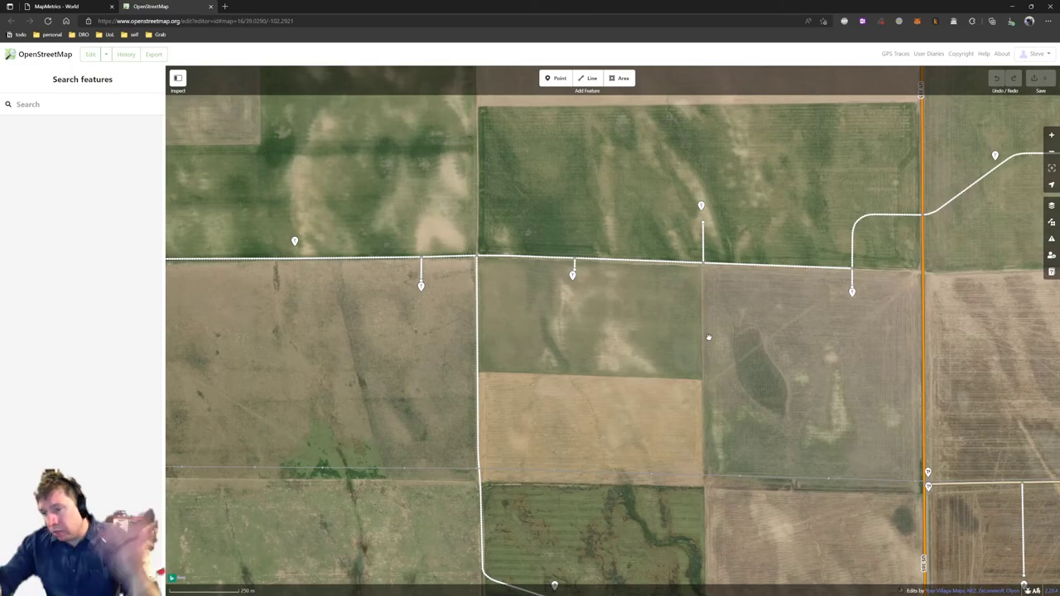
Check the imagery along the turbine tracks back west to West Substation and close the OpenStreetMap editor
left_click_drag(412, 328, 698, 270)
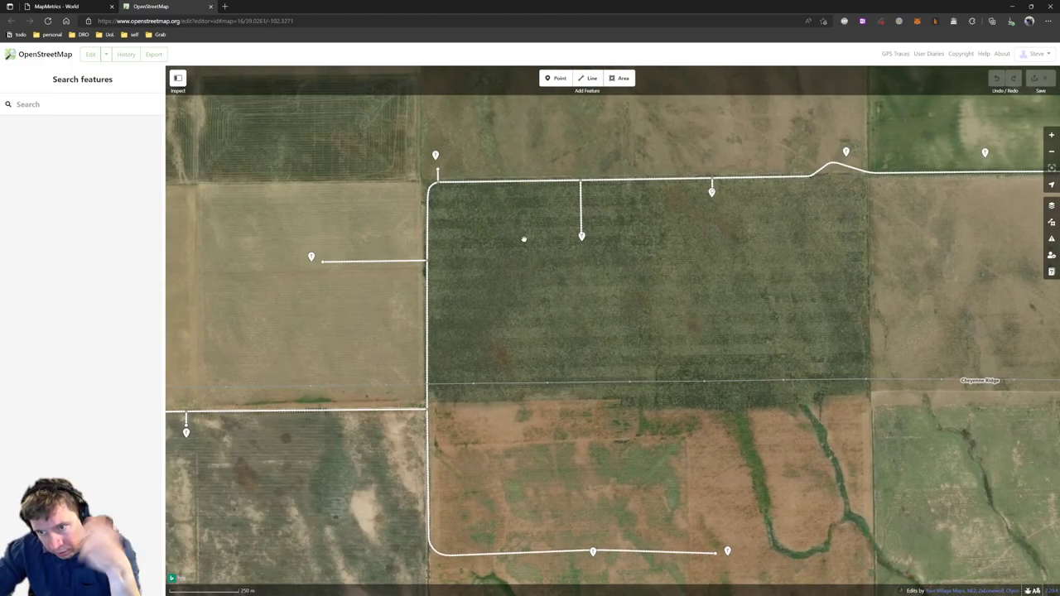
left_click_drag(522, 237, 603, 189)
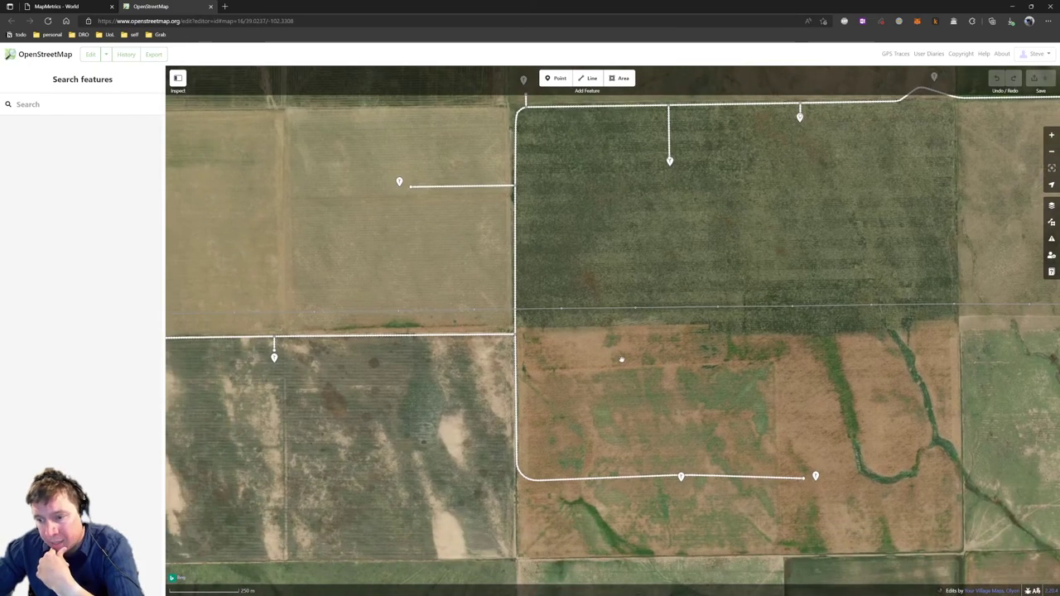
left_click_drag(599, 378, 727, 269)
left_click_drag(413, 266, 610, 263)
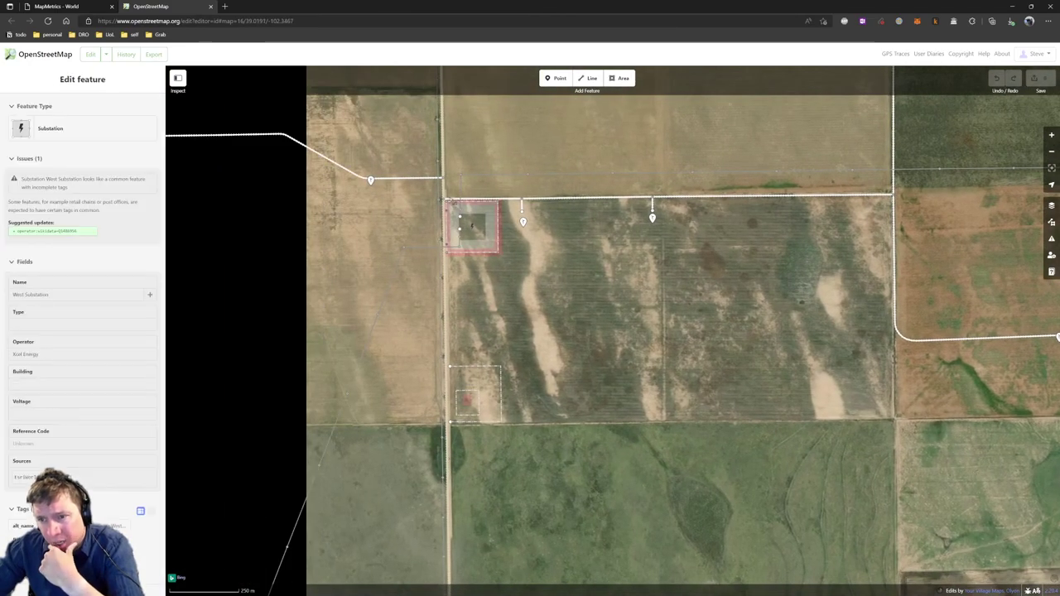
scroll(504, 214, "up", 3)
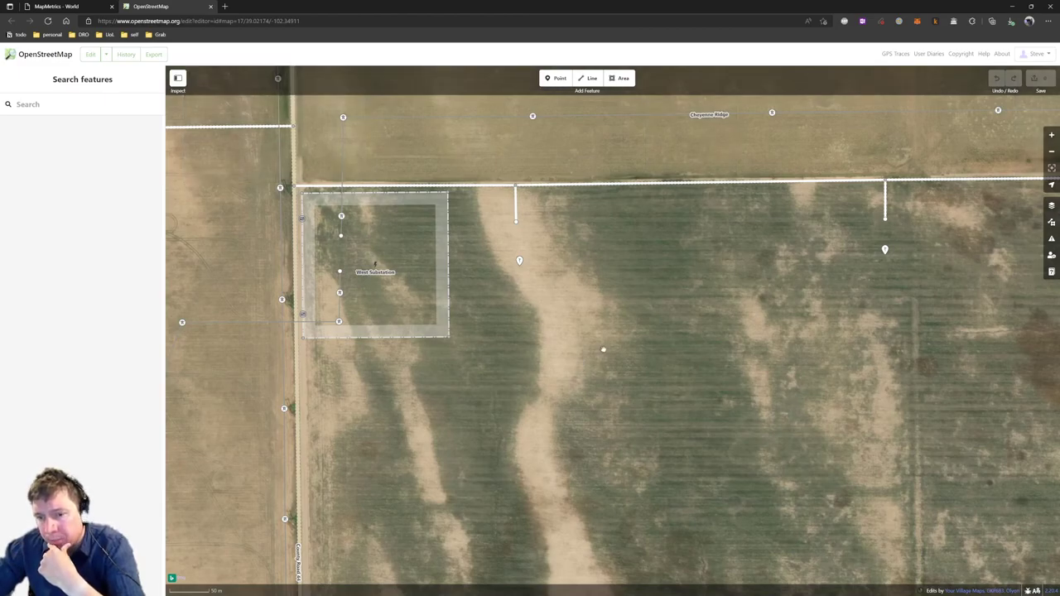
scroll(603, 349, "down", 3)
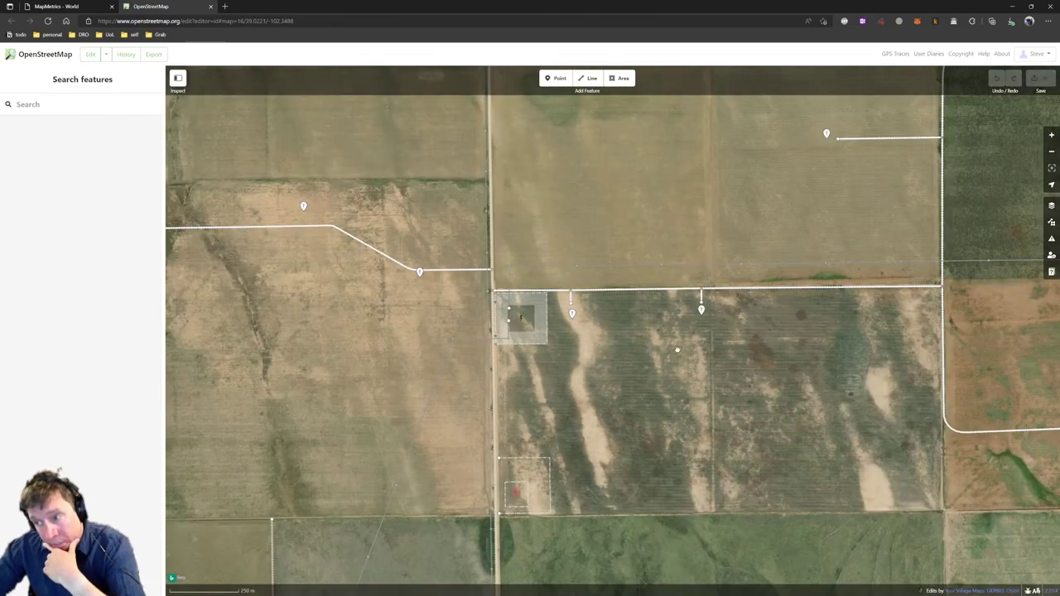
left_click_drag(828, 348, 516, 348)
left_click(1052, 151)
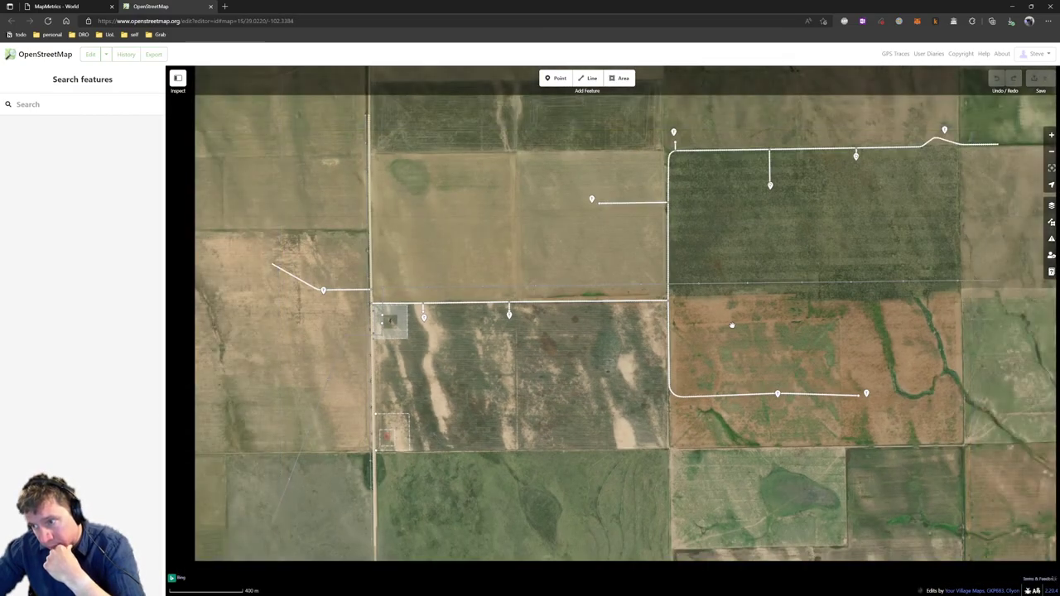
left_click(210, 7)
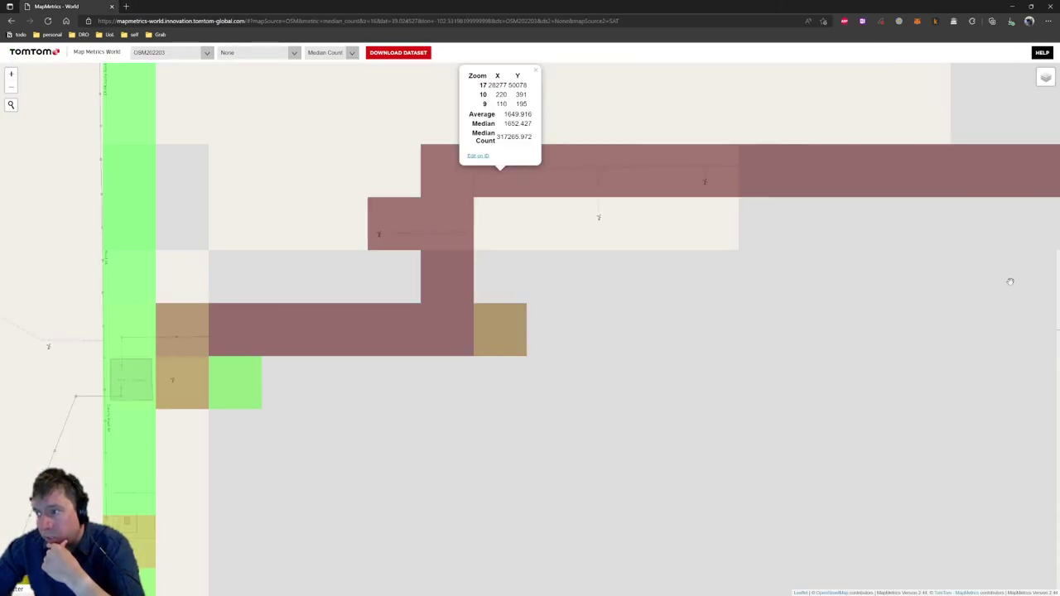
Dismiss the tile details and open the MapMetrics World user manual before returning to the map
mouse_move(1043, 88)
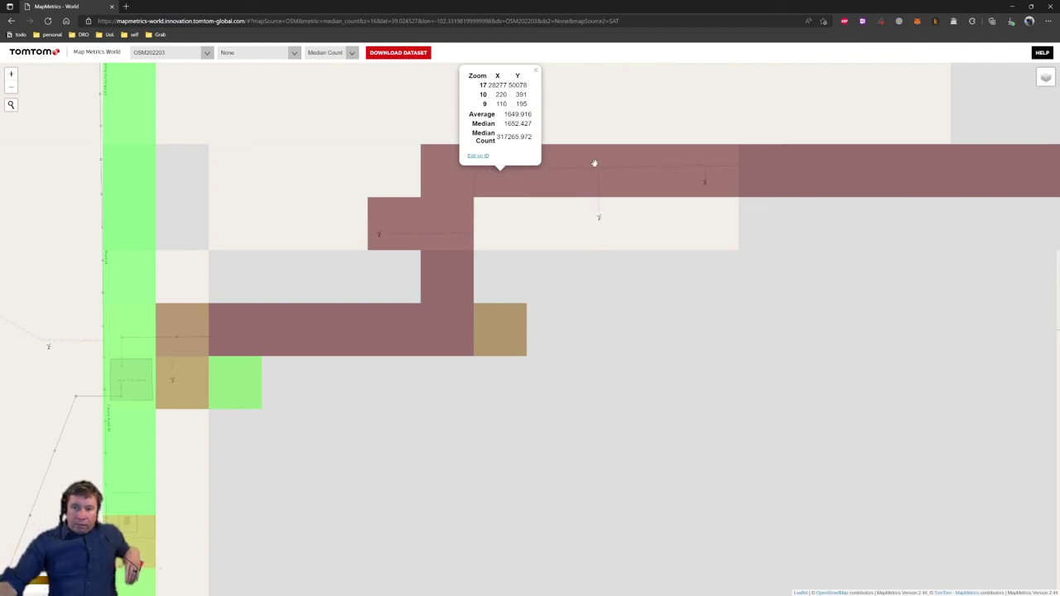
left_click(536, 73)
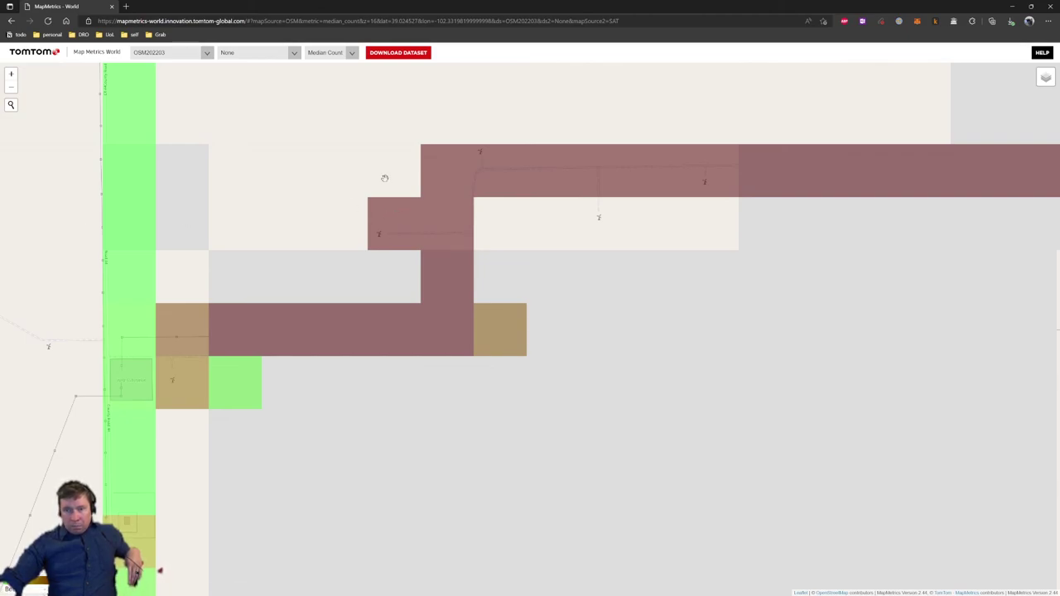
left_click(1041, 52)
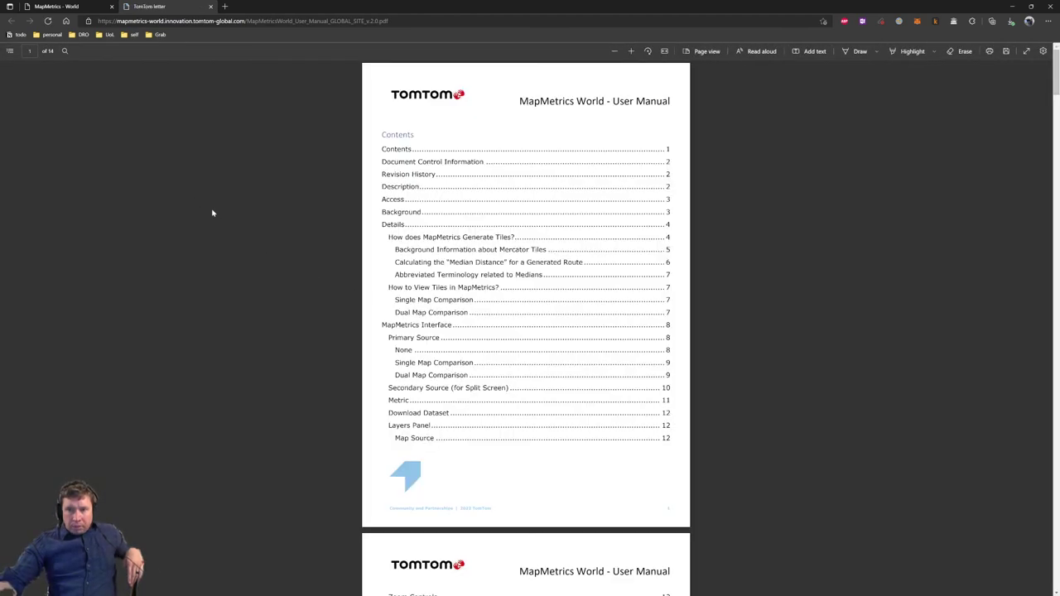
left_click(78, 6)
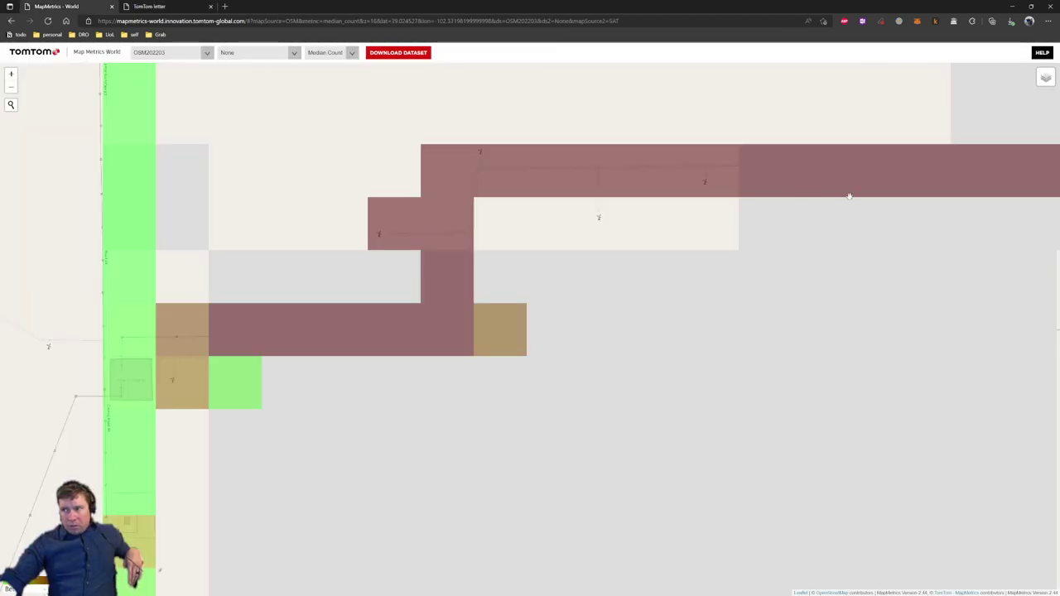